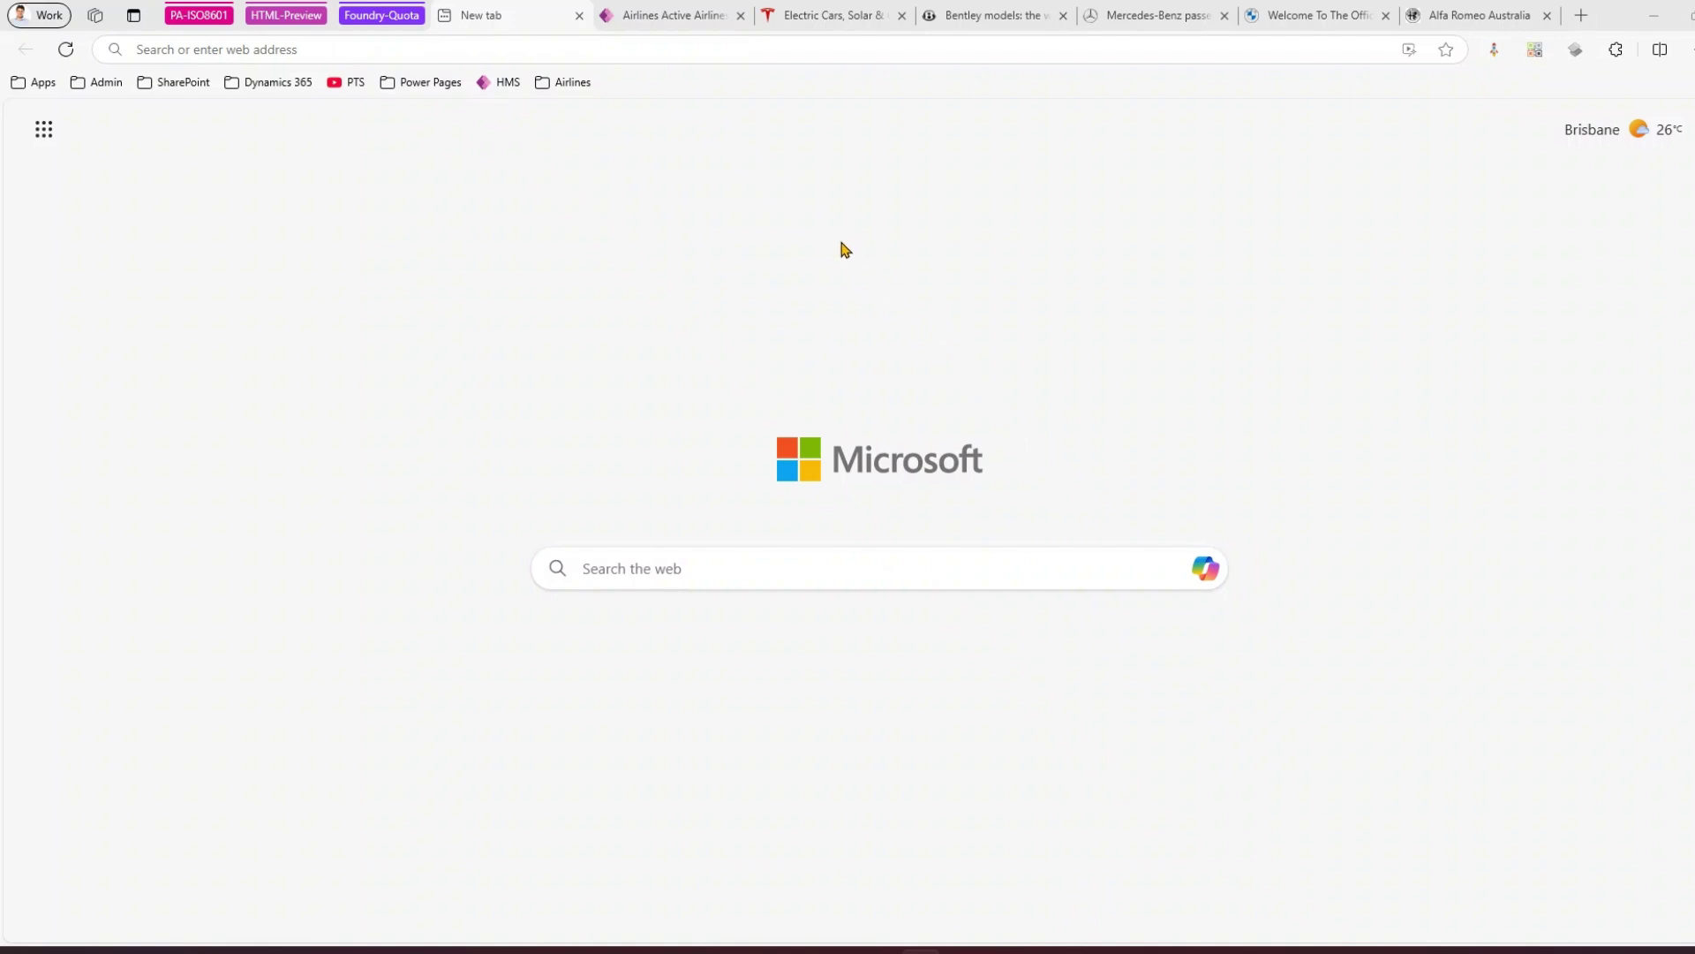
Look through the open Tesla, Bentley, Mercedes-Benz and BMW pages
left_click(834, 16)
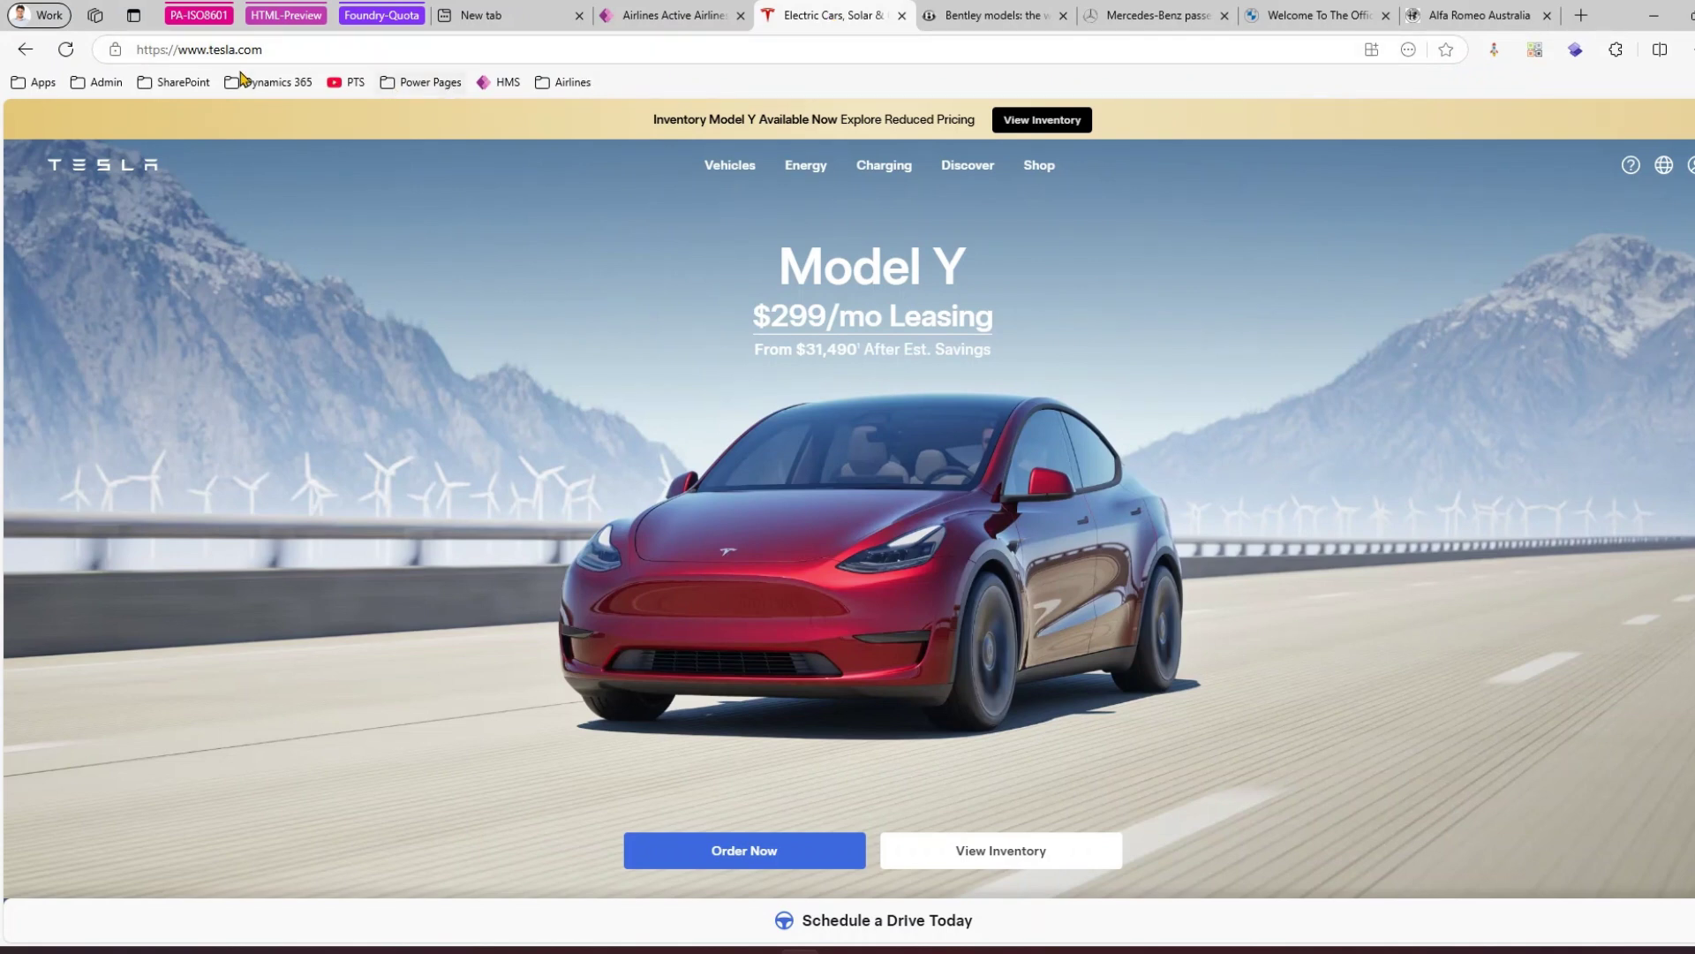
left_click(976, 16)
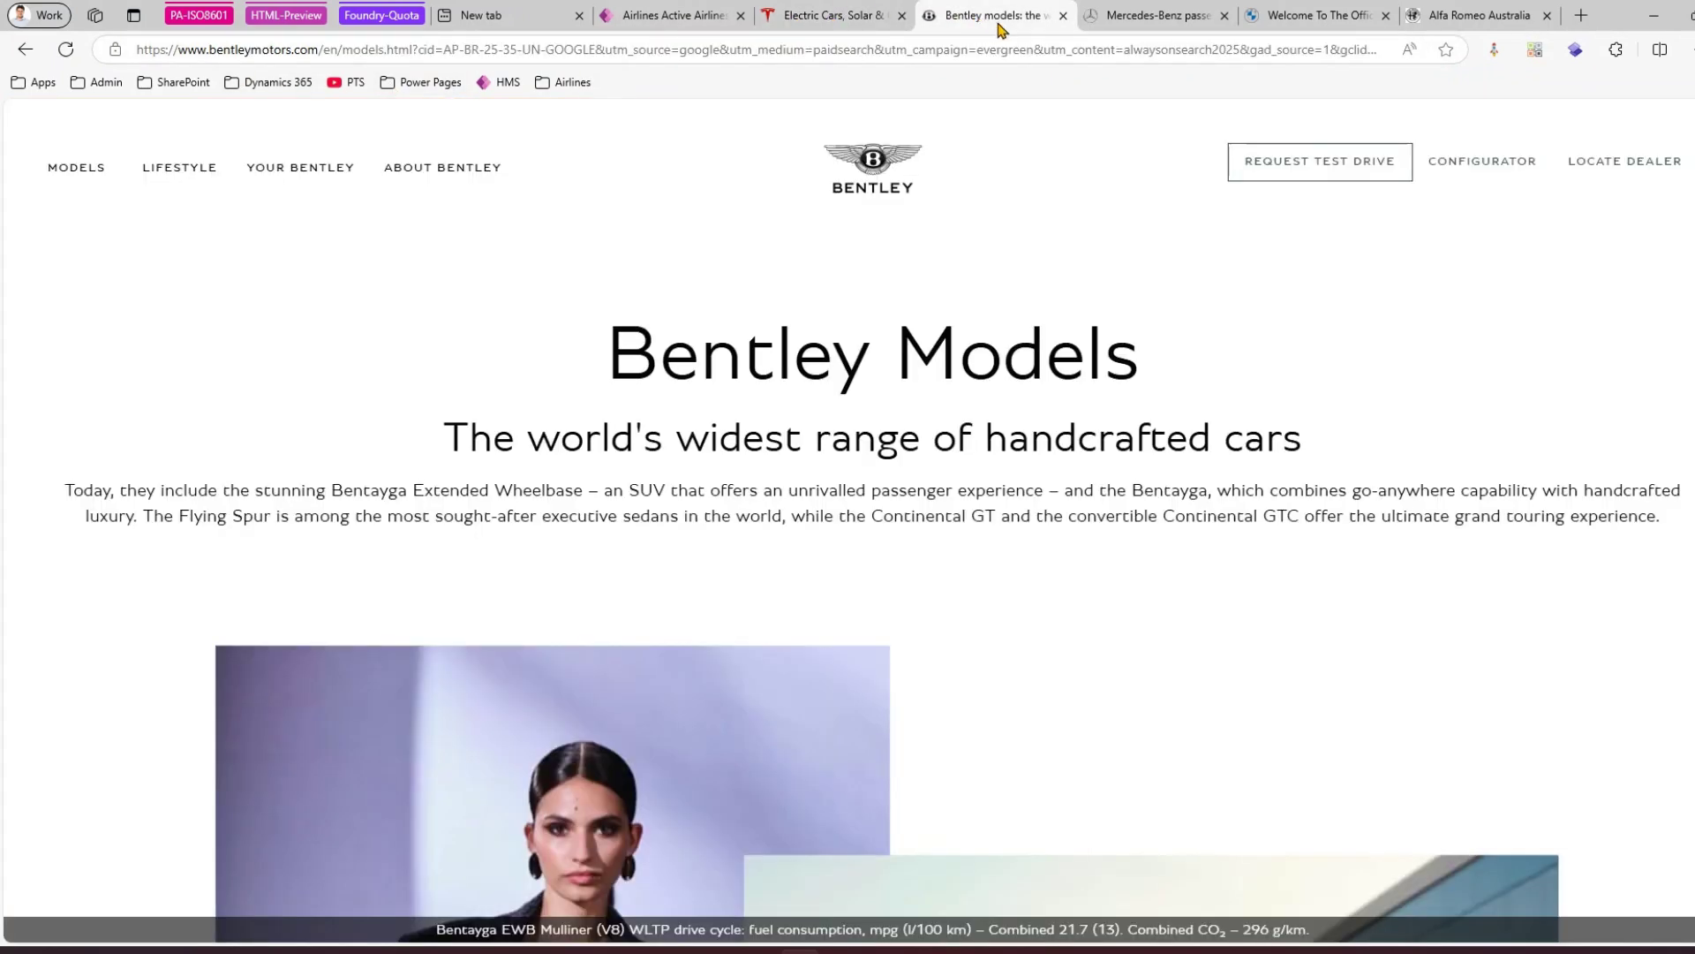
left_click(1148, 16)
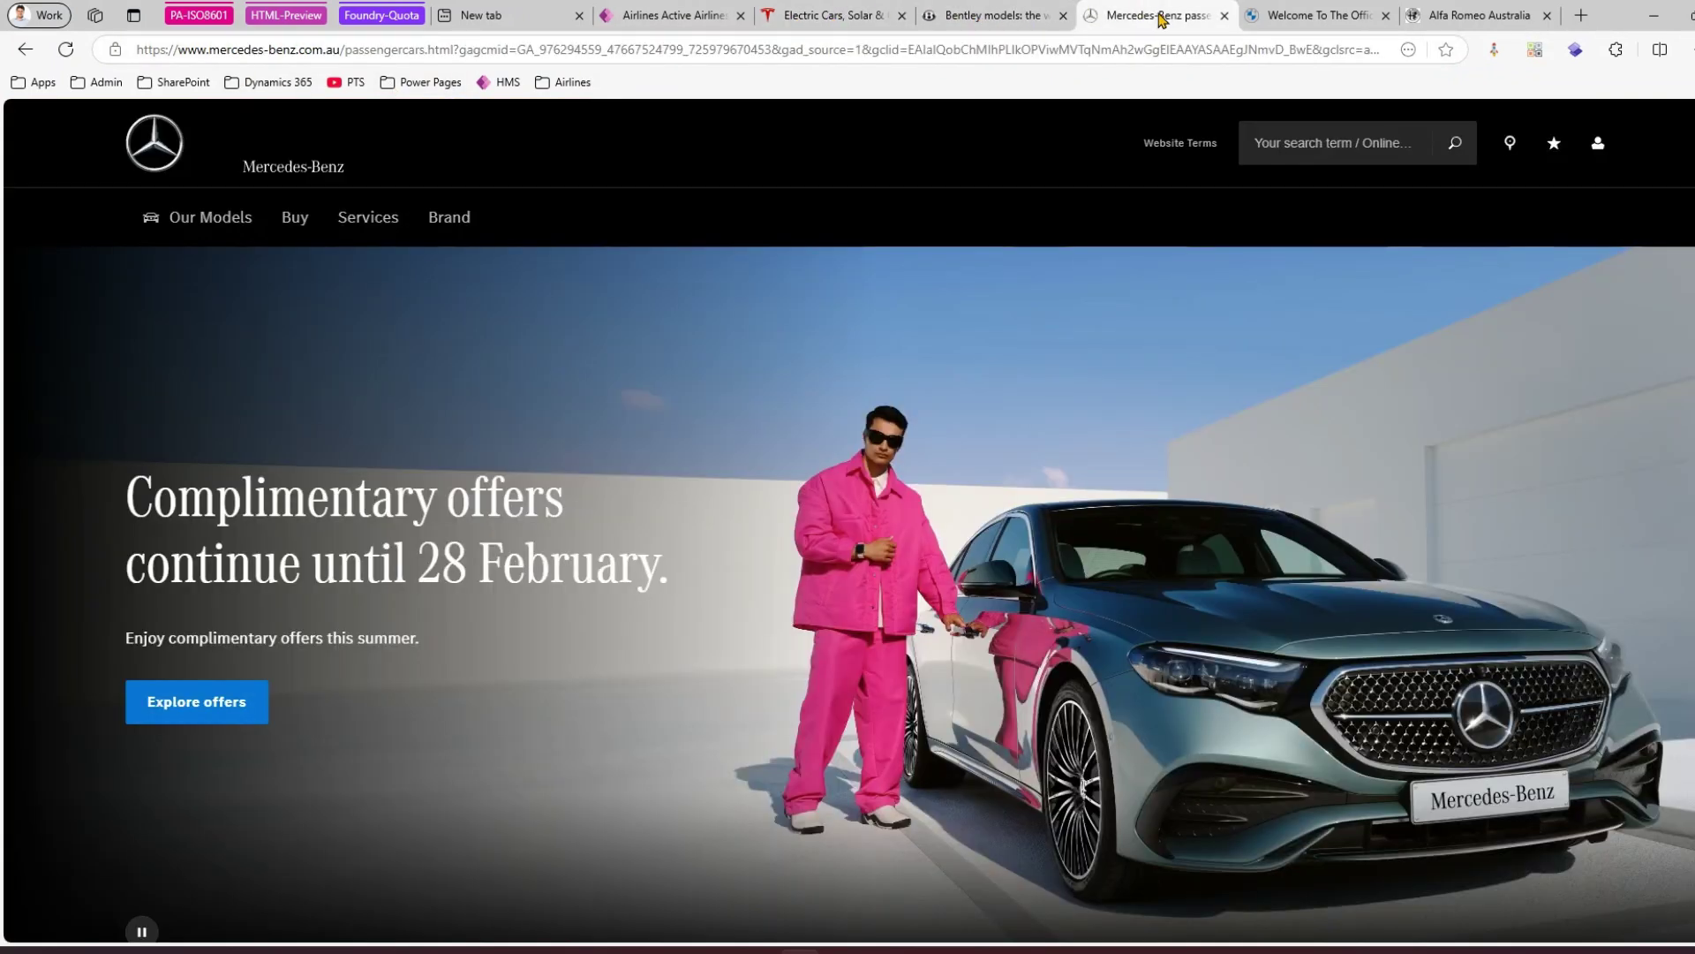
left_click(1322, 8)
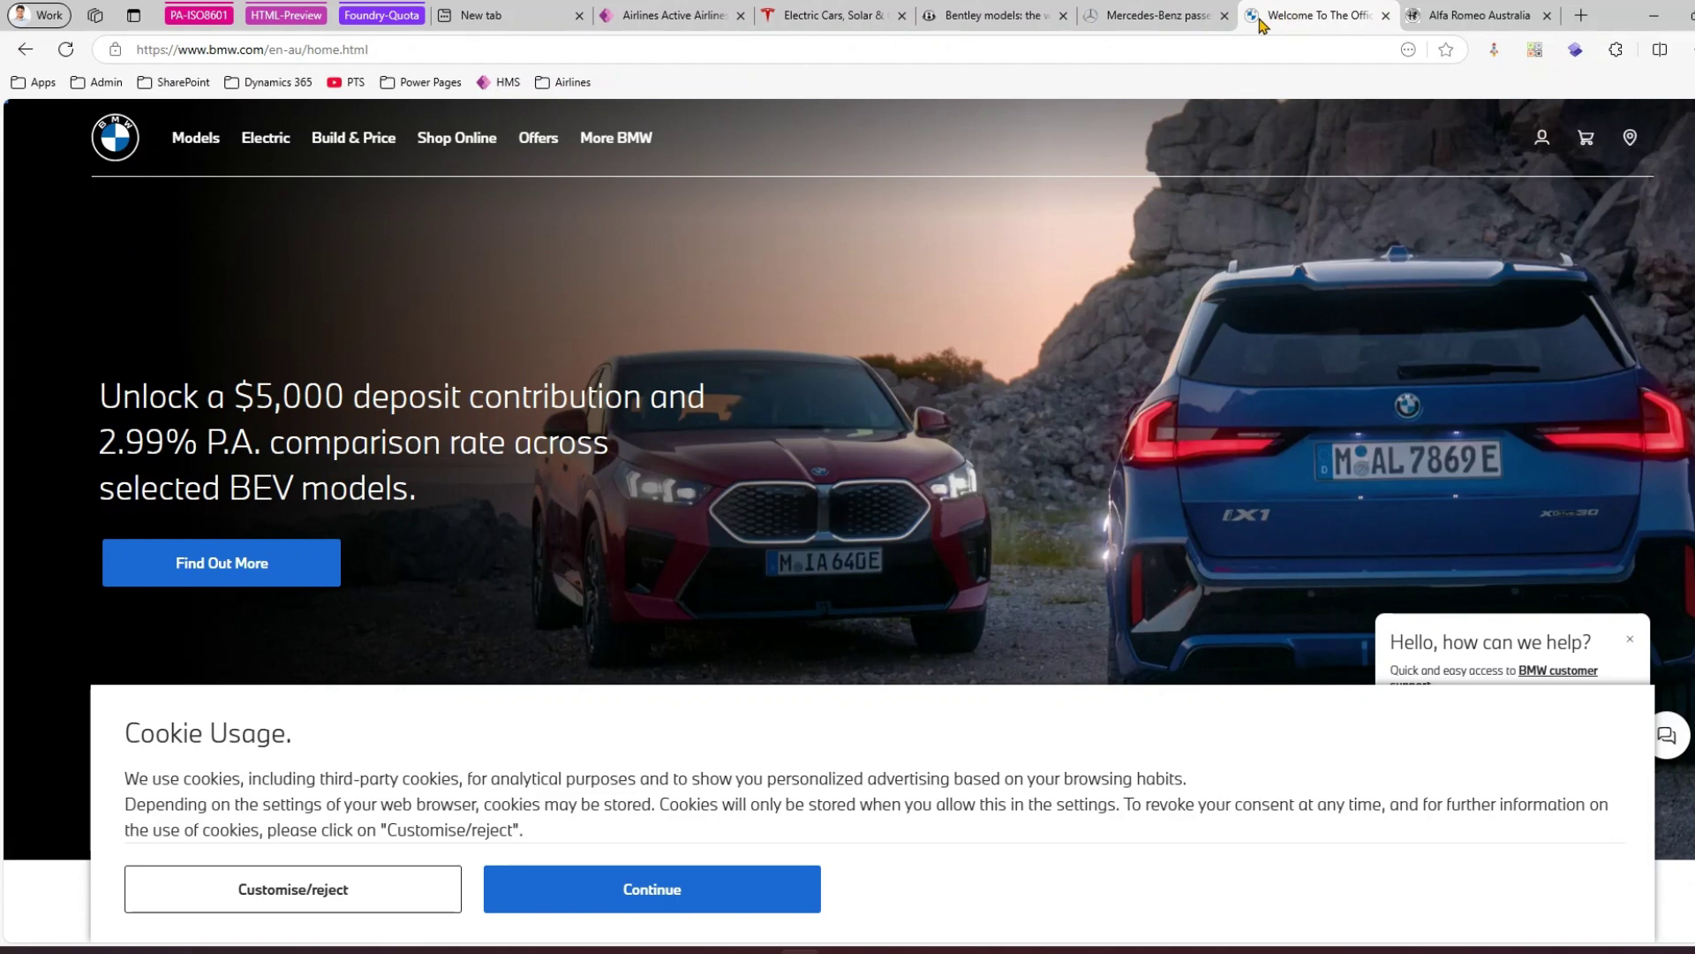
Save the Tesla page as a favorite in the Favorites bar folder with the name Tesla
left_click(835, 18)
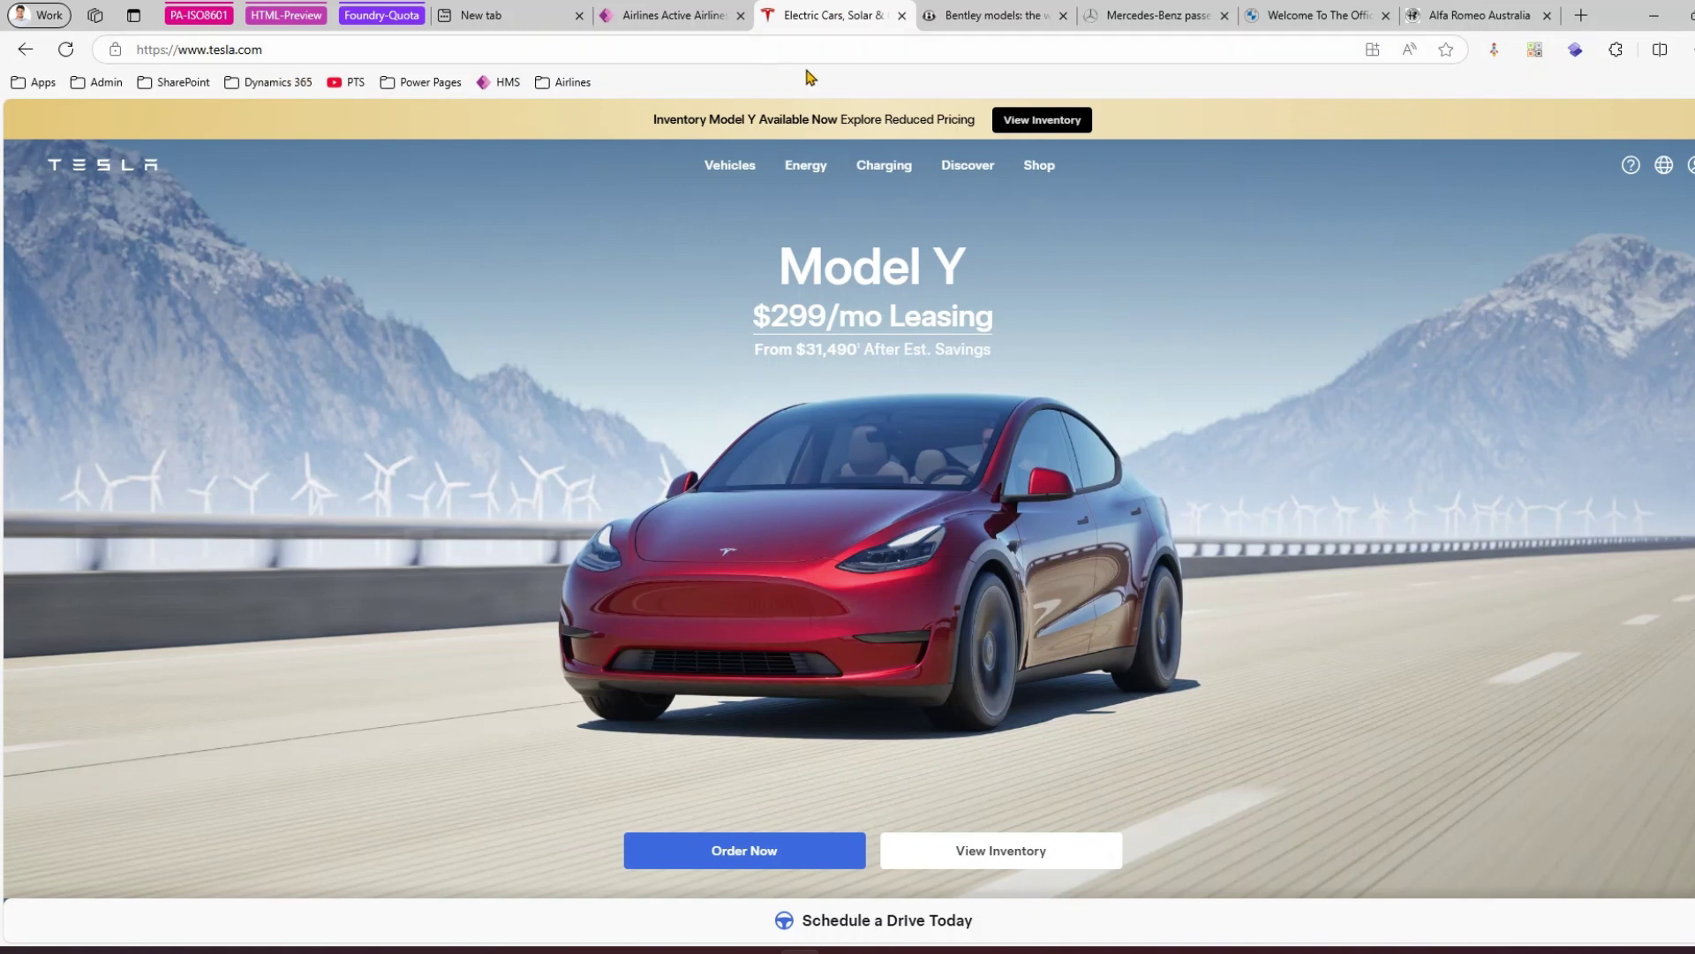
left_click(1446, 50)
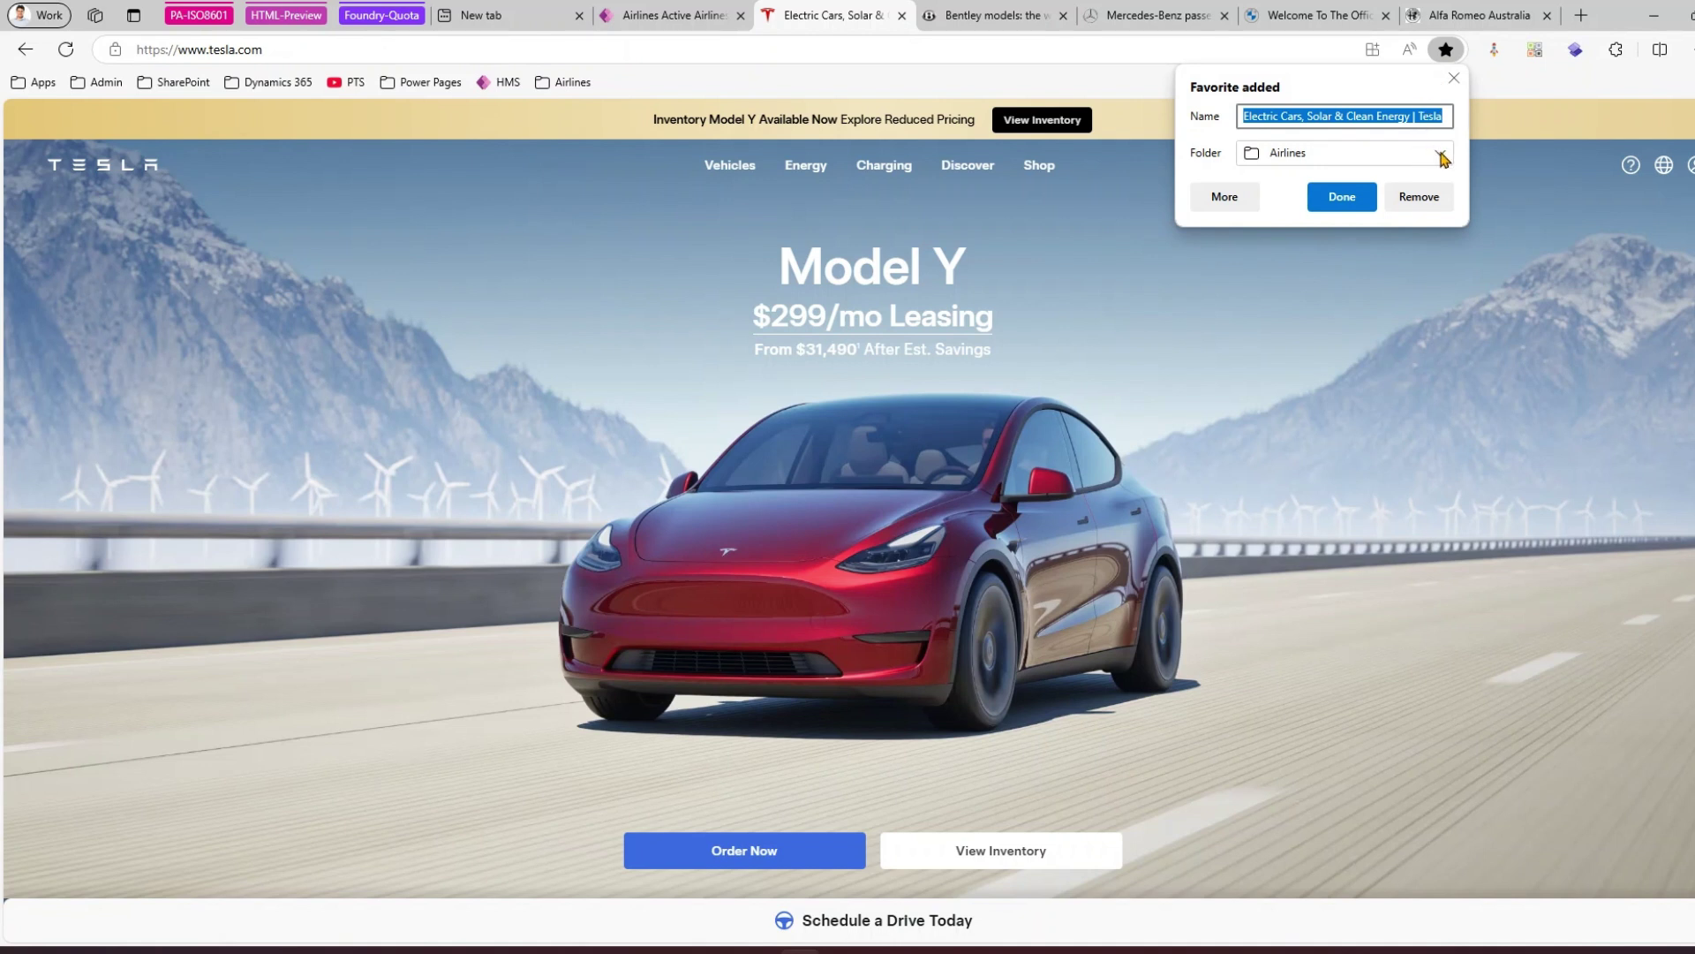
left_click(1440, 154)
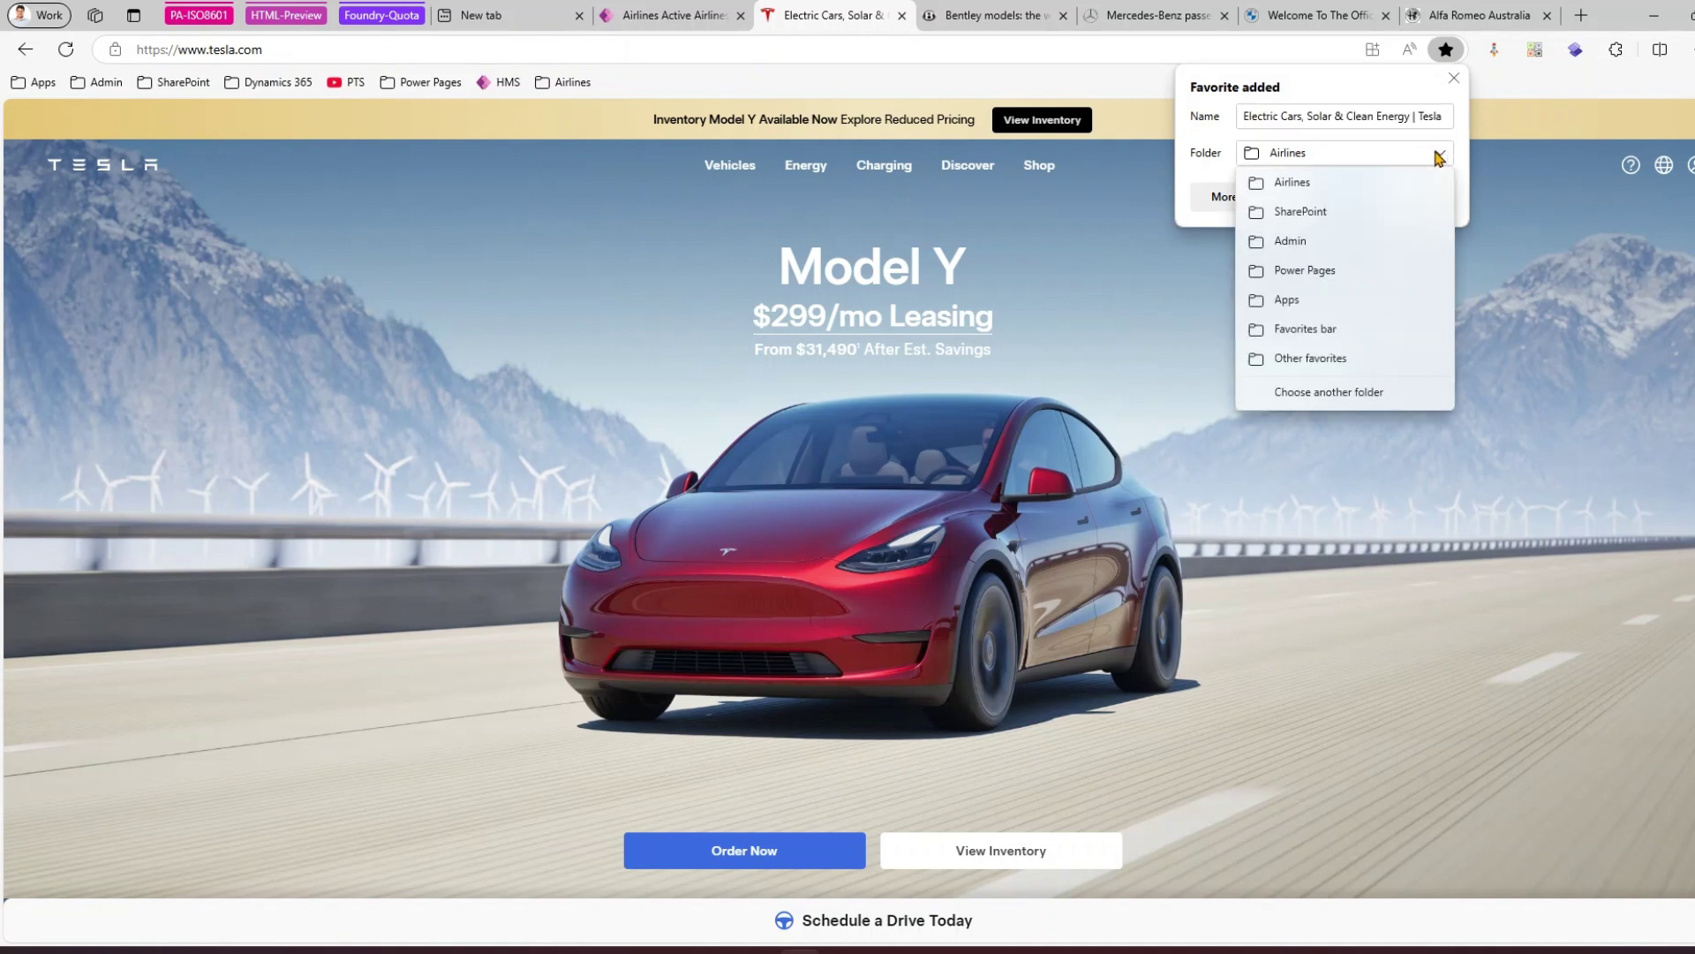
left_click(1300, 333)
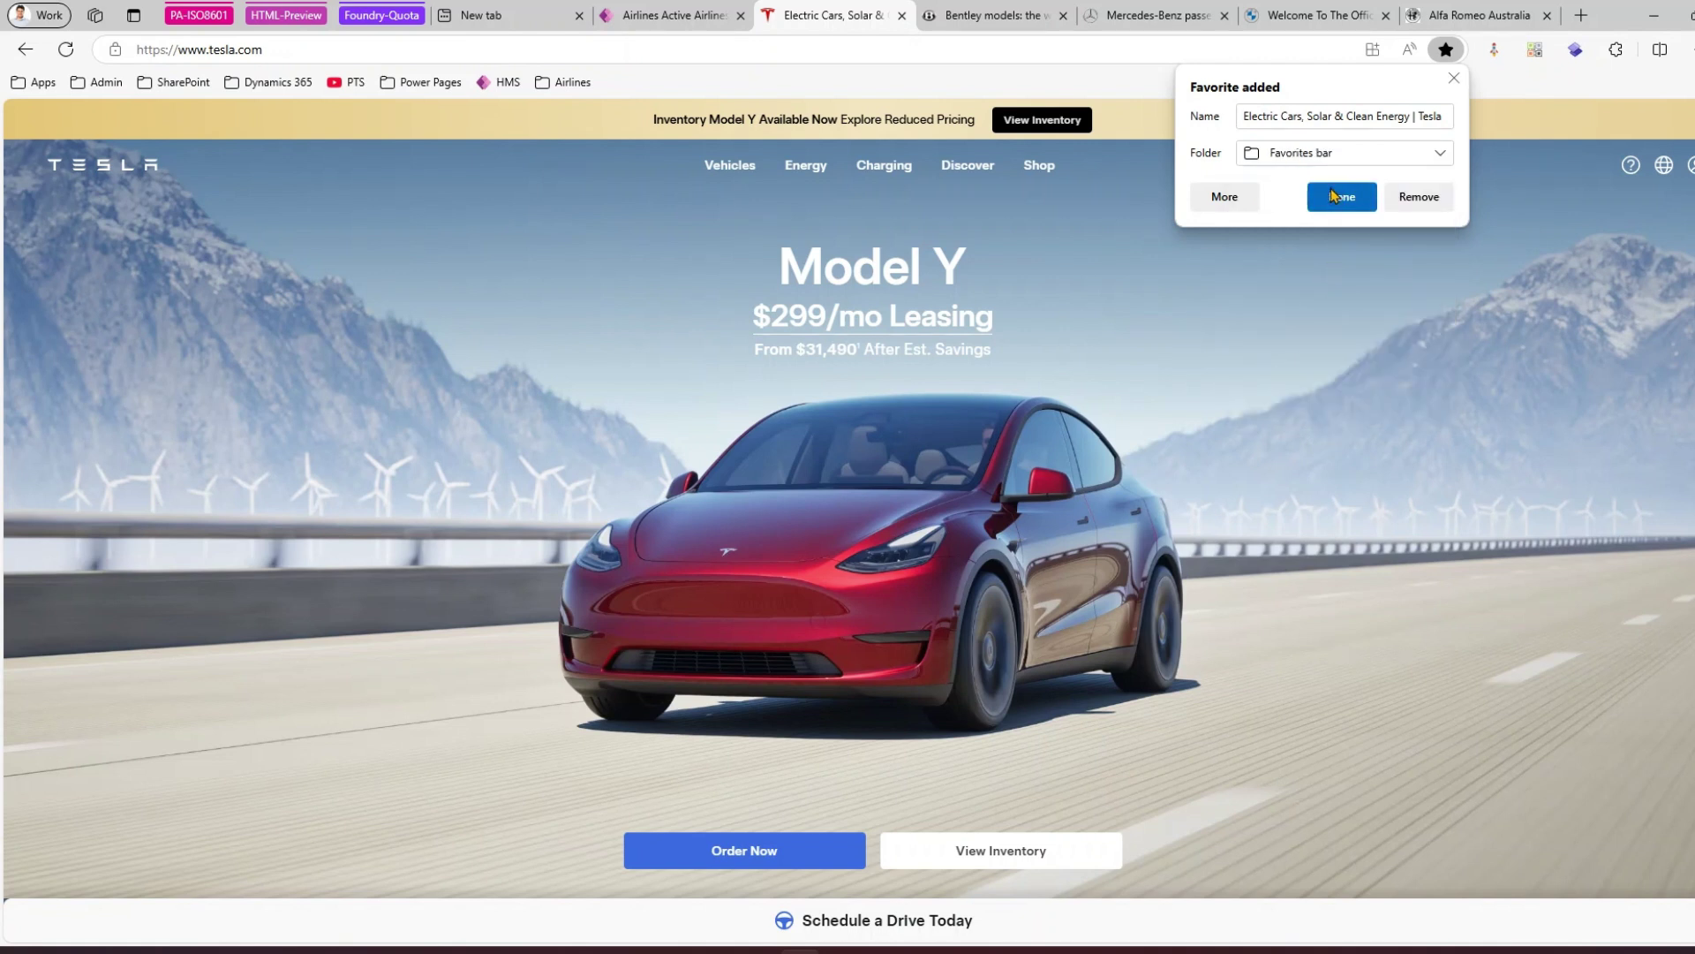
left_click(1290, 115)
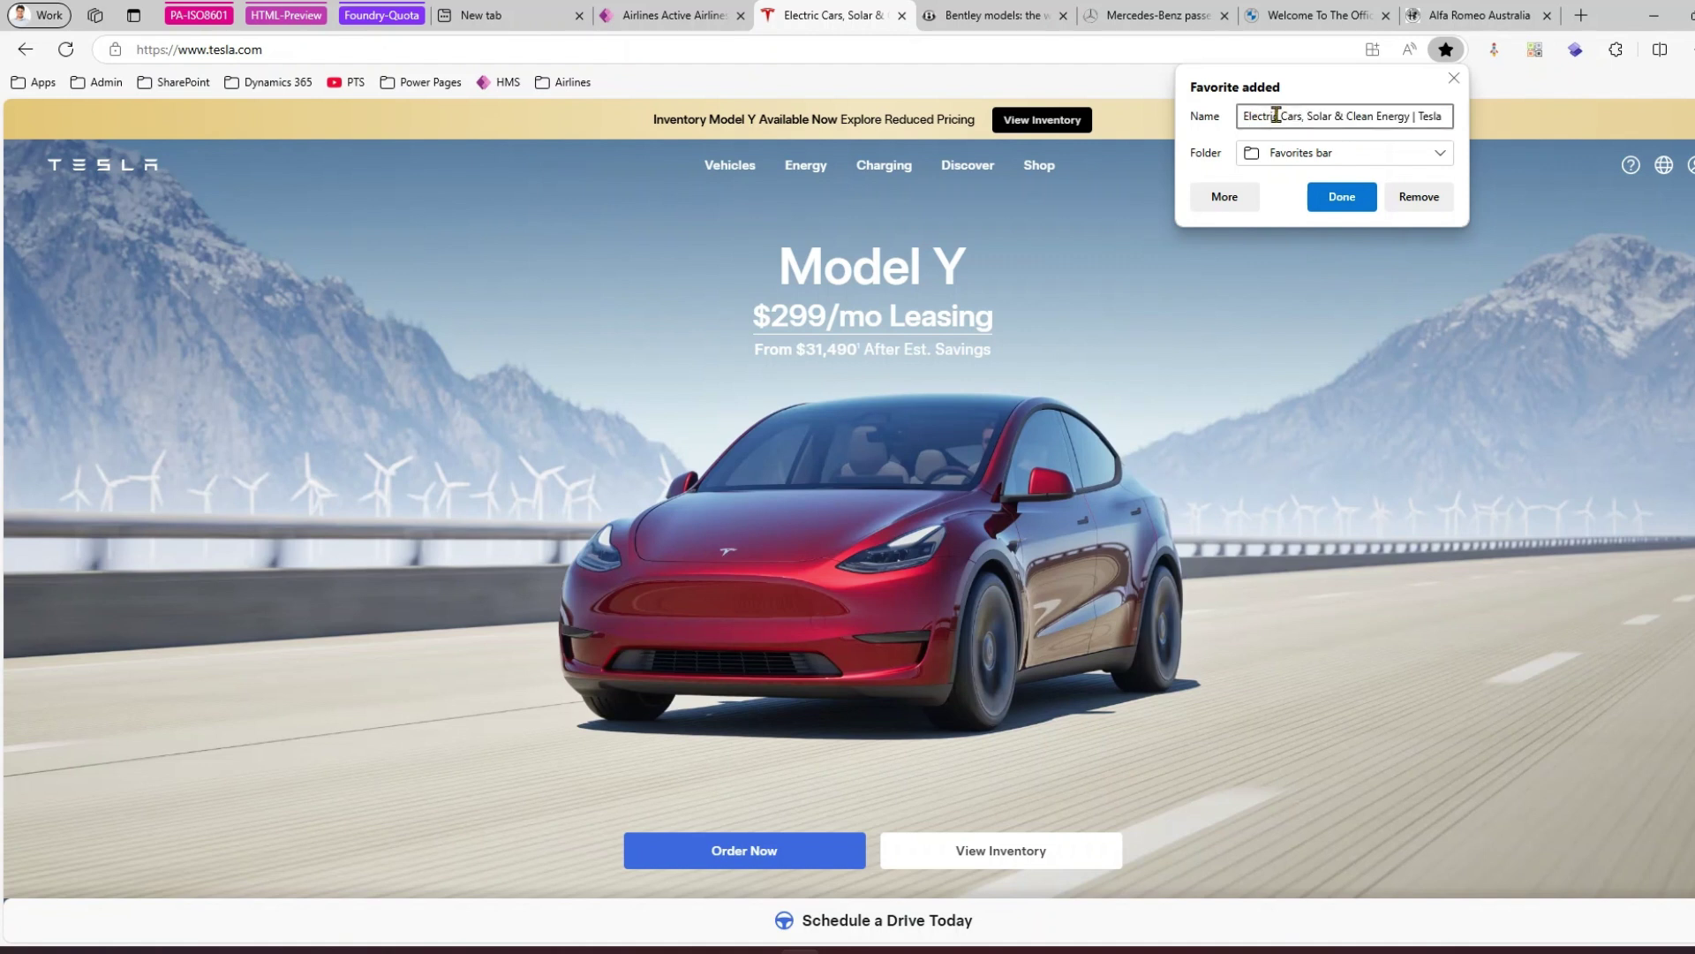
triple_click(1292, 123)
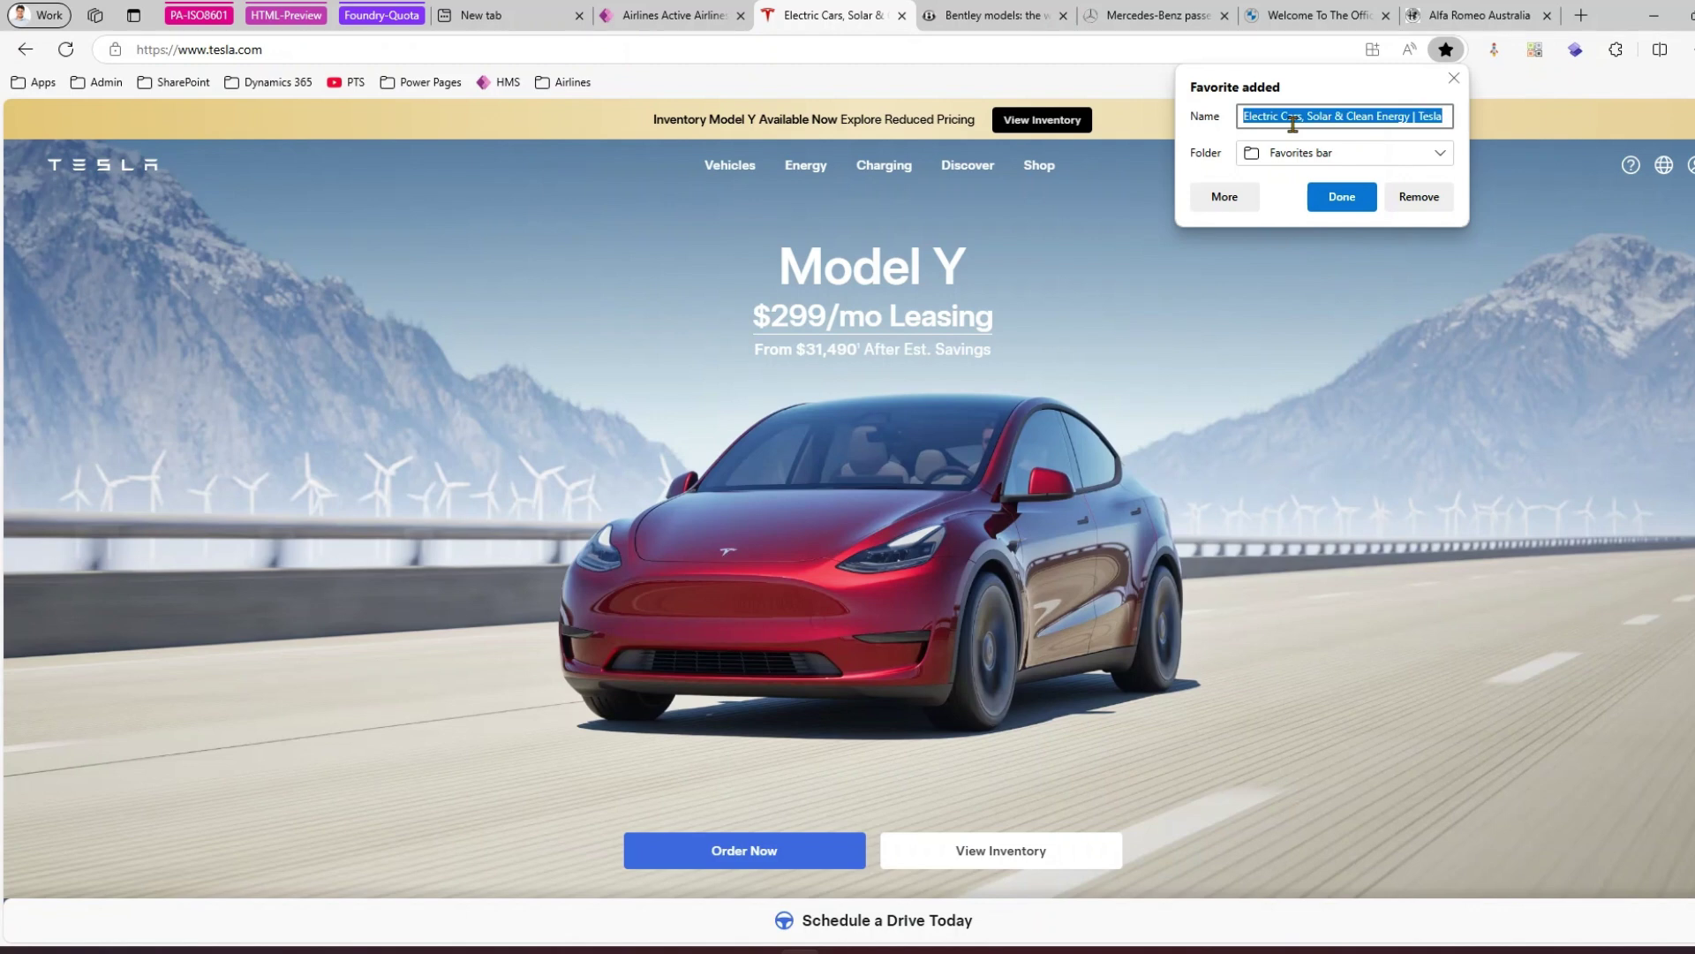
type("Te")
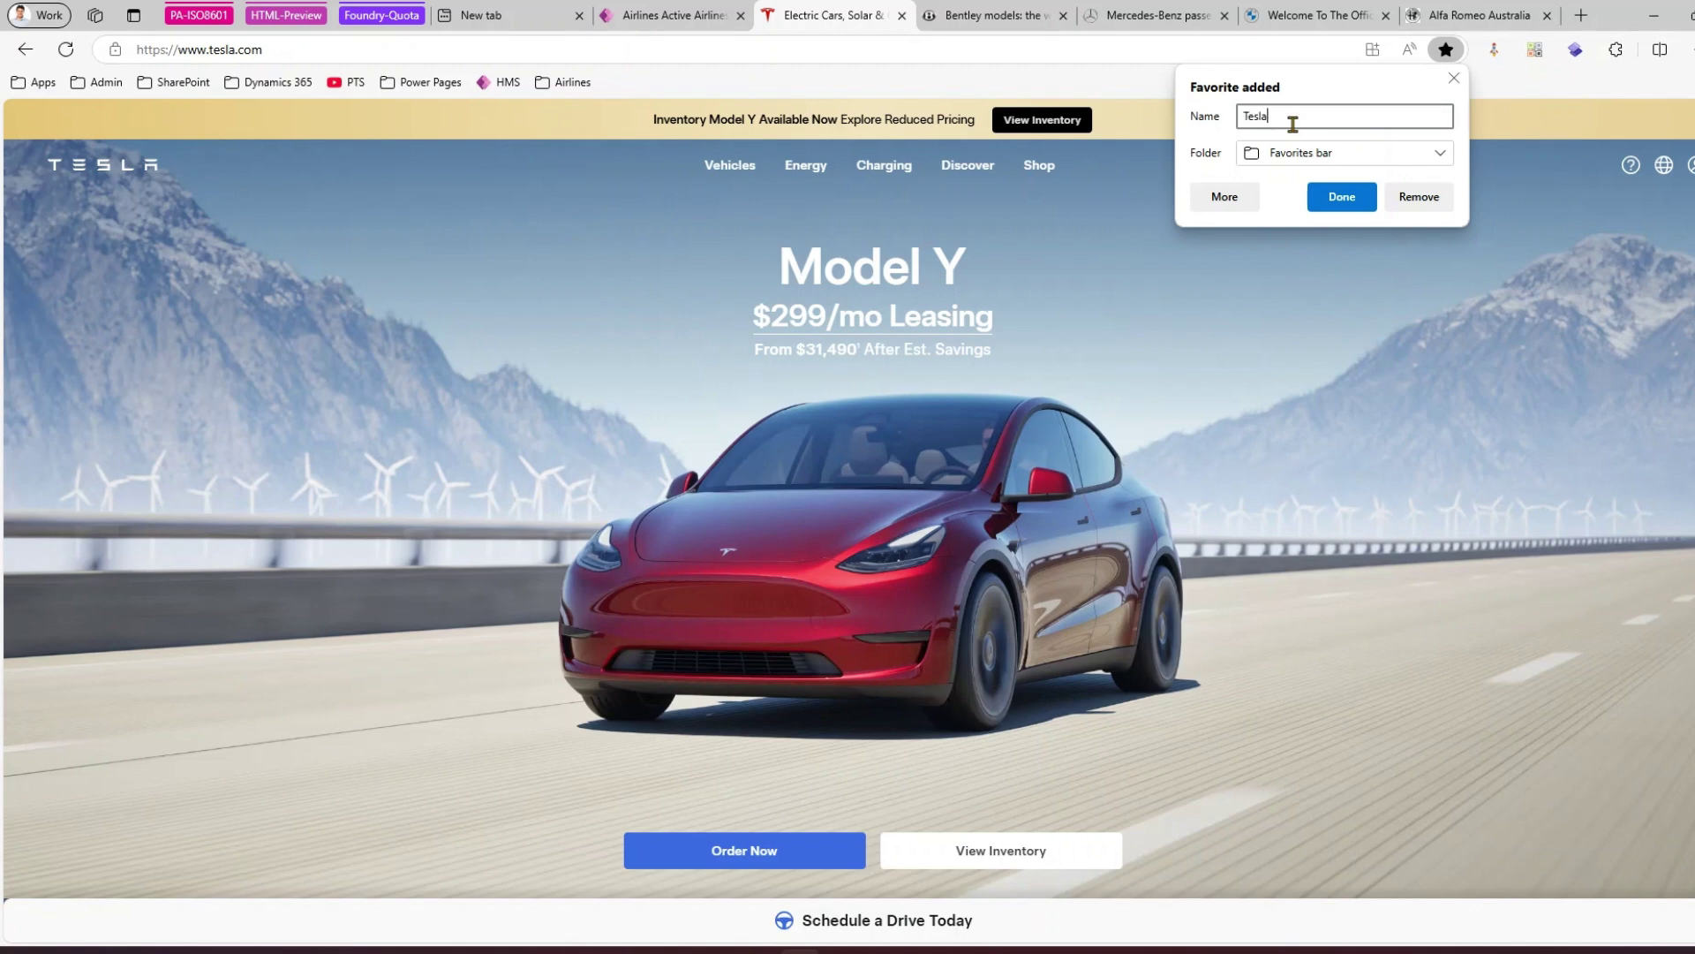
left_click(1343, 197)
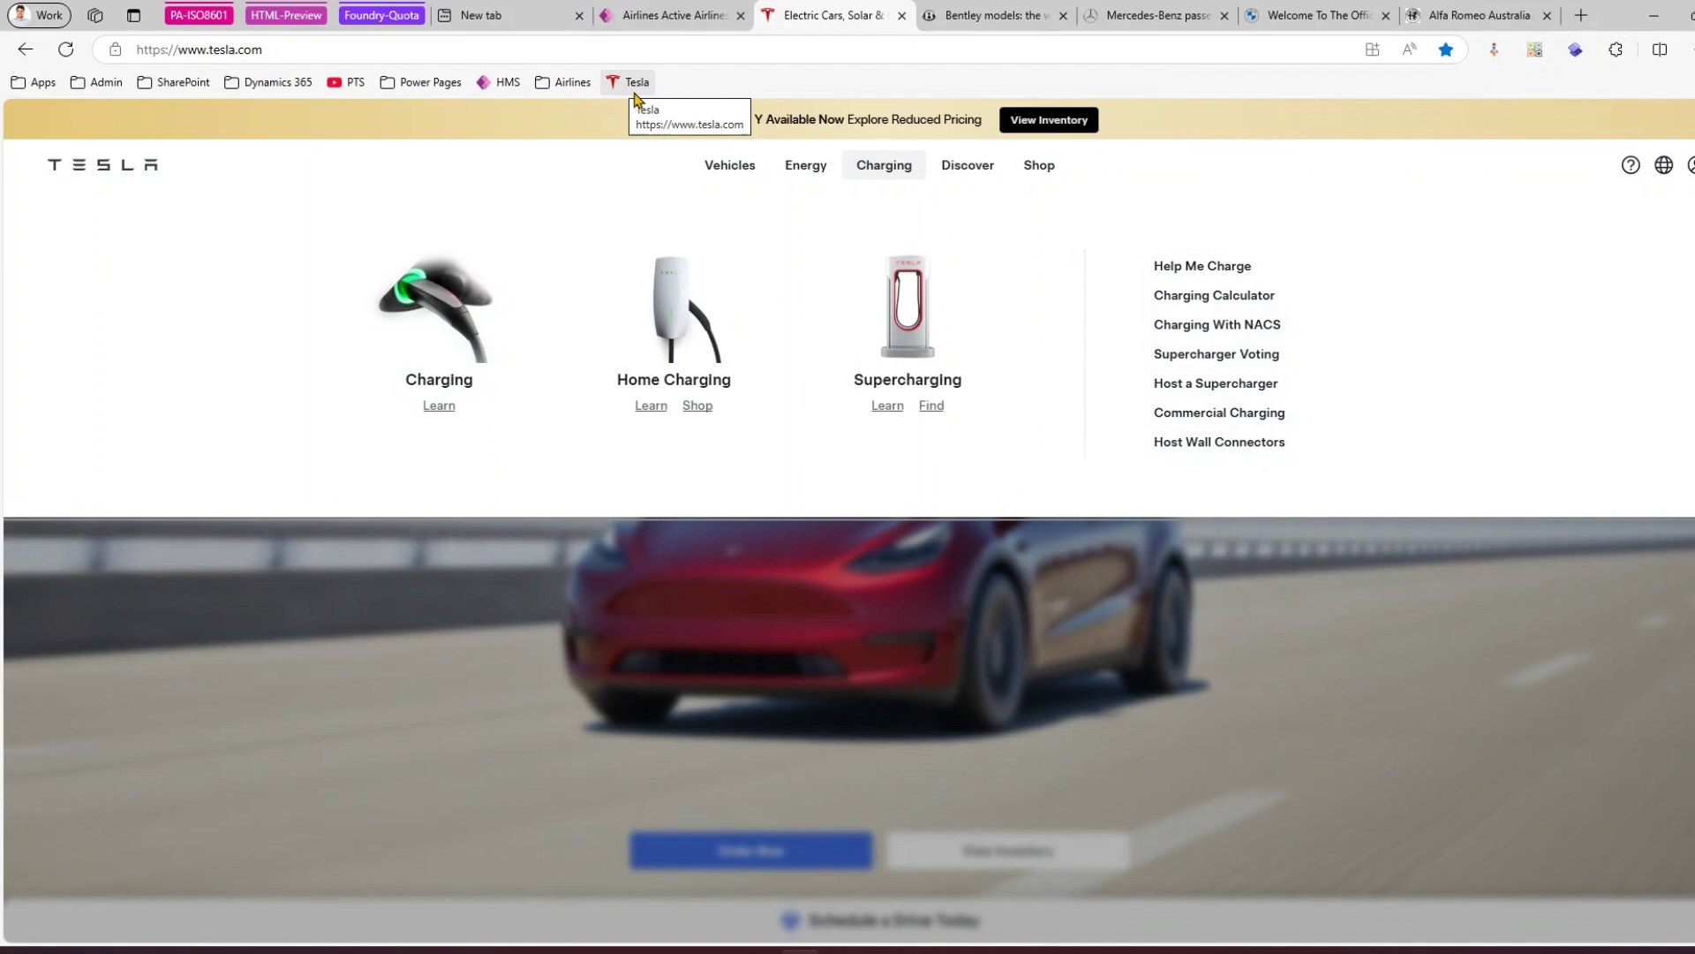
Add the Bentley models page to the Favorites bar, keeping its suggested name
left_click(961, 15)
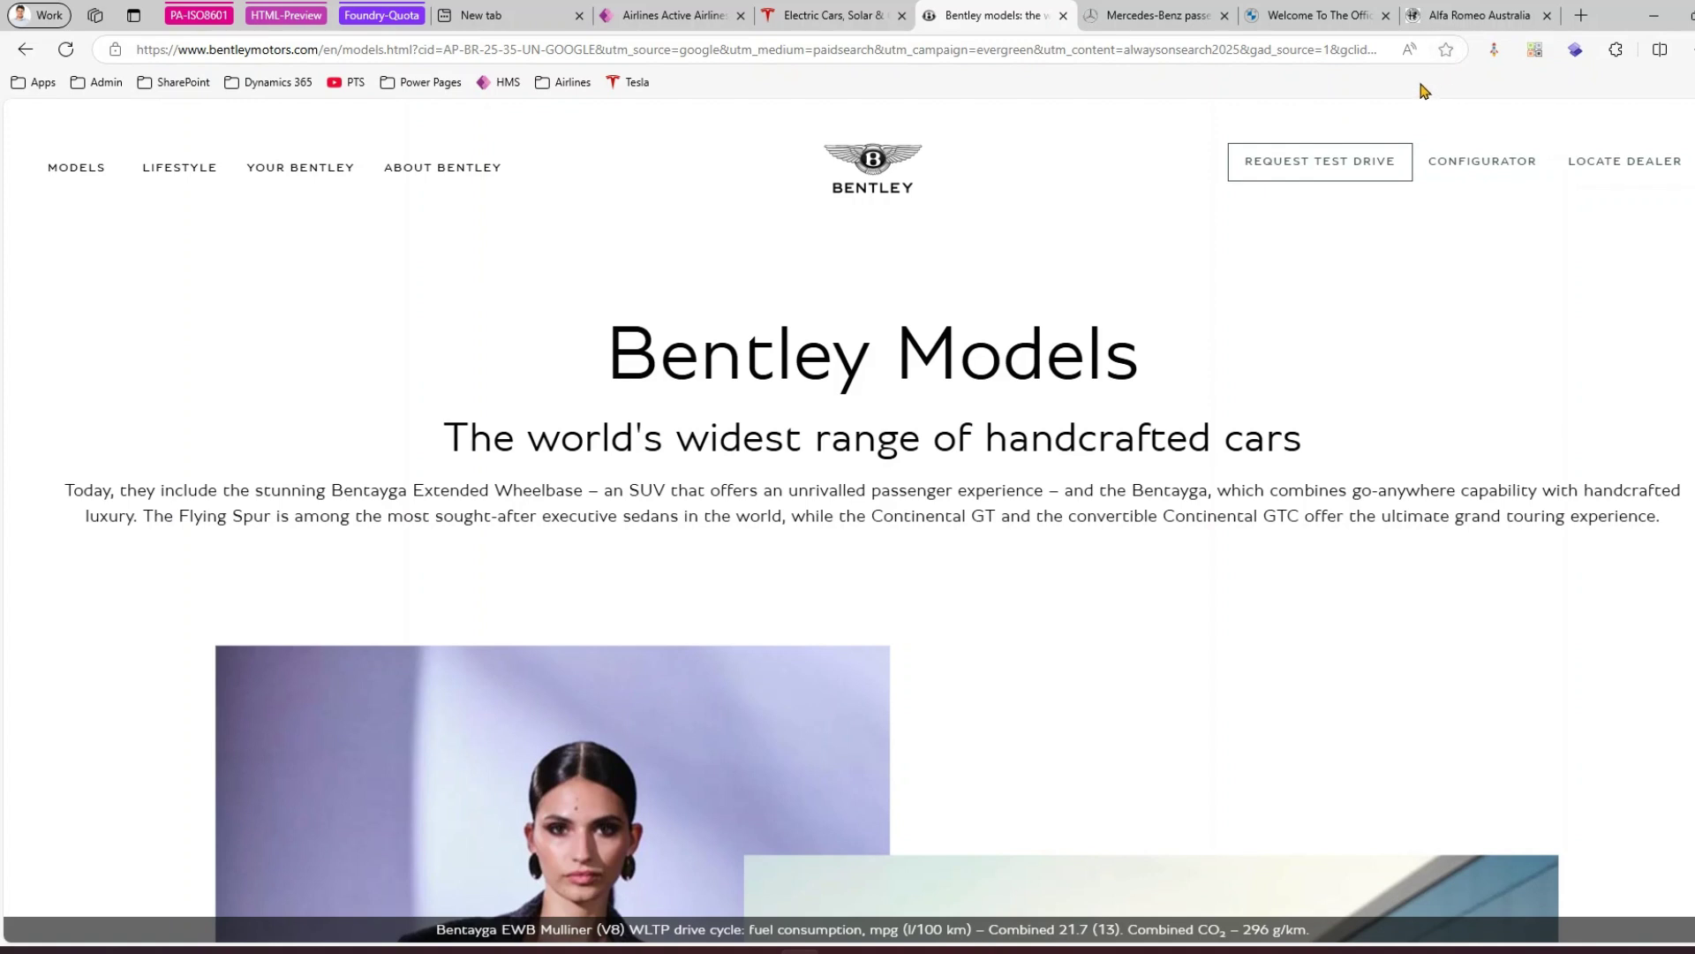
key("ctrl+d")
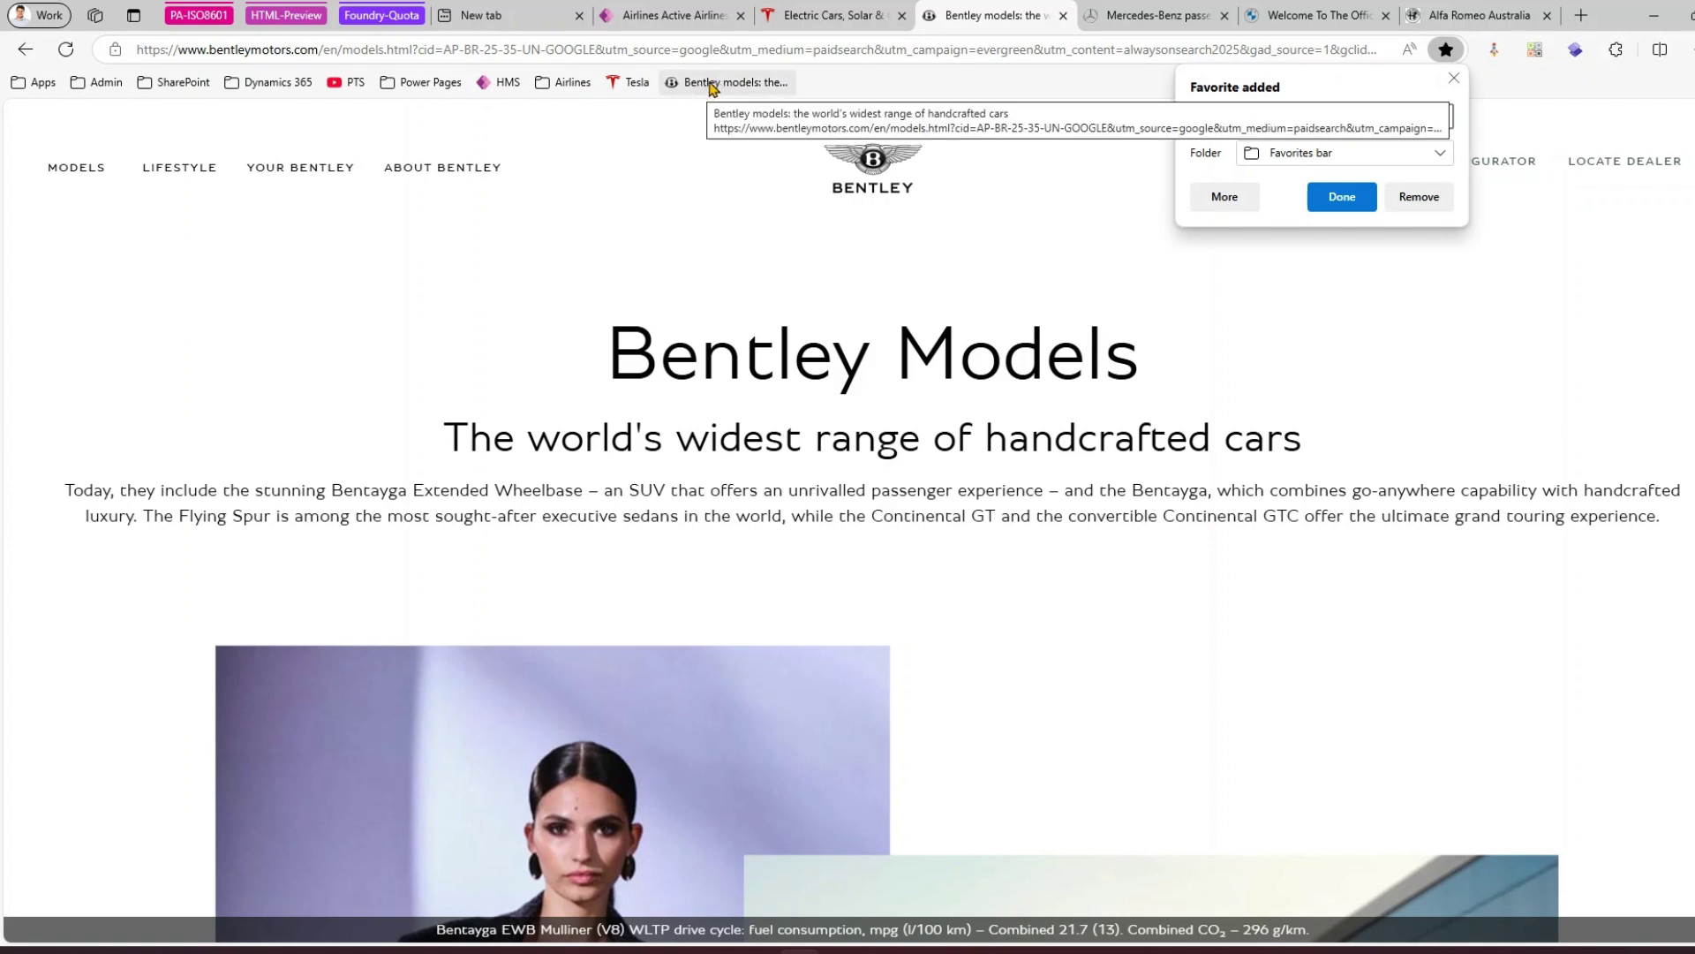
left_click(1363, 196)
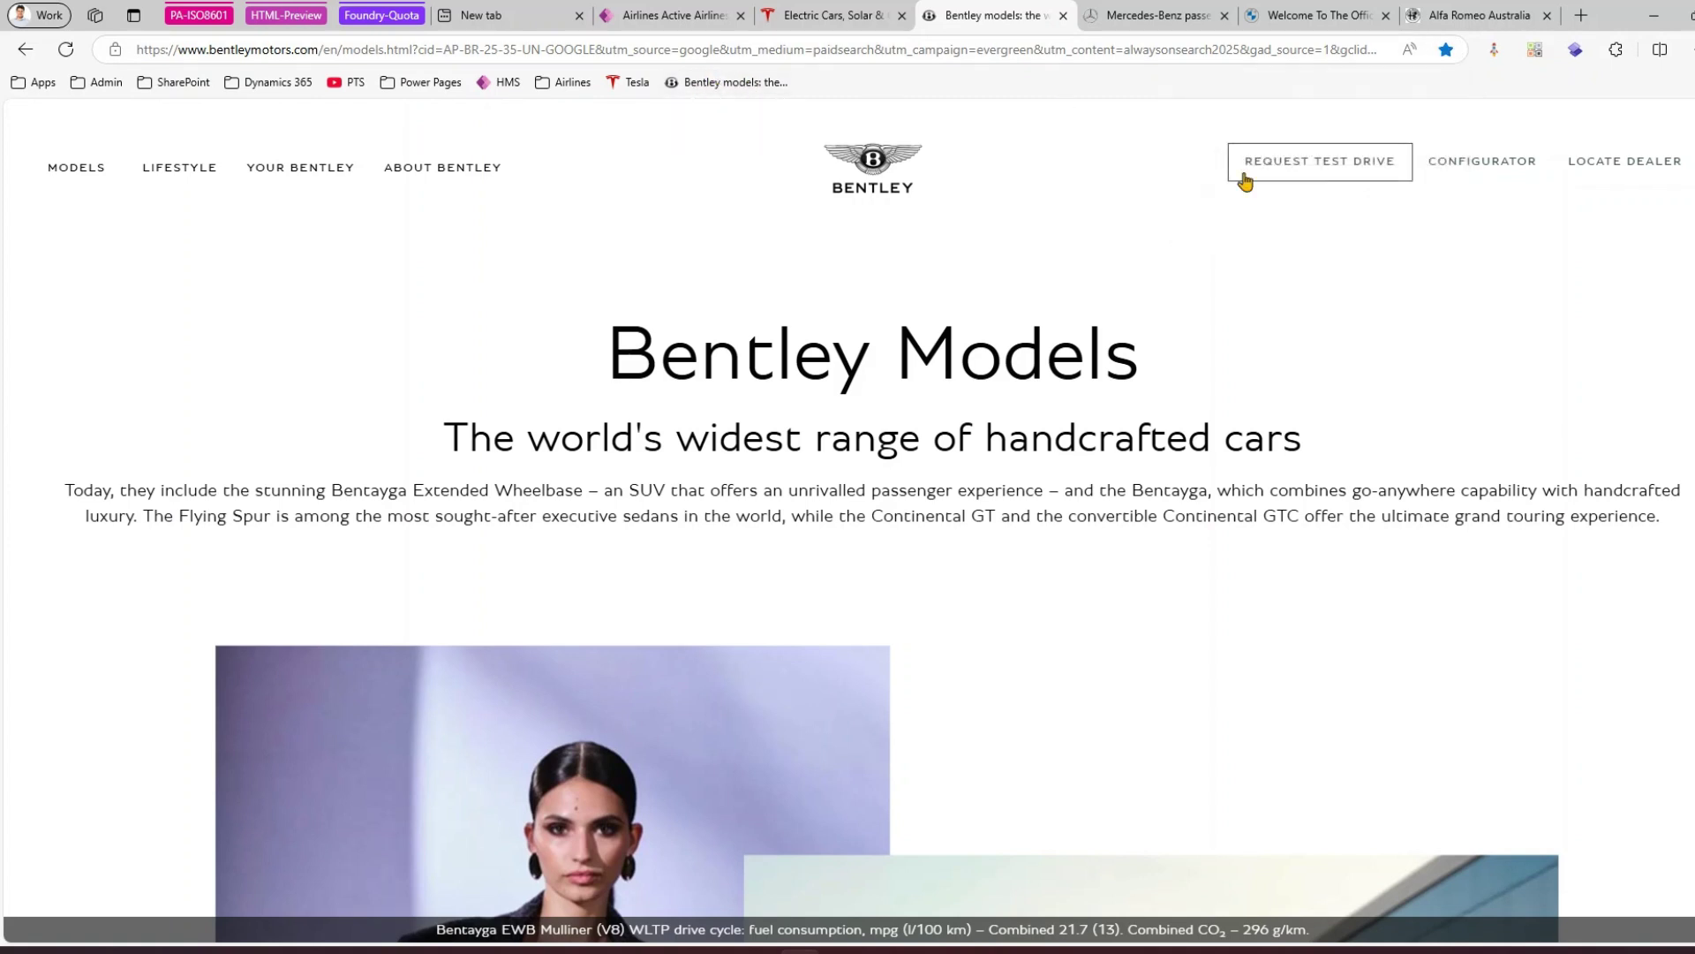
Shorten the name of the saved Bentley favorite to Bentley
right_click(717, 87)
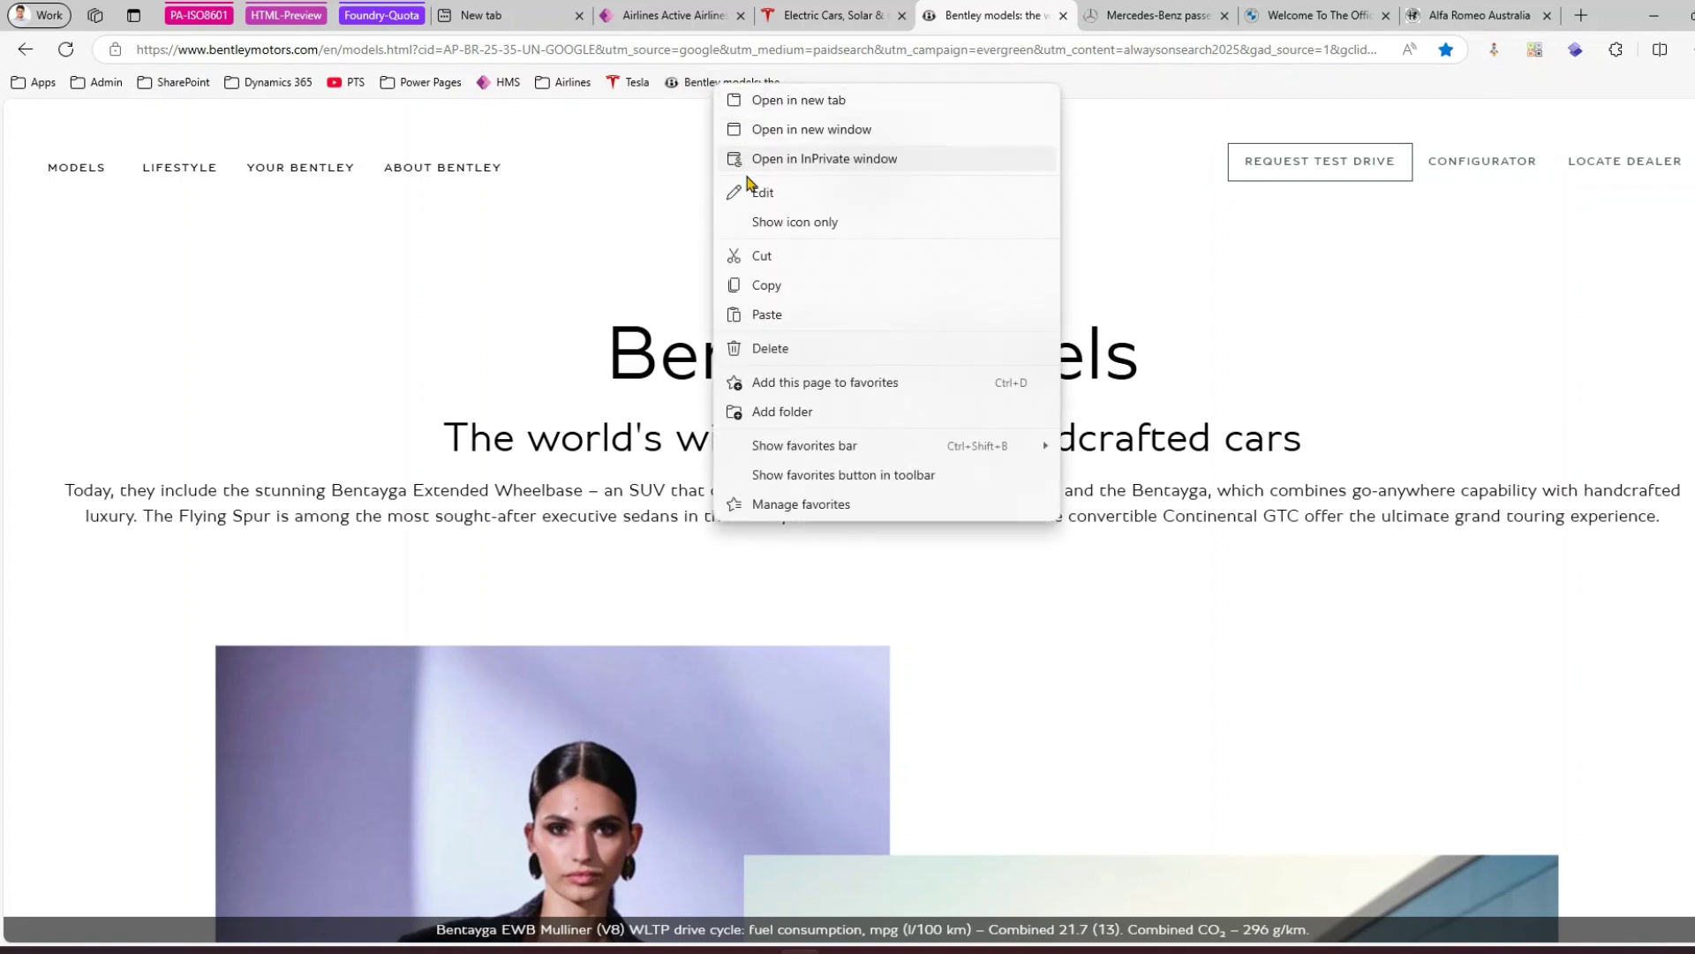
left_click(770, 190)
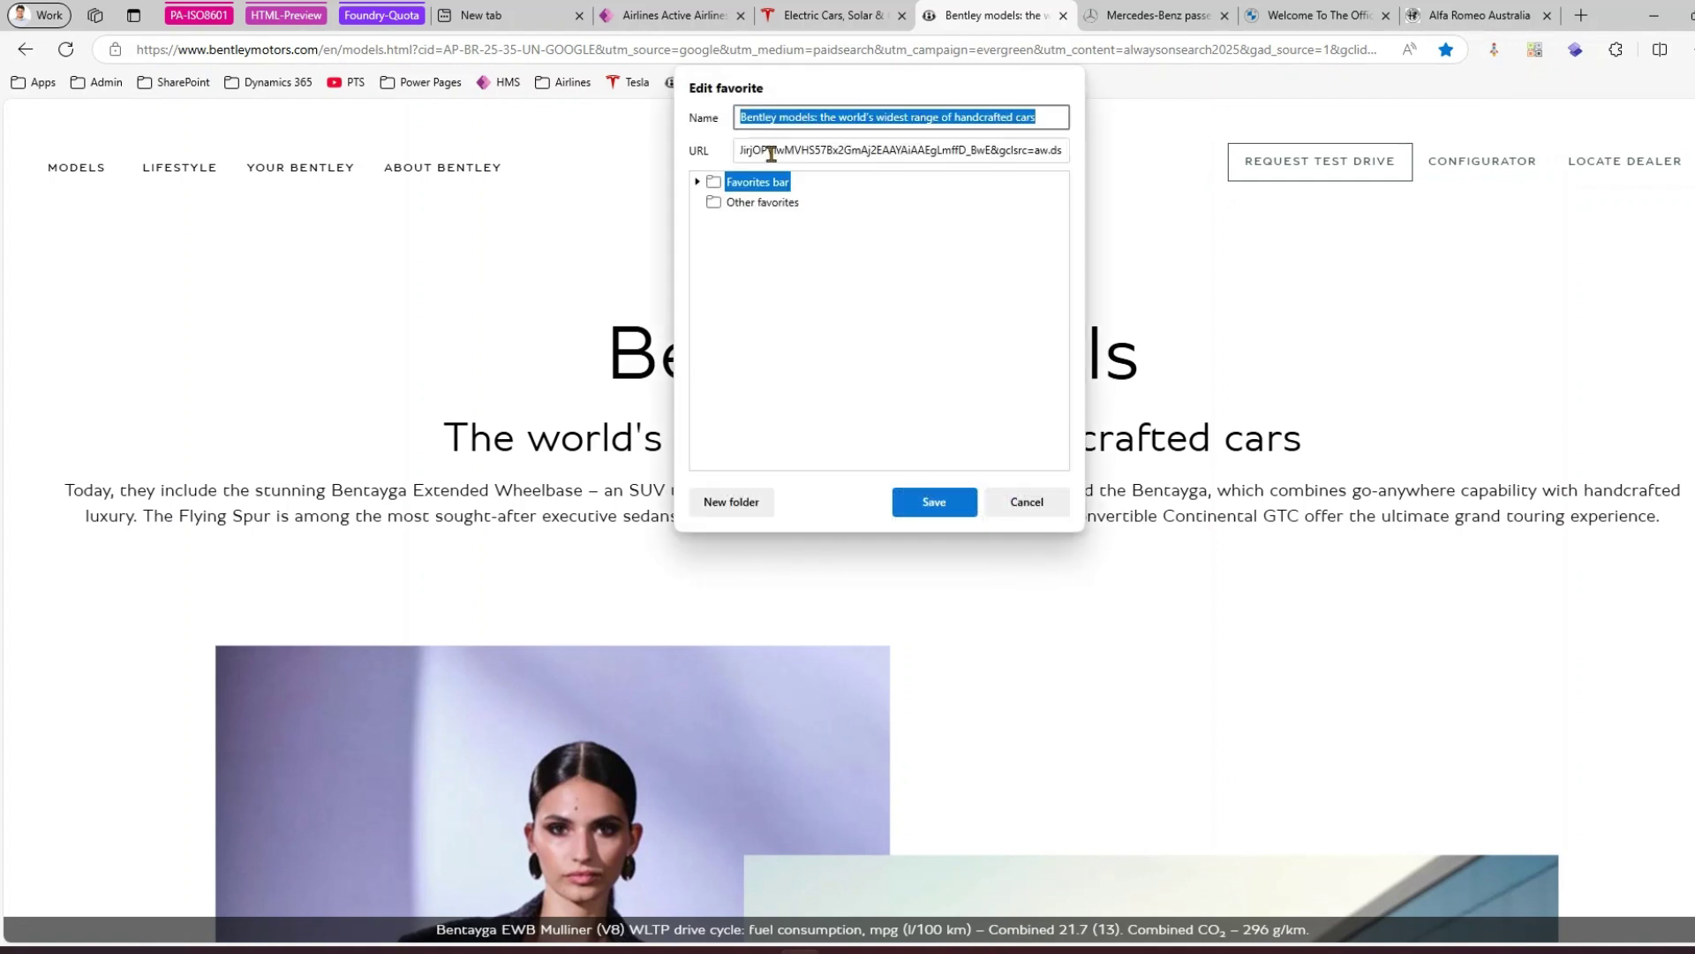
left_click(792, 117)
left_click_drag(778, 117, 1044, 109)
key("BackSpace")
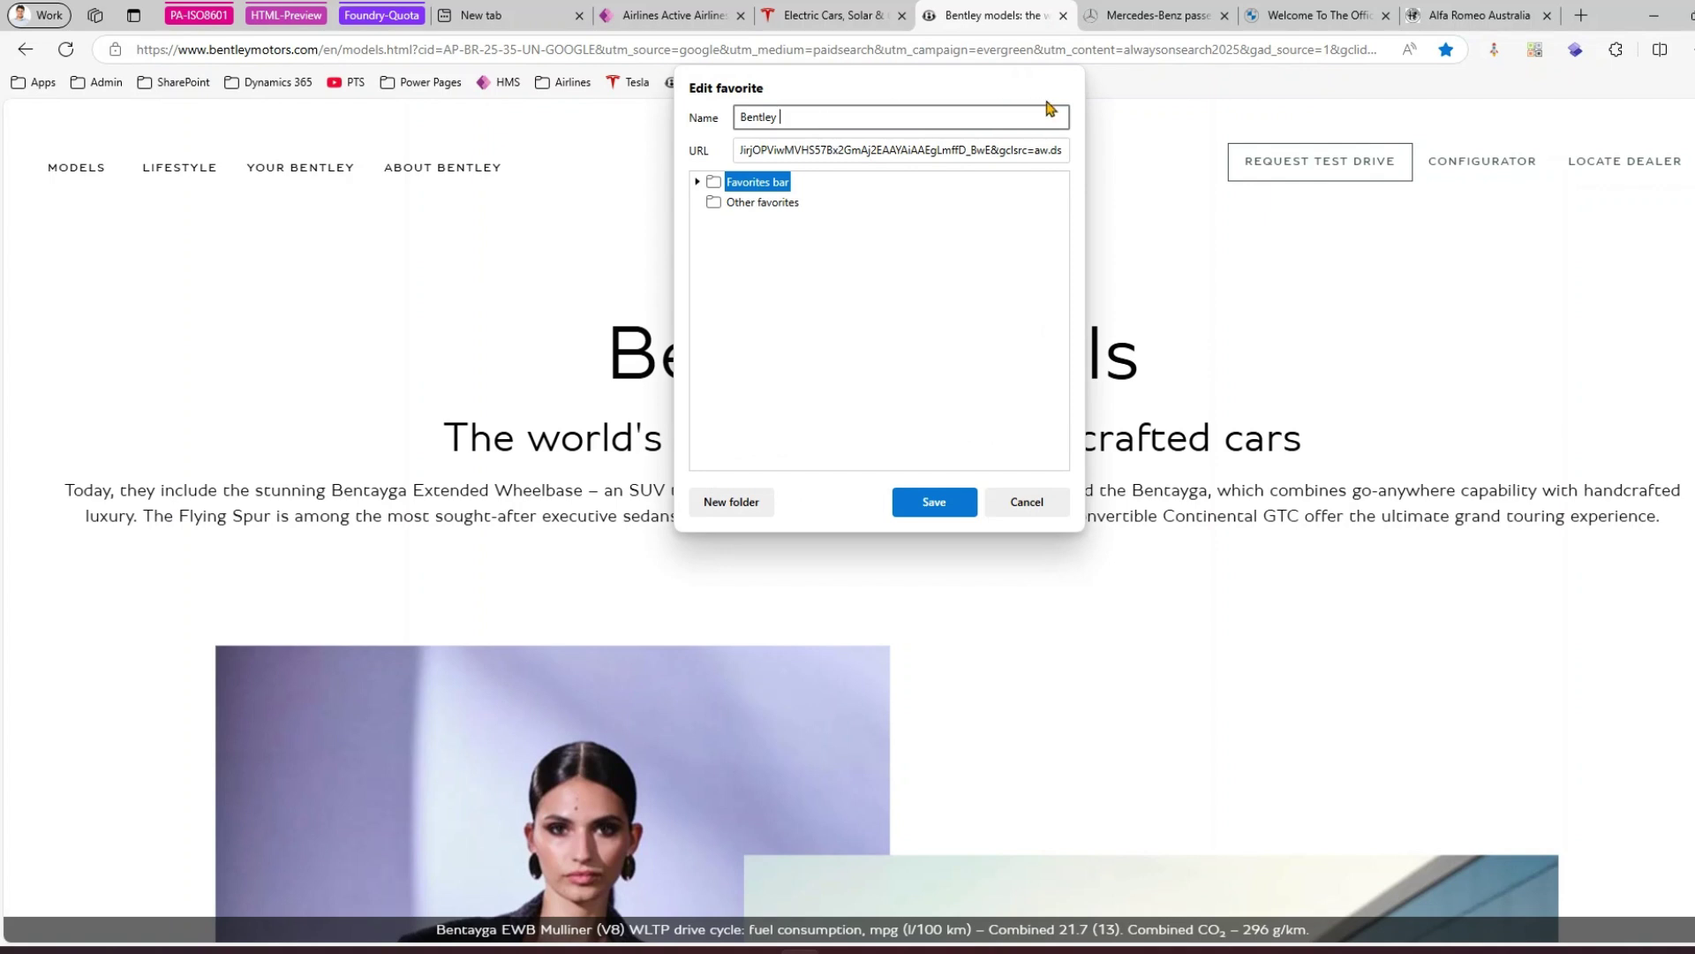
left_click(934, 501)
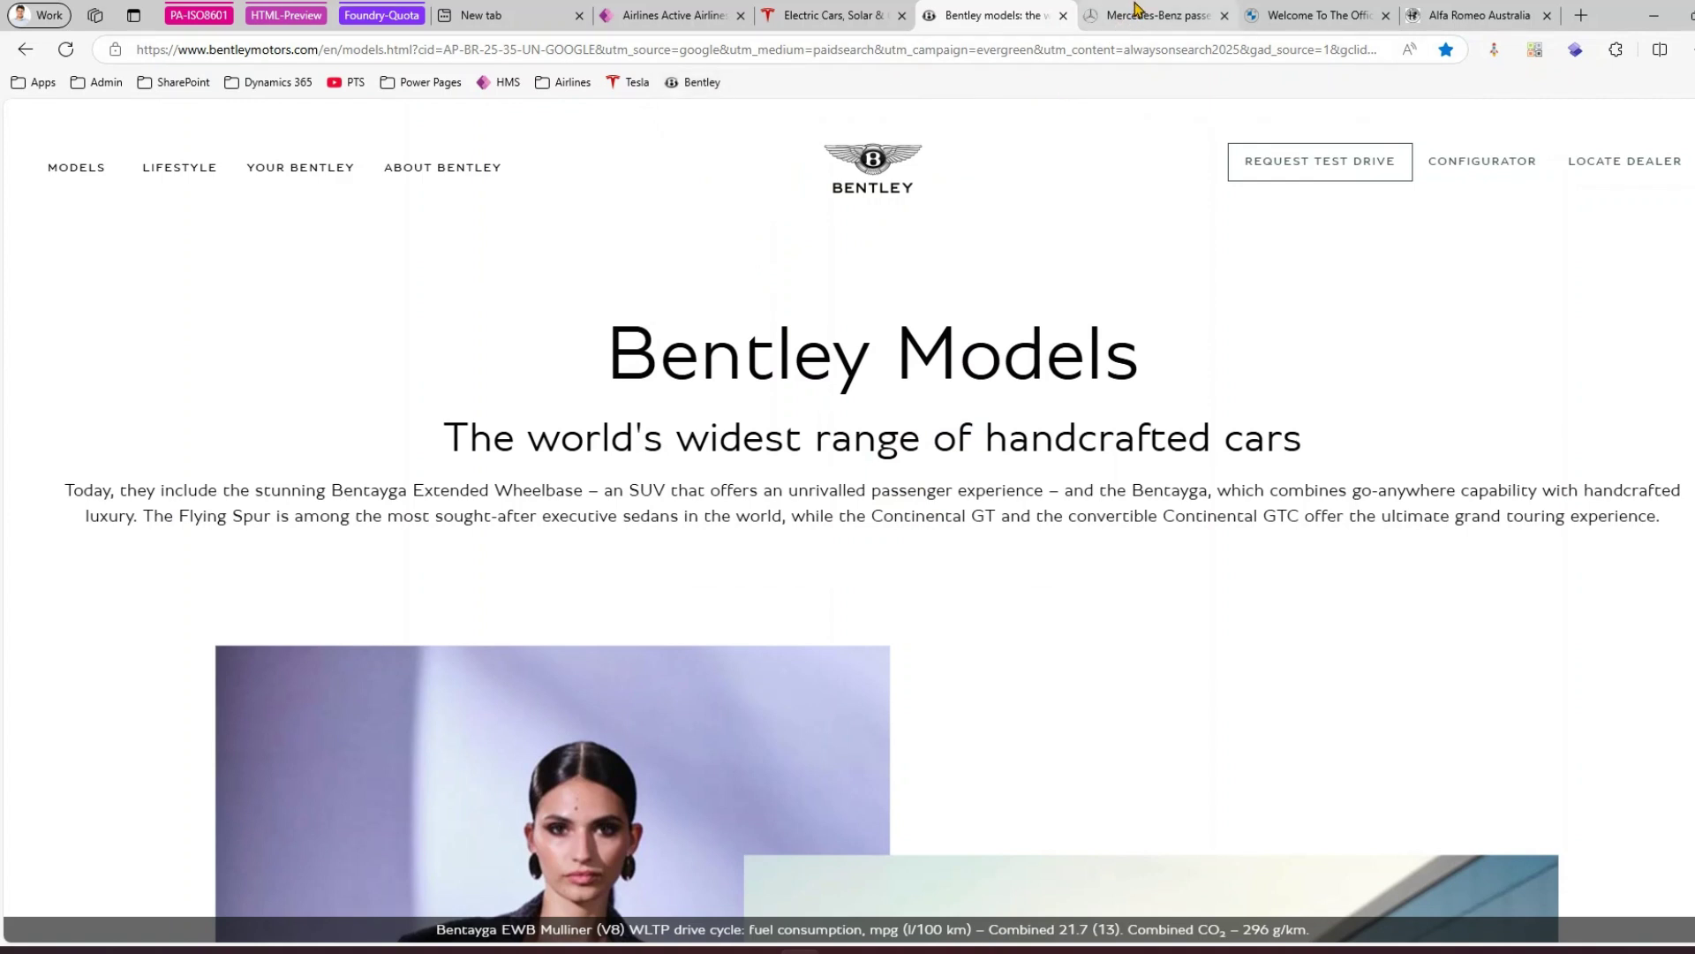
Add the Mercedes-Benz passenger cars page to the Favorites bar under its suggested name
left_click(1136, 11)
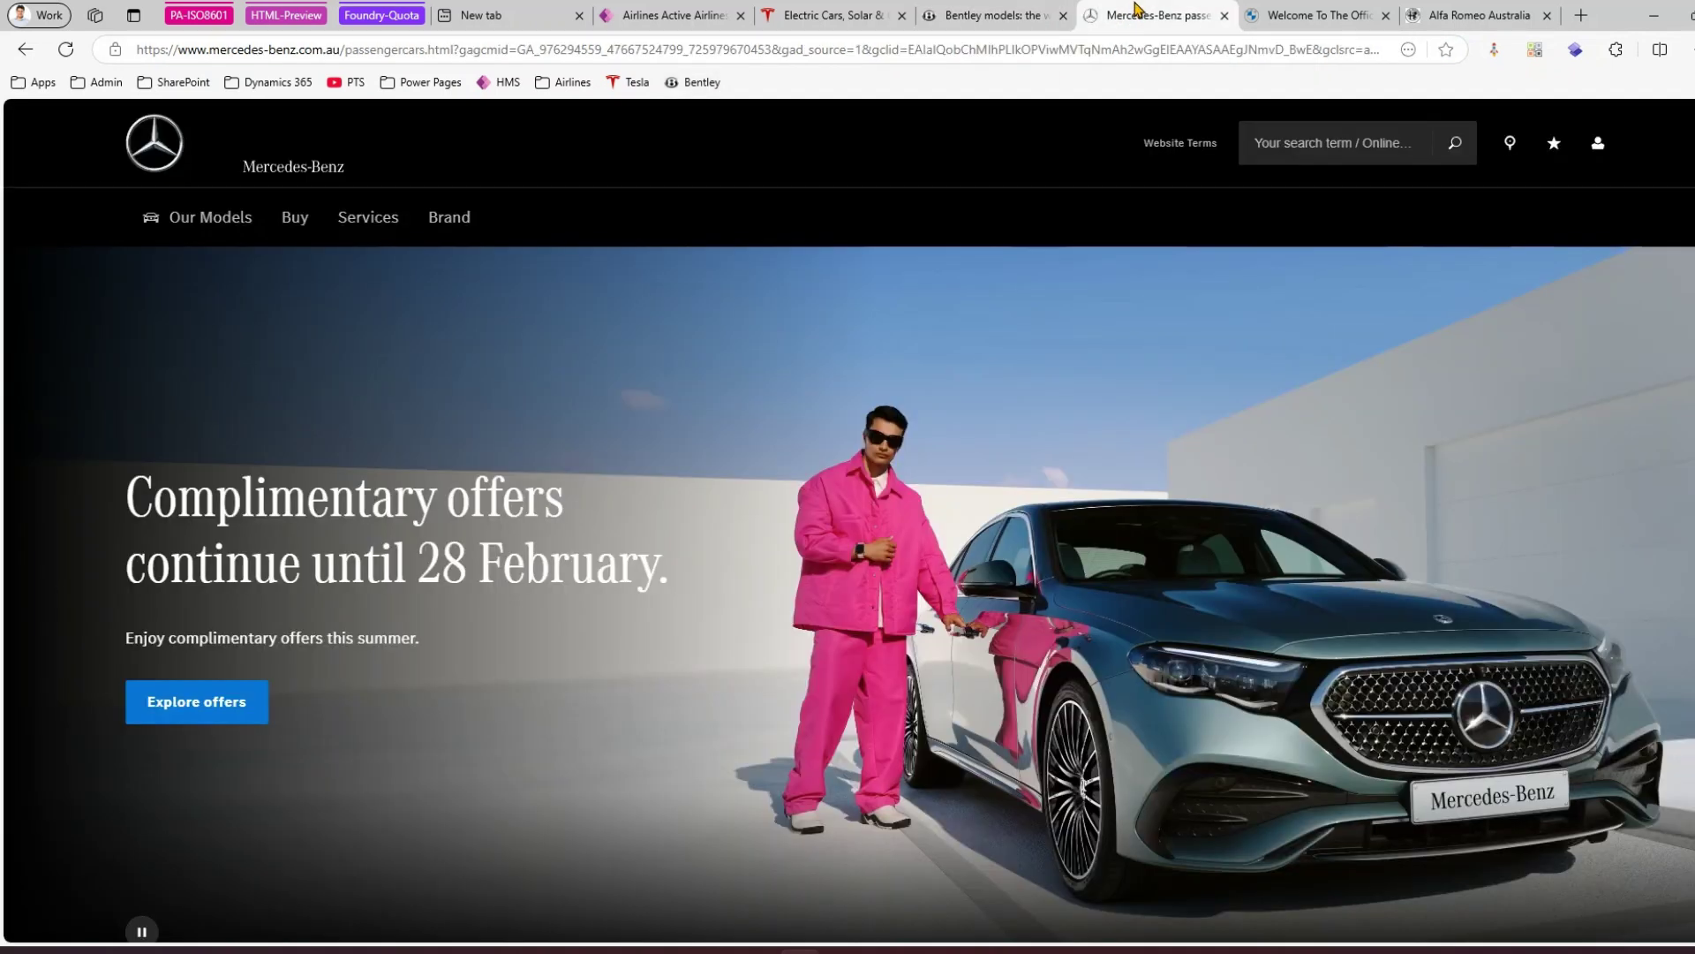
left_click(1448, 51)
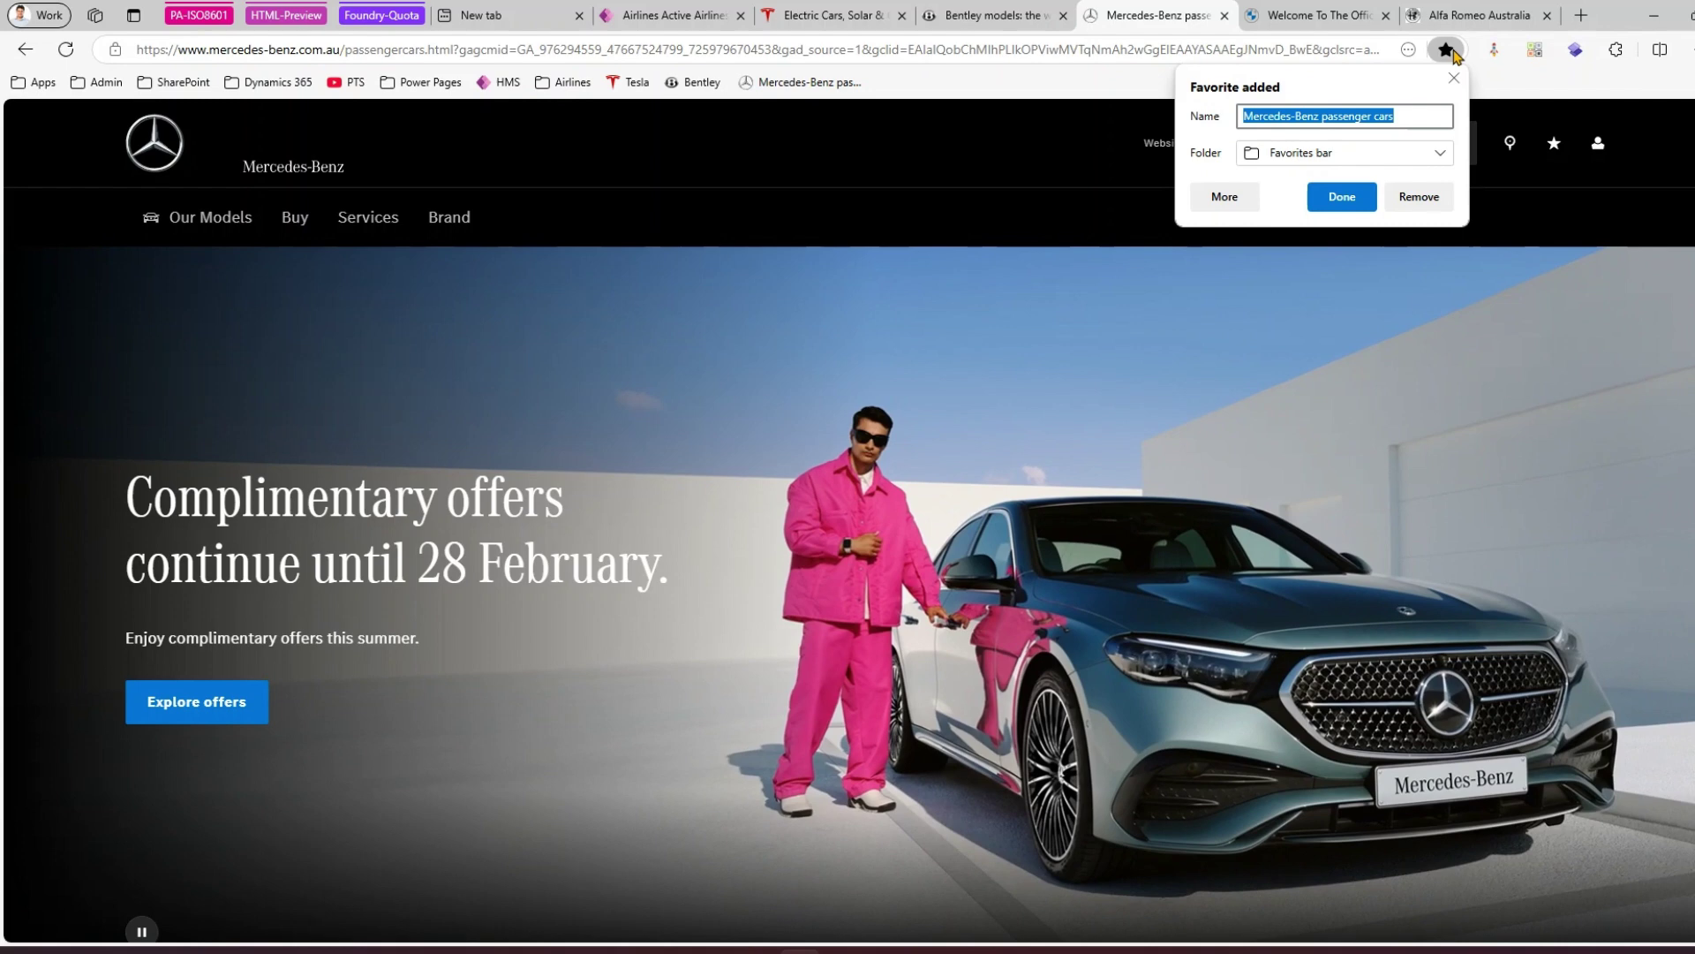
left_click(1340, 196)
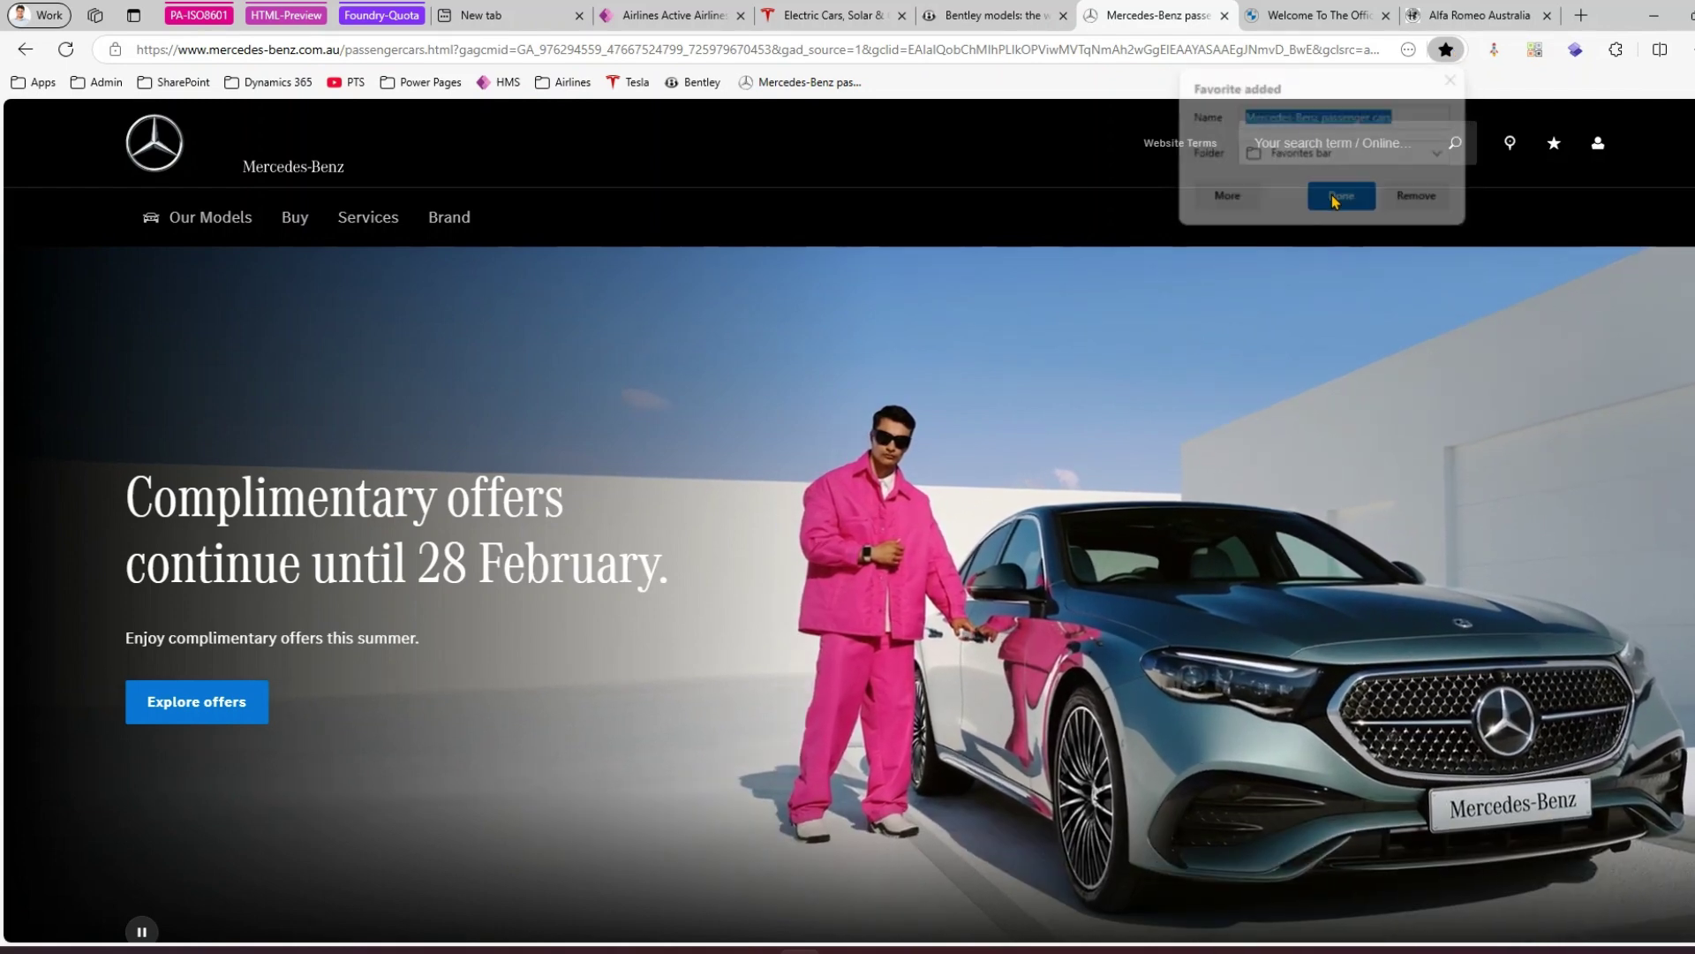
Add the BMW Australia page to the Favorites bar folder from the favorites list and name it BMW
left_click(1320, 17)
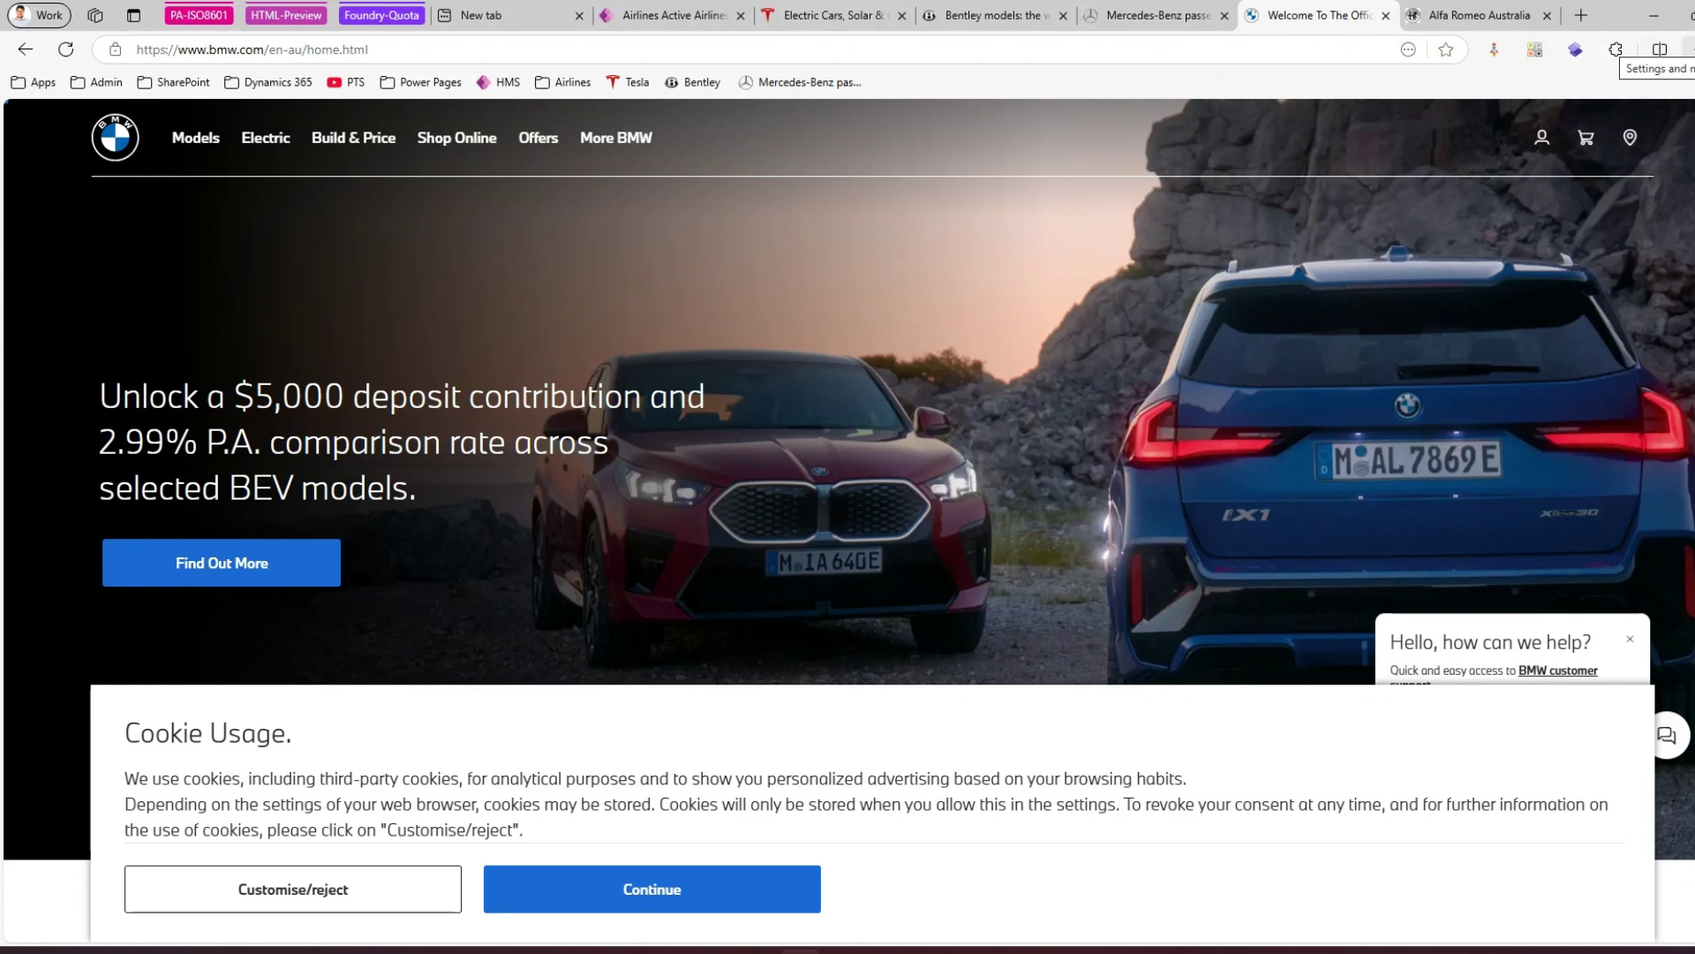
left_click(1689, 49)
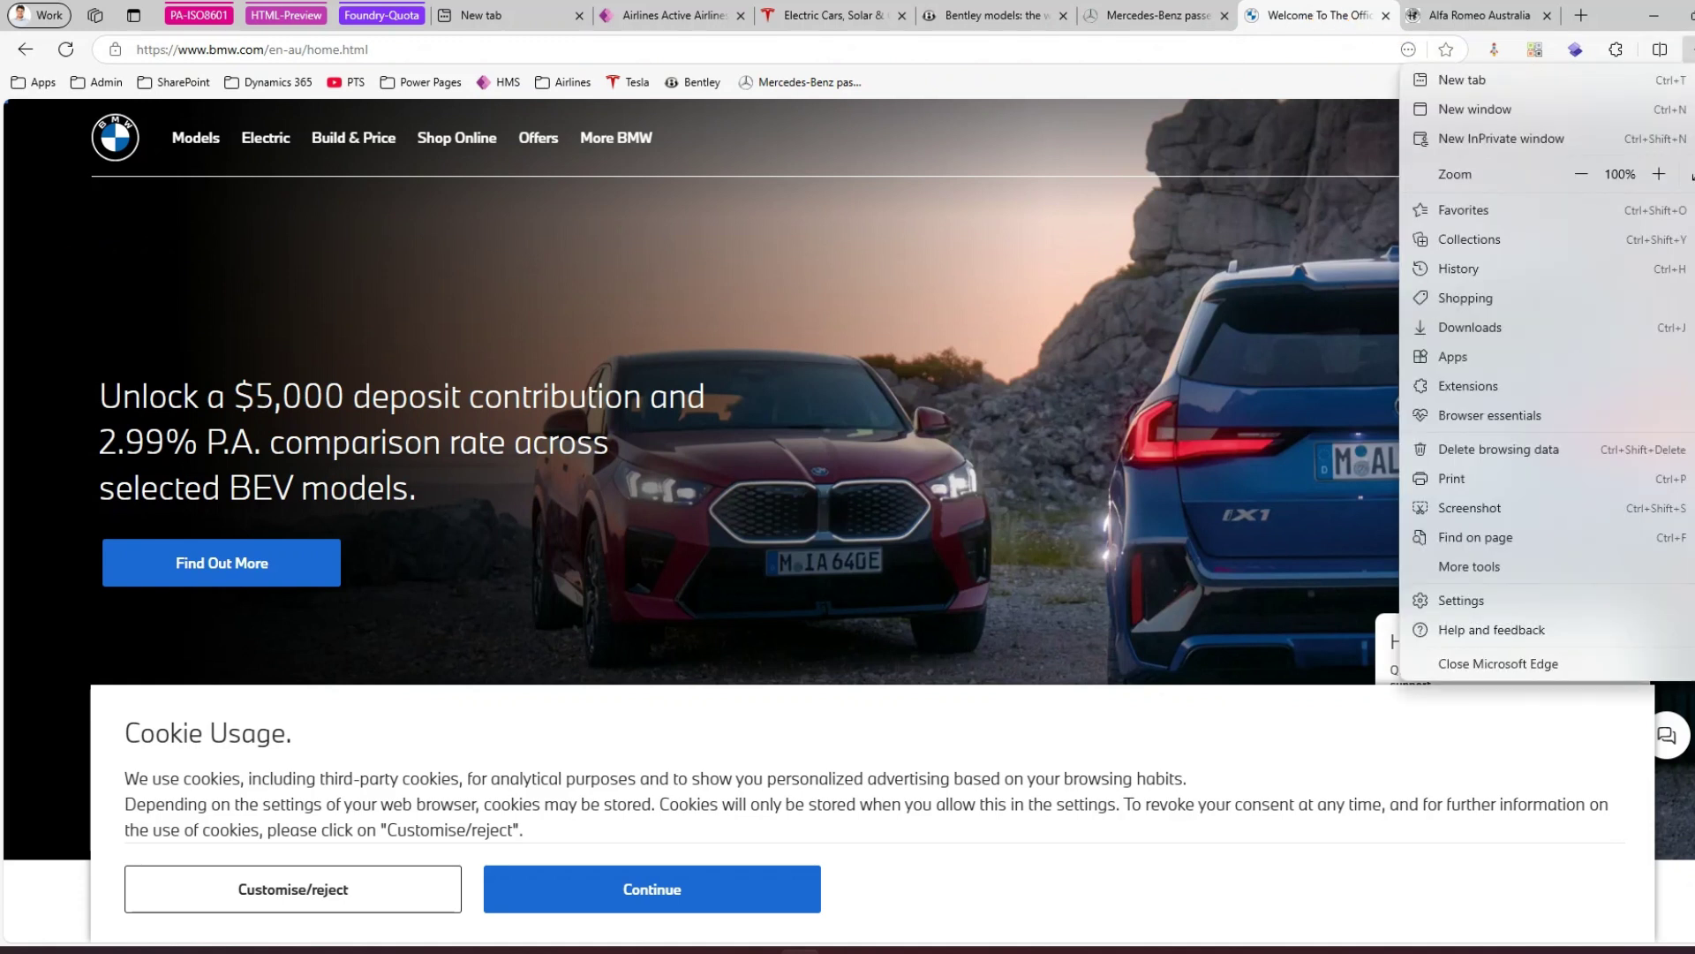
left_click(1484, 215)
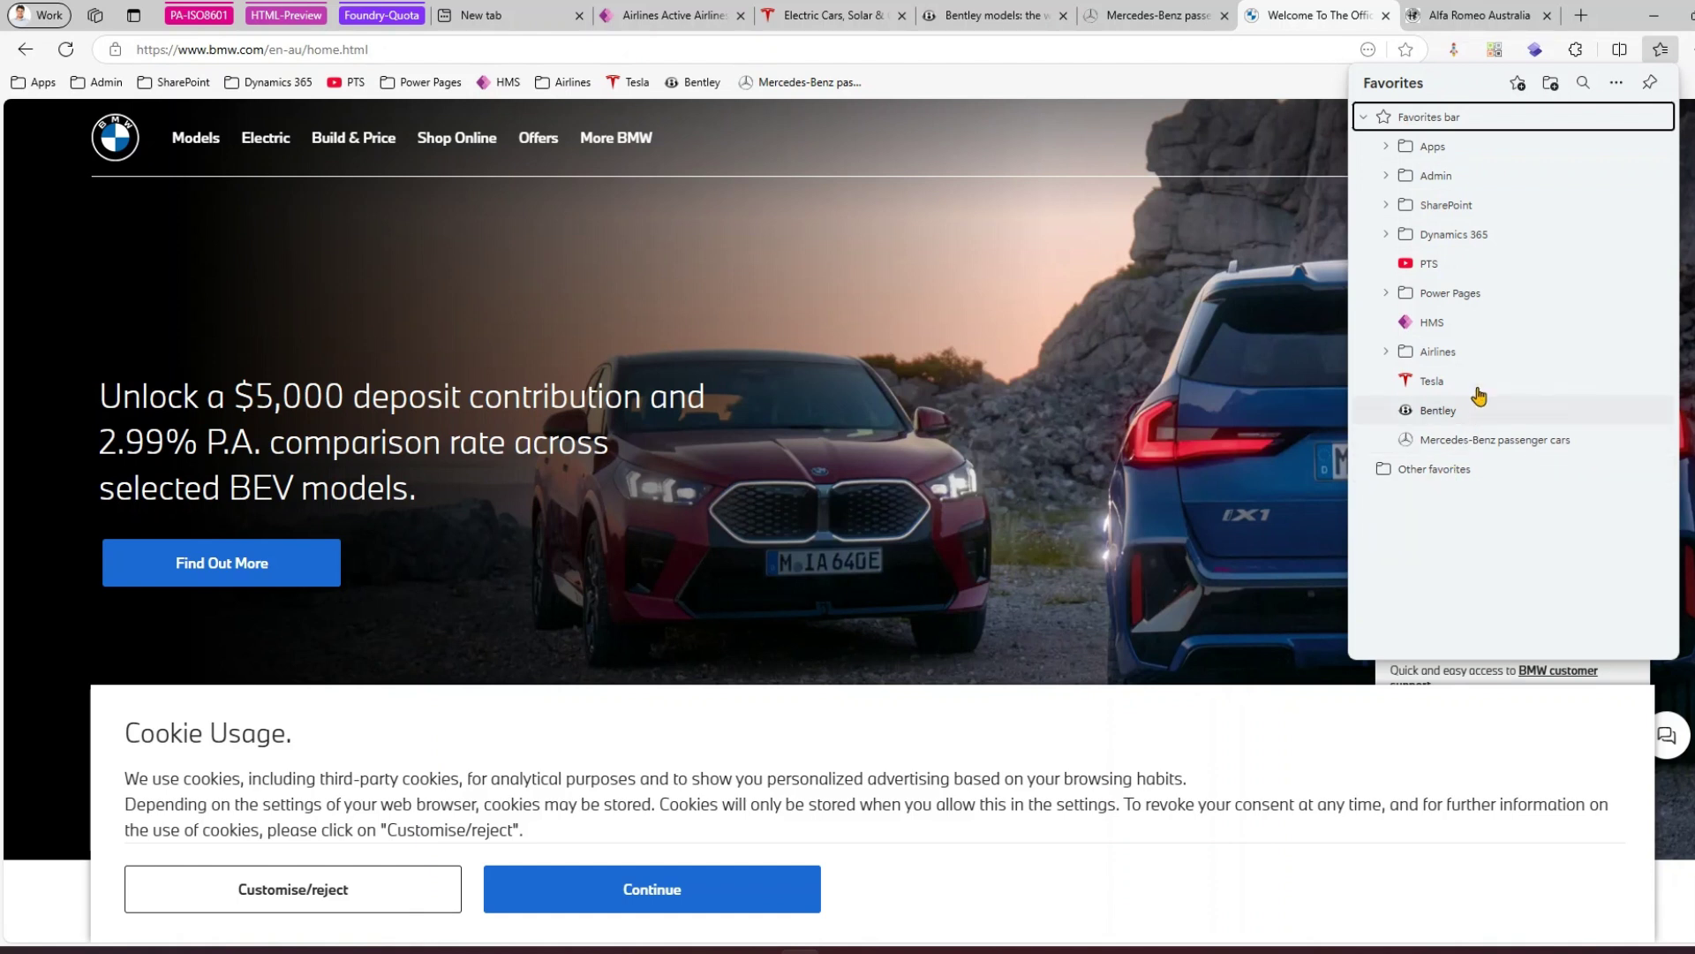
left_click(1427, 119)
left_click(1427, 120)
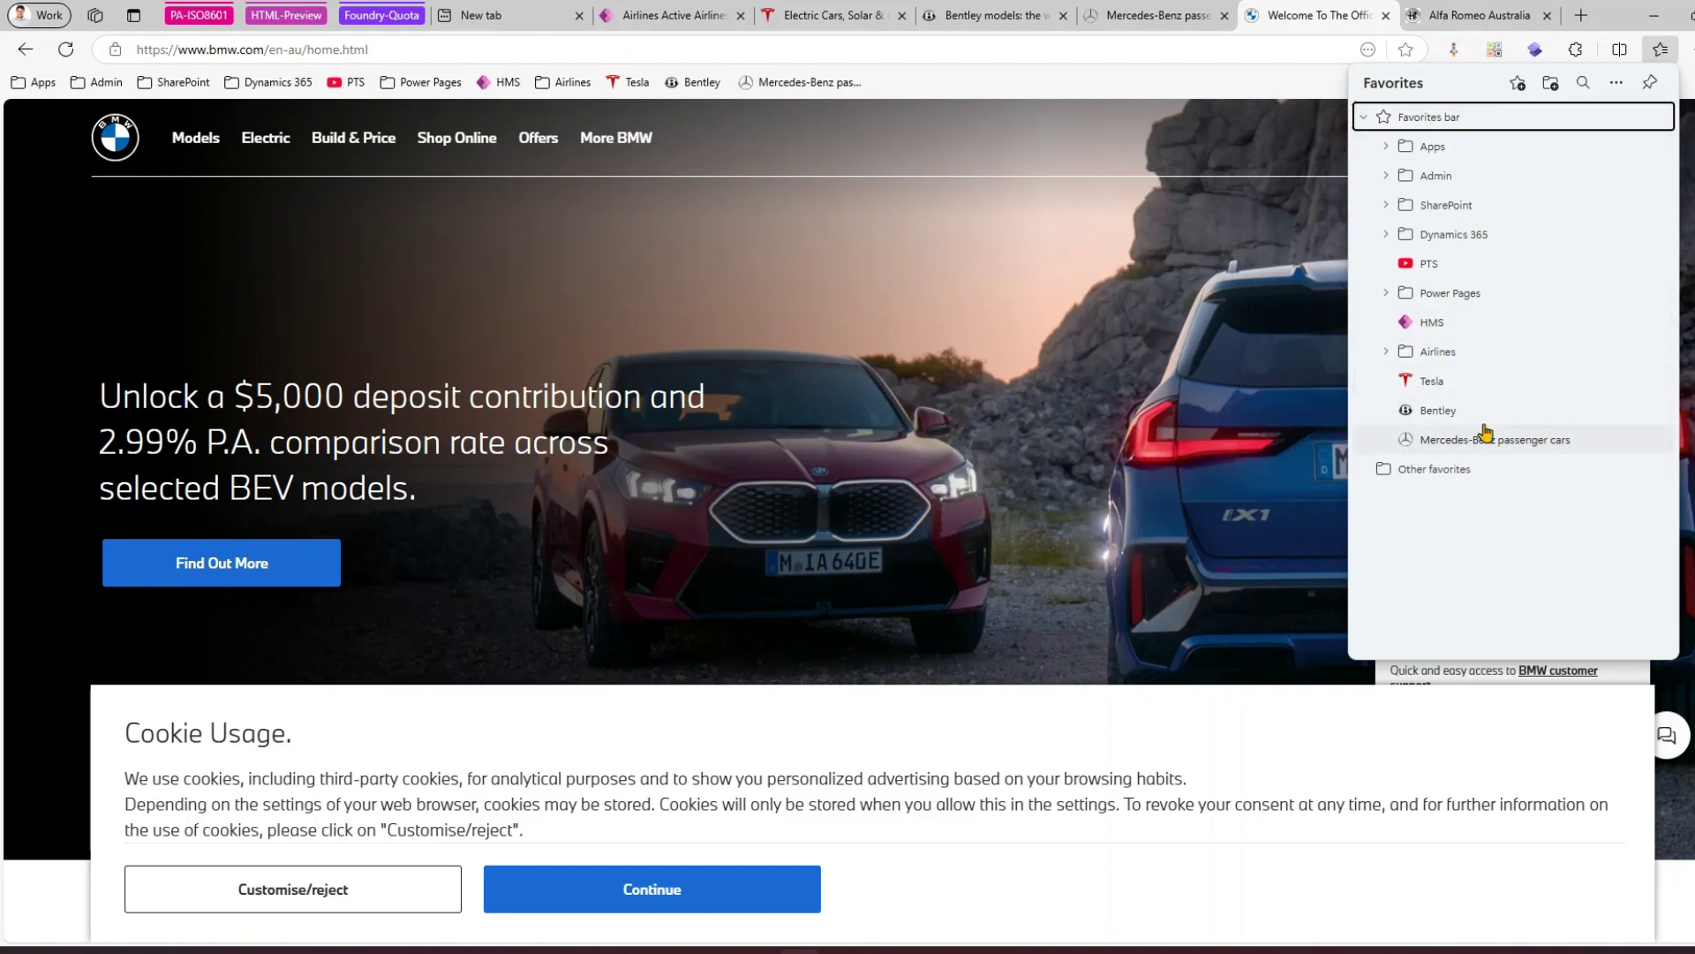
left_click(1520, 85)
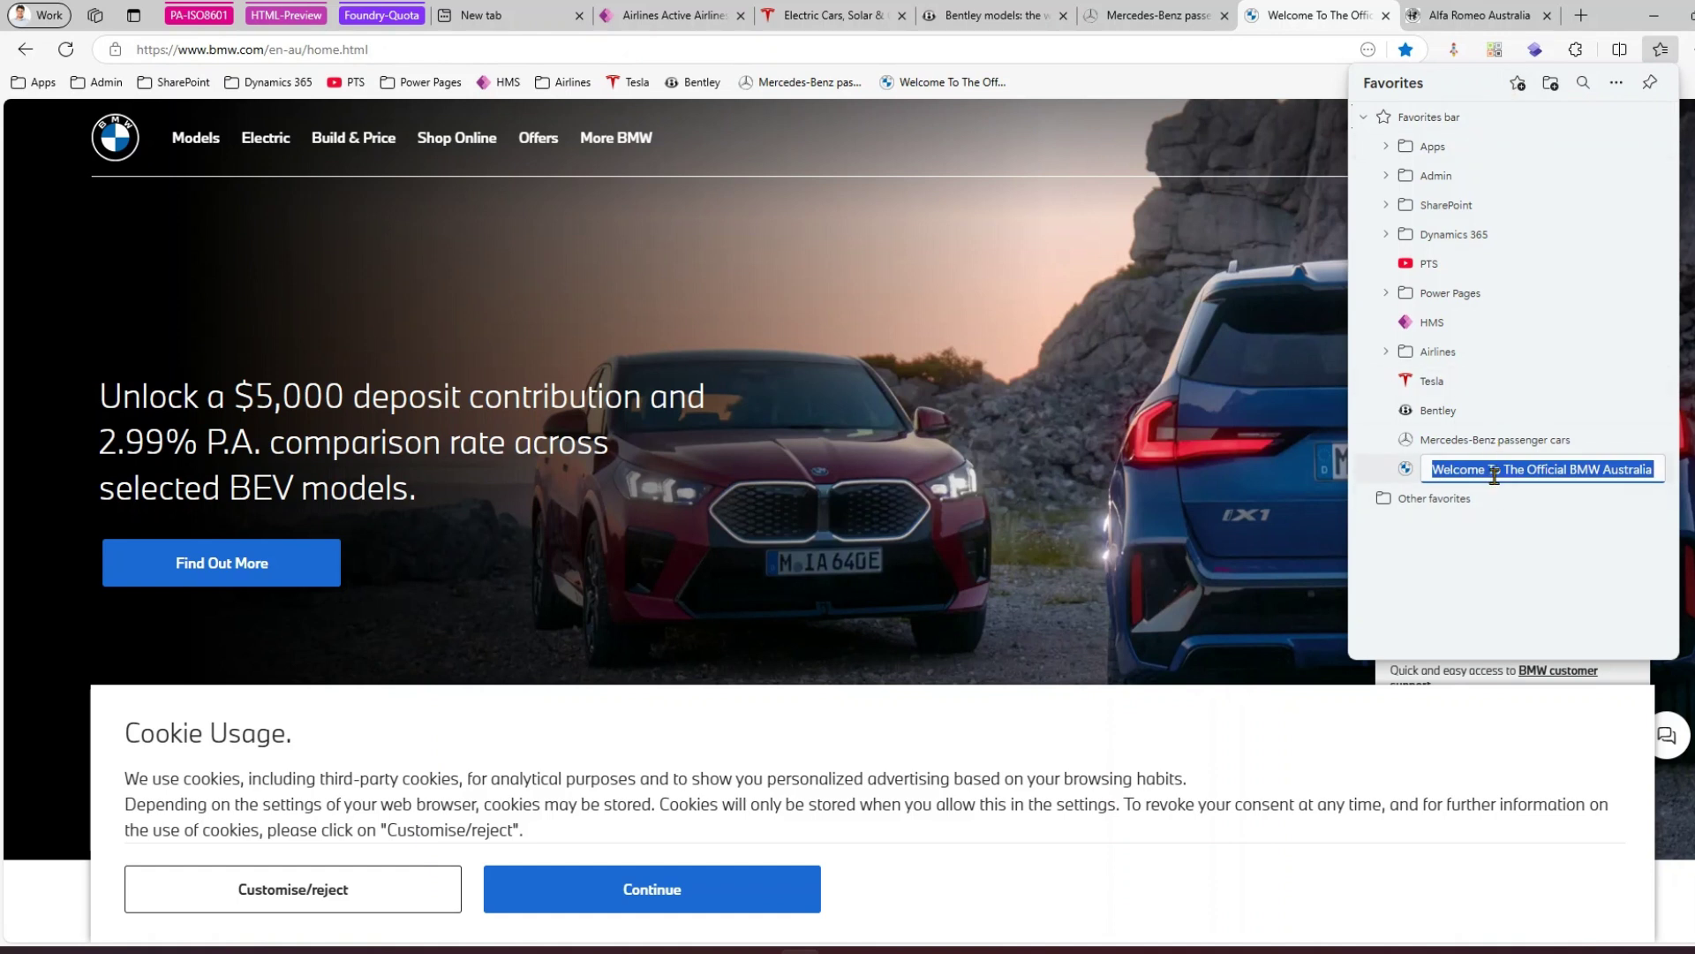
type("BMW")
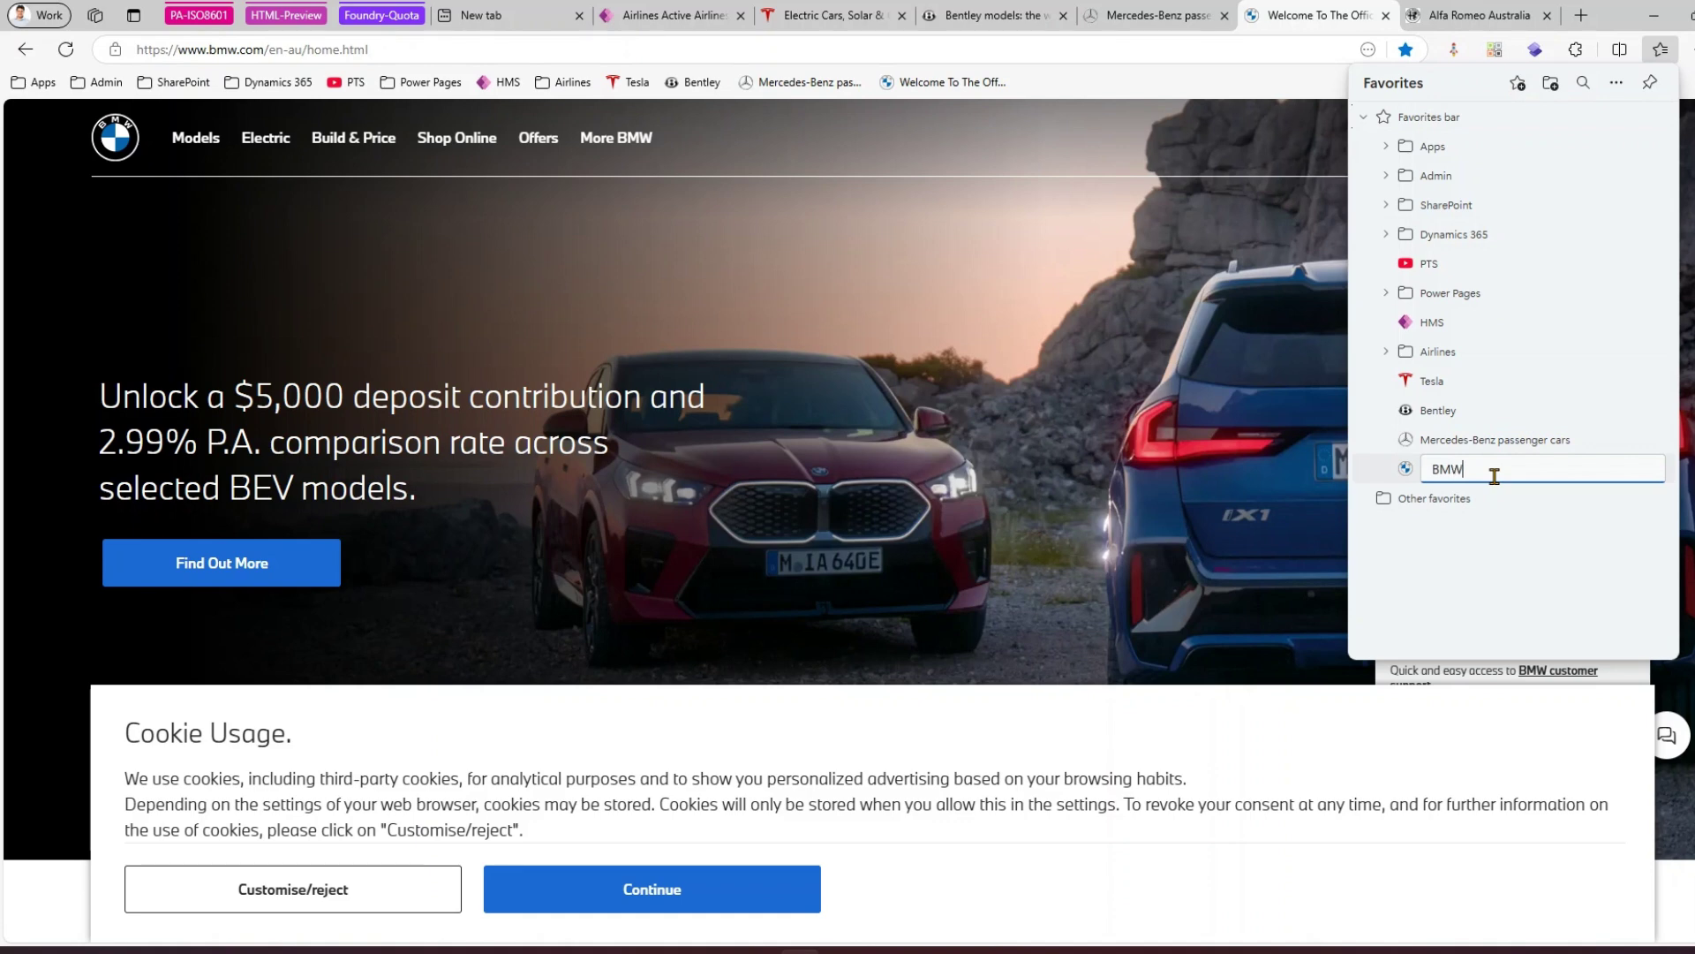
key("Return")
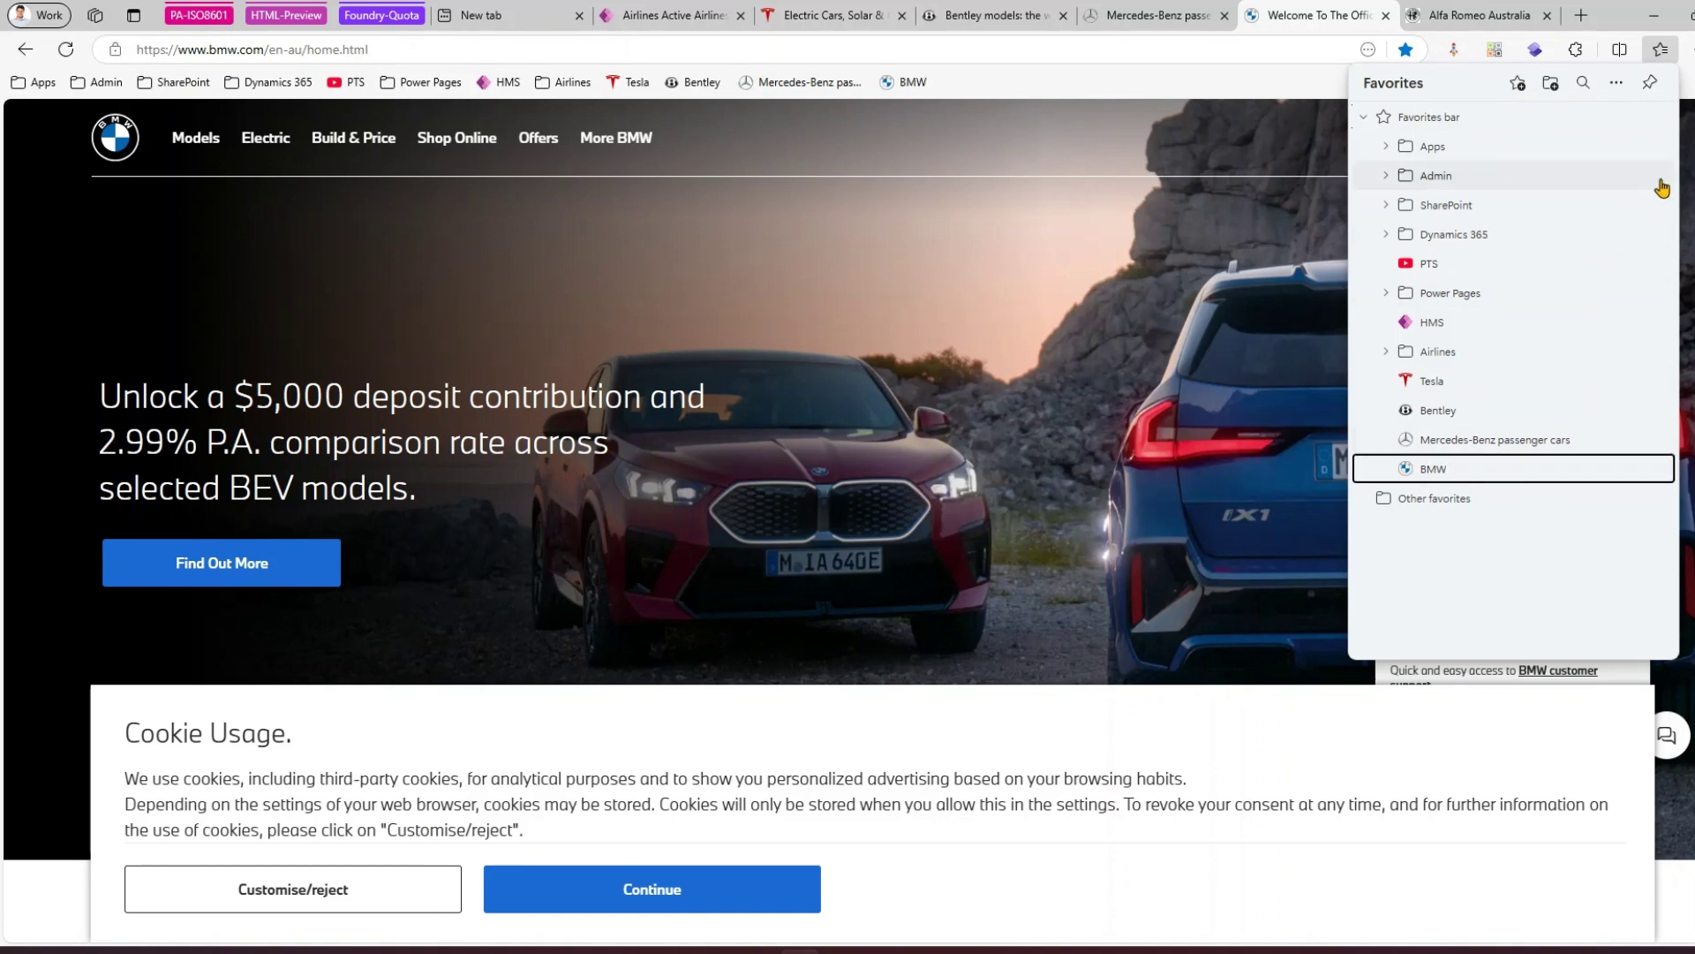
left_click(1660, 49)
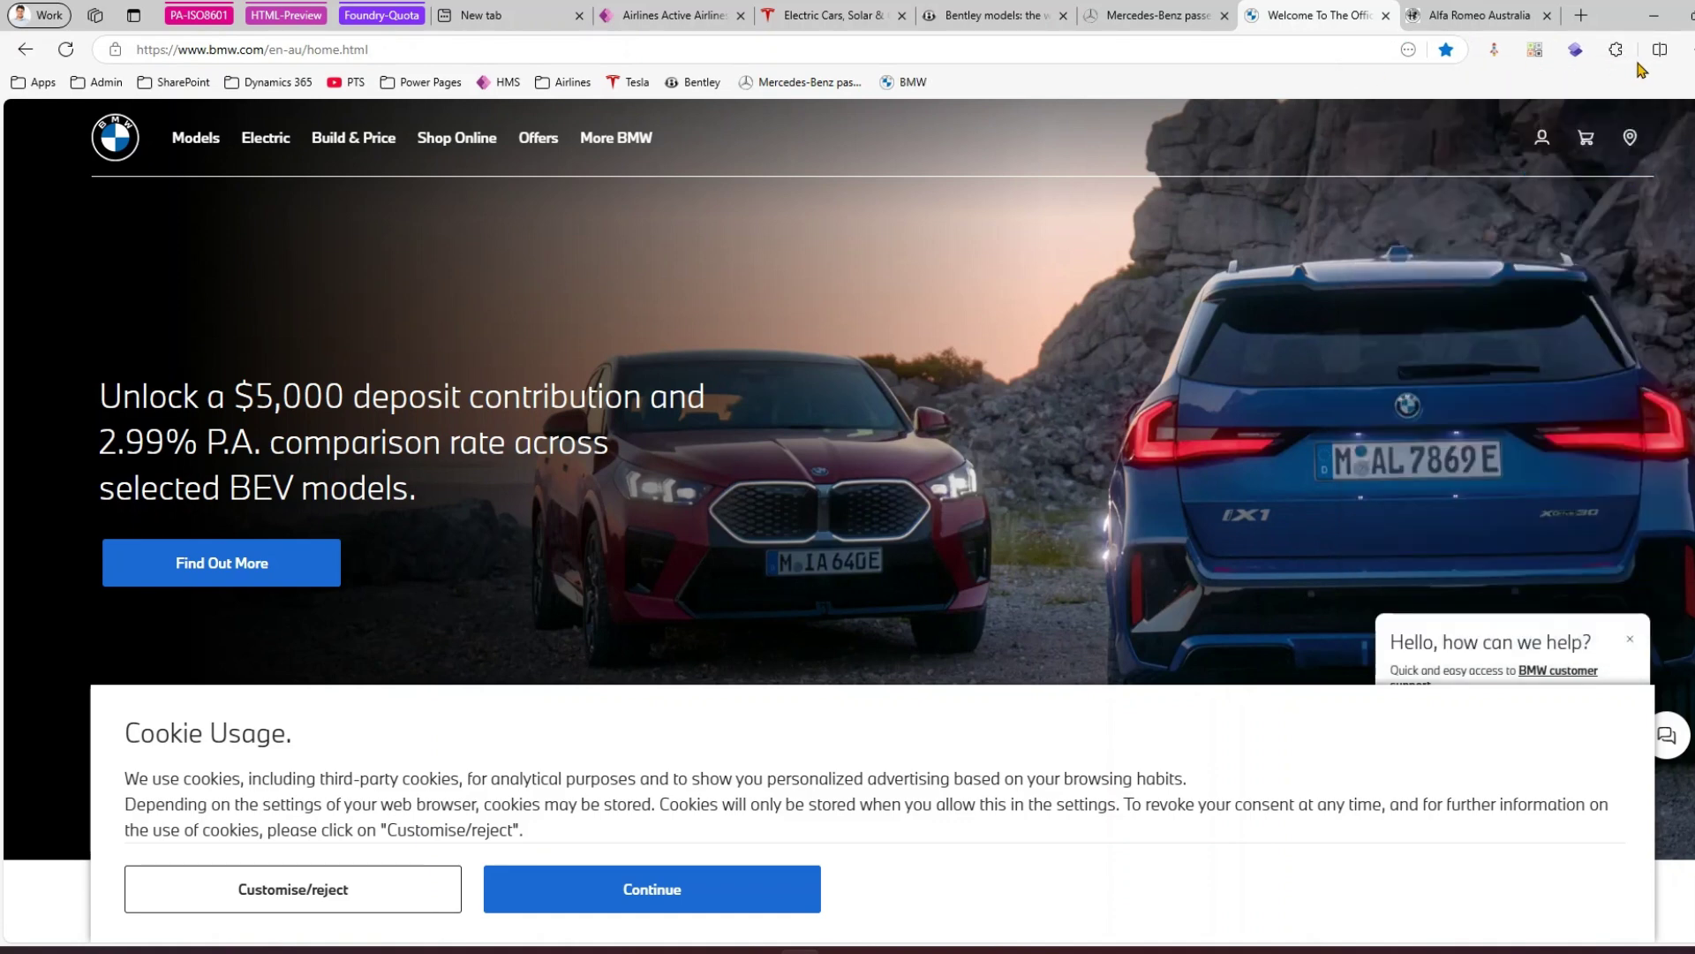
Add the Alfa Romeo Australia page to the Favorites bar folder from the favorites list, keeping its suggested name
left_click(1685, 50)
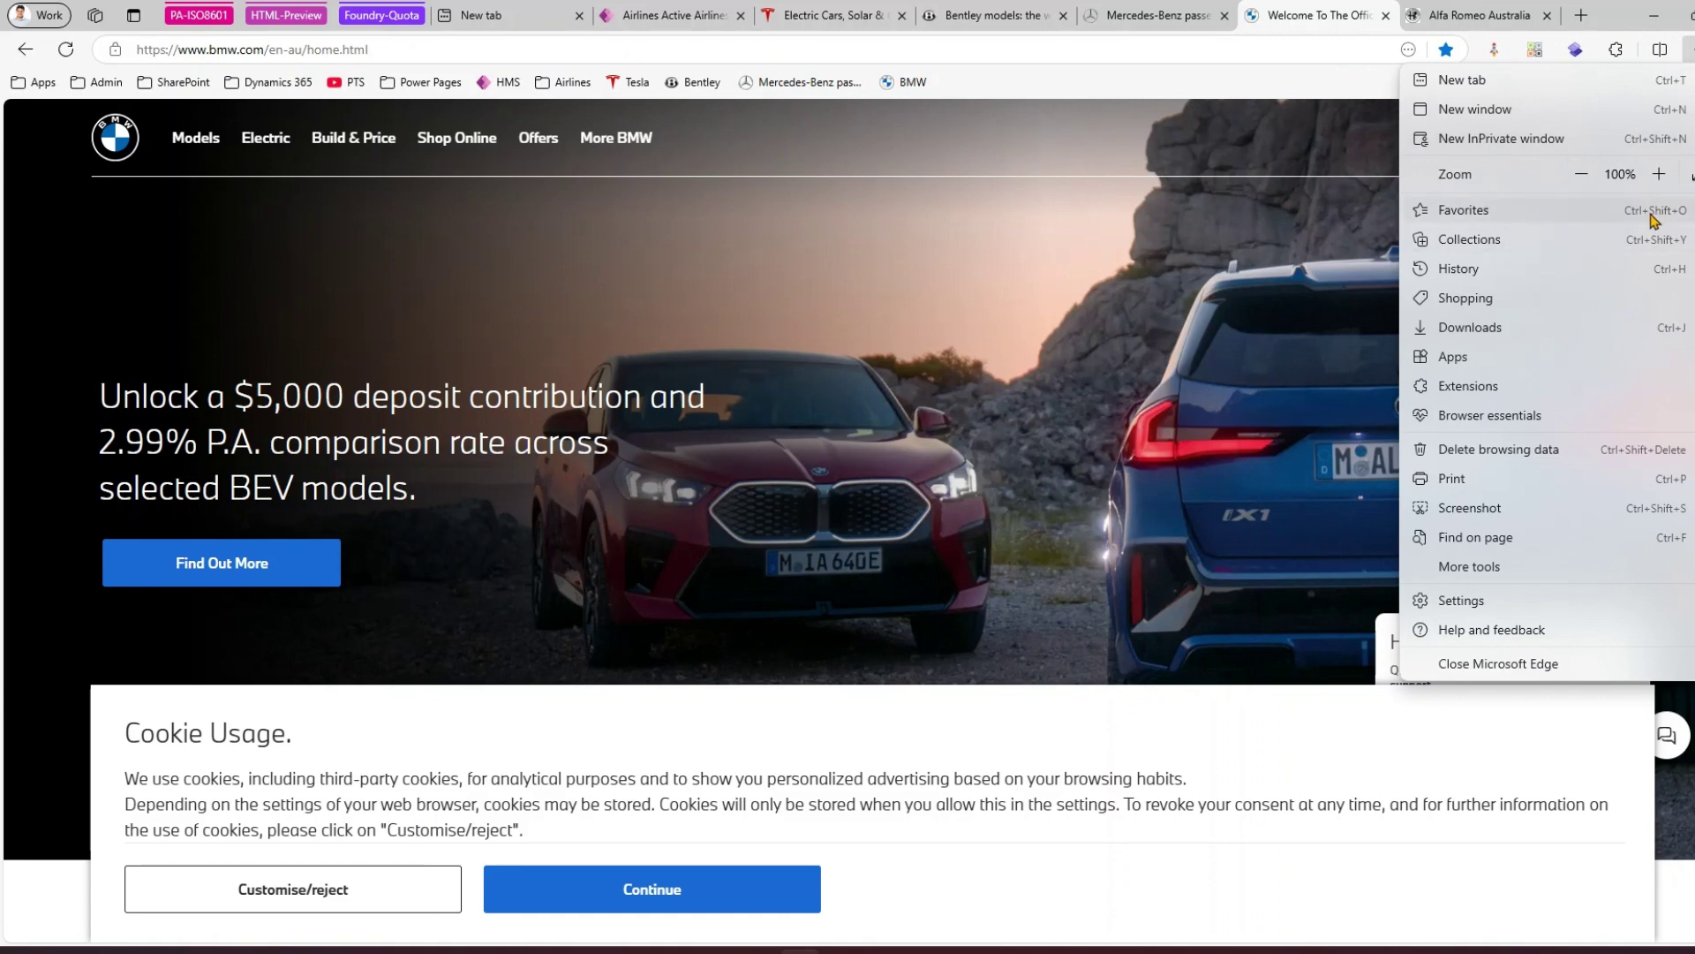
key("Escape")
left_click(1466, 27)
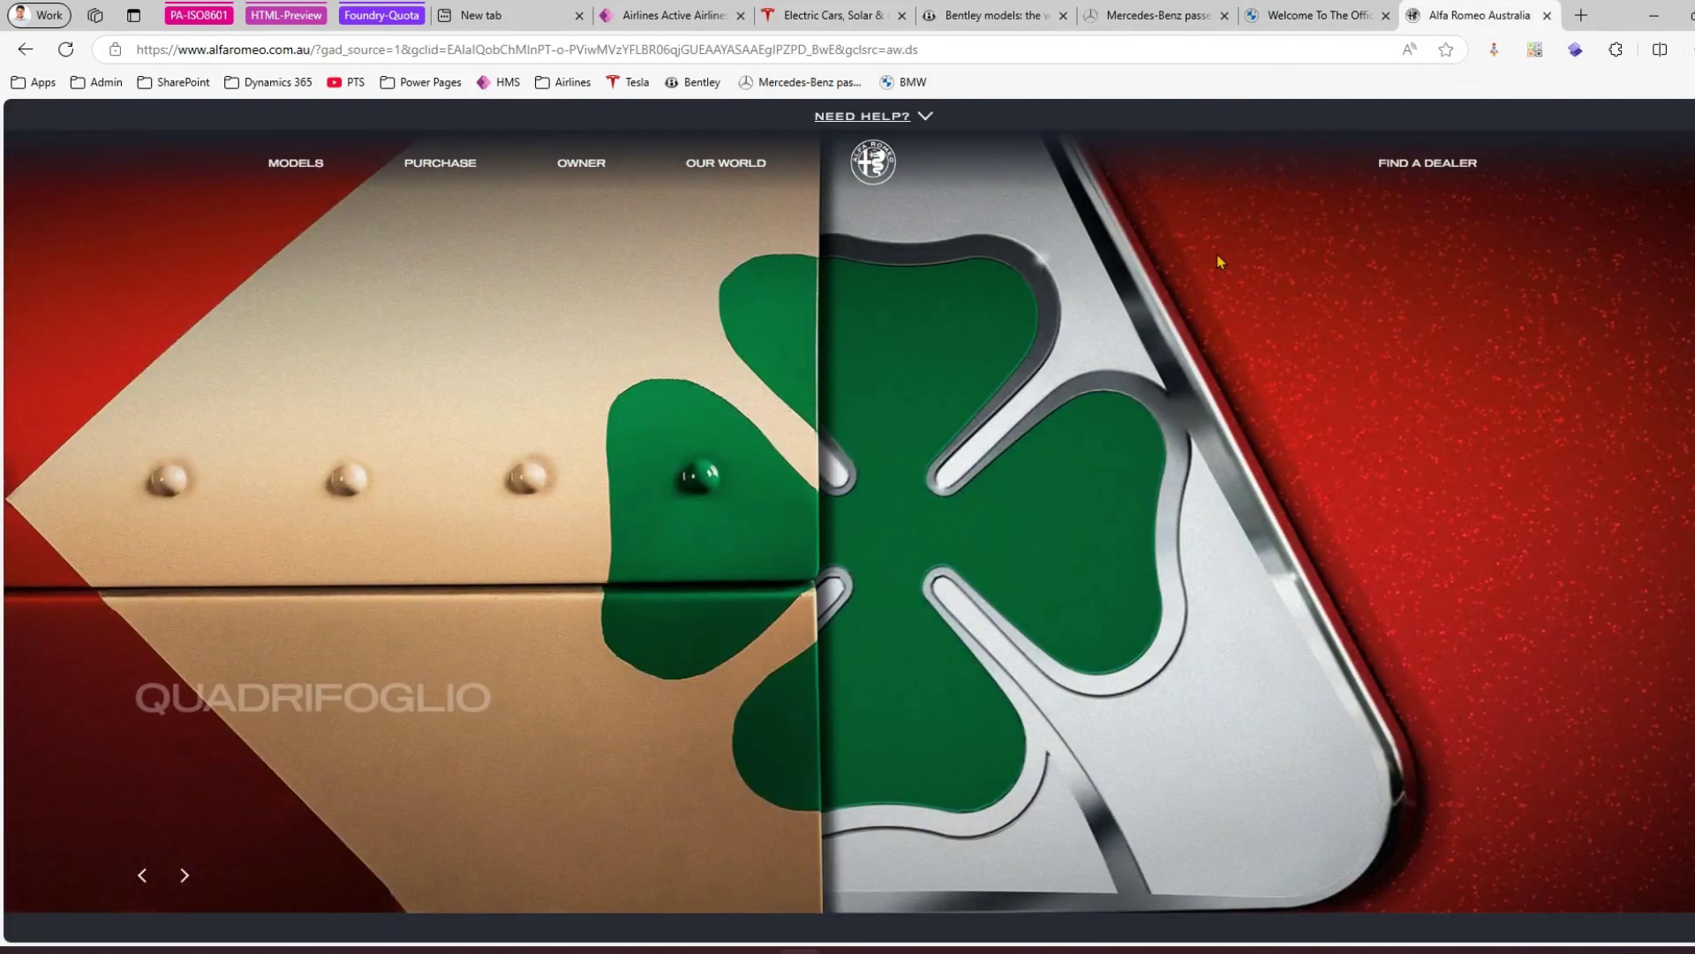
key("ctrl+shift+o")
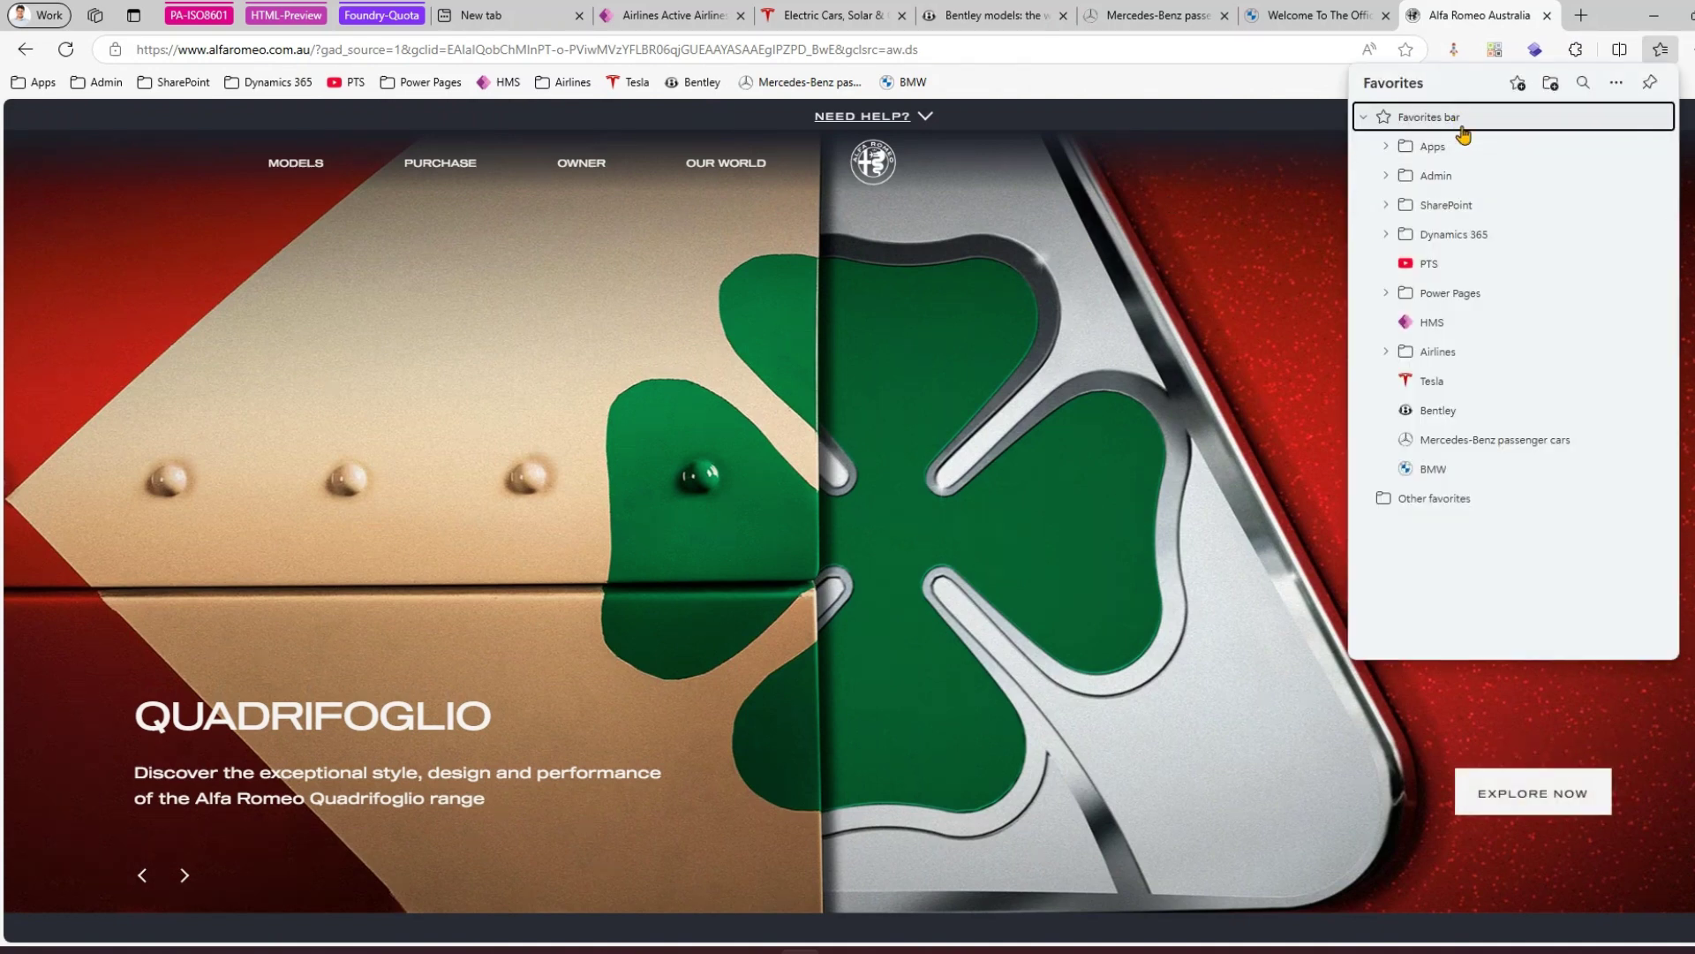
left_click(1408, 122)
left_click(1407, 122)
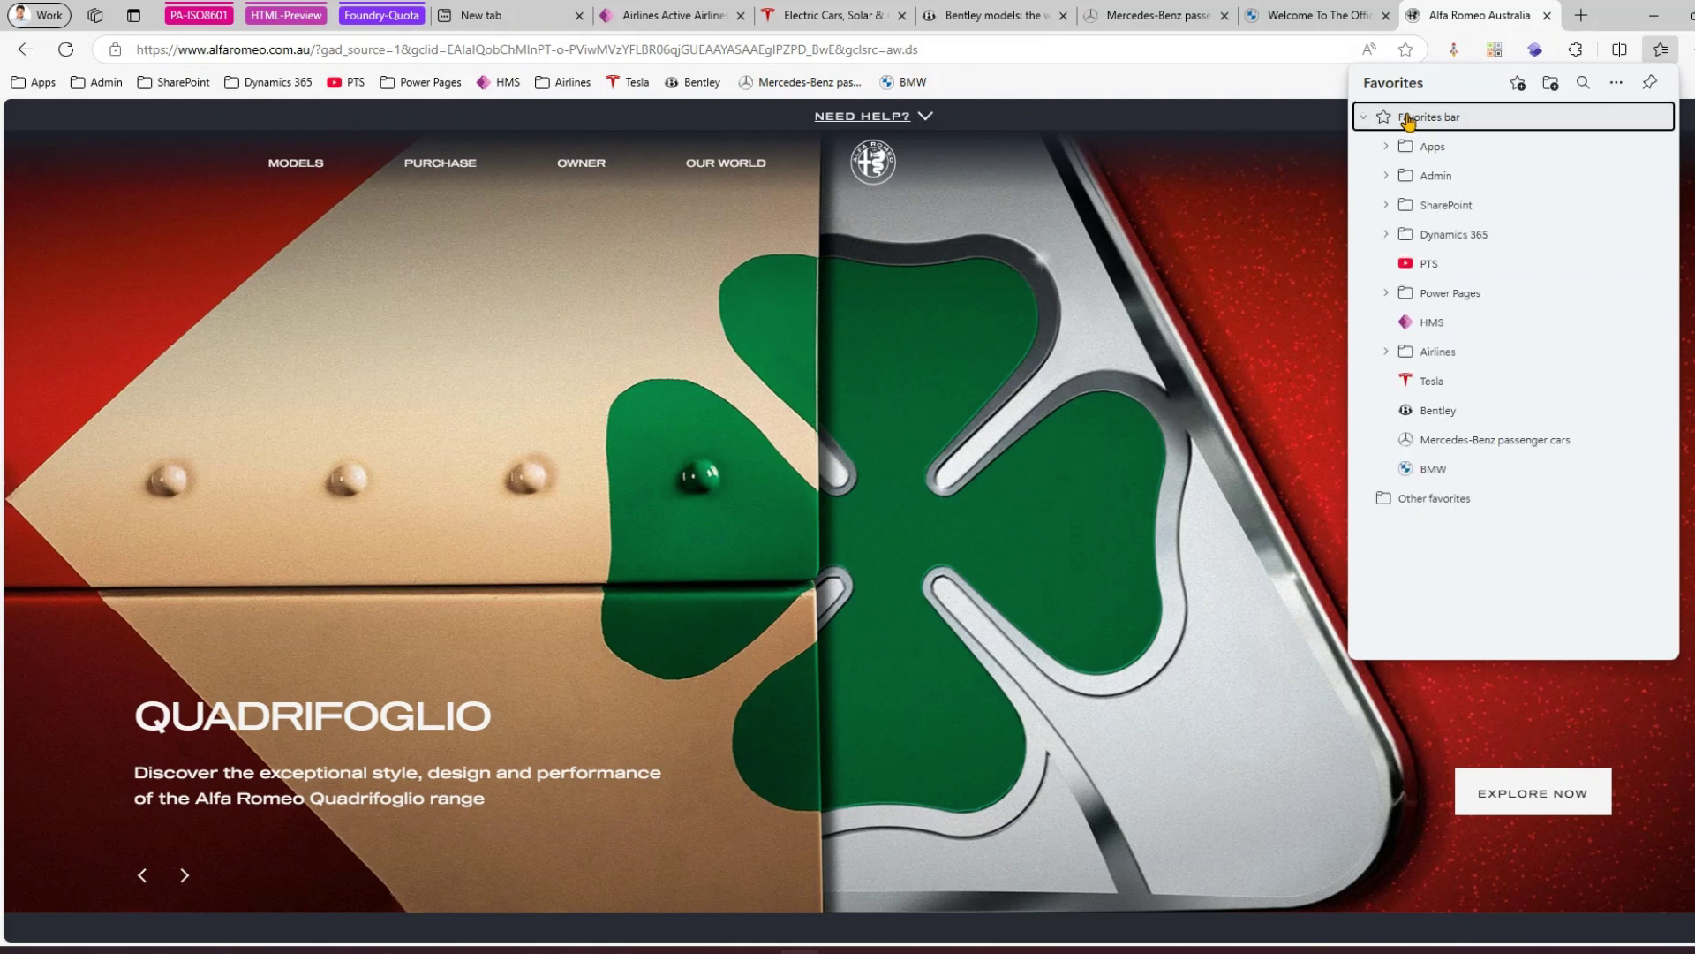
left_click(1521, 85)
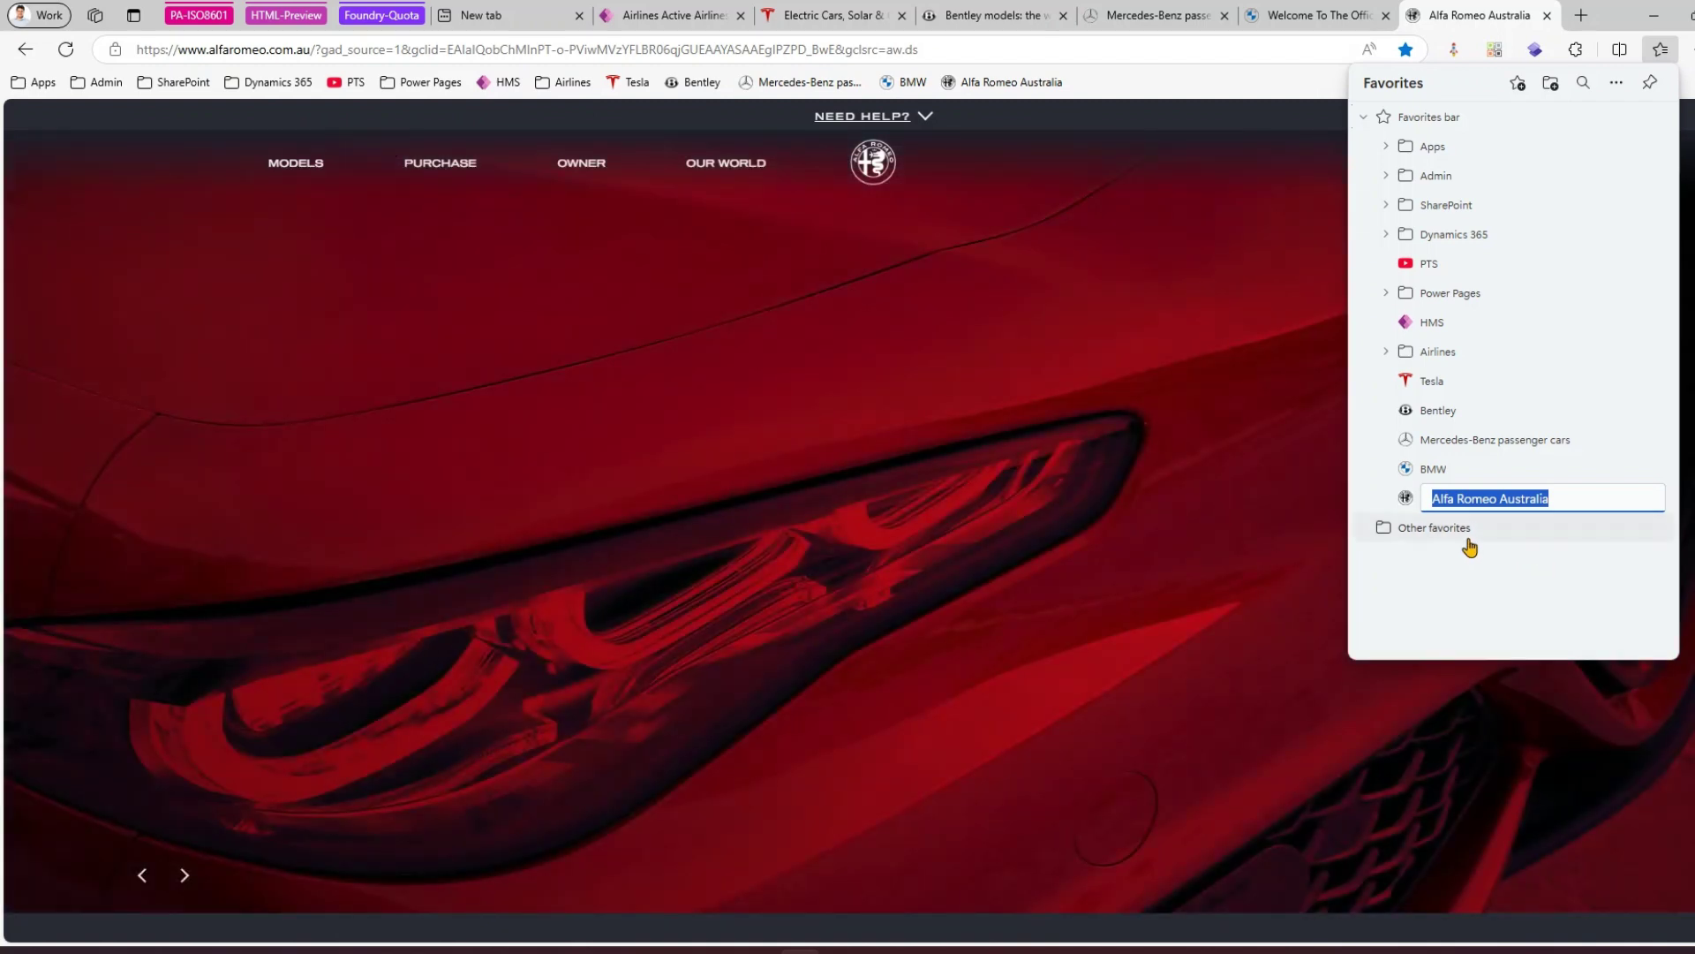
left_click(1479, 598)
left_click(851, 322)
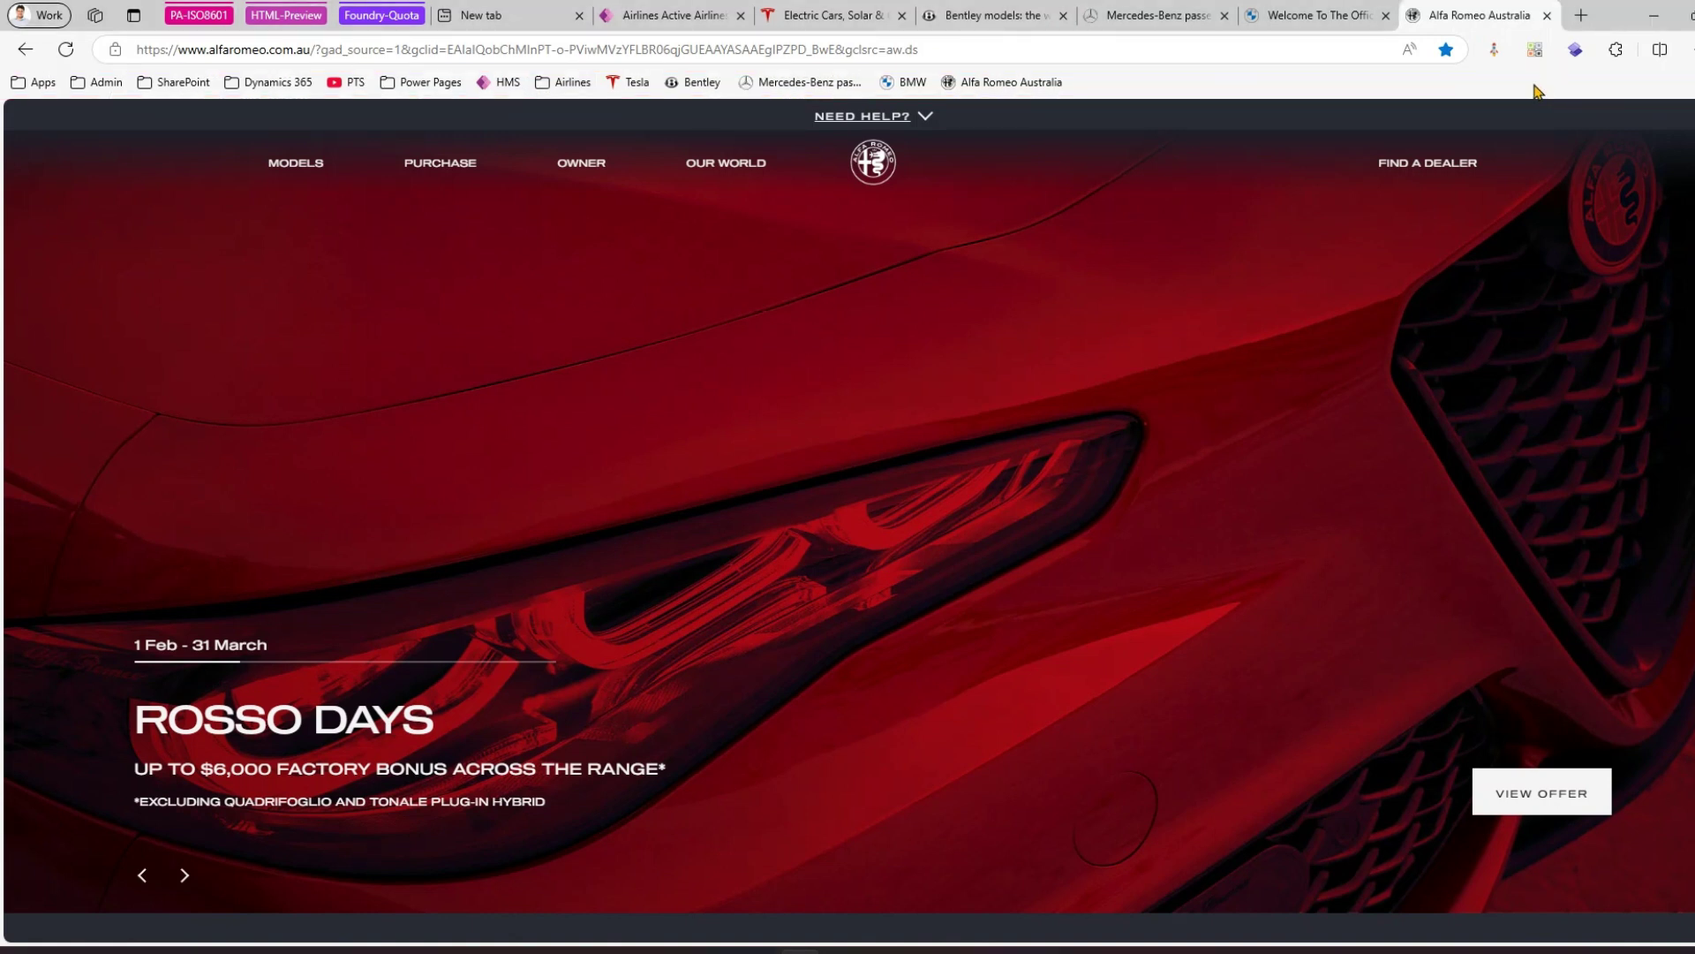
View the available display options for showing the Favorites bar, leaving the setting as it is
right_click(1562, 88)
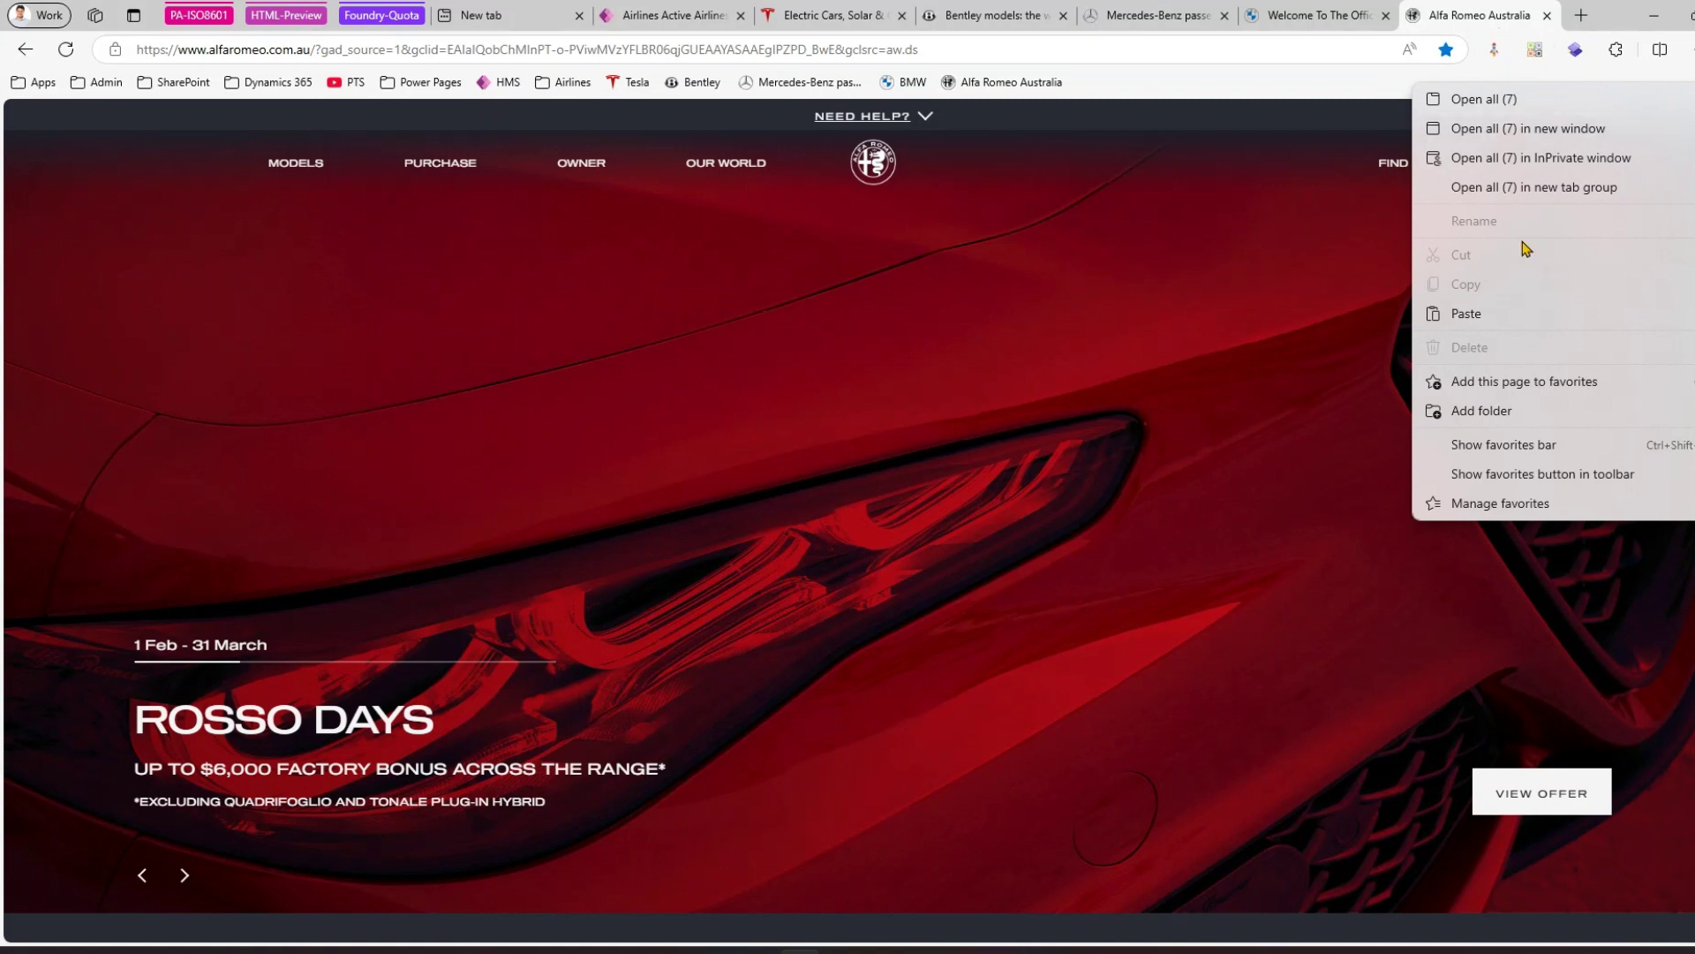
mouse_move(1501, 447)
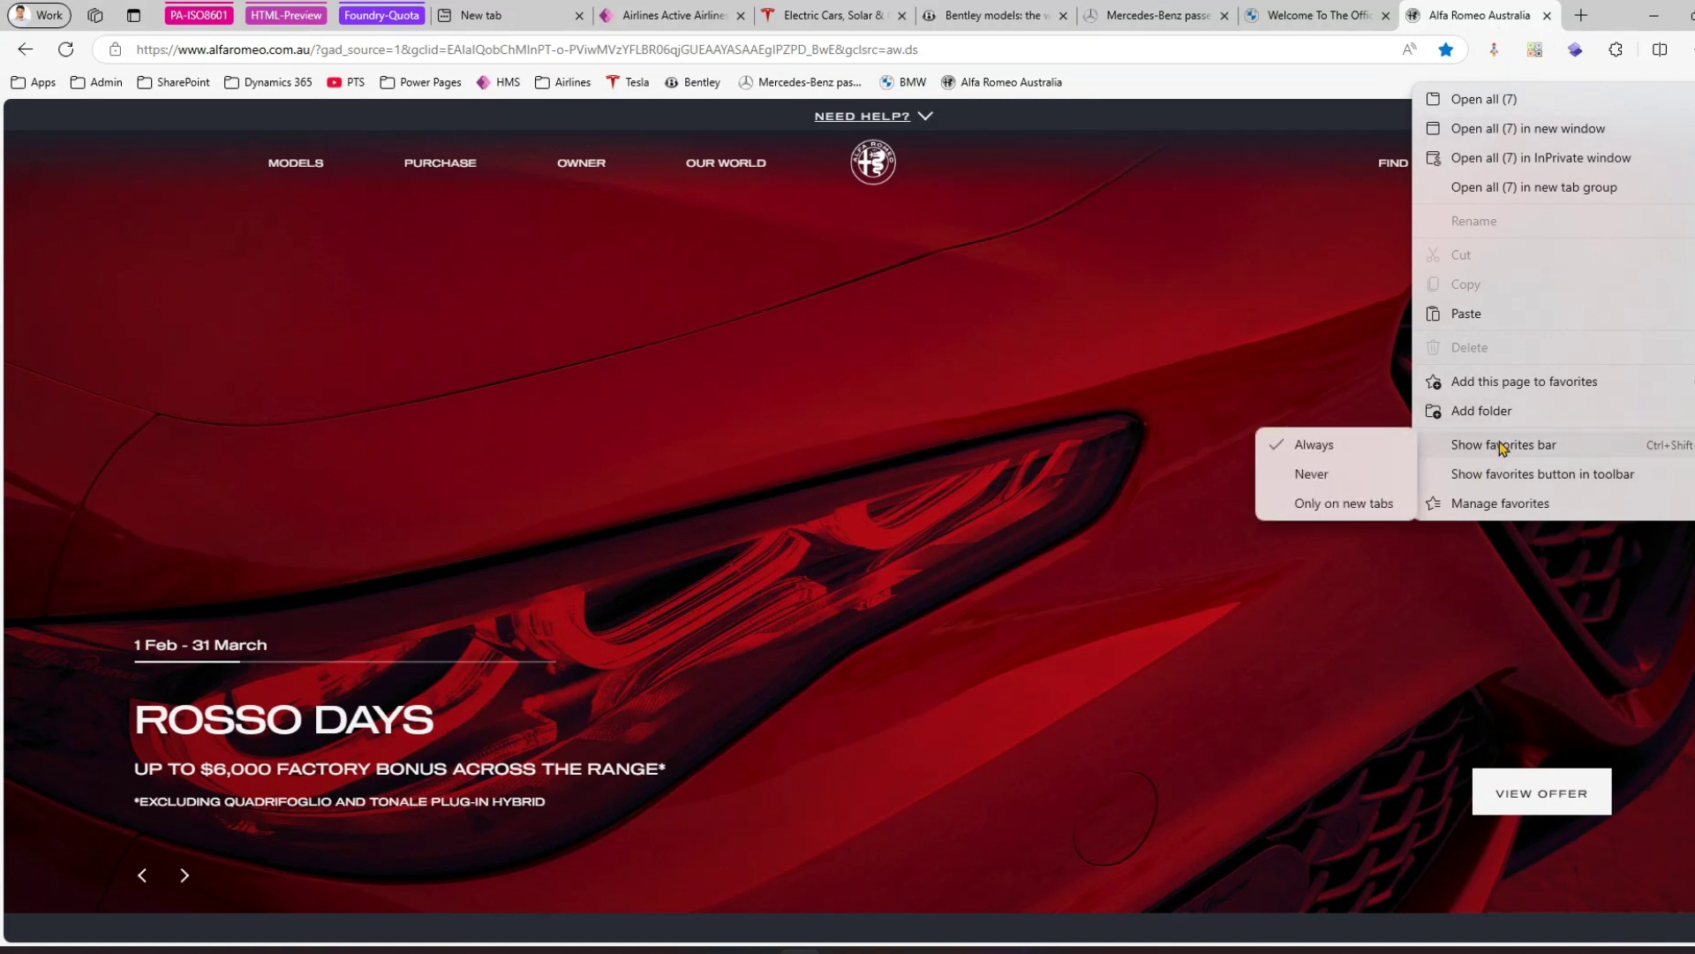
left_click(1223, 77)
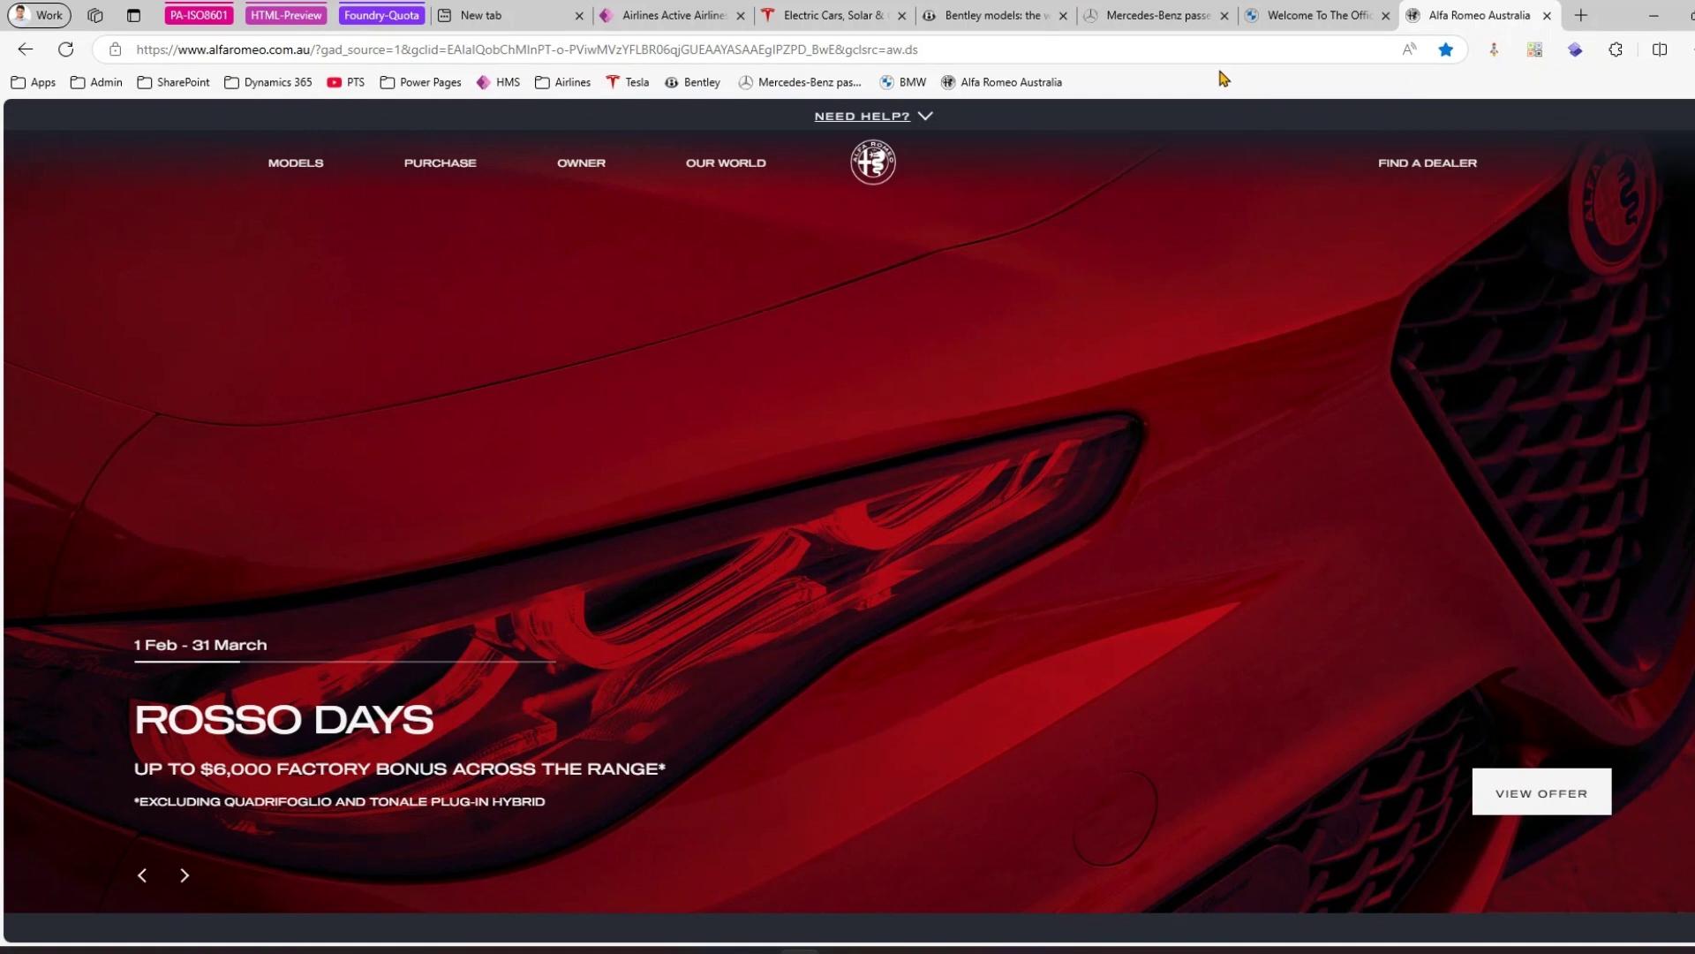
Hide the Favorites bar and show it again, twice in a row
key("ctrl+shift+b")
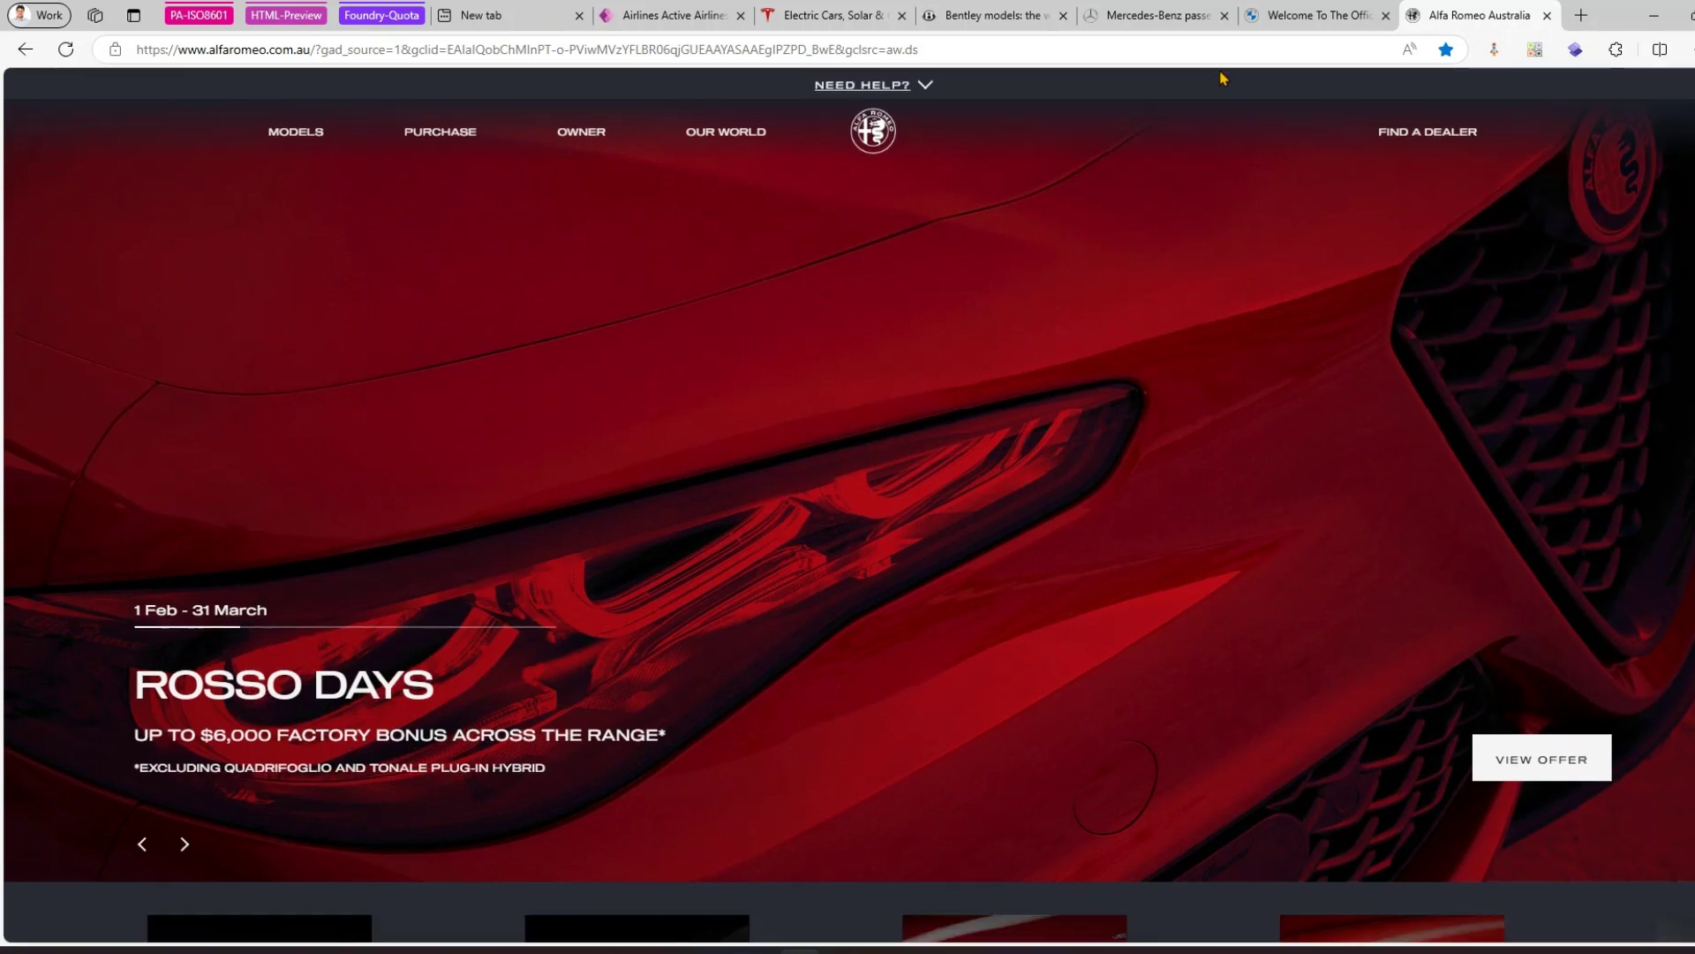
key("ctrl+shift+b")
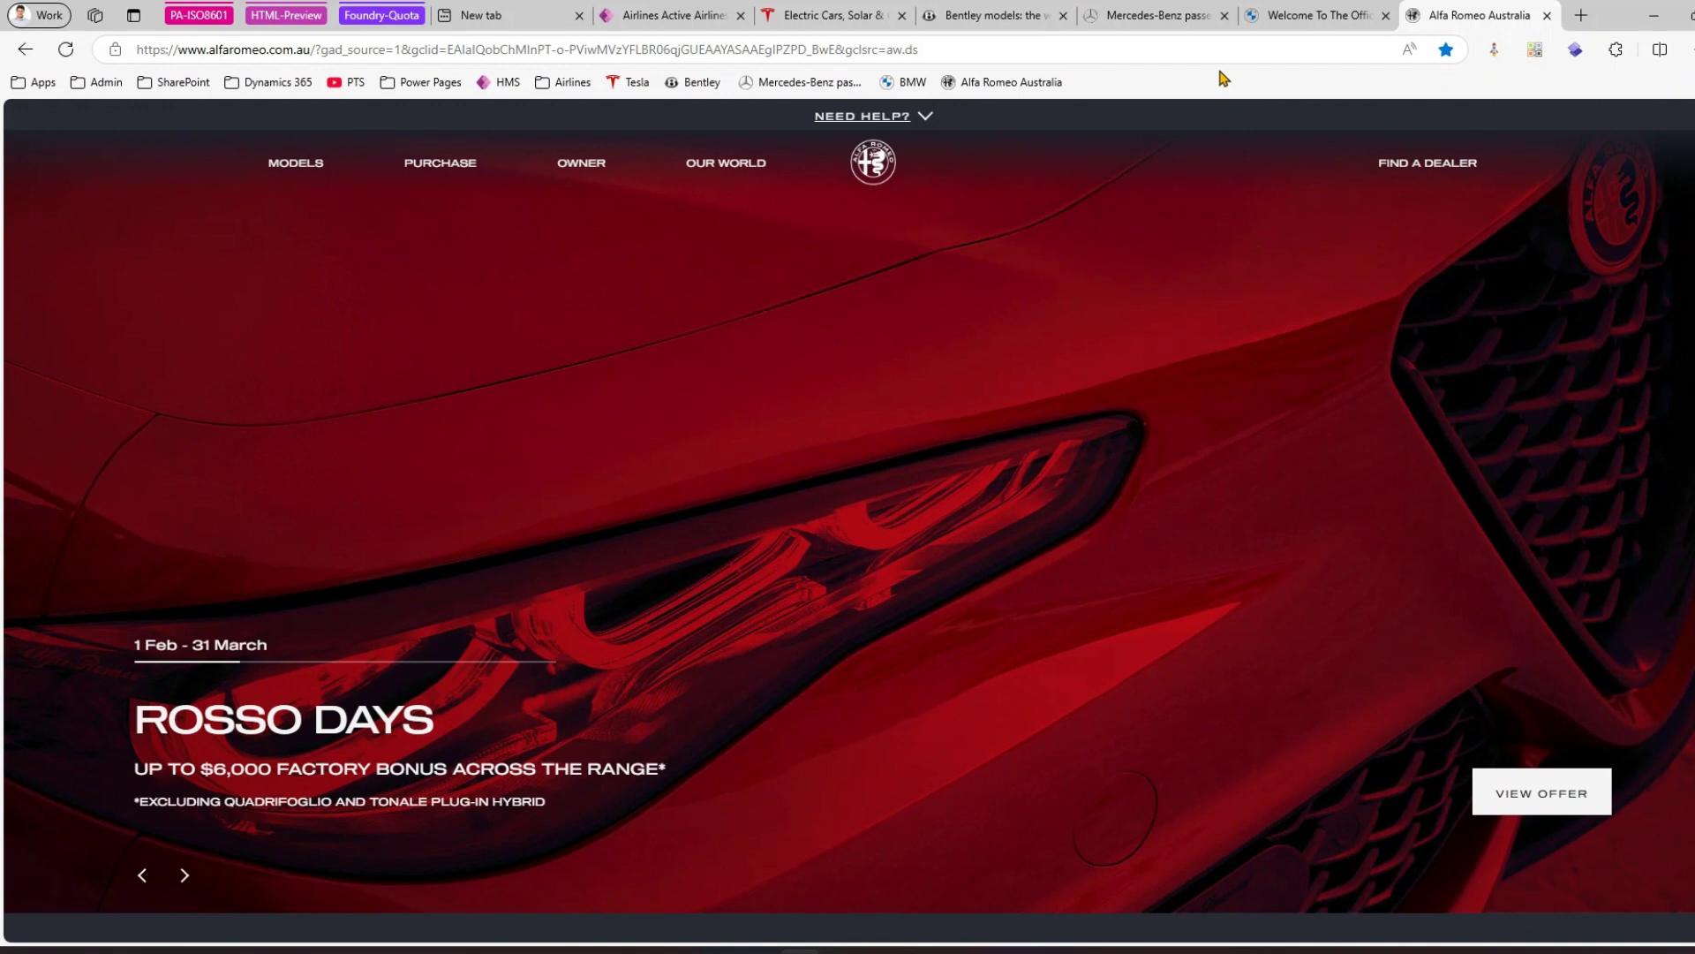
key("ctrl+shift+b")
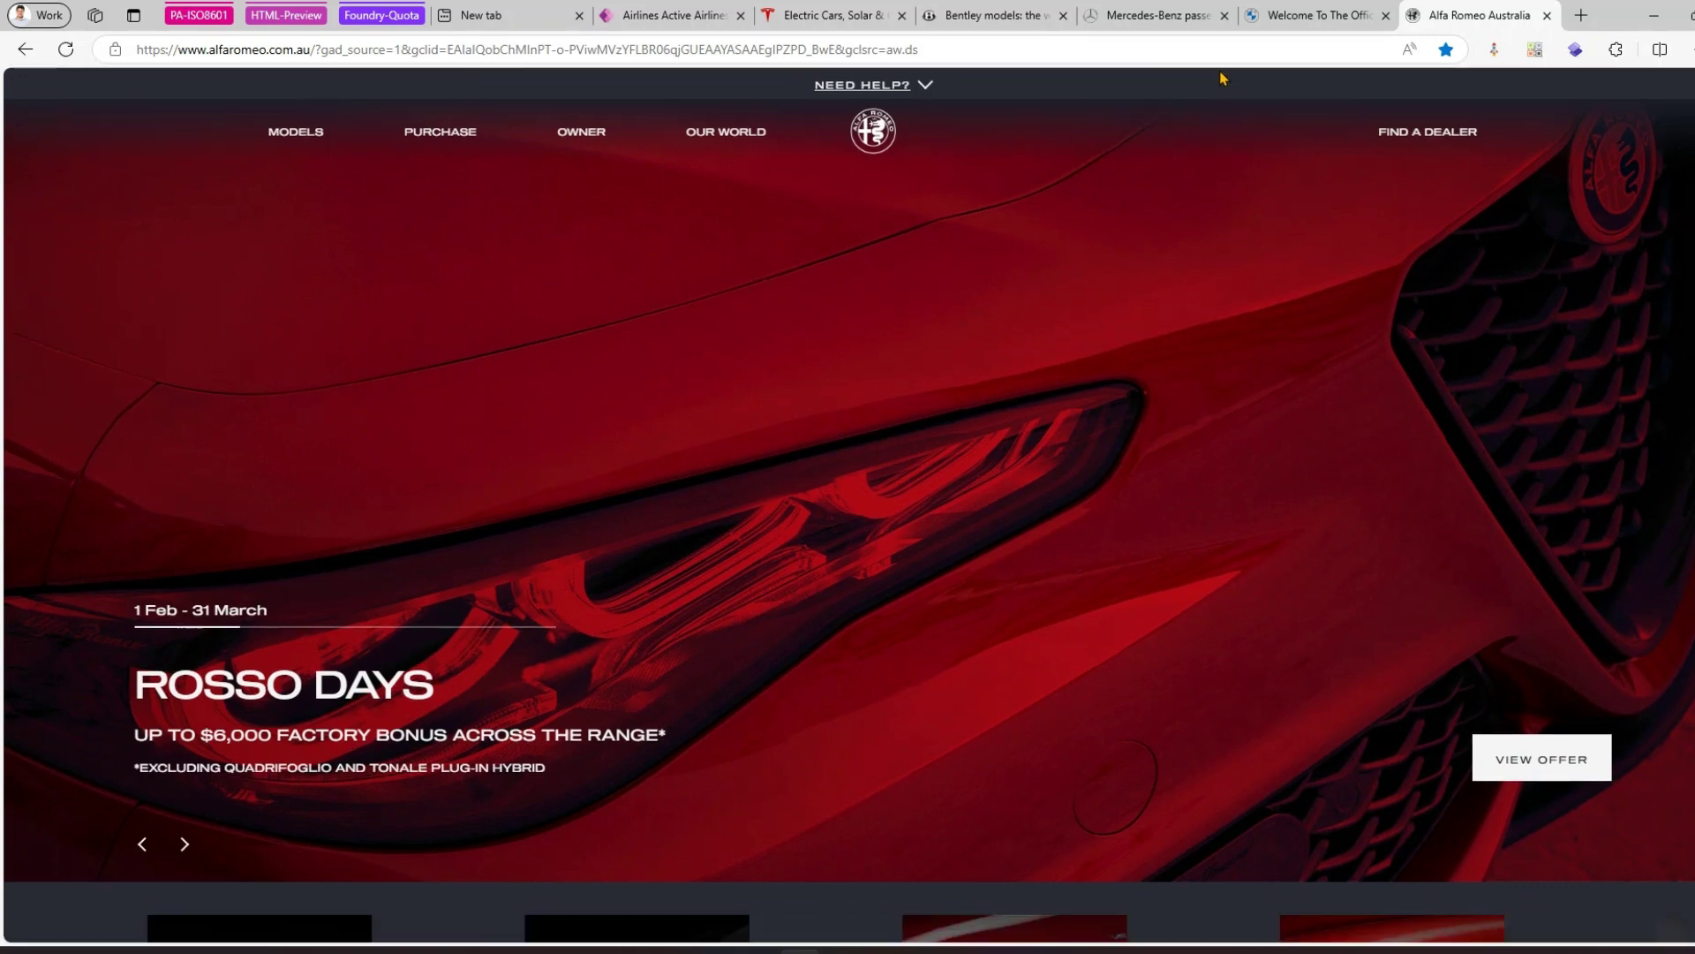
key("ctrl+shift+b")
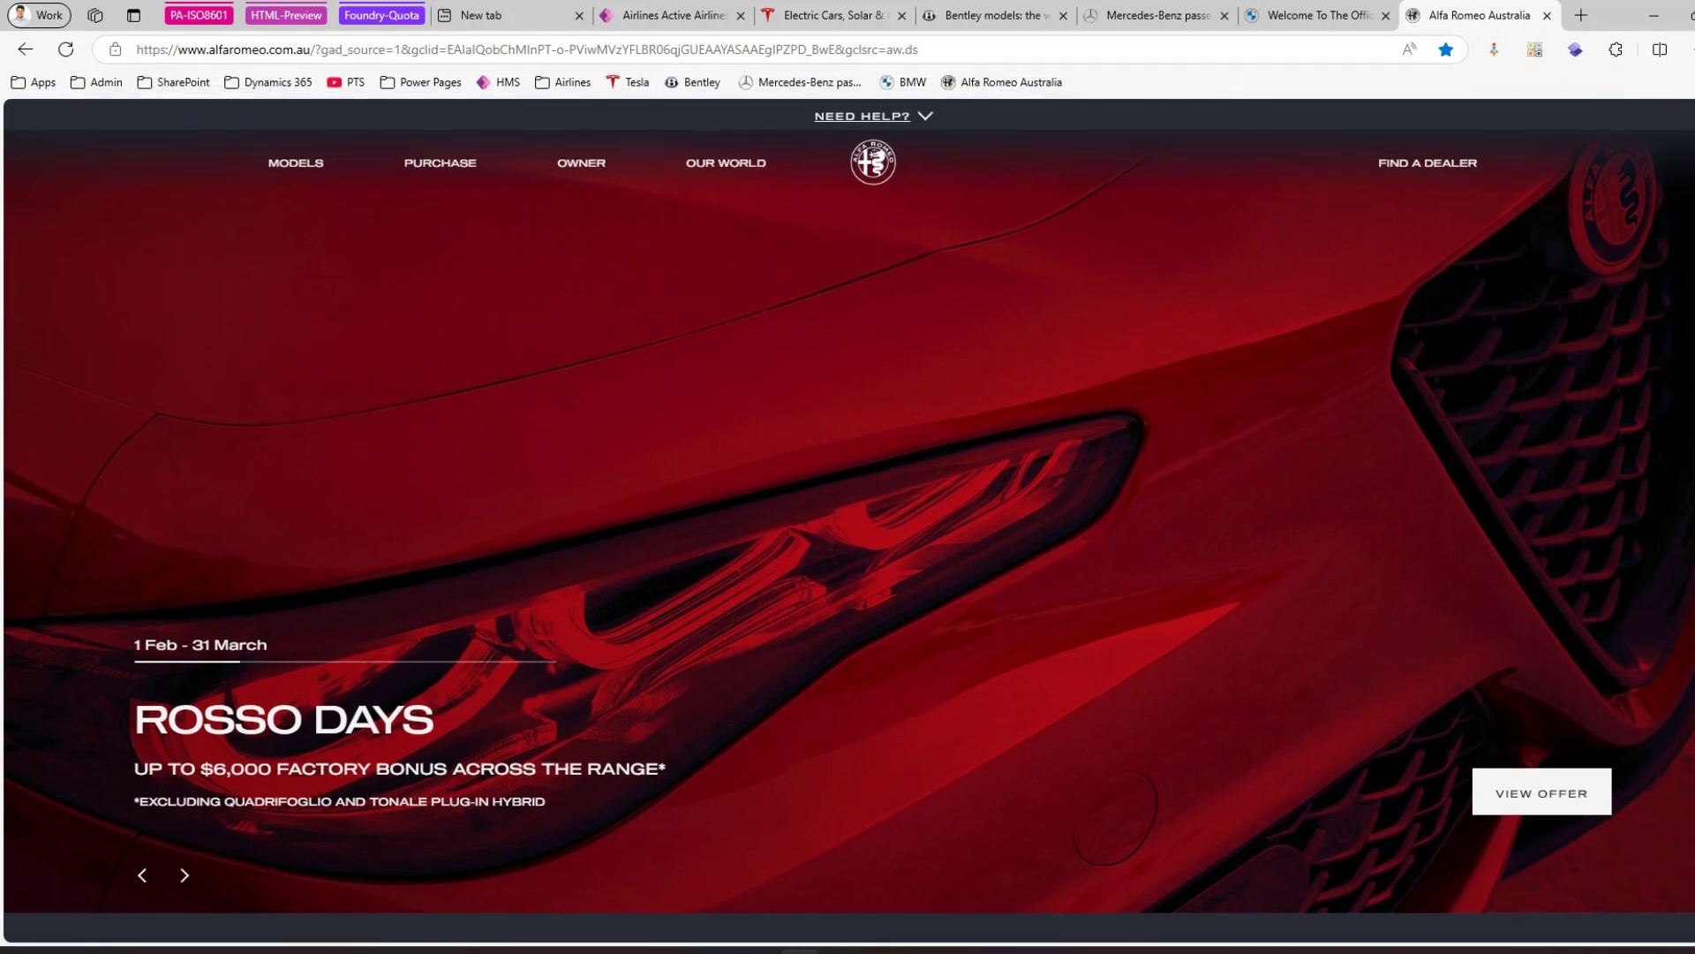
Set the Favorites bar to never show, and toggle it back on
left_click(1685, 50)
right_click(1308, 89)
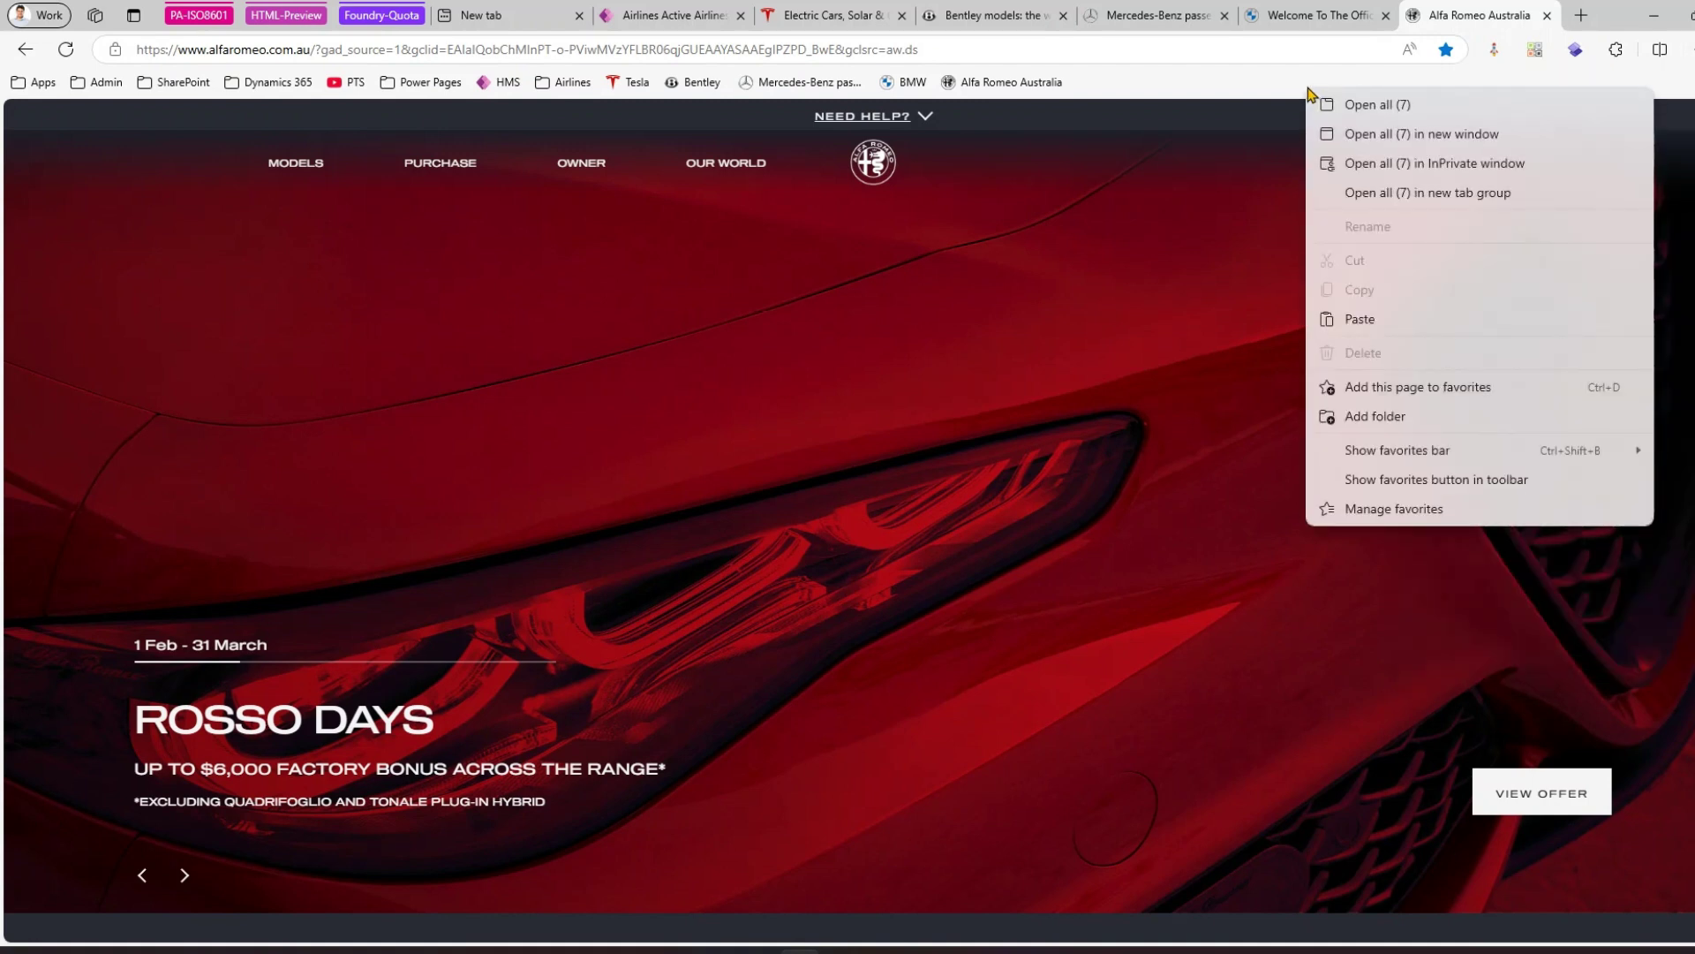
mouse_move(1466, 453)
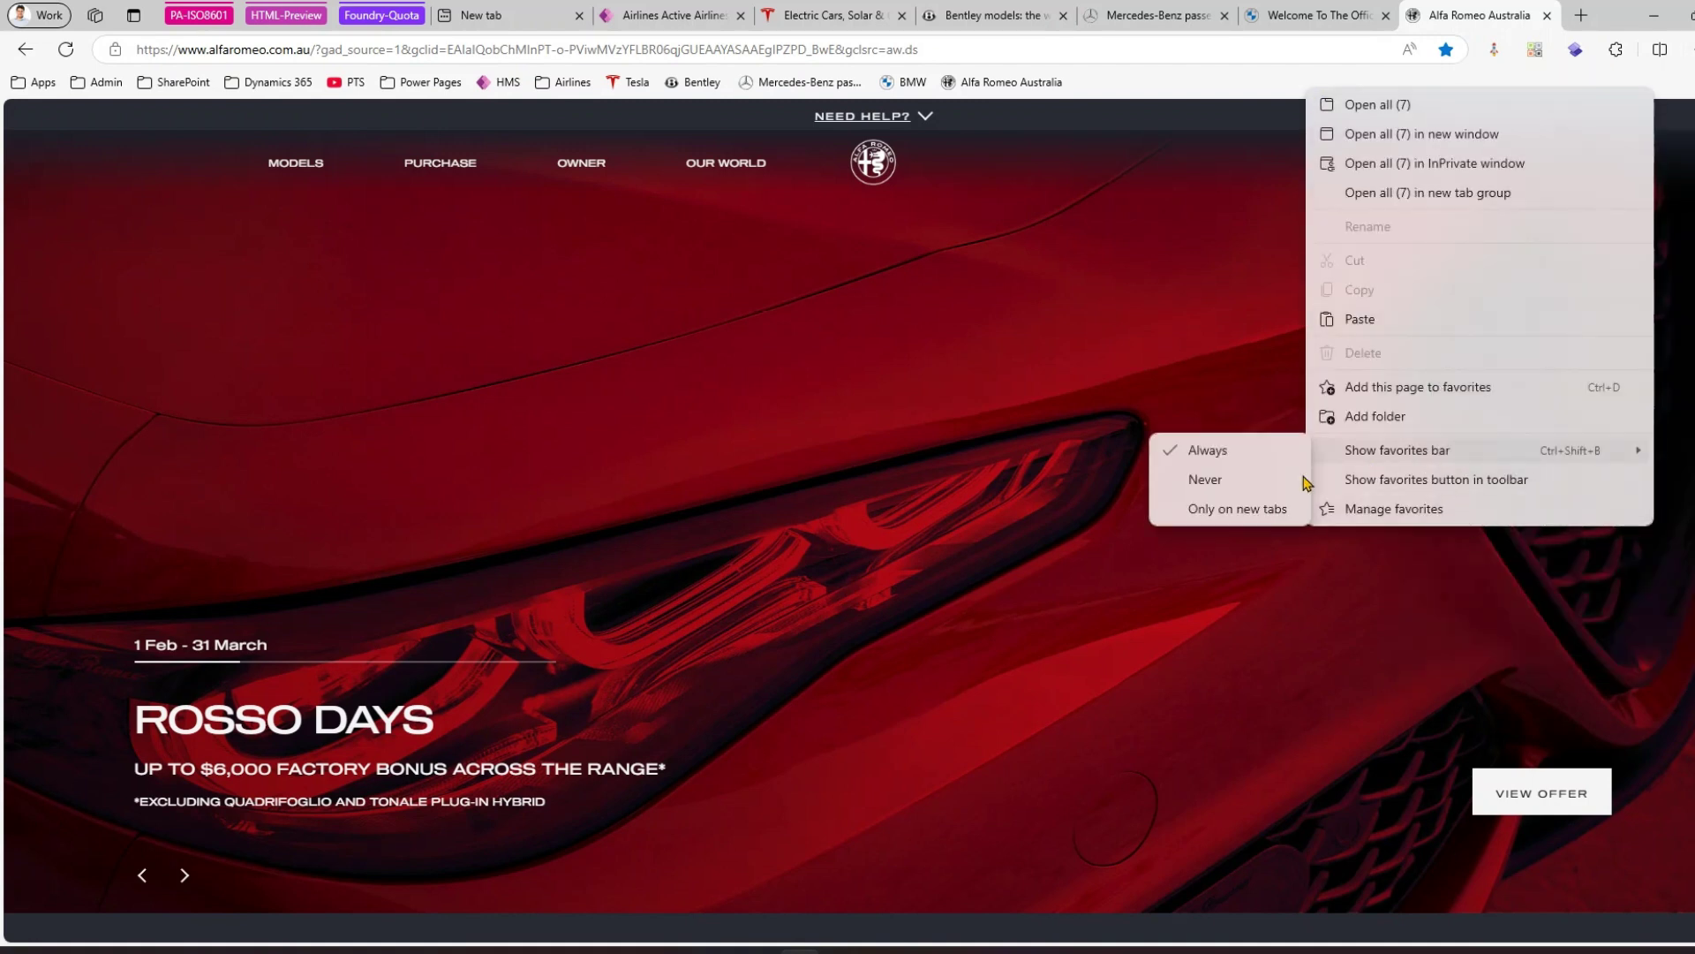
left_click(1211, 481)
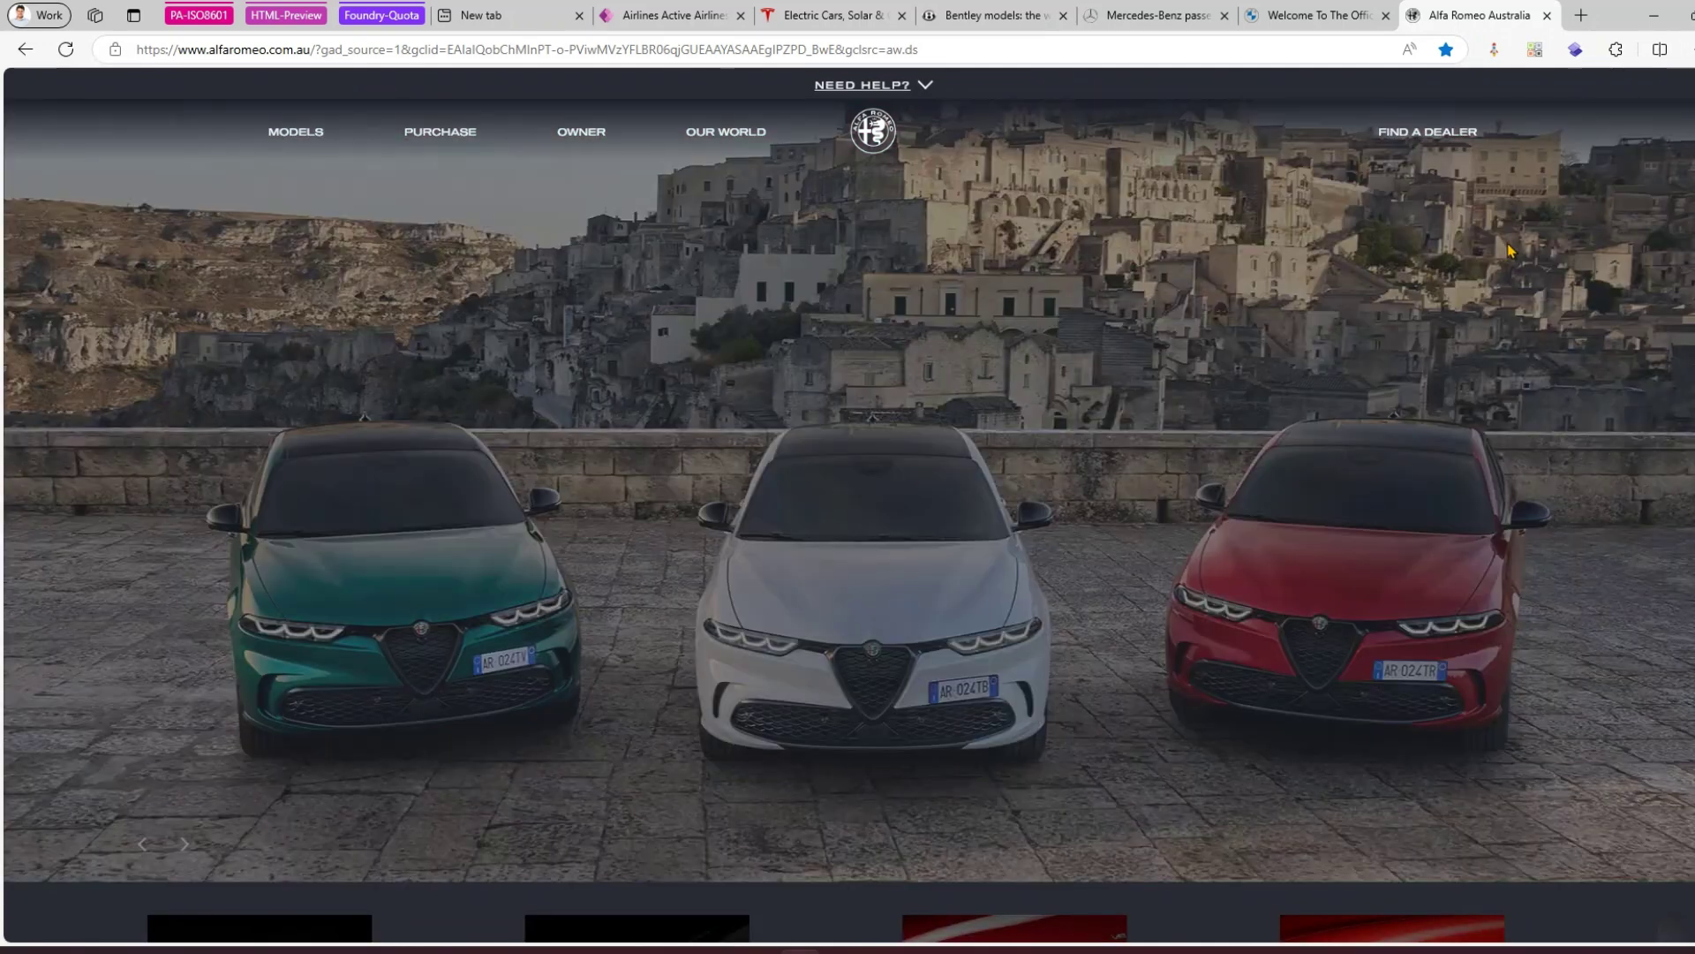
key("ctrl+shift+b")
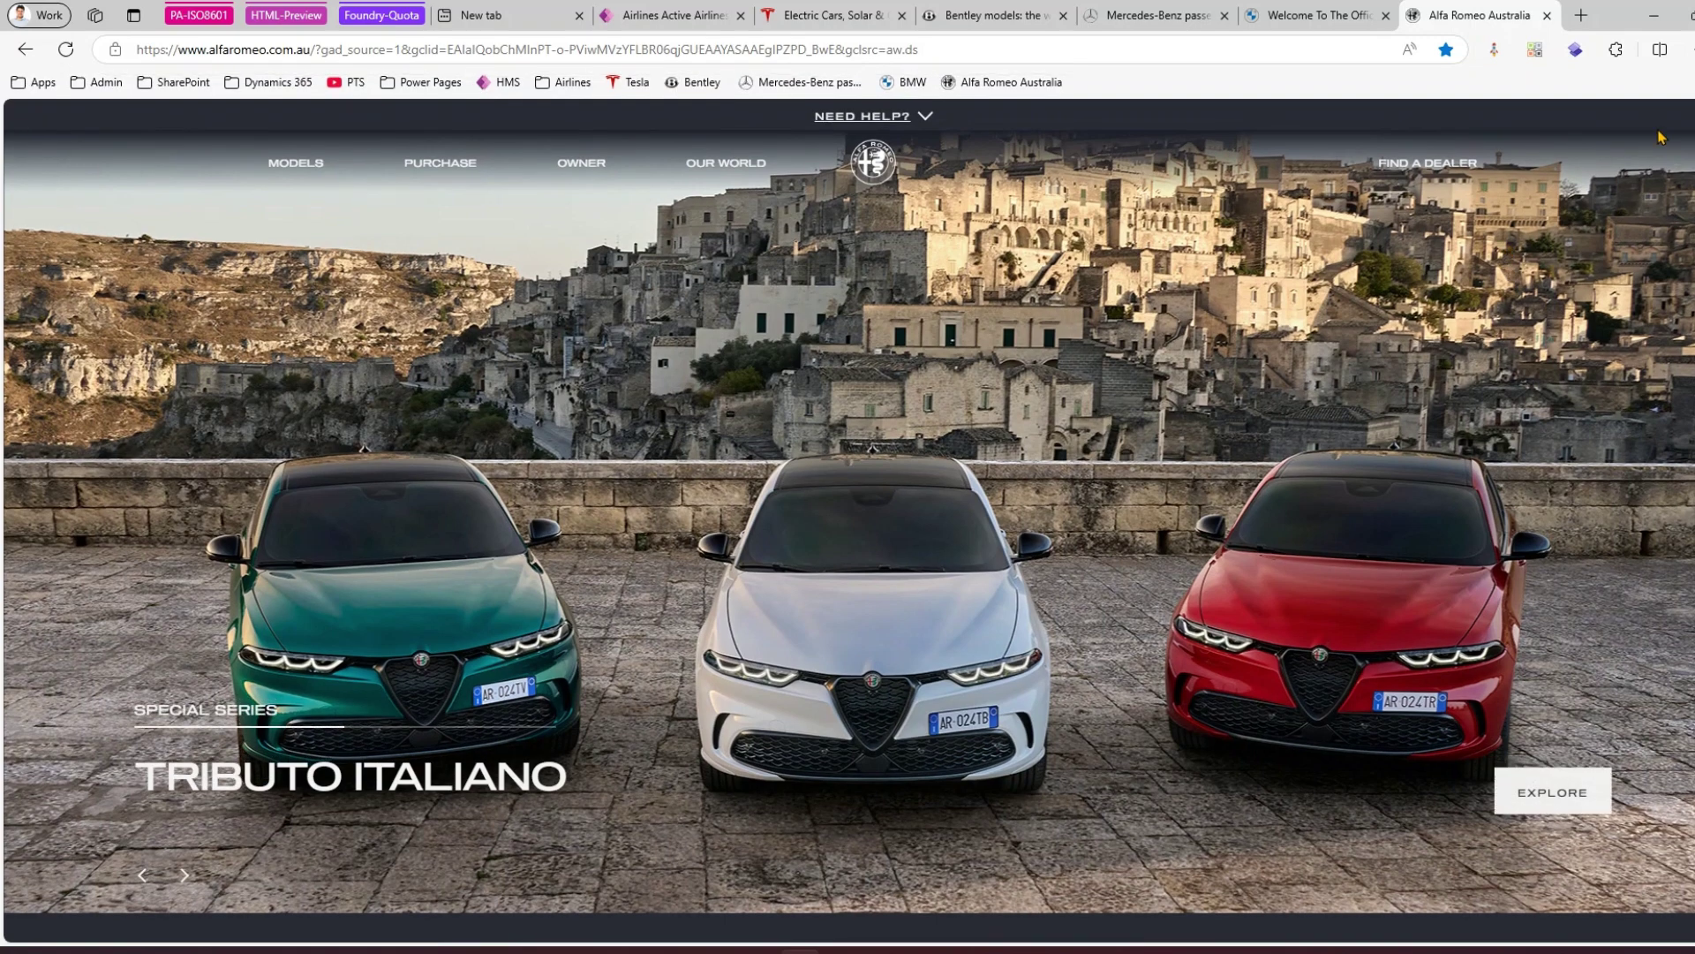
Set the Favorites bar to show only on new tabs
left_click(1687, 49)
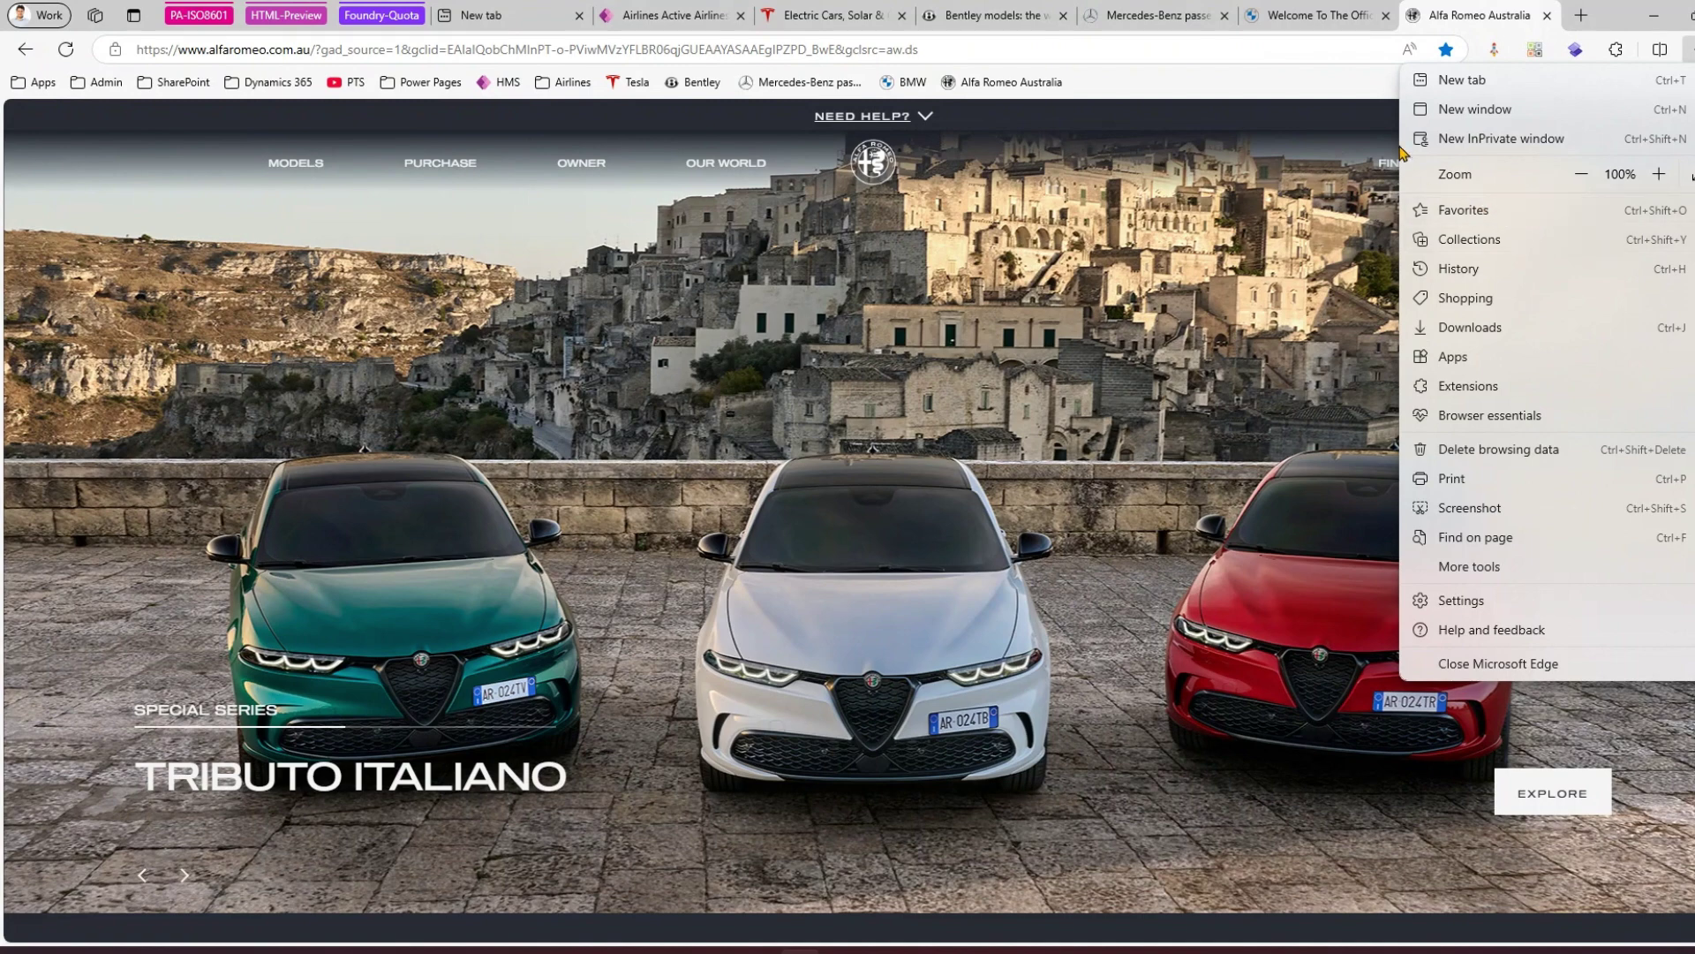
left_click(1291, 82)
right_click(1291, 82)
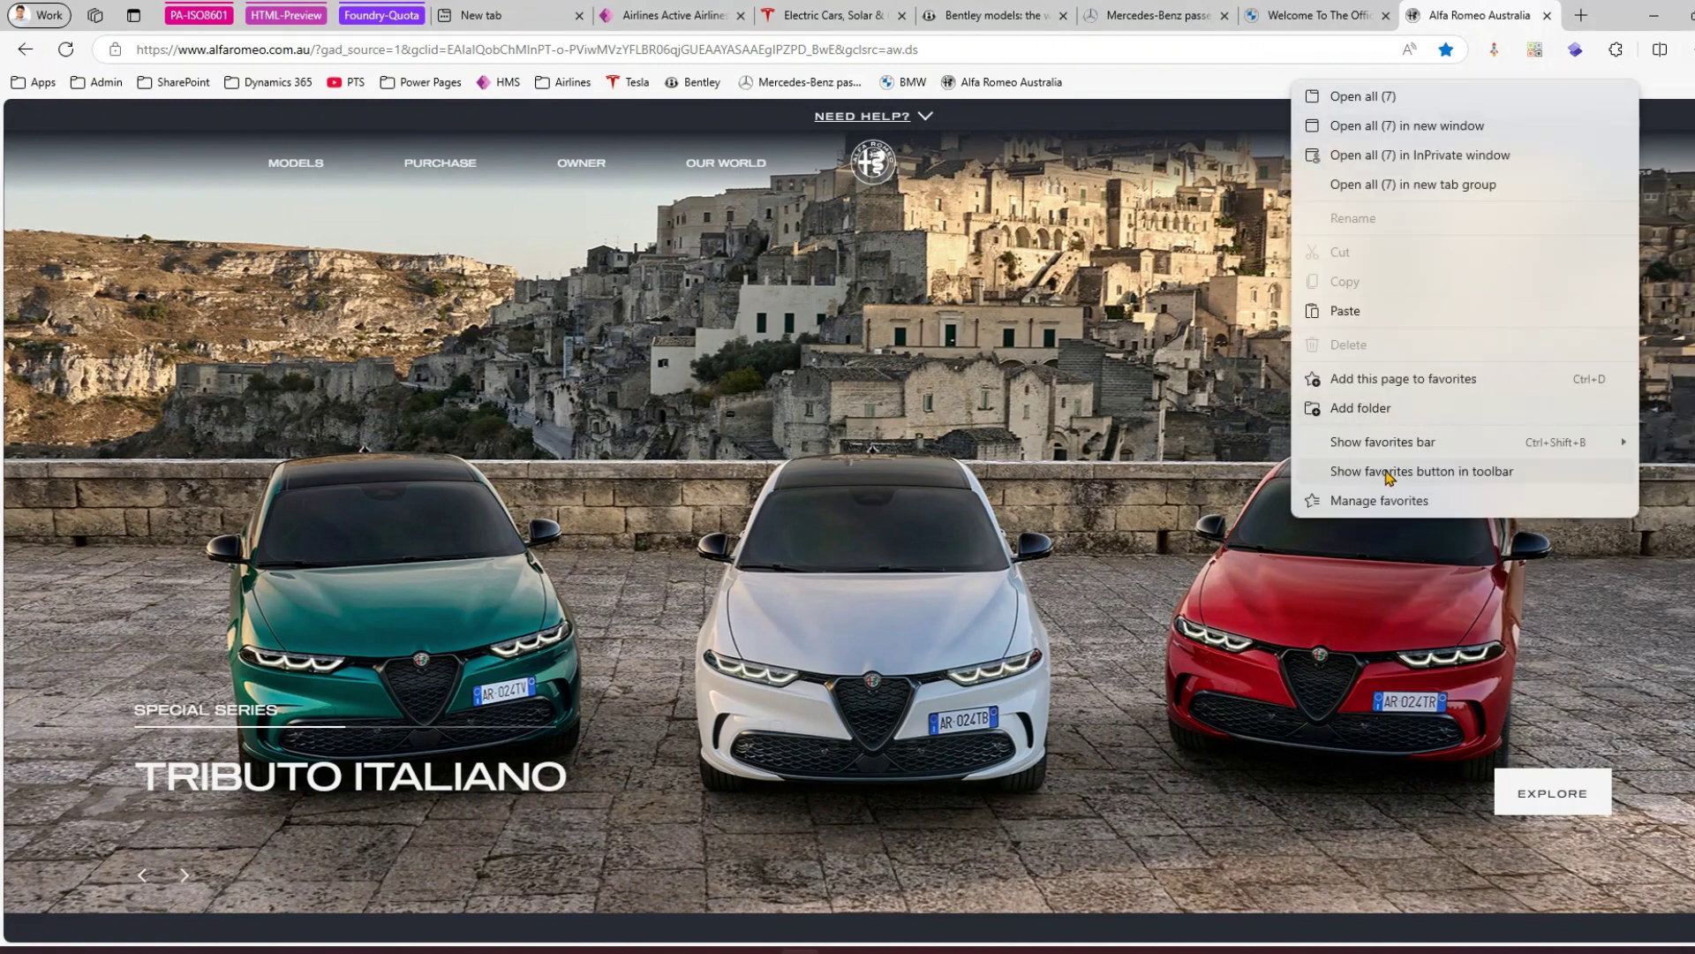
mouse_move(1389, 443)
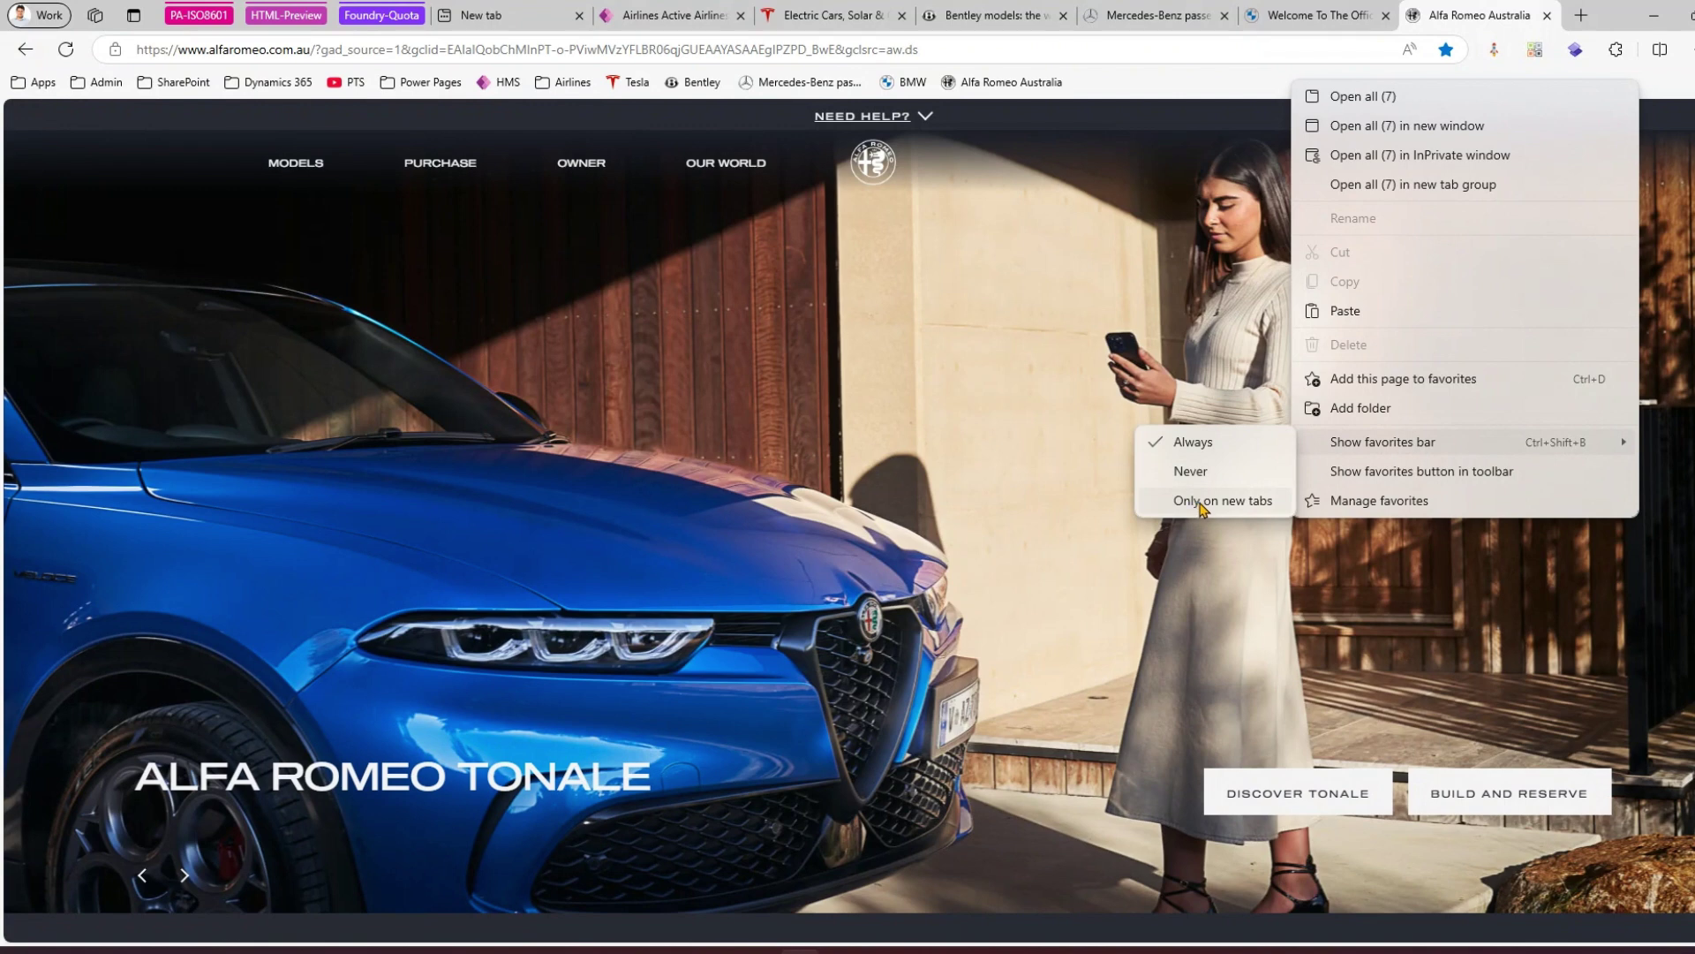
left_click(1200, 502)
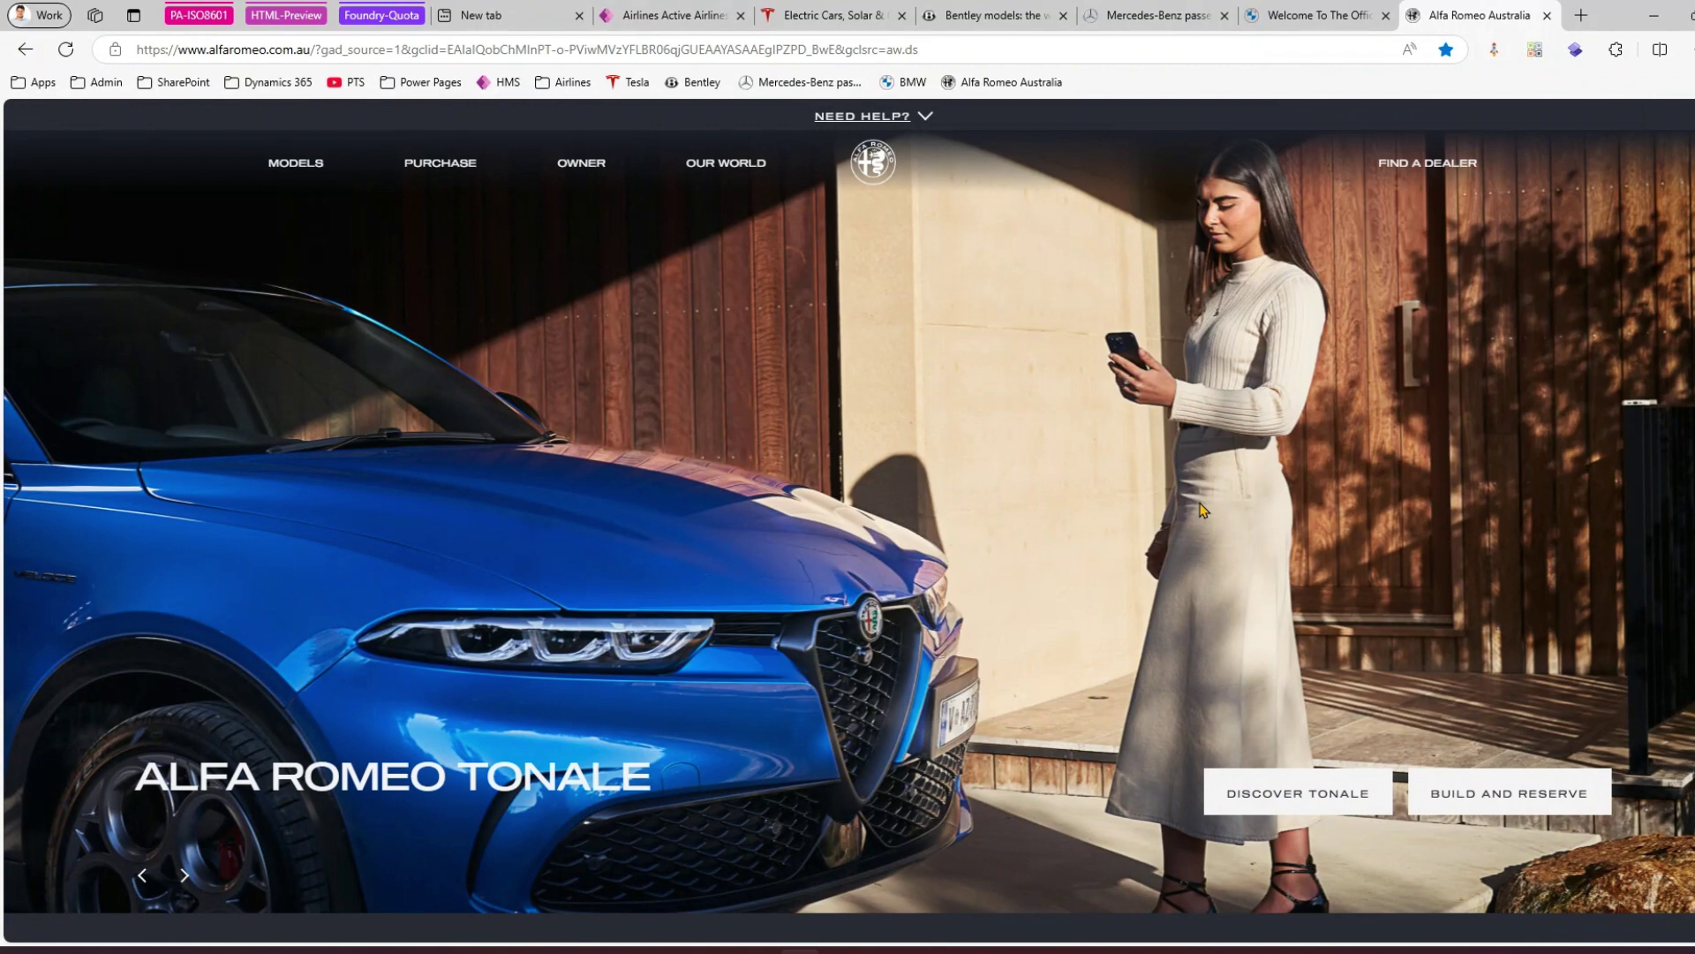
Check the Favorites bar's visibility across the open website tabs, the existing new tab page and a freshly opened tab
left_click(1307, 15)
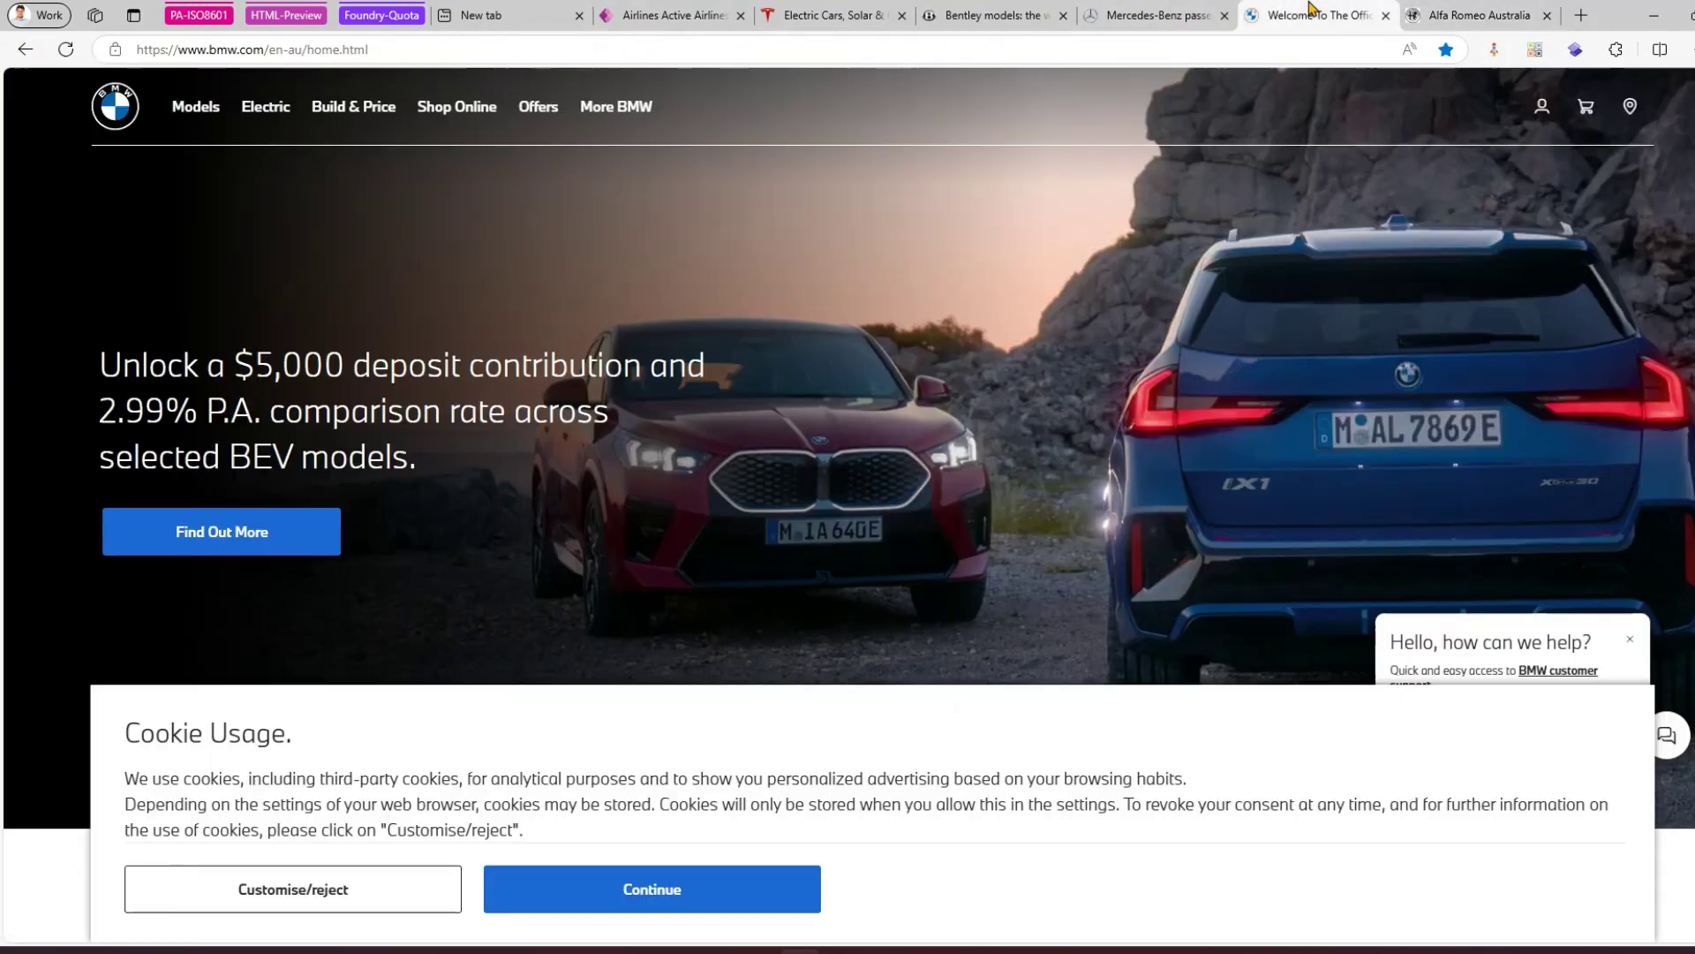
left_click(1156, 15)
left_click(1023, 15)
left_click(830, 15)
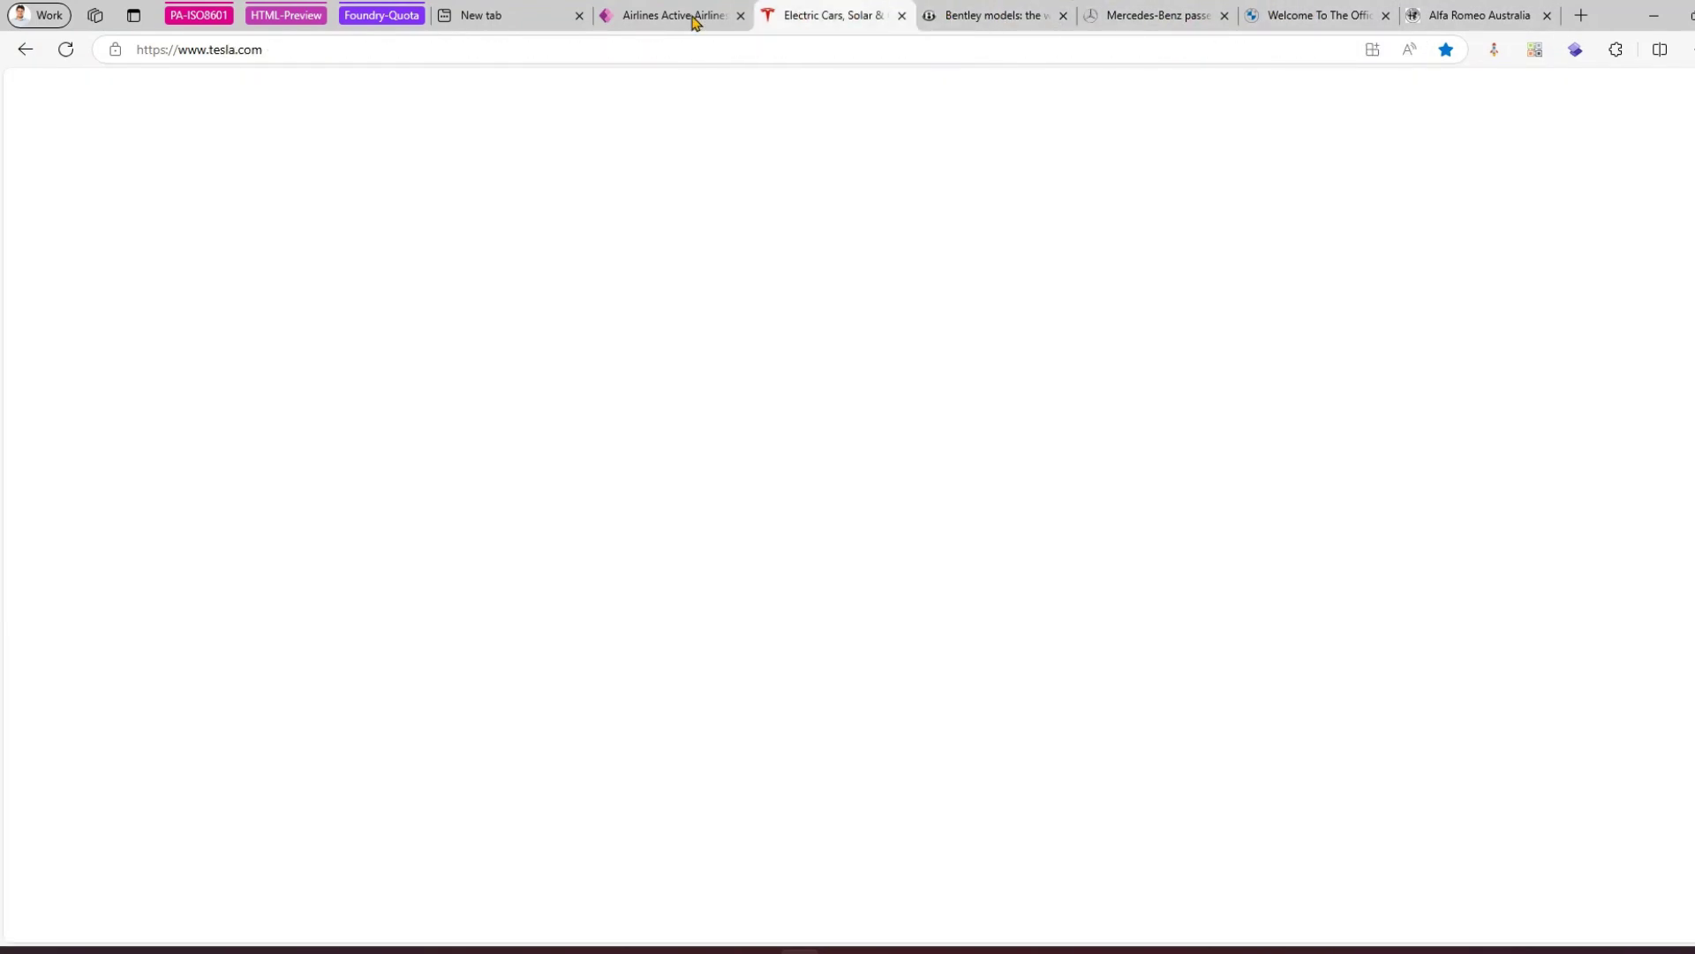
left_click(680, 15)
left_click(495, 12)
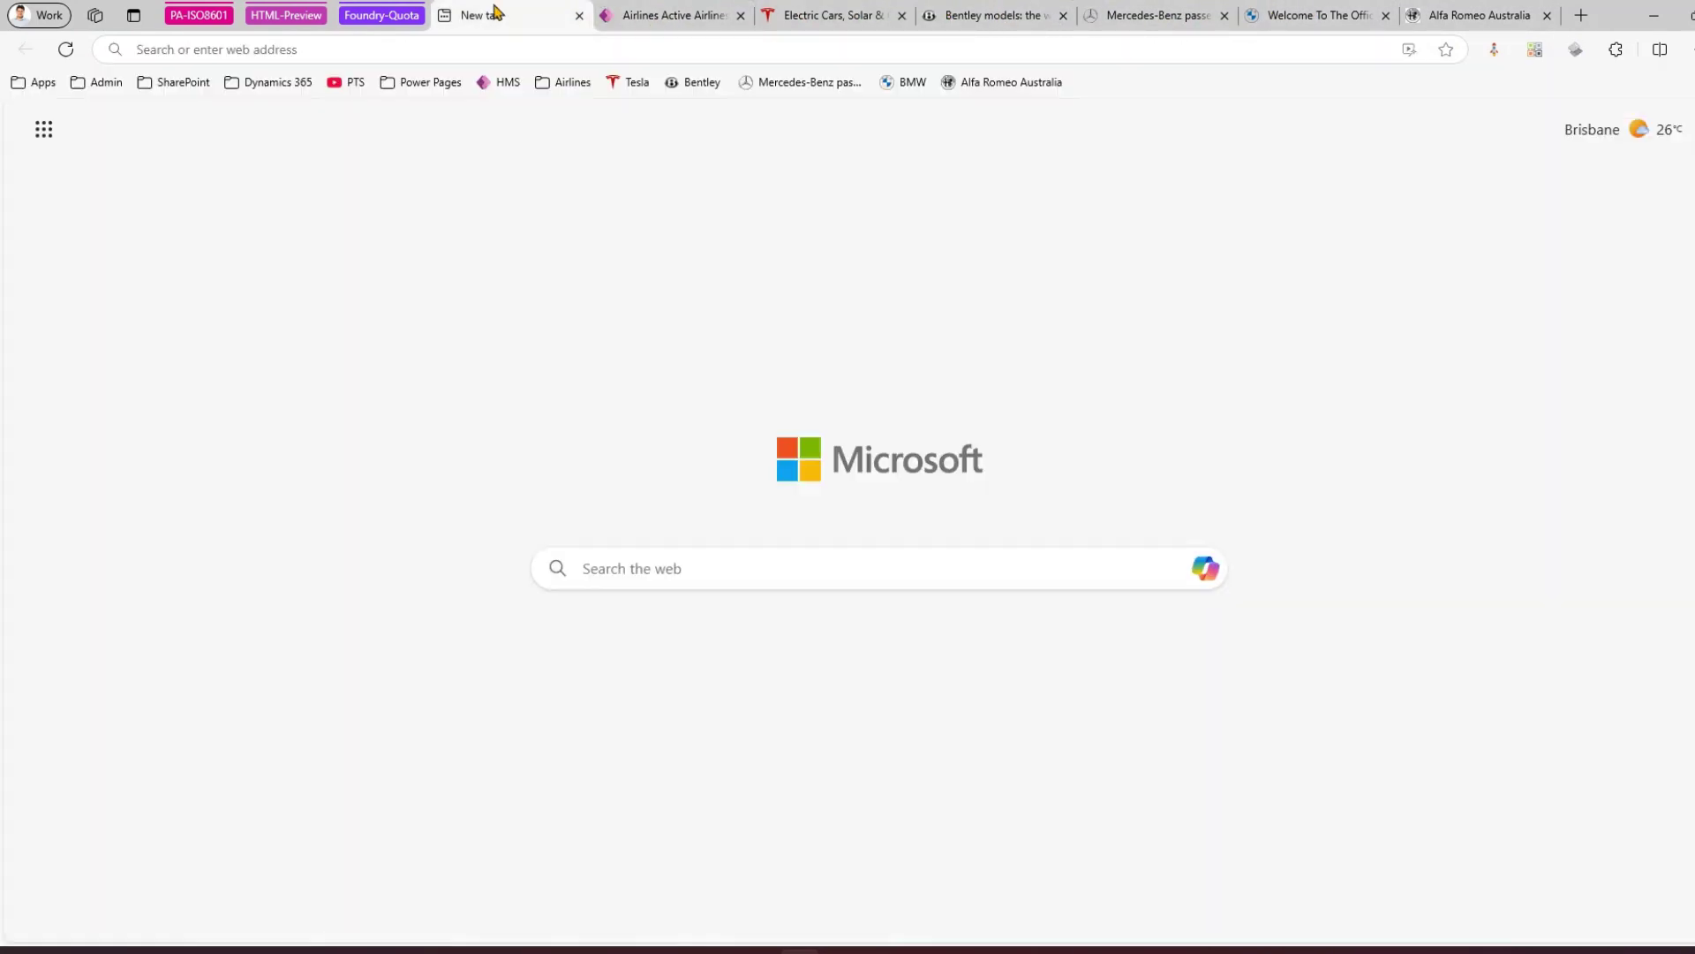
left_click(1471, 15)
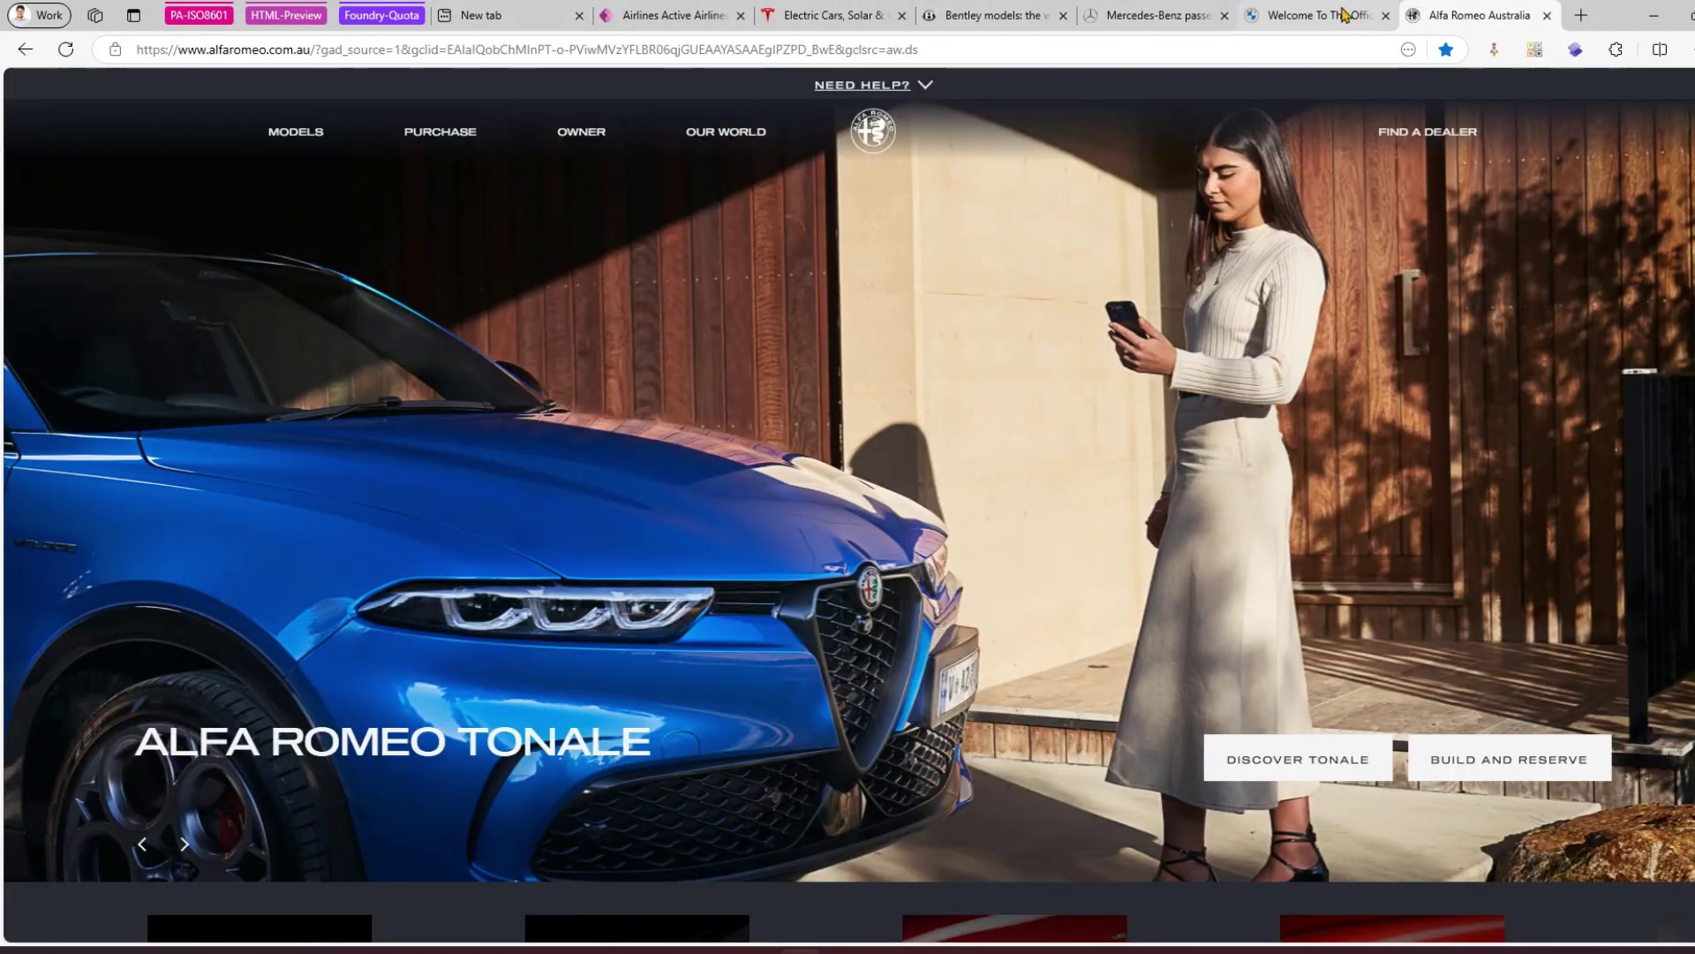
left_click(1307, 15)
left_click(1157, 15)
left_click(980, 13)
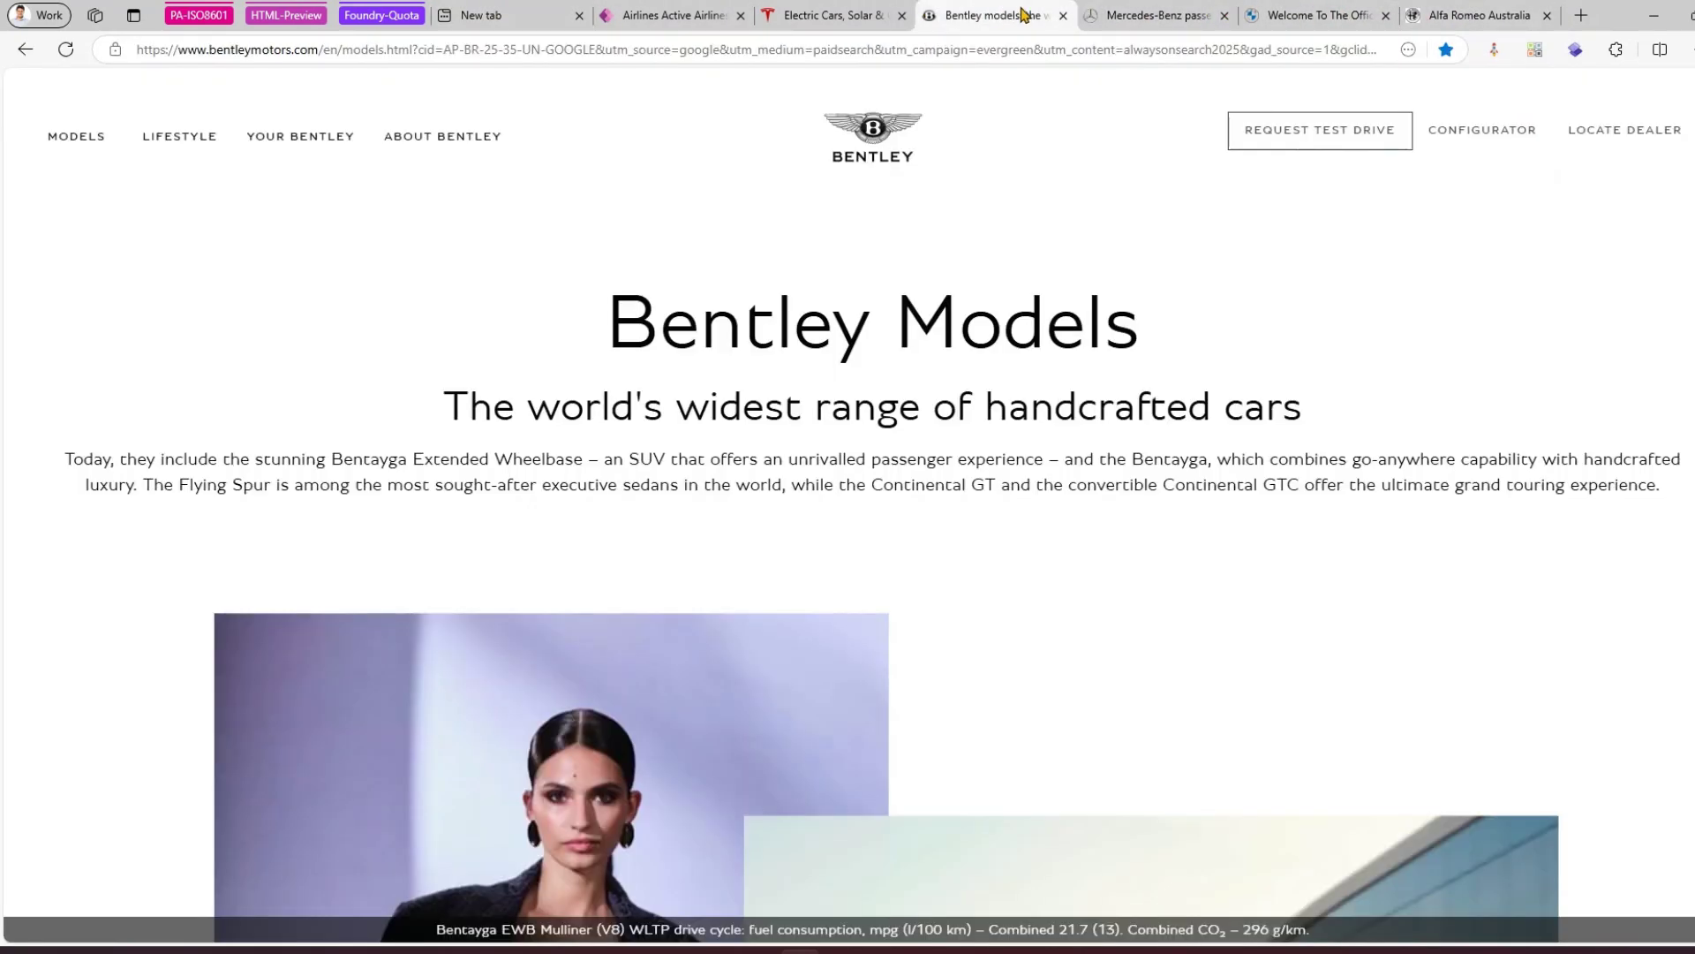
left_click(1135, 18)
left_click(1298, 16)
left_click(1470, 15)
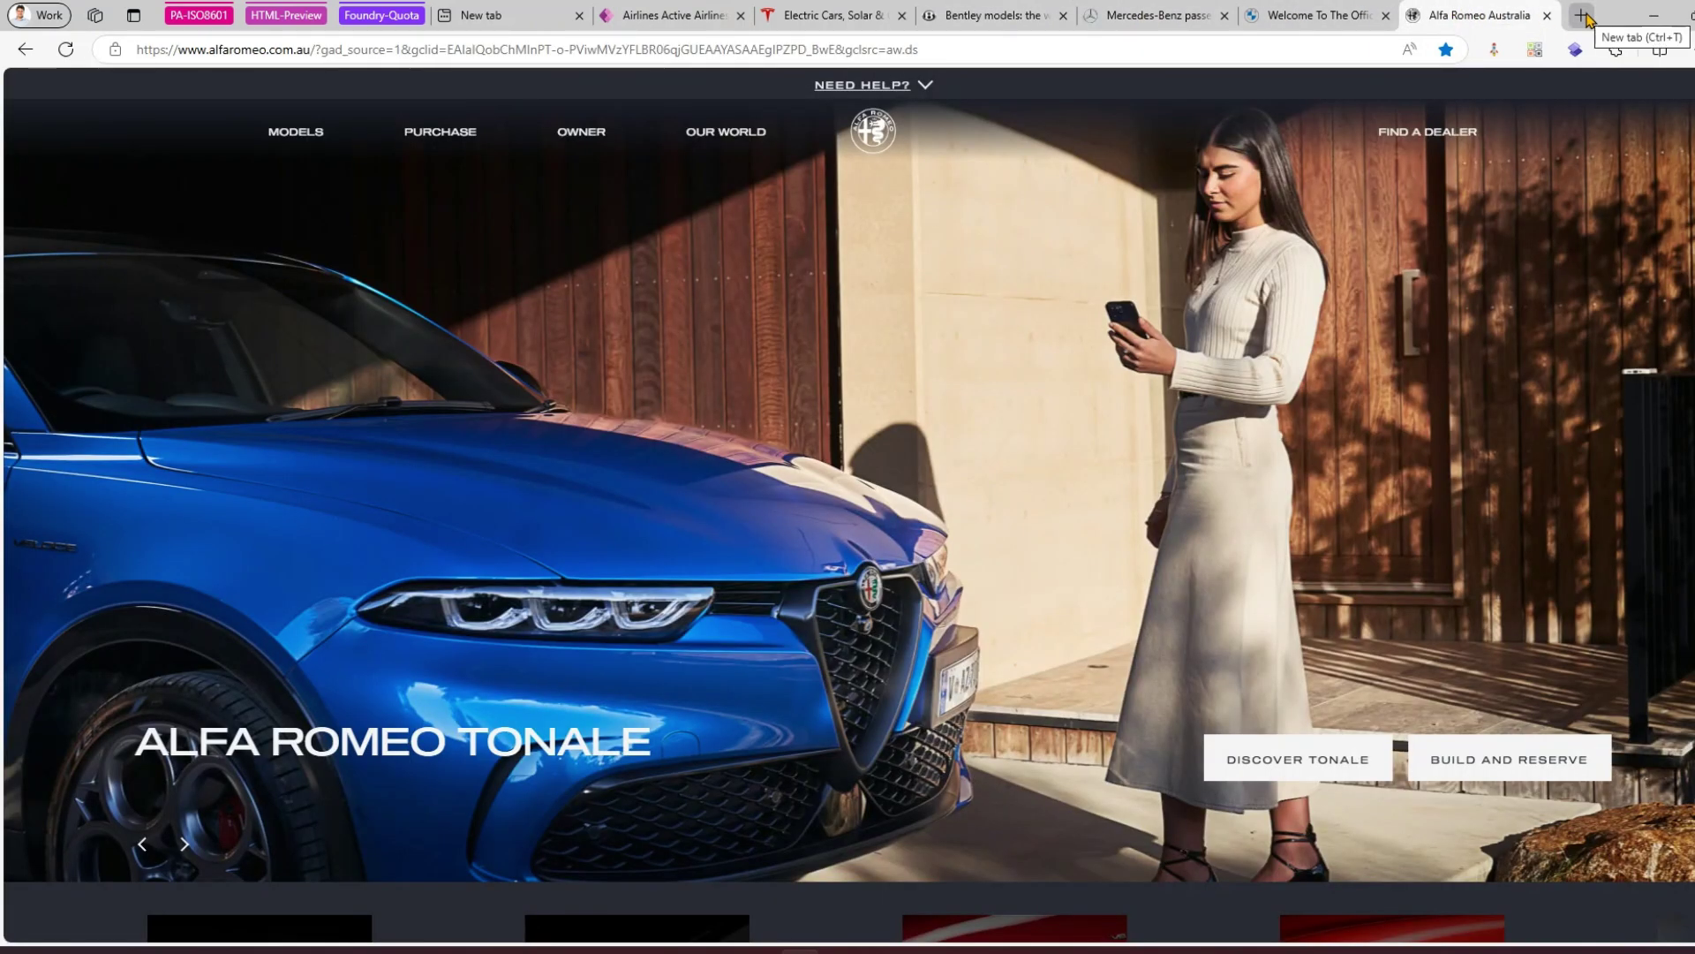
left_click(1586, 16)
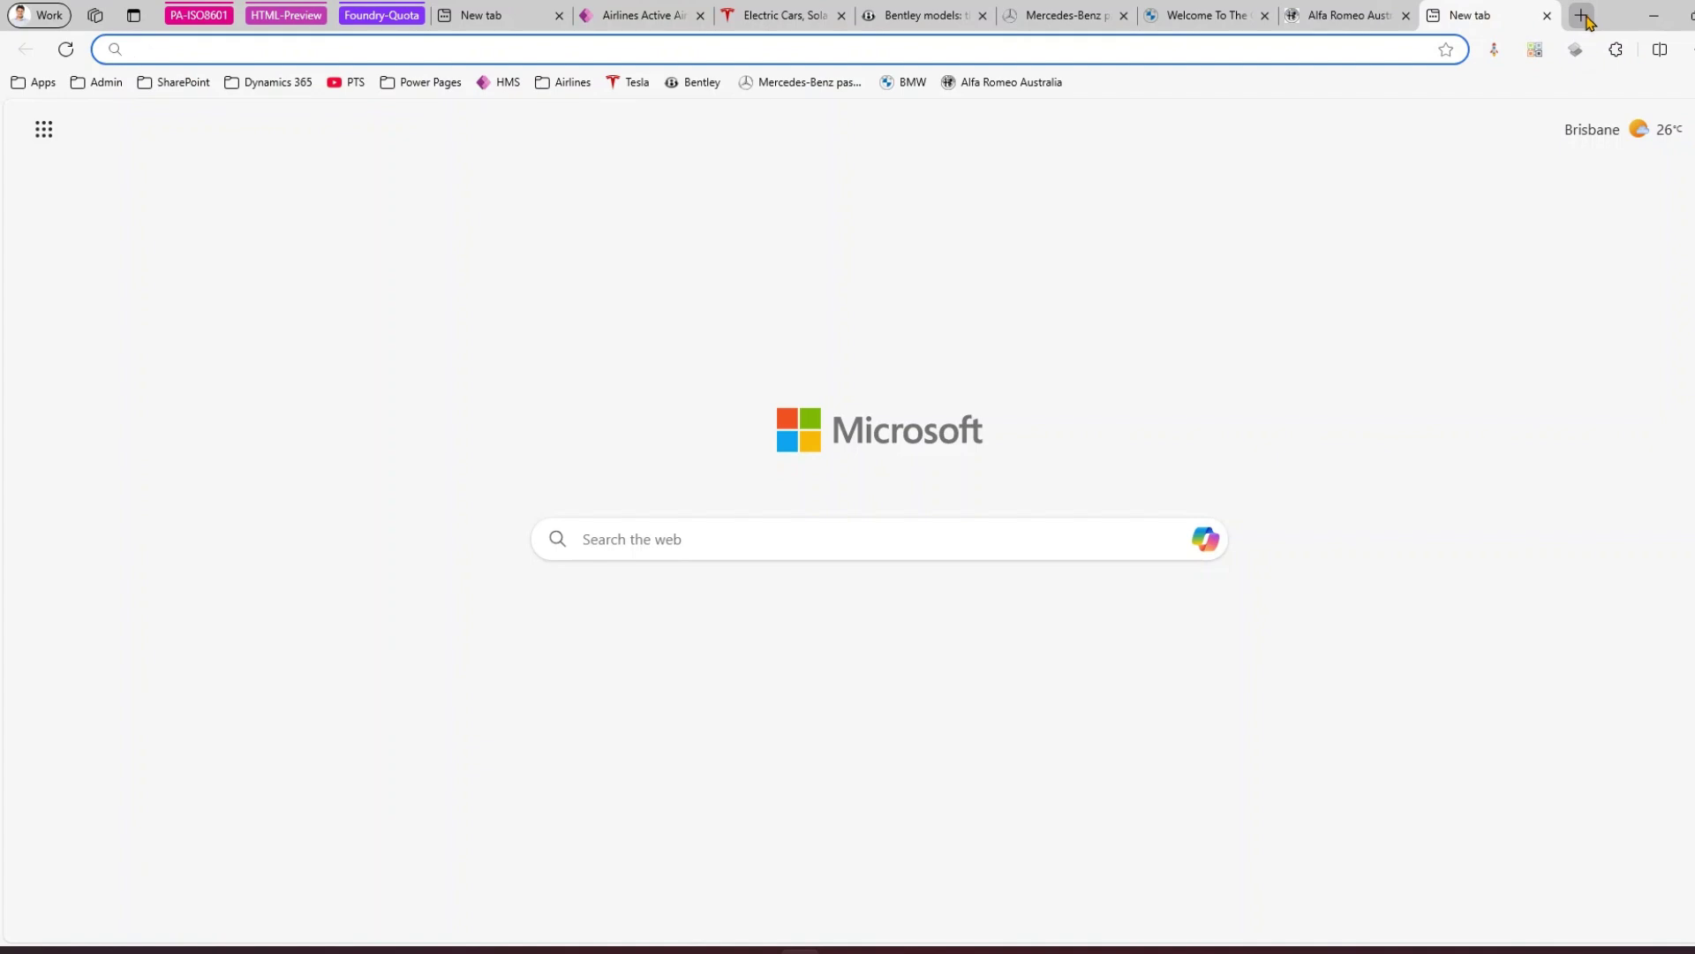
left_click(1547, 15)
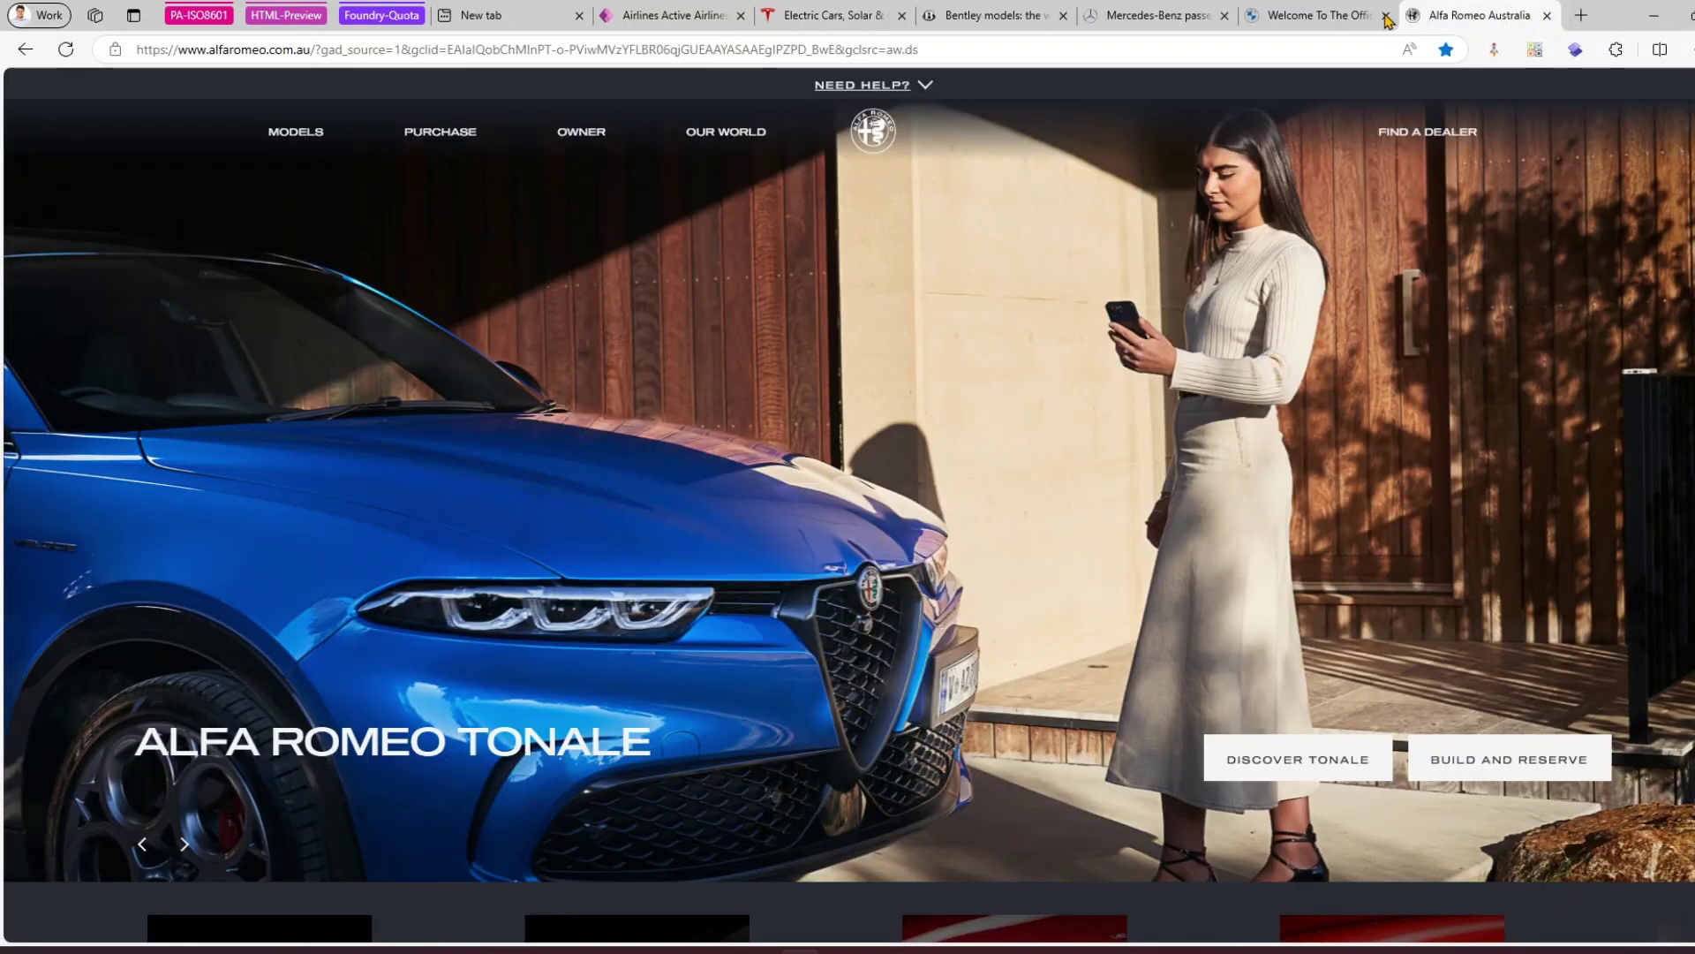
Open a new tab and set the Favorites bar to always show
left_click(1581, 16)
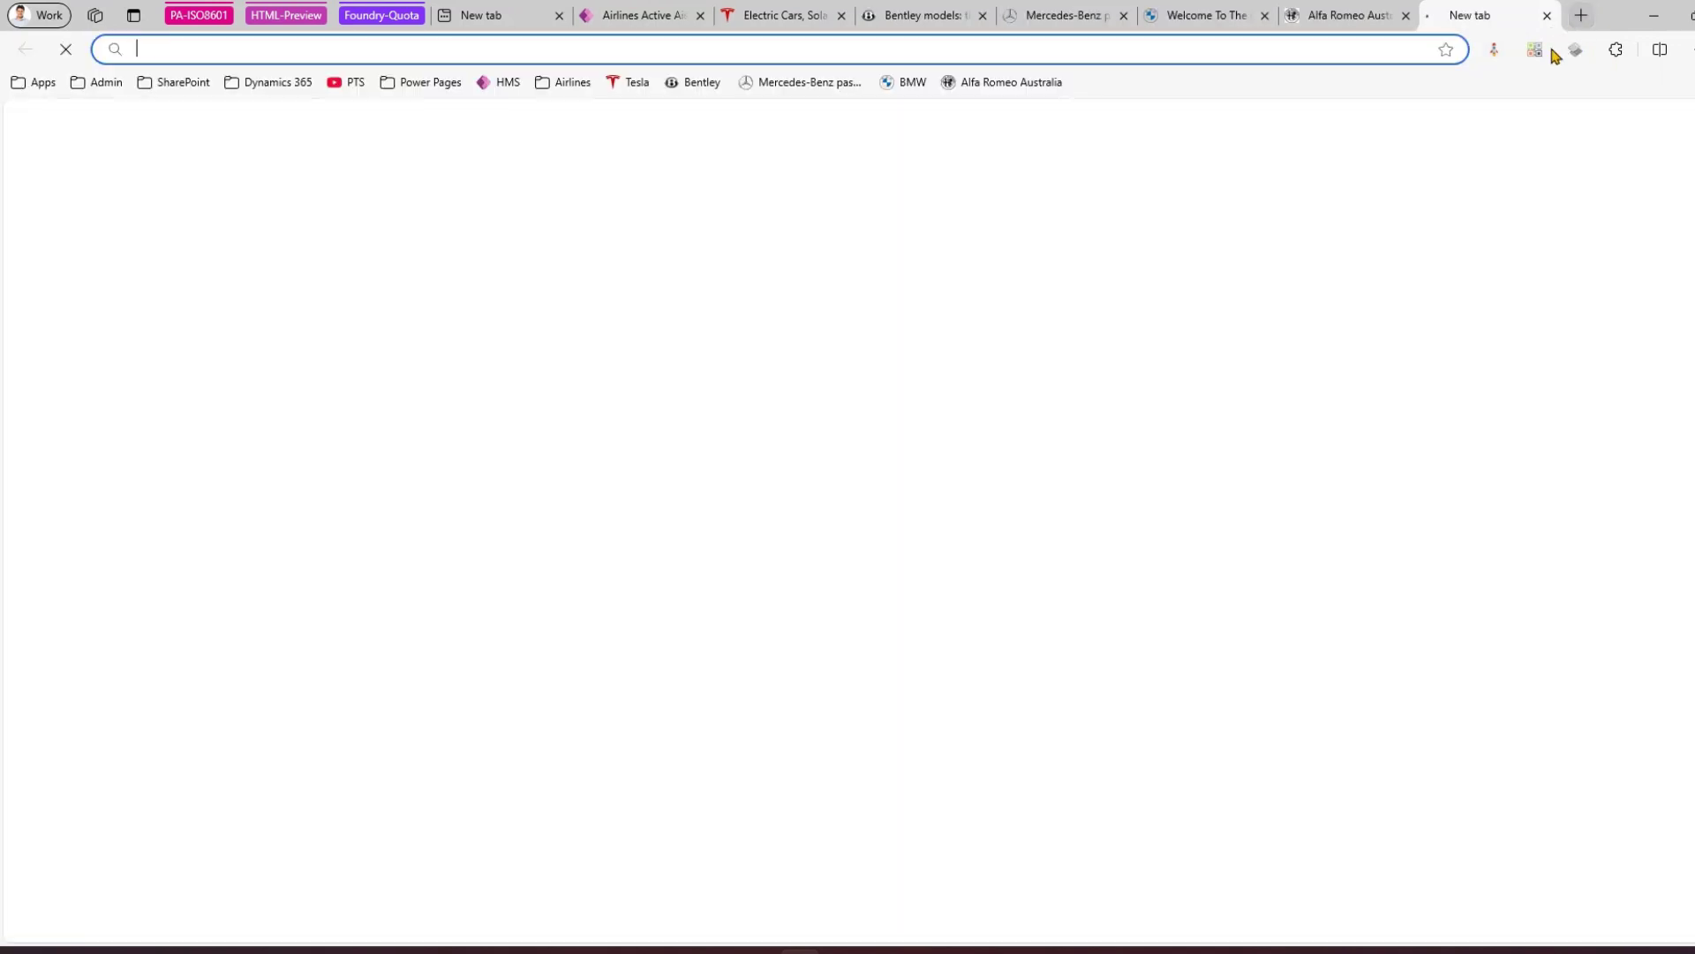
right_click(1516, 83)
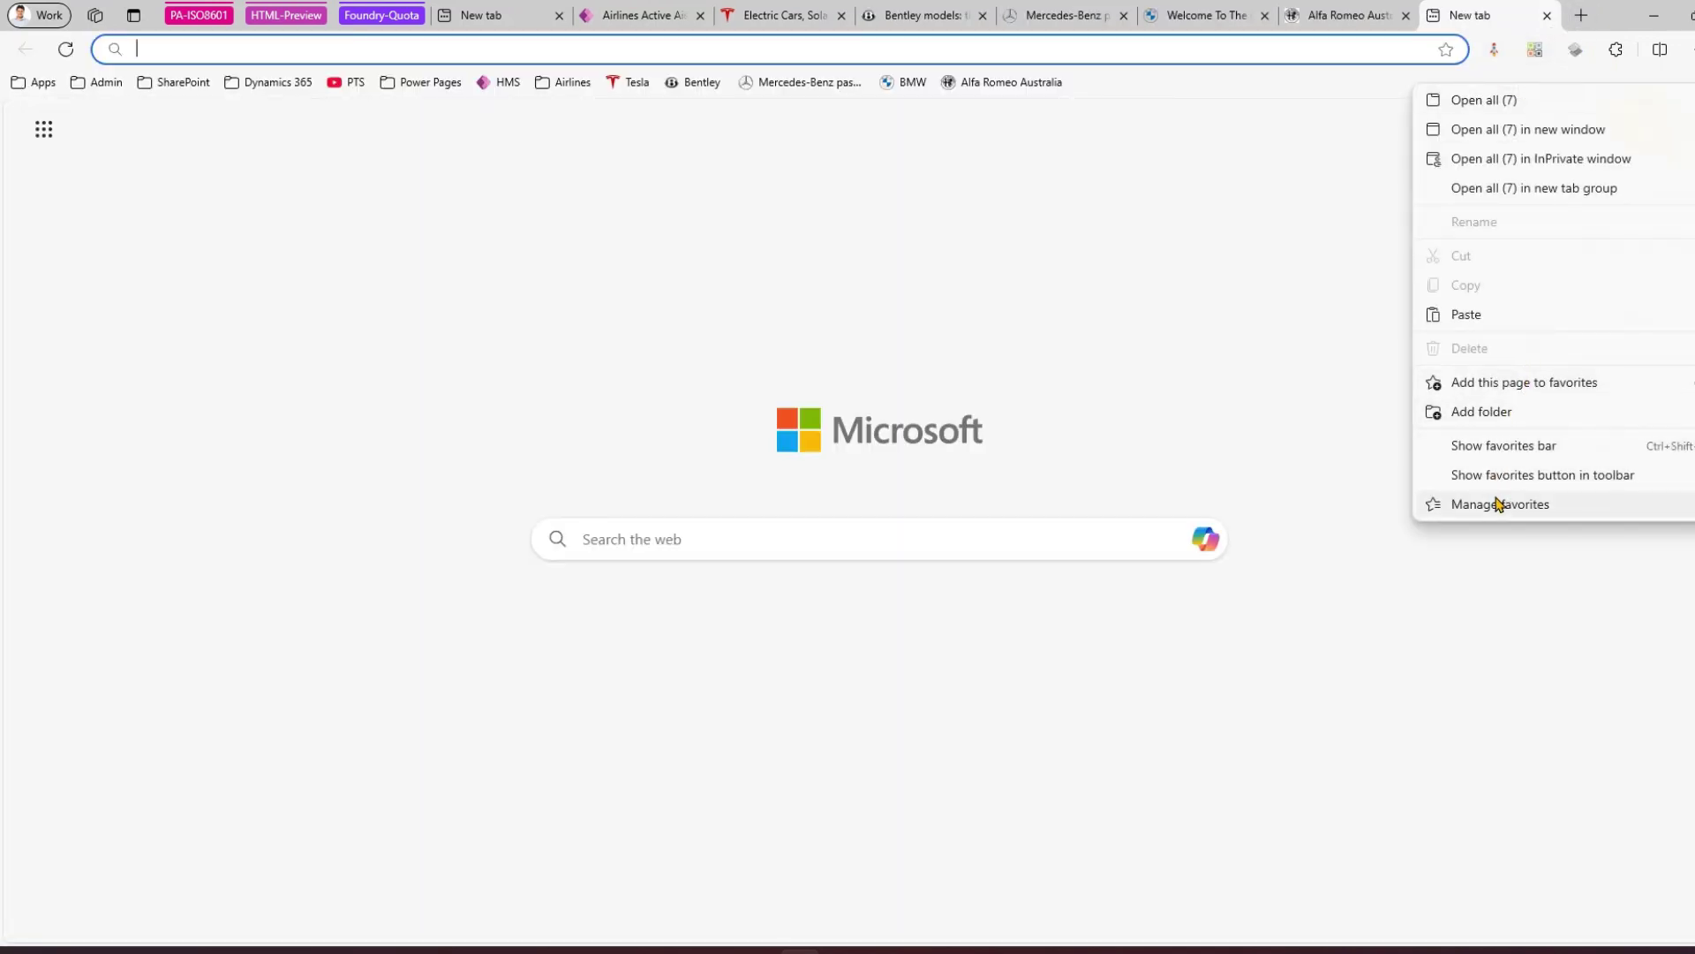
right_click(1298, 81)
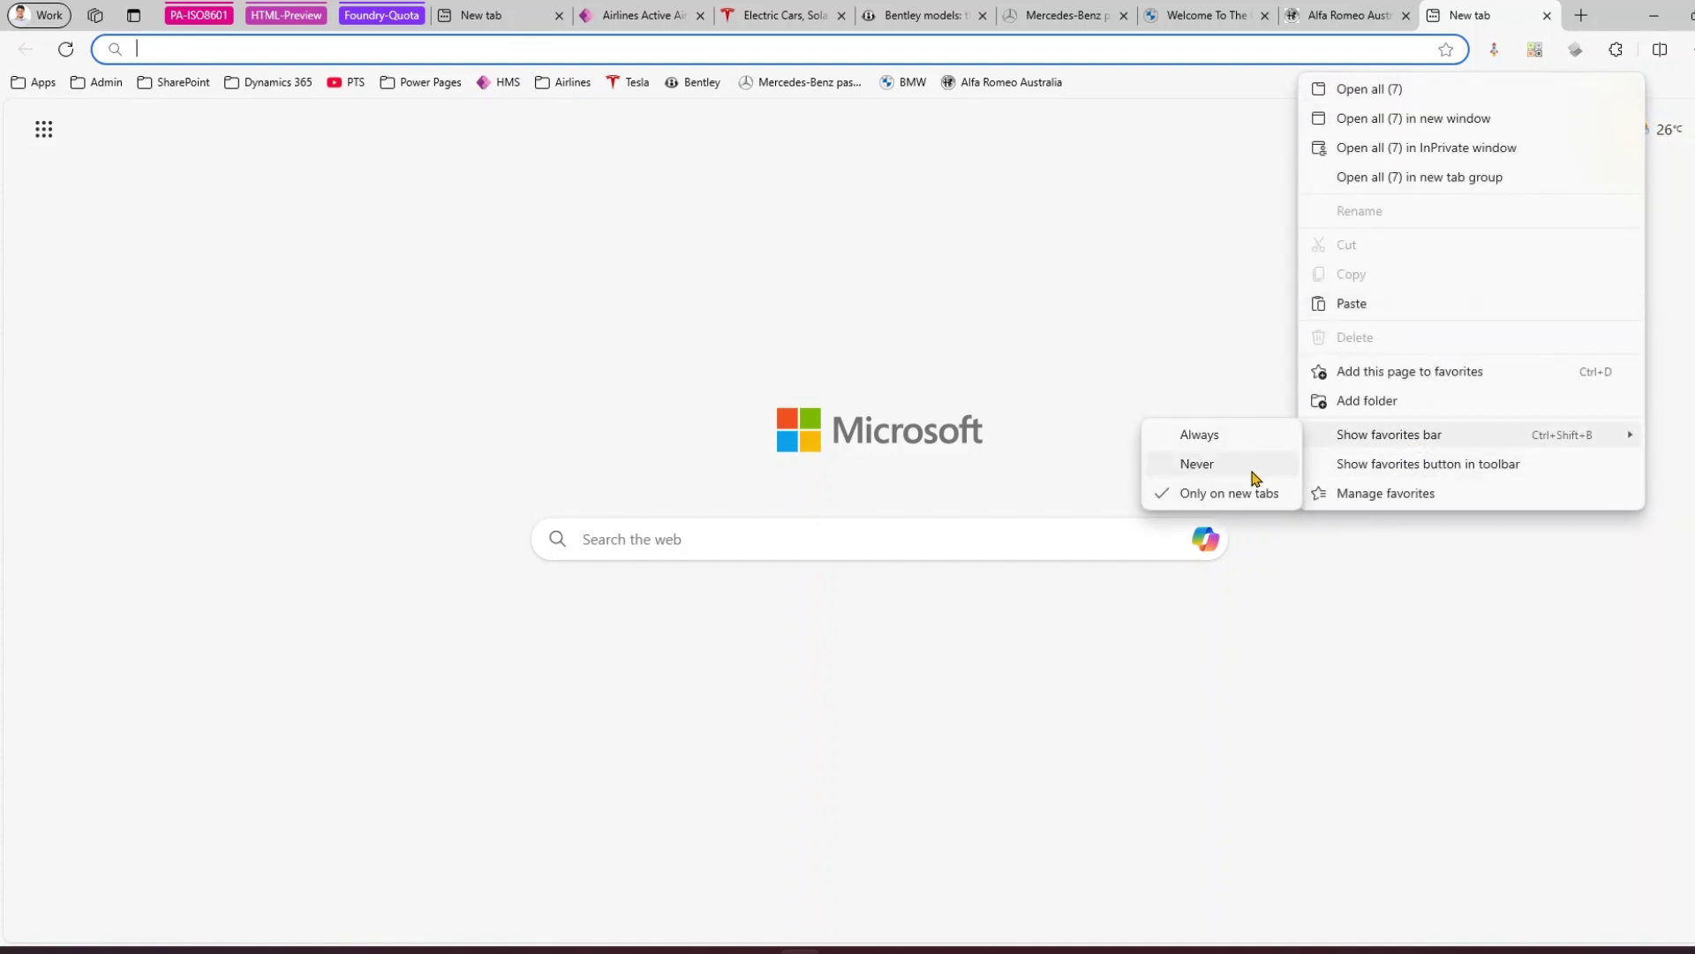
left_click(1206, 436)
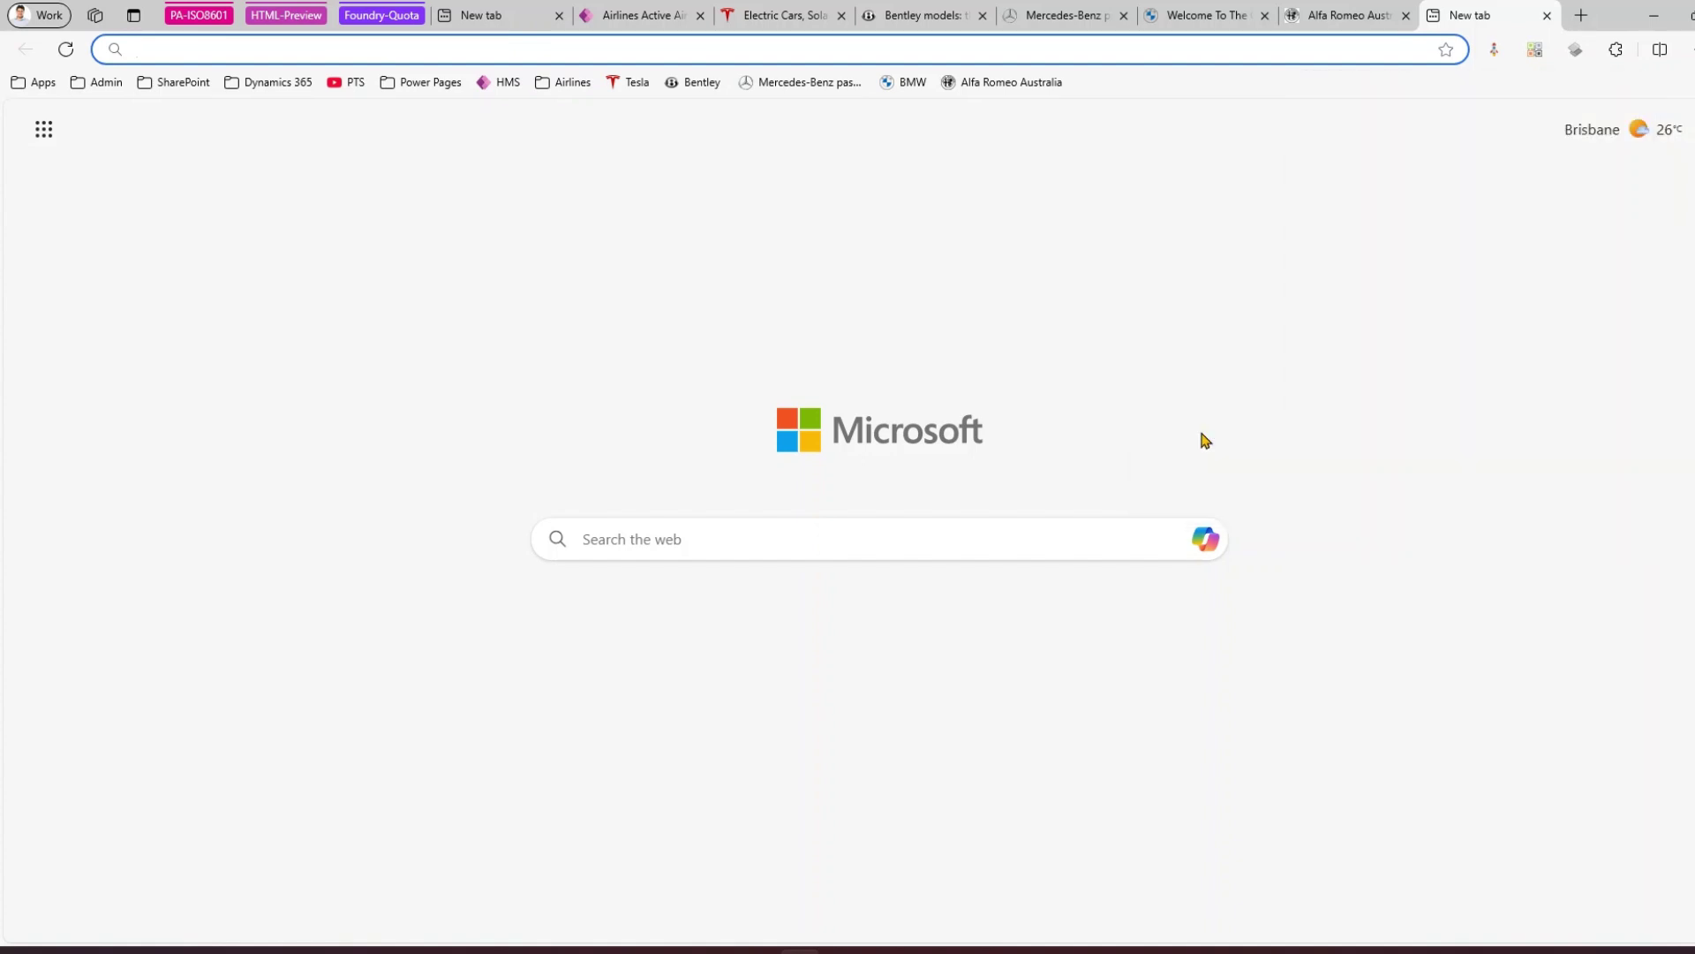
left_click(1158, 312)
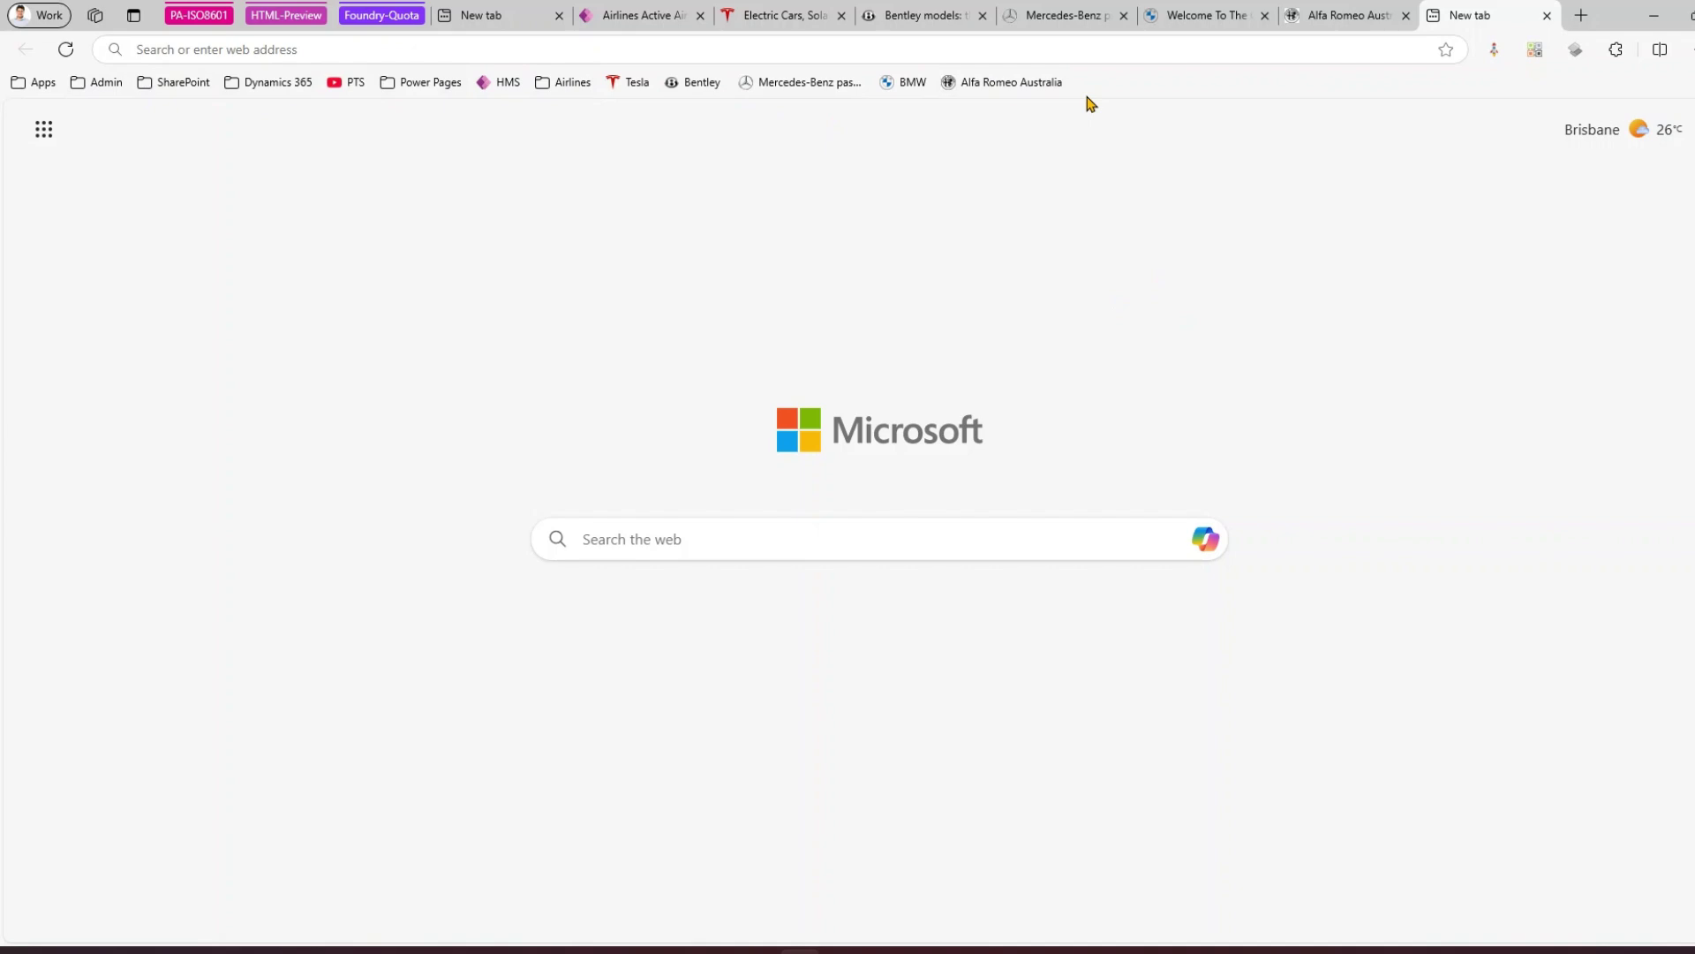
Add a folder named Cars to the Favorites bar
right_click(1171, 82)
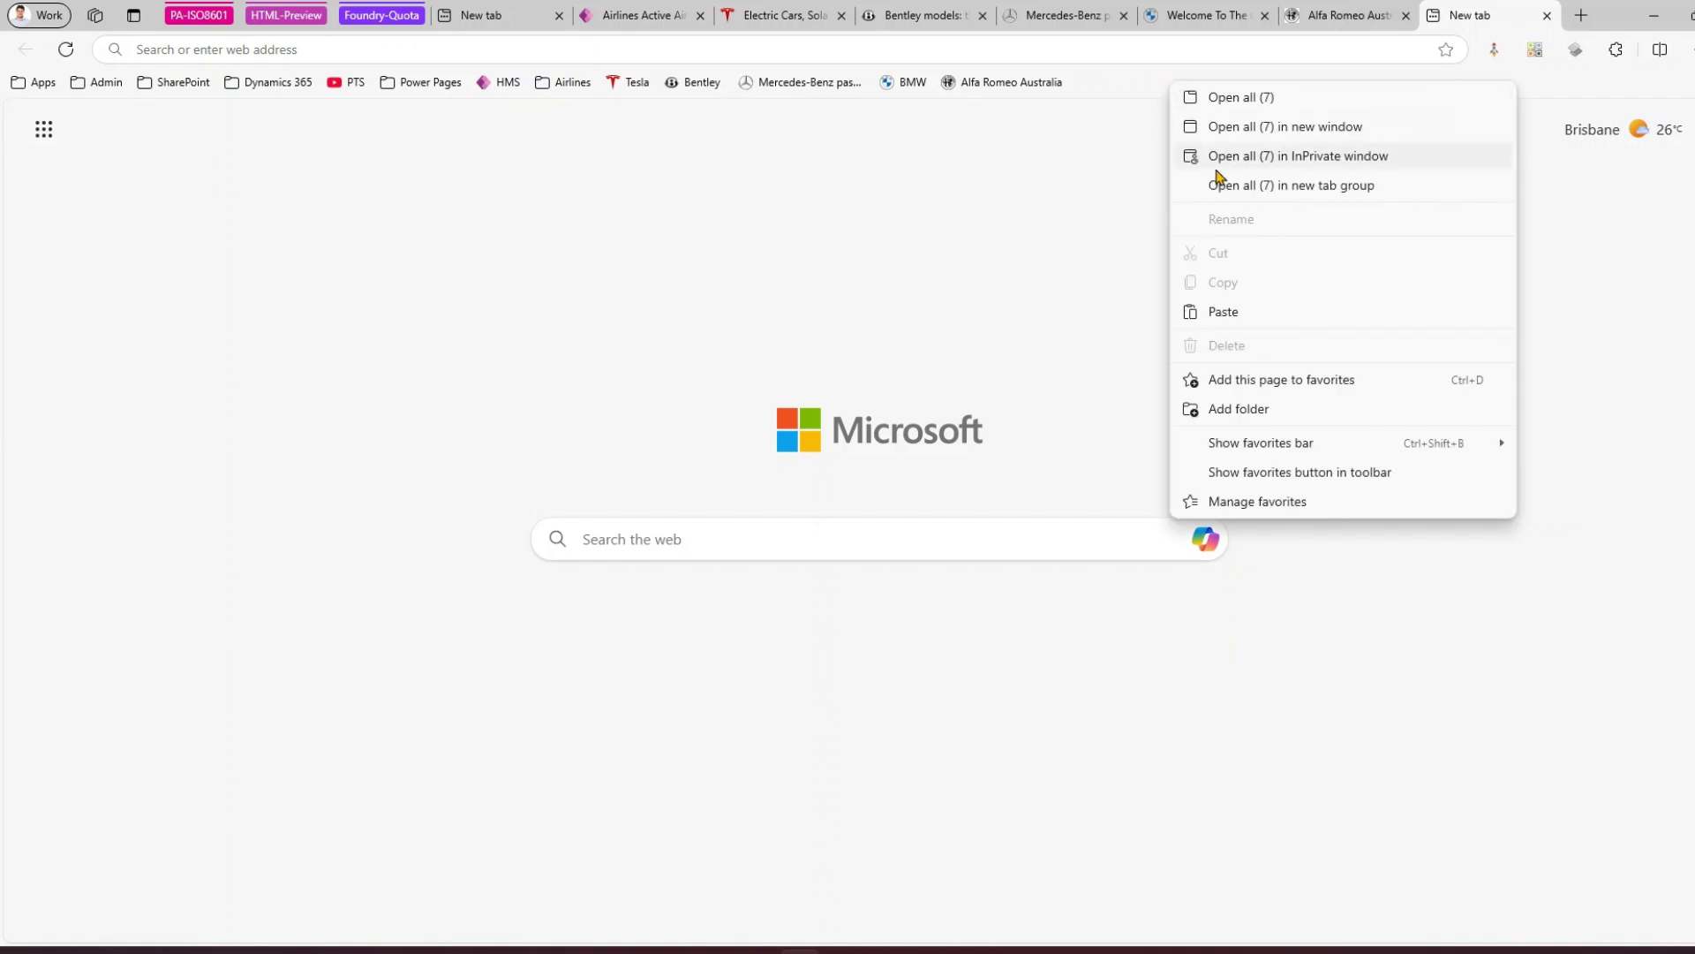
left_click(1238, 409)
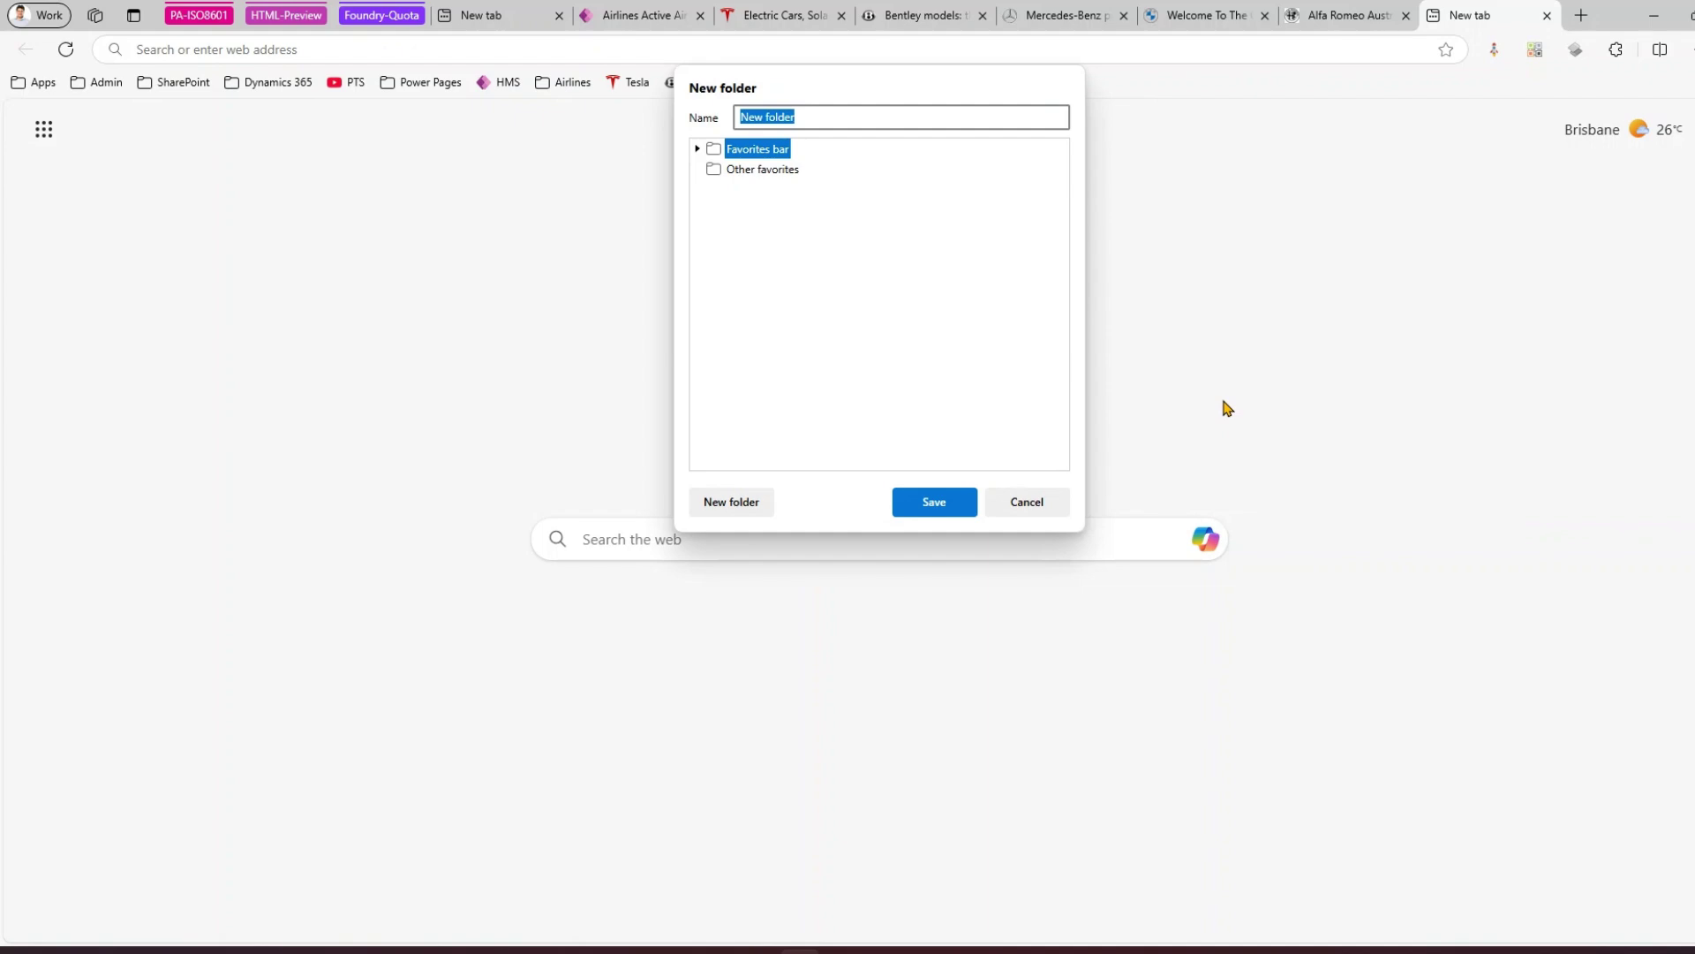
left_click(698, 149)
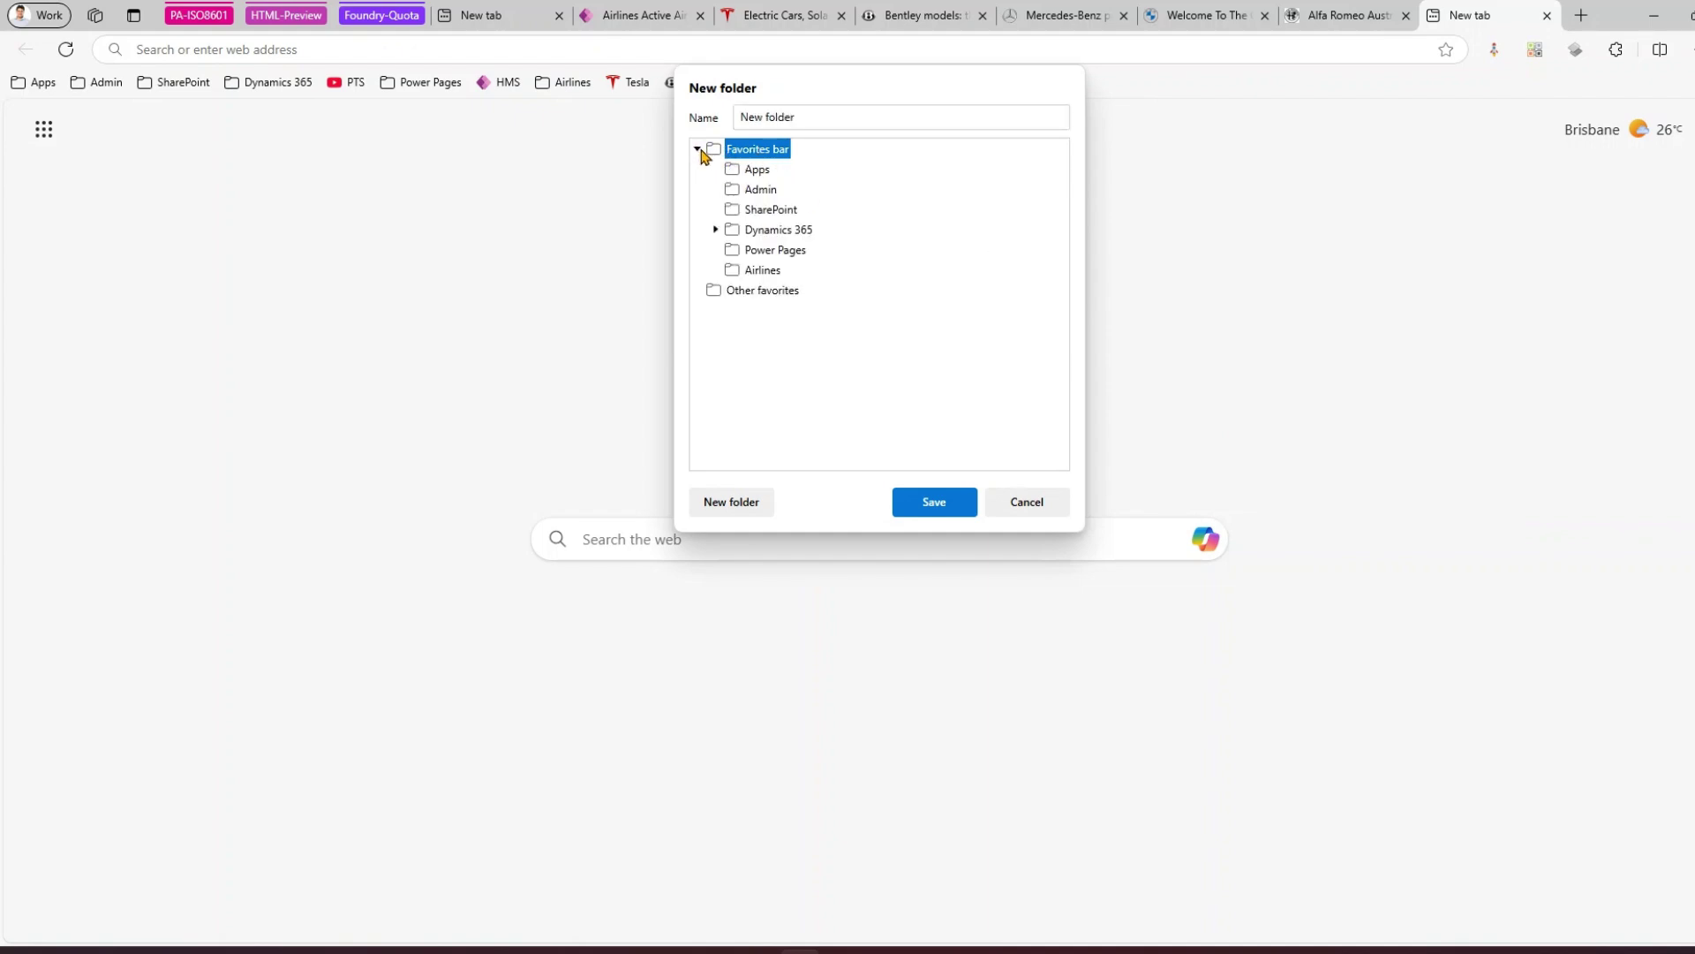
left_click(803, 108)
type("Cra")
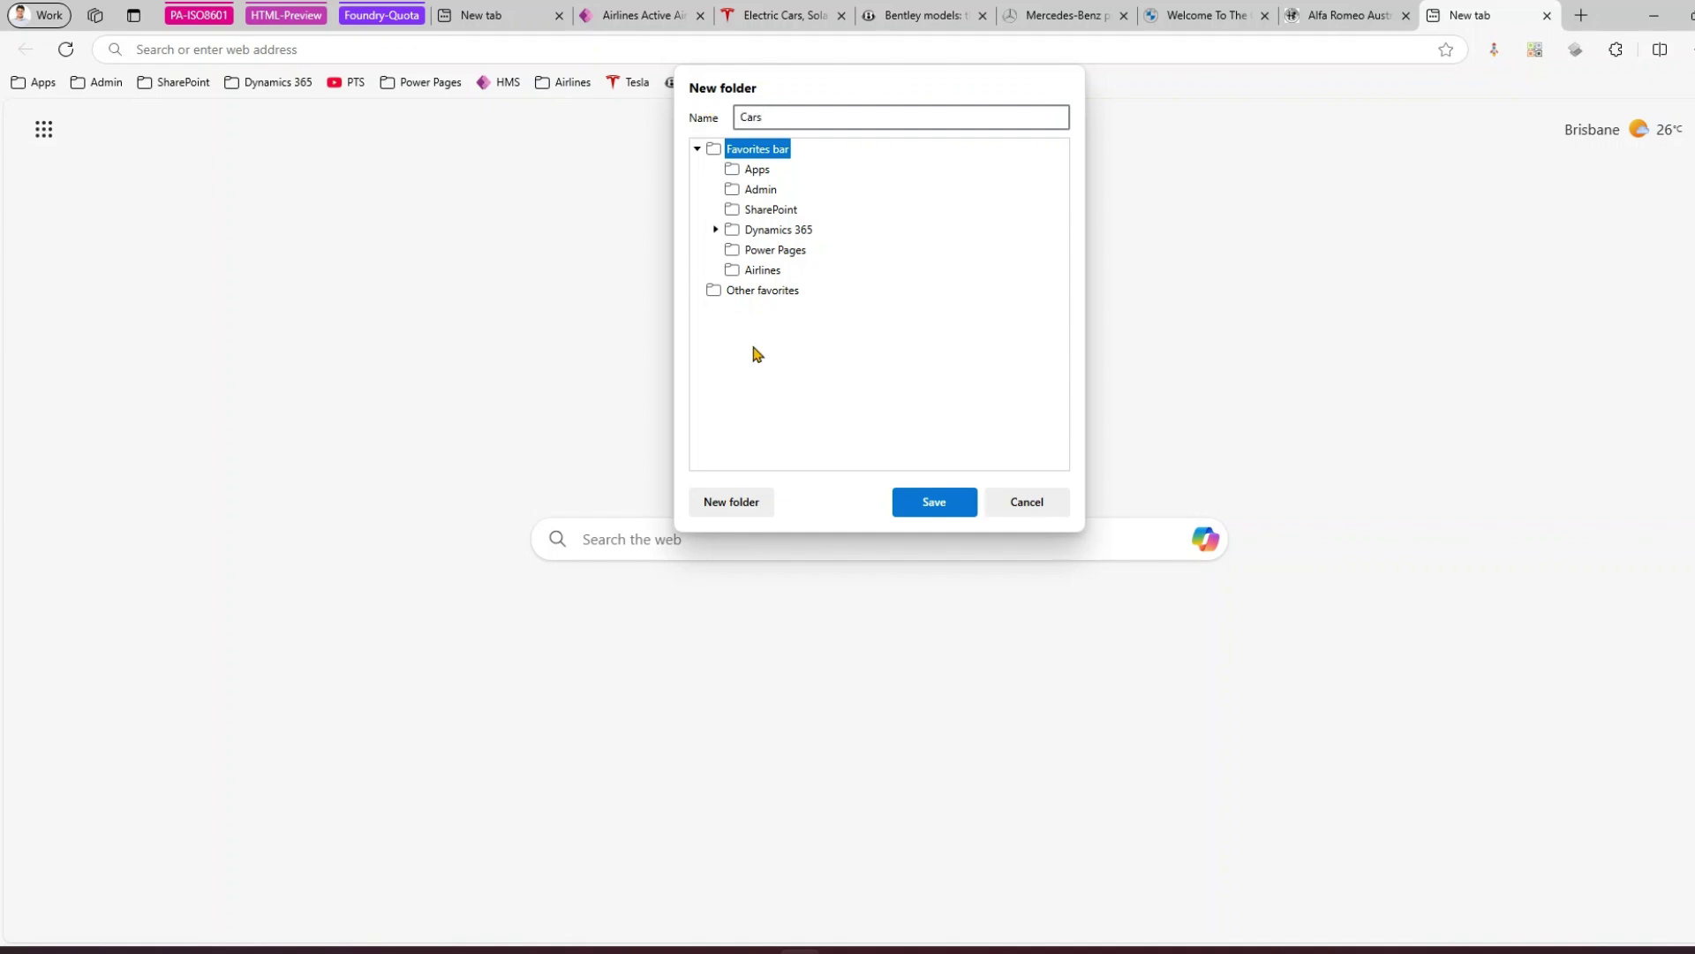
left_click(936, 501)
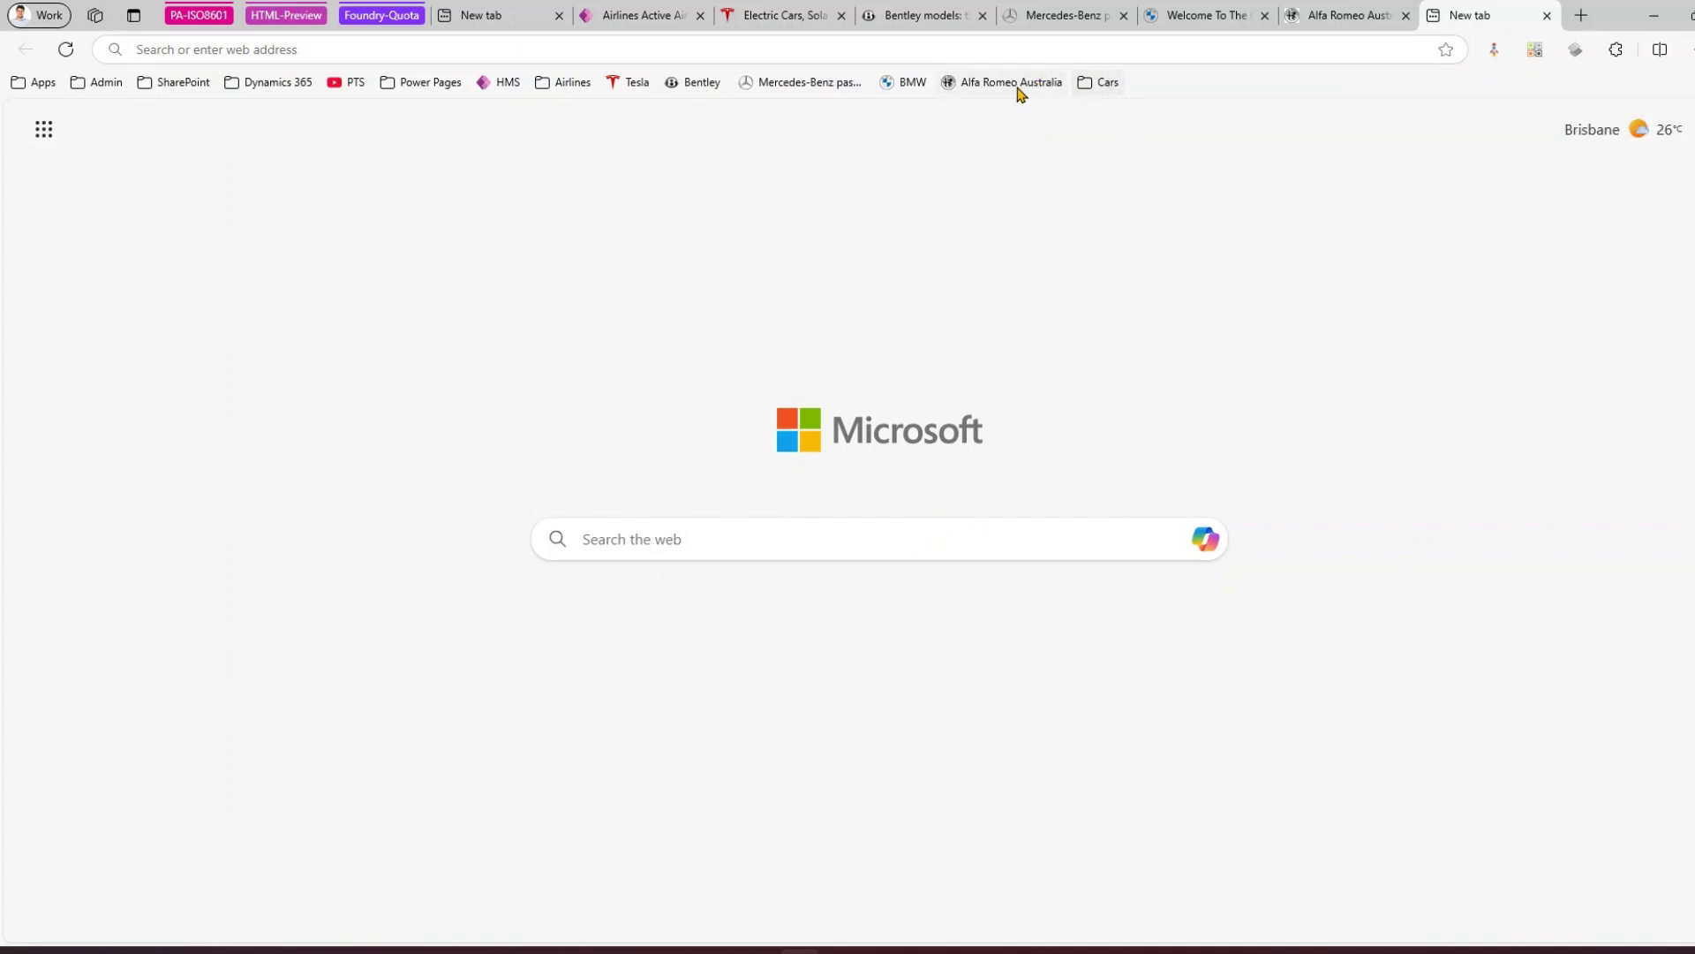
Move the Alfa Romeo Australia and BMW favorites from the Favorites bar into the Cars folder
left_click_drag(1003, 86, 1105, 93)
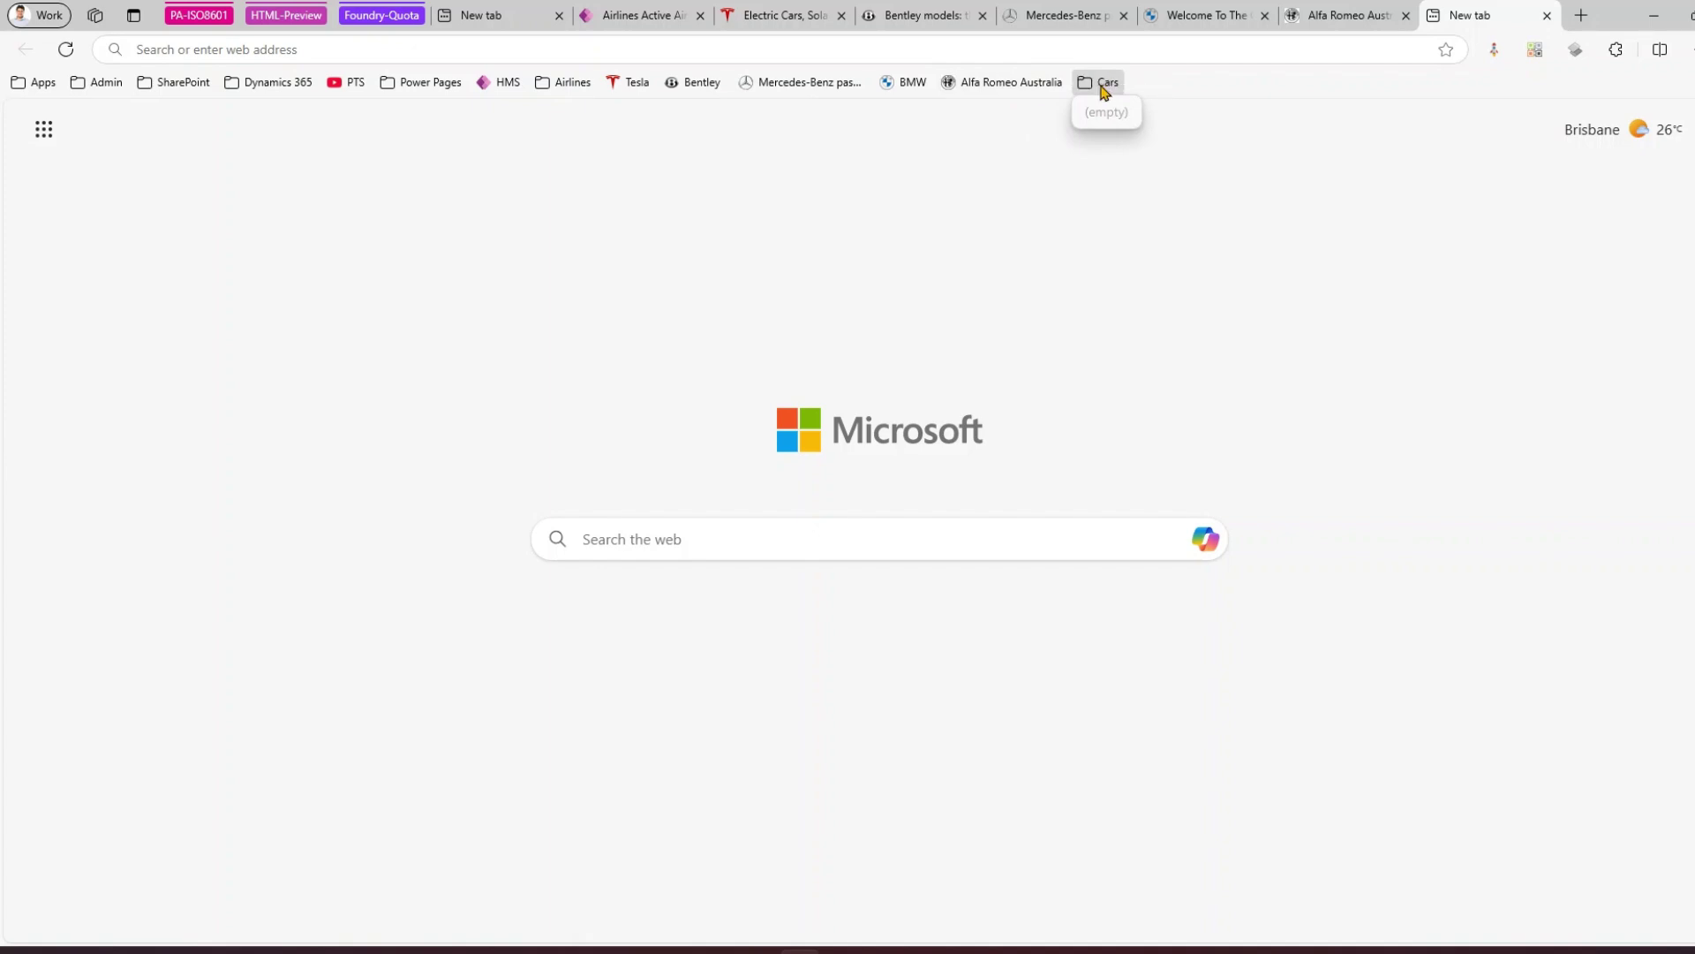
left_click_drag(982, 84, 1098, 80)
left_click_drag(904, 88, 963, 82)
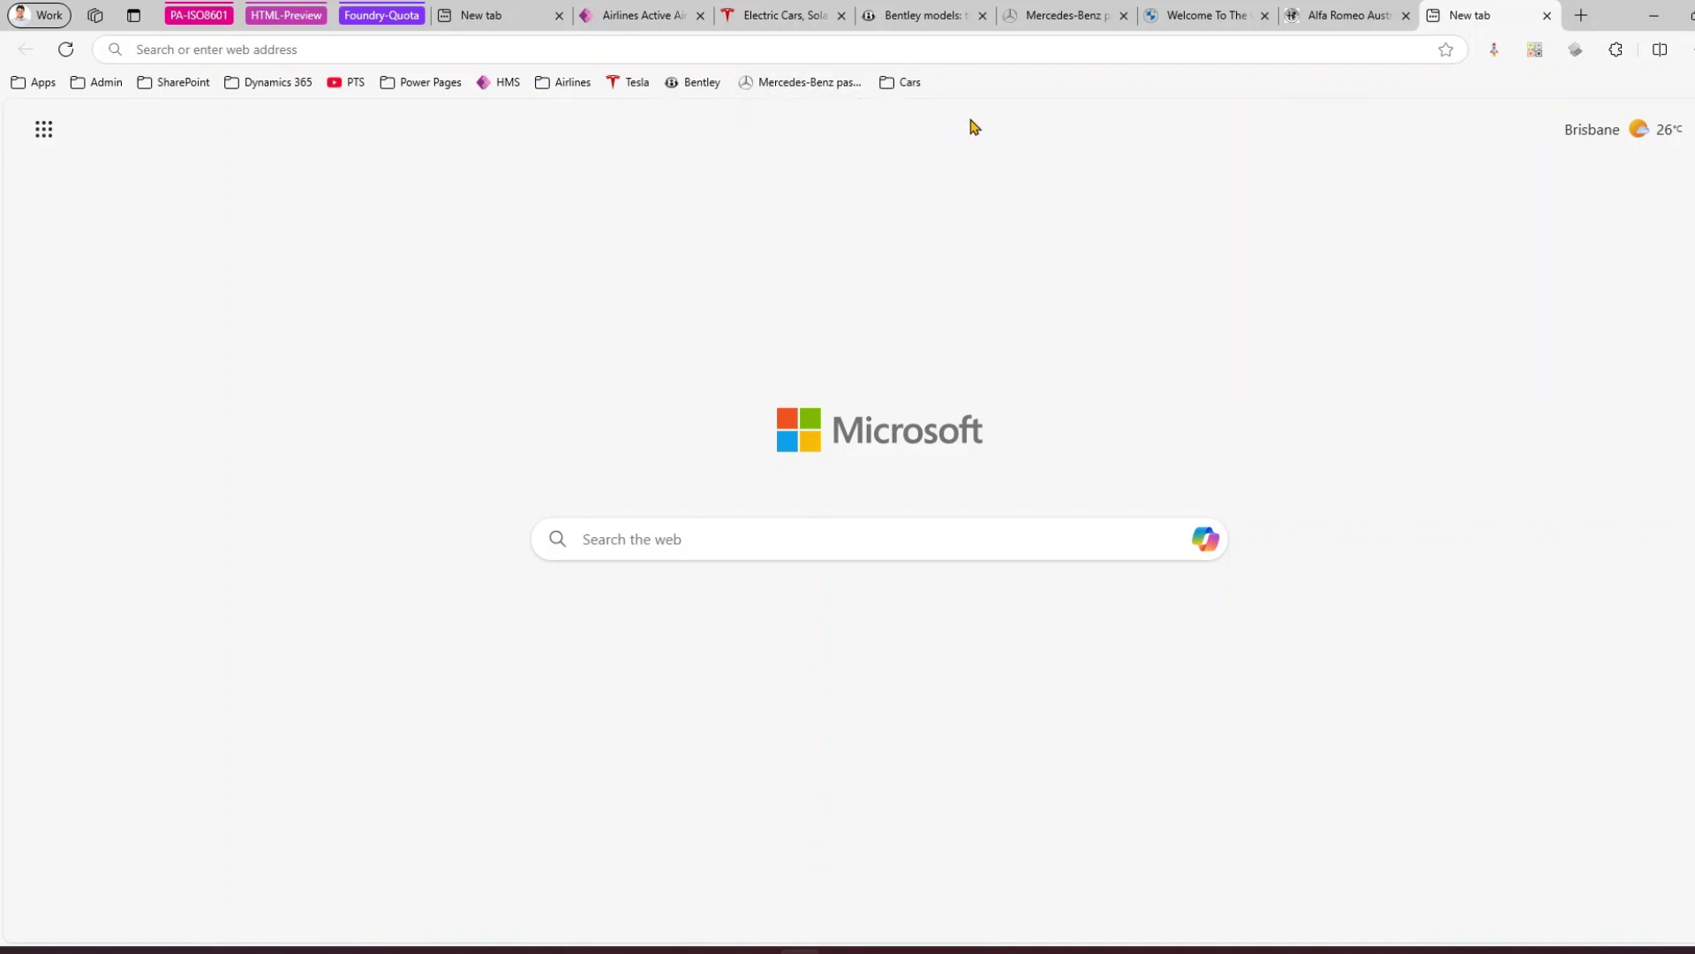
Open the favorites management page and move the Cars folder directly after the Apps folder
right_click(1139, 83)
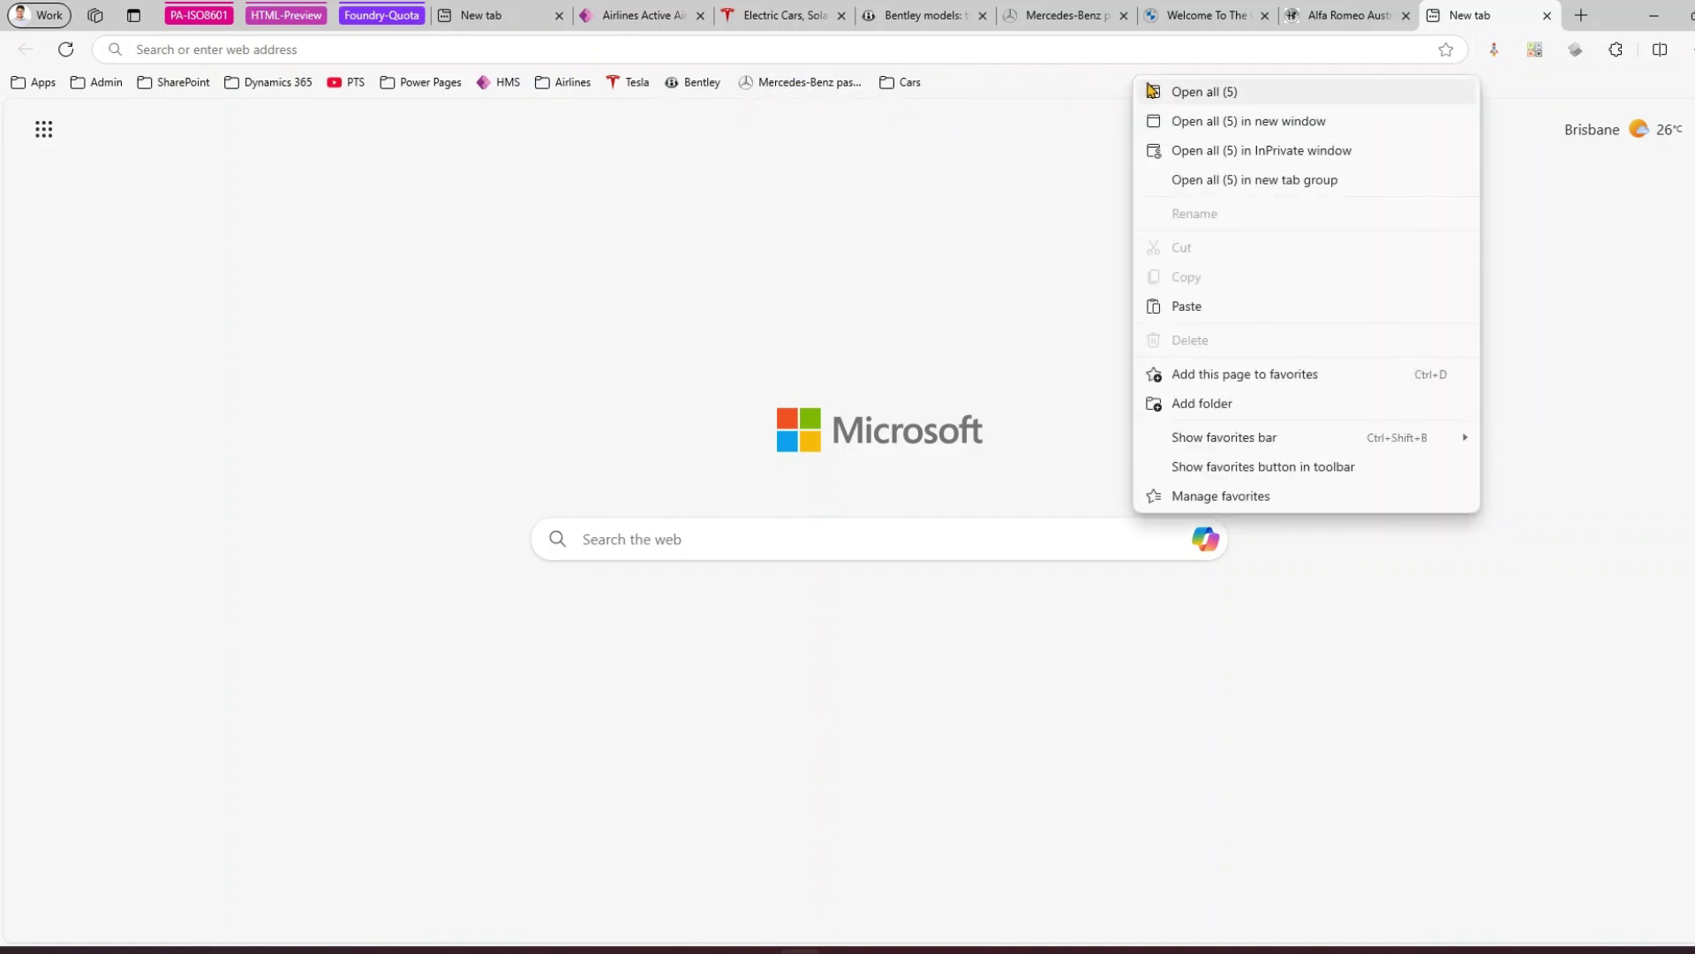
left_click(1239, 497)
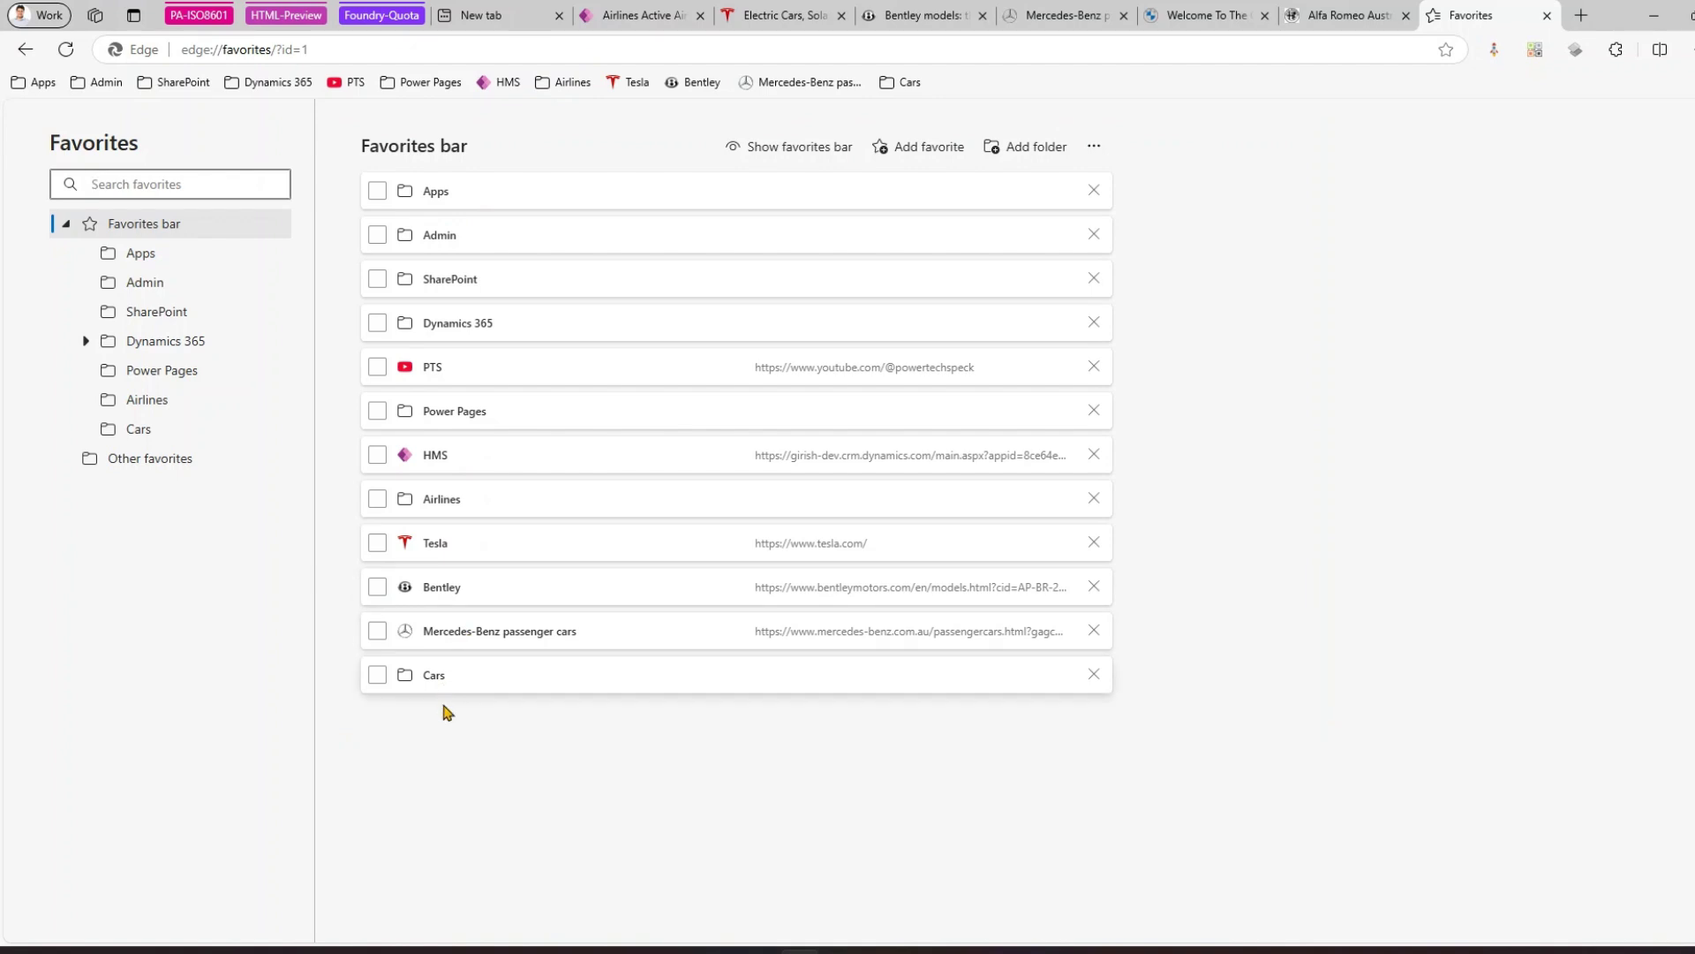
left_click_drag(483, 687, 495, 235)
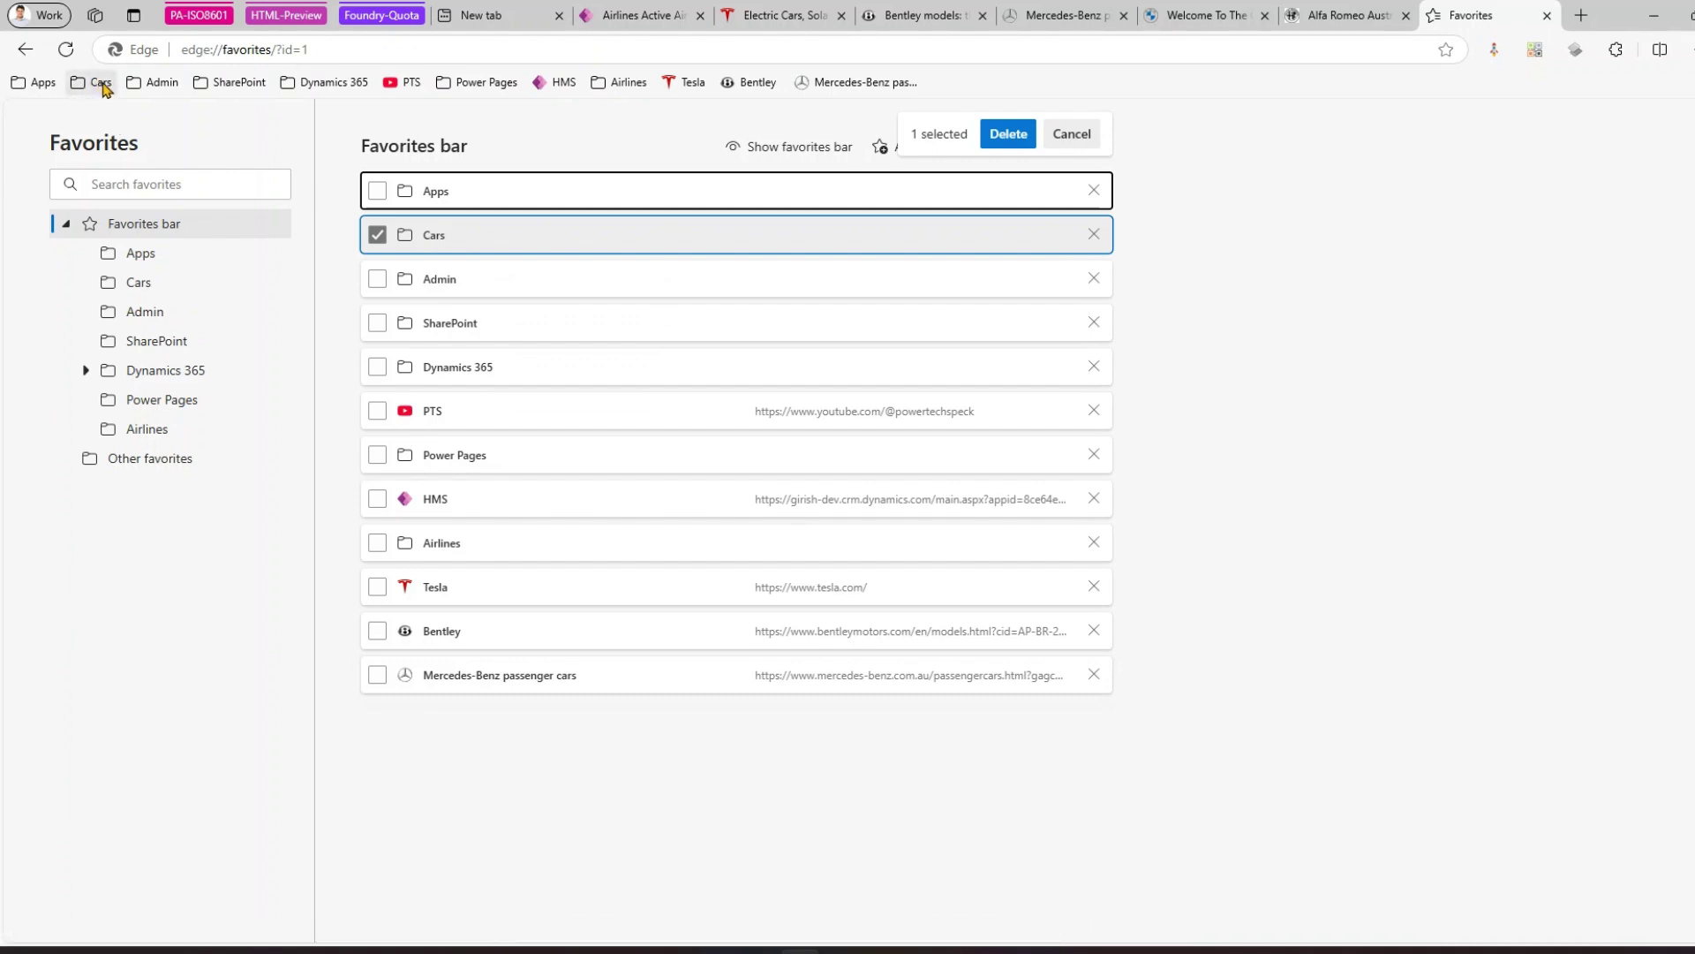
left_click(374, 239)
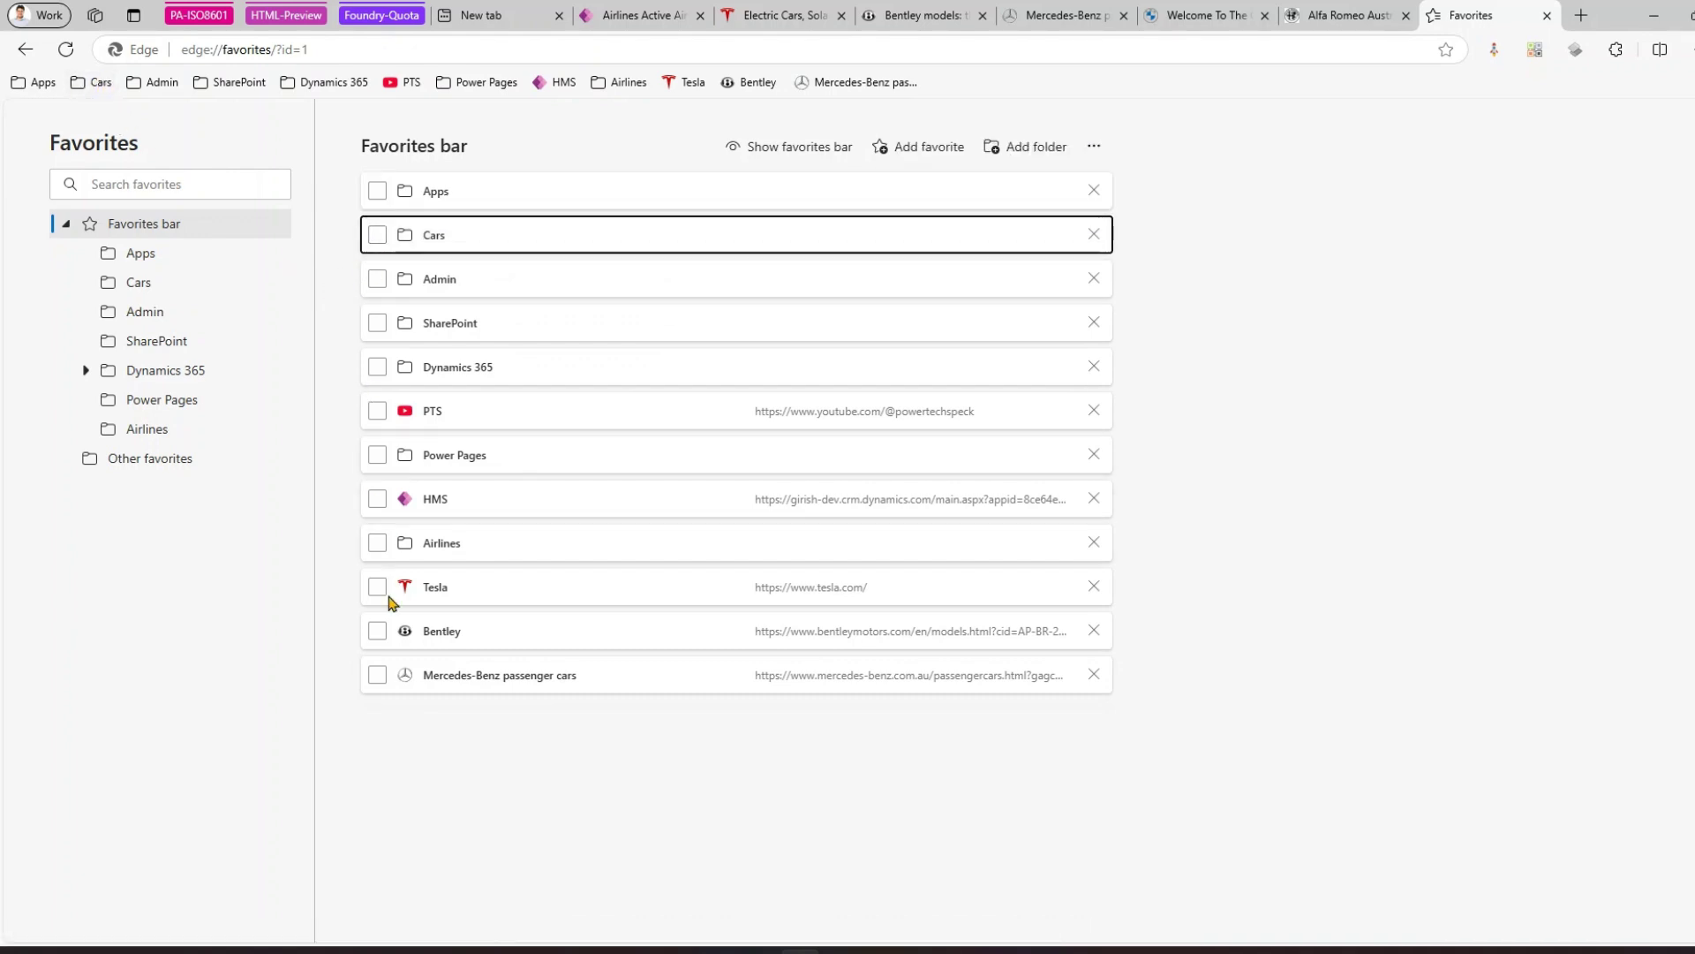
Move the Mercedes-Benz passenger cars favorite into the Cars folder and check the folder's contents
left_click(377, 675)
left_click_drag(596, 678, 540, 279)
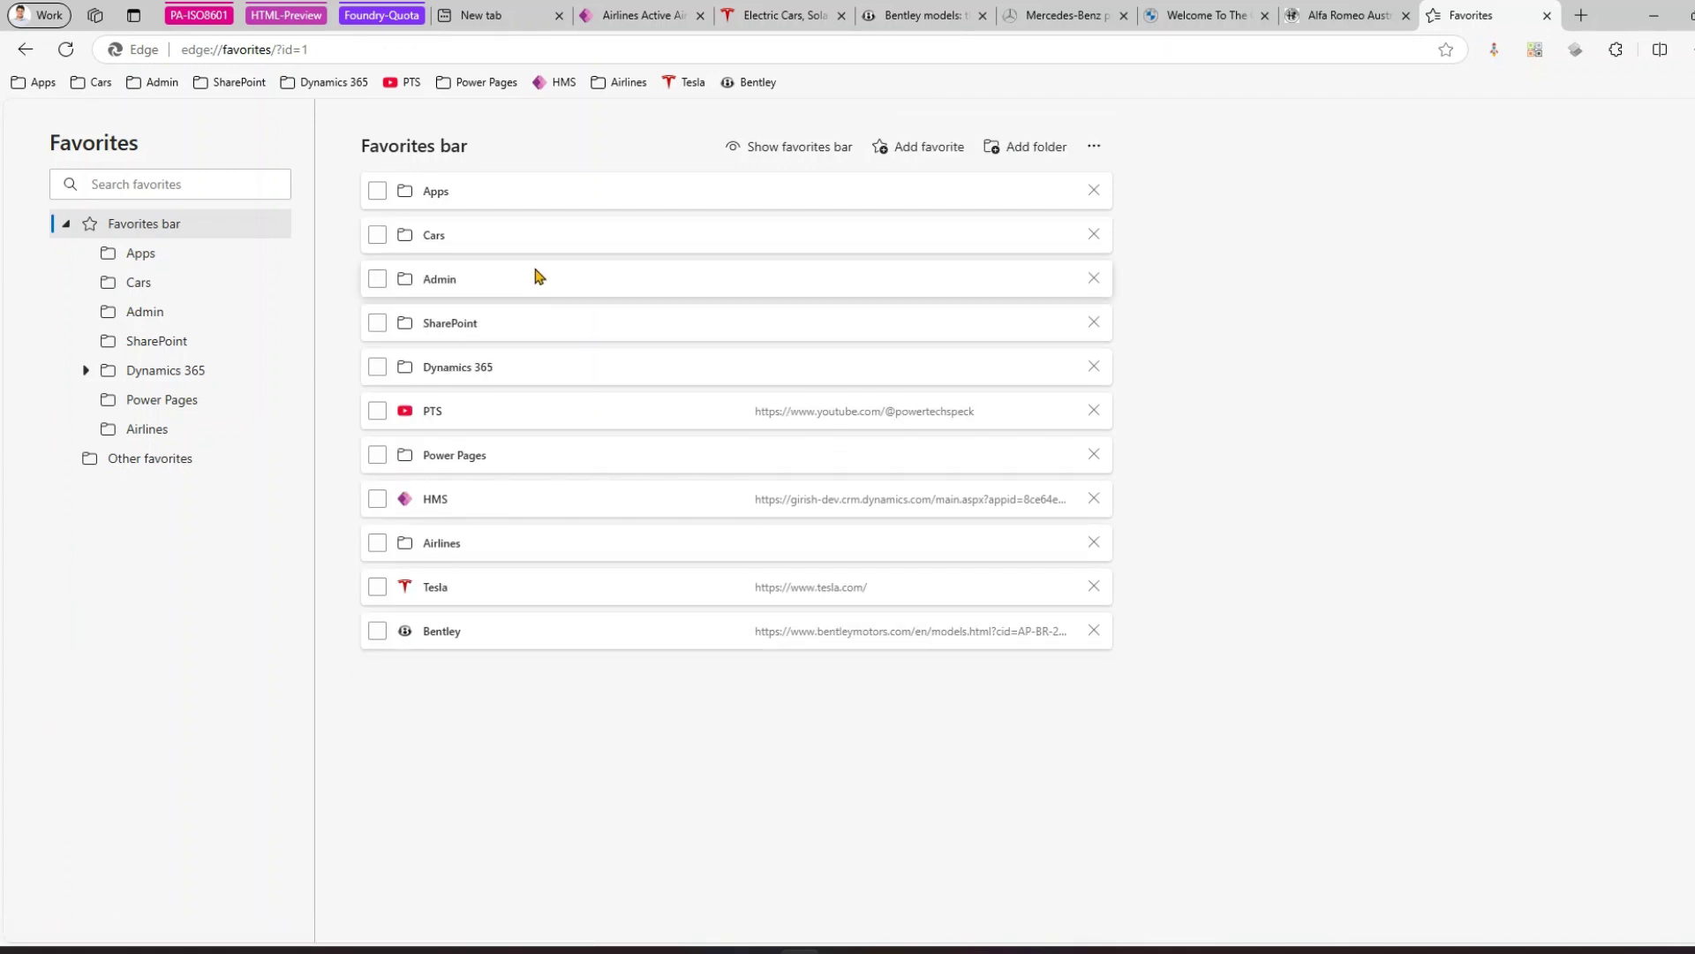
left_click(132, 286)
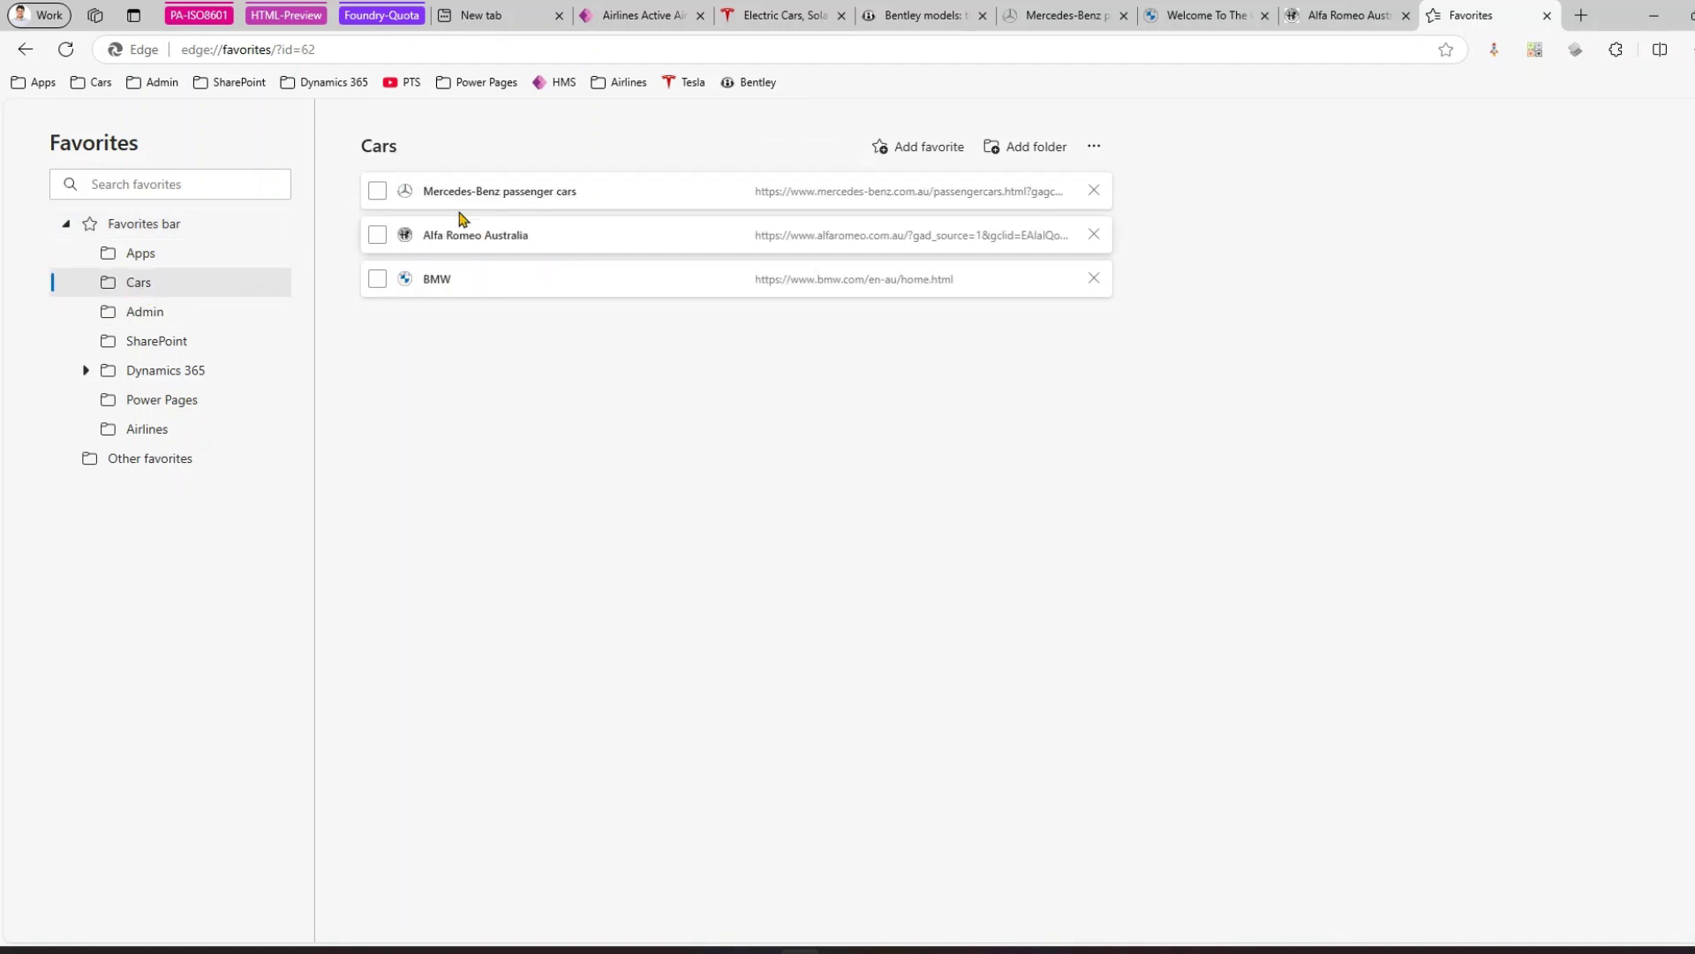
Move the Bentley and Tesla favorites together from the Favorites bar into the Cars folder, and open that folder
left_click(152, 225)
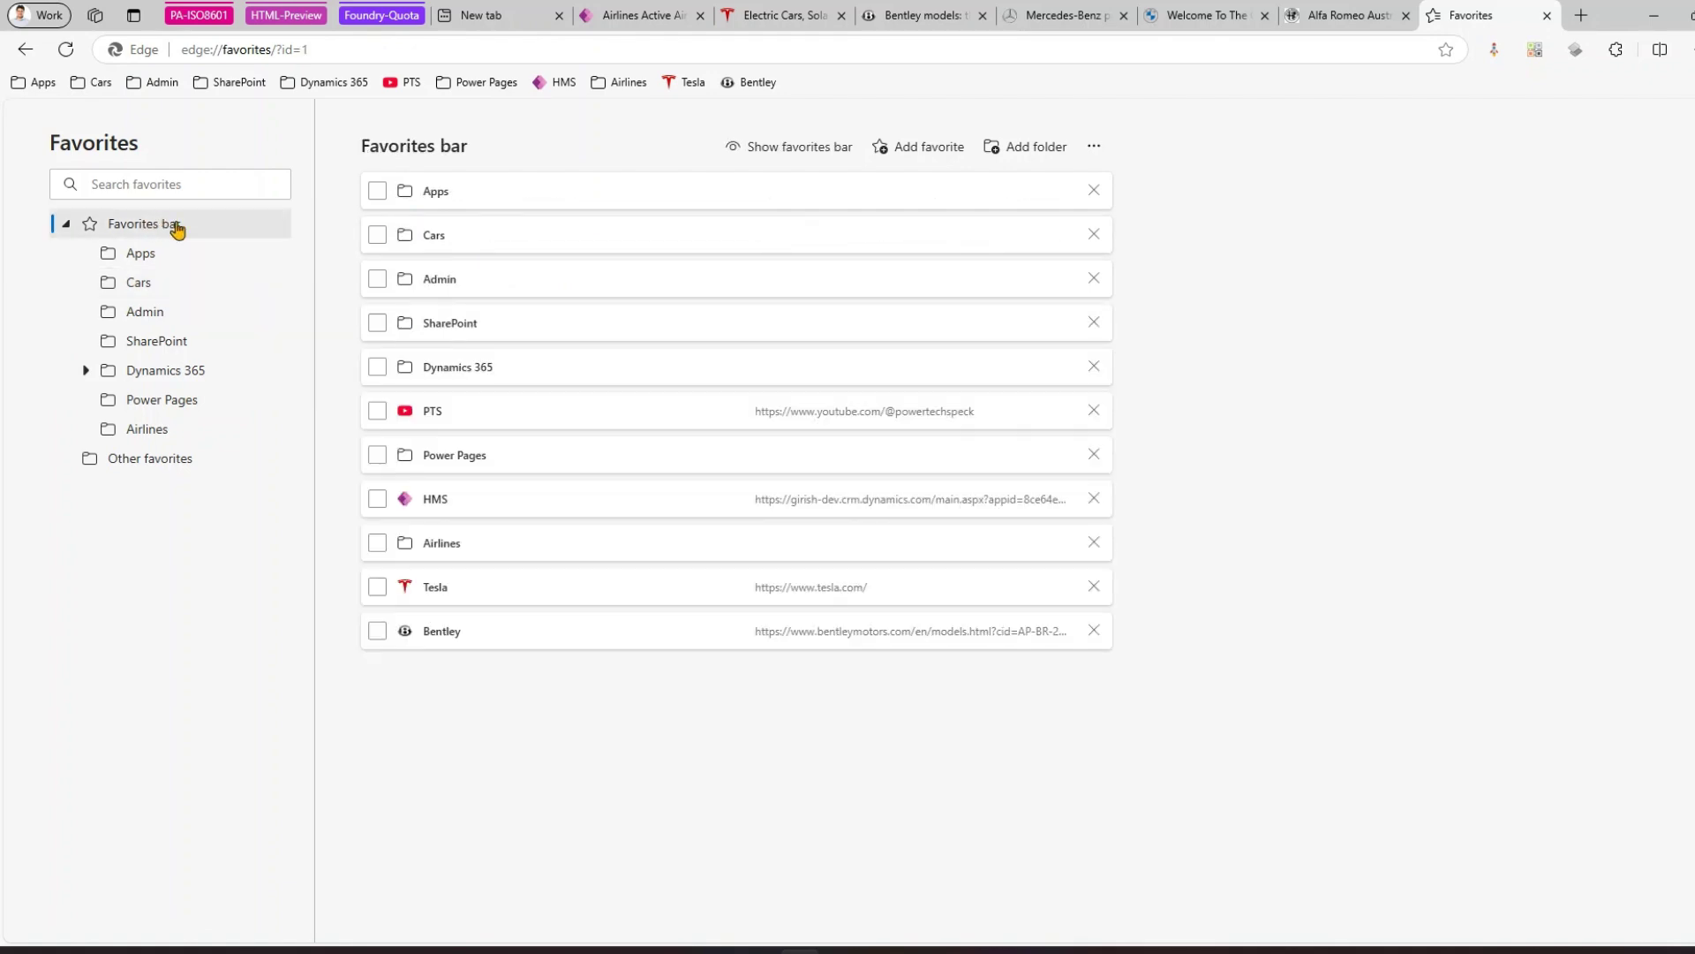
left_click(377, 631)
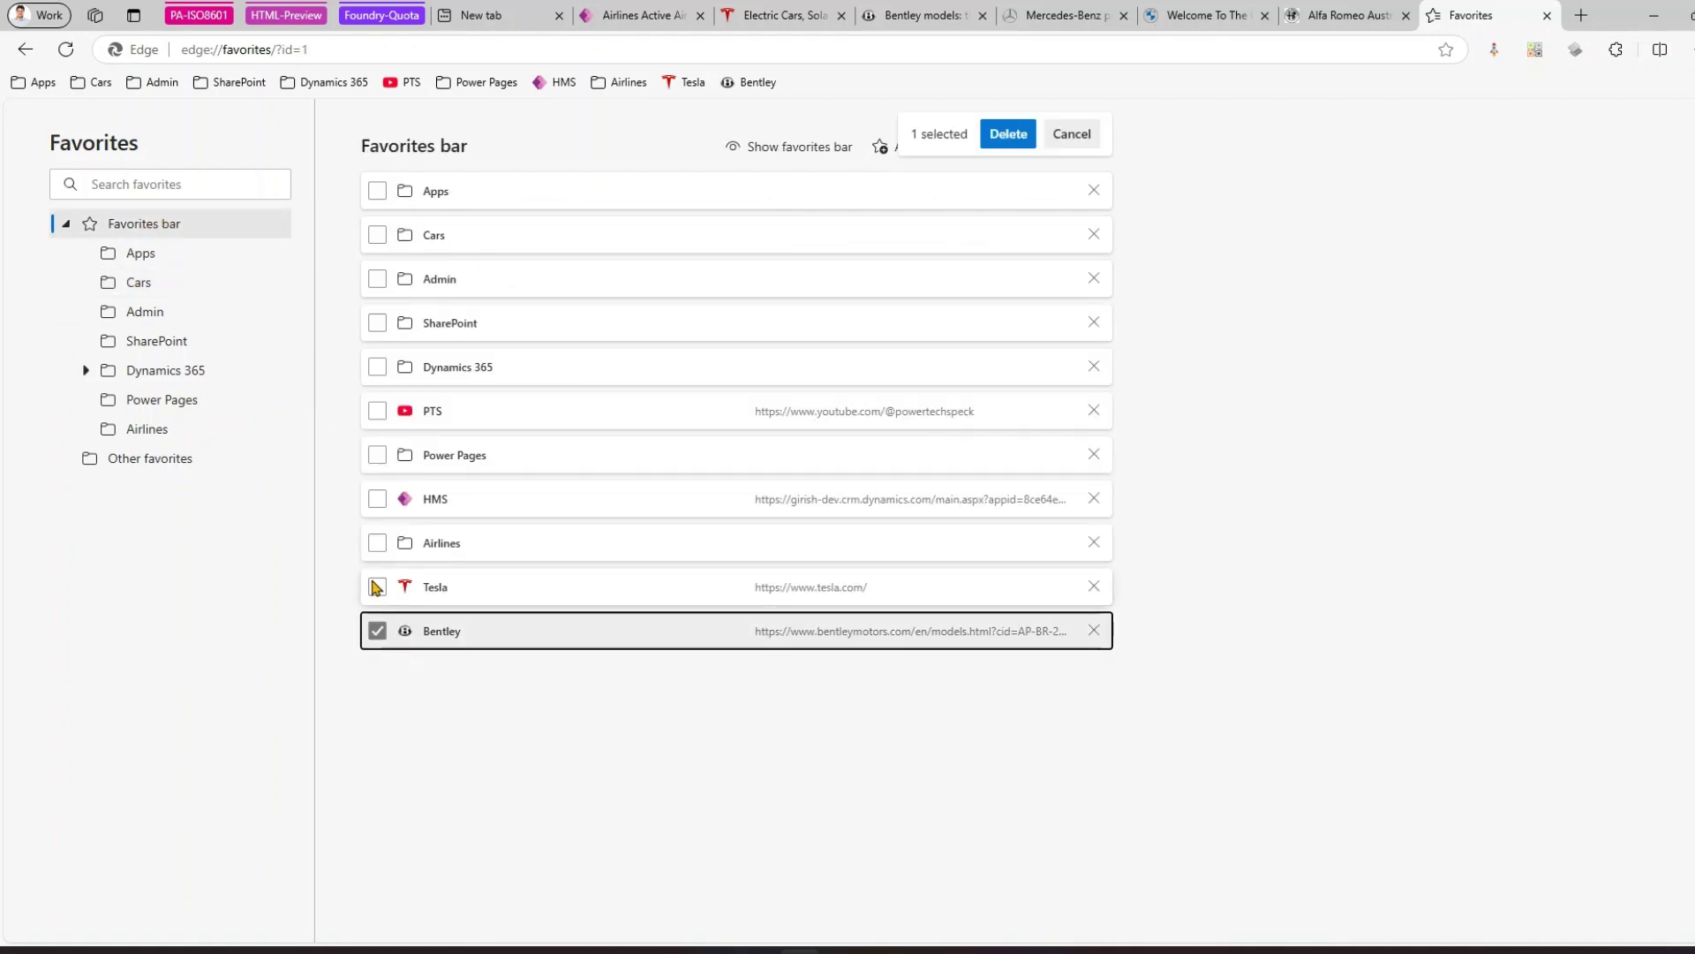
left_click(377, 586)
left_click_drag(465, 588, 486, 276)
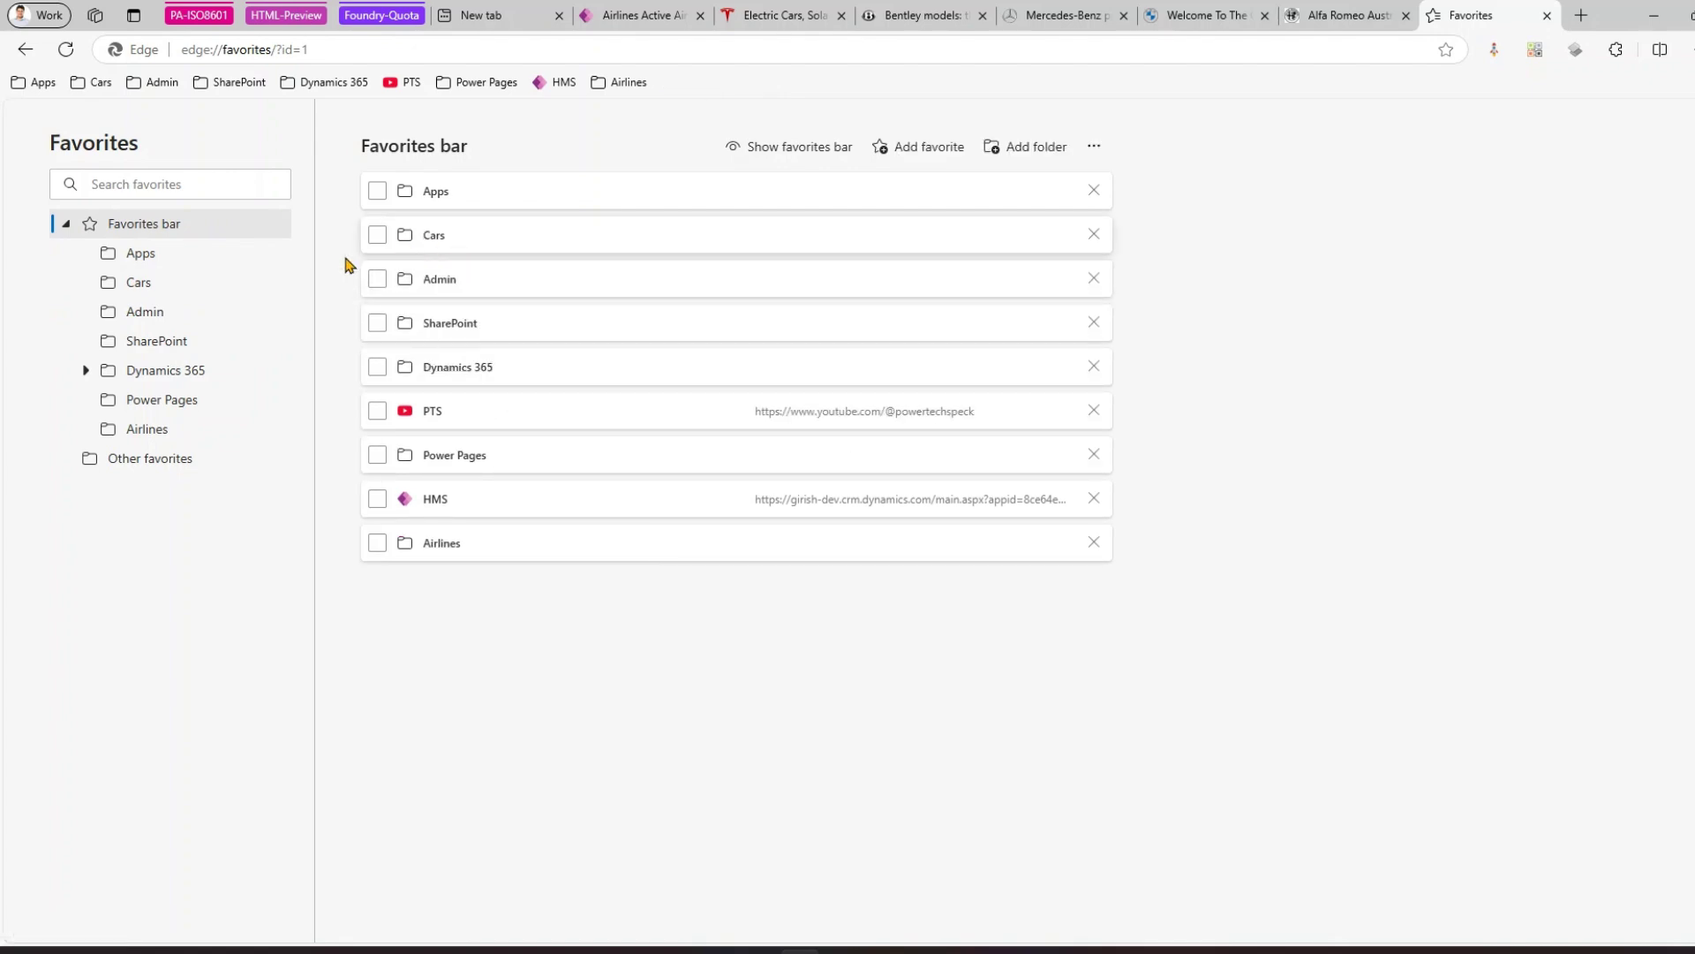
left_click(144, 283)
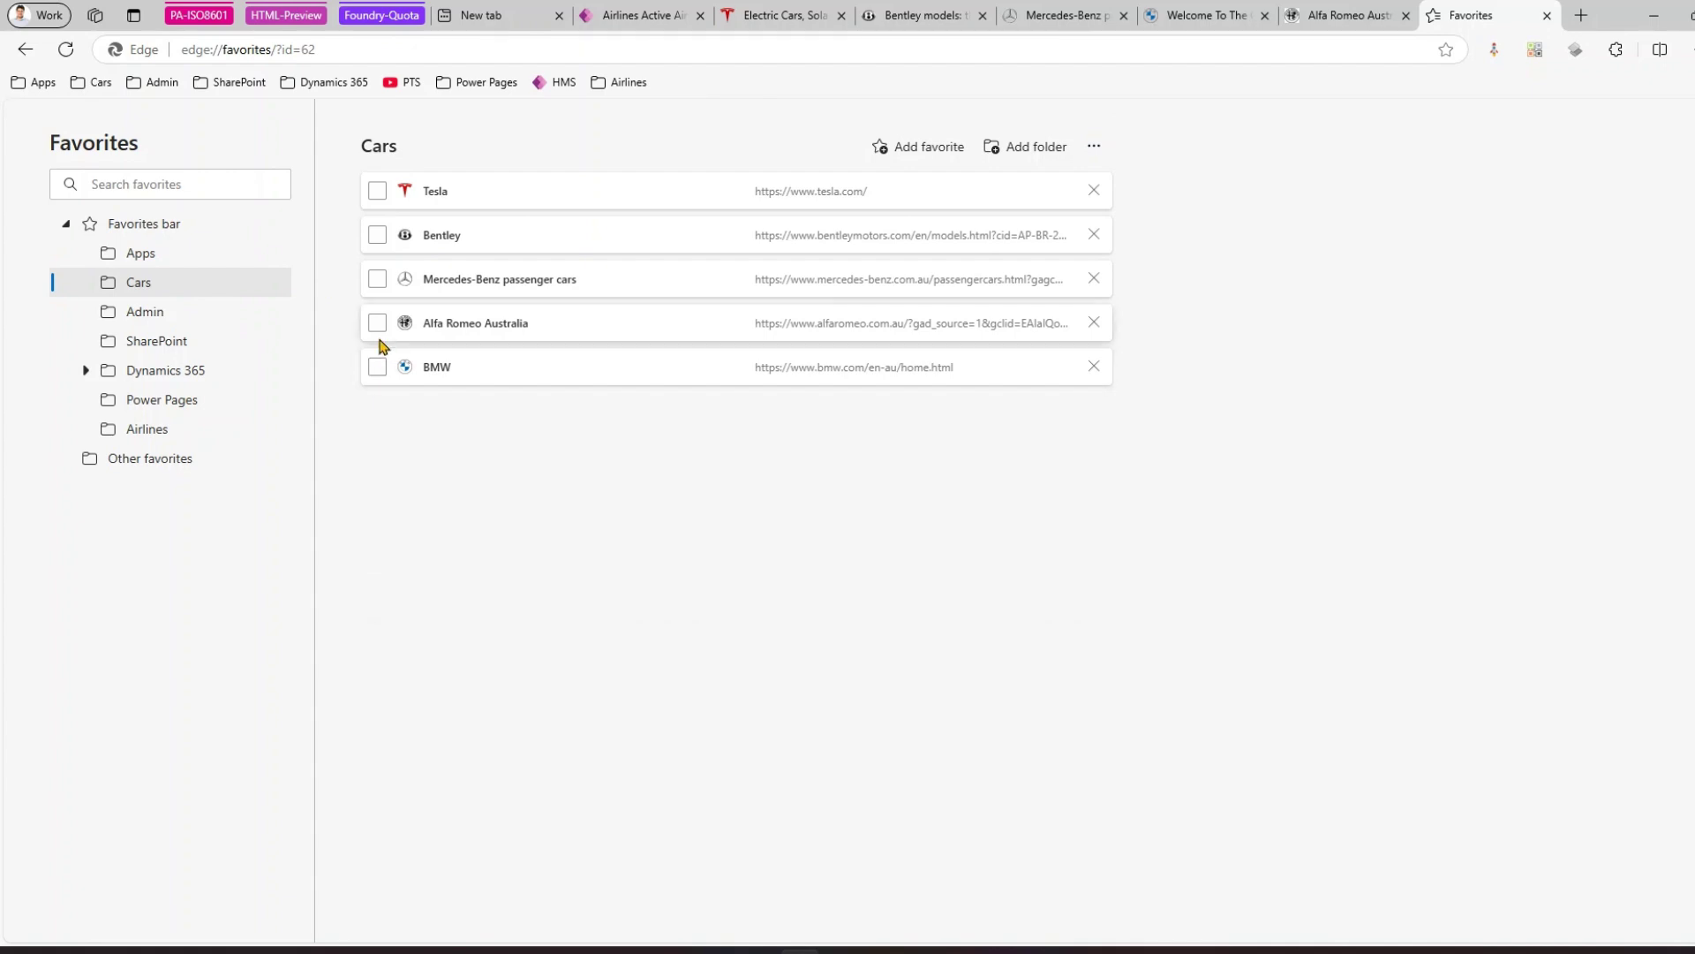
left_click(378, 367)
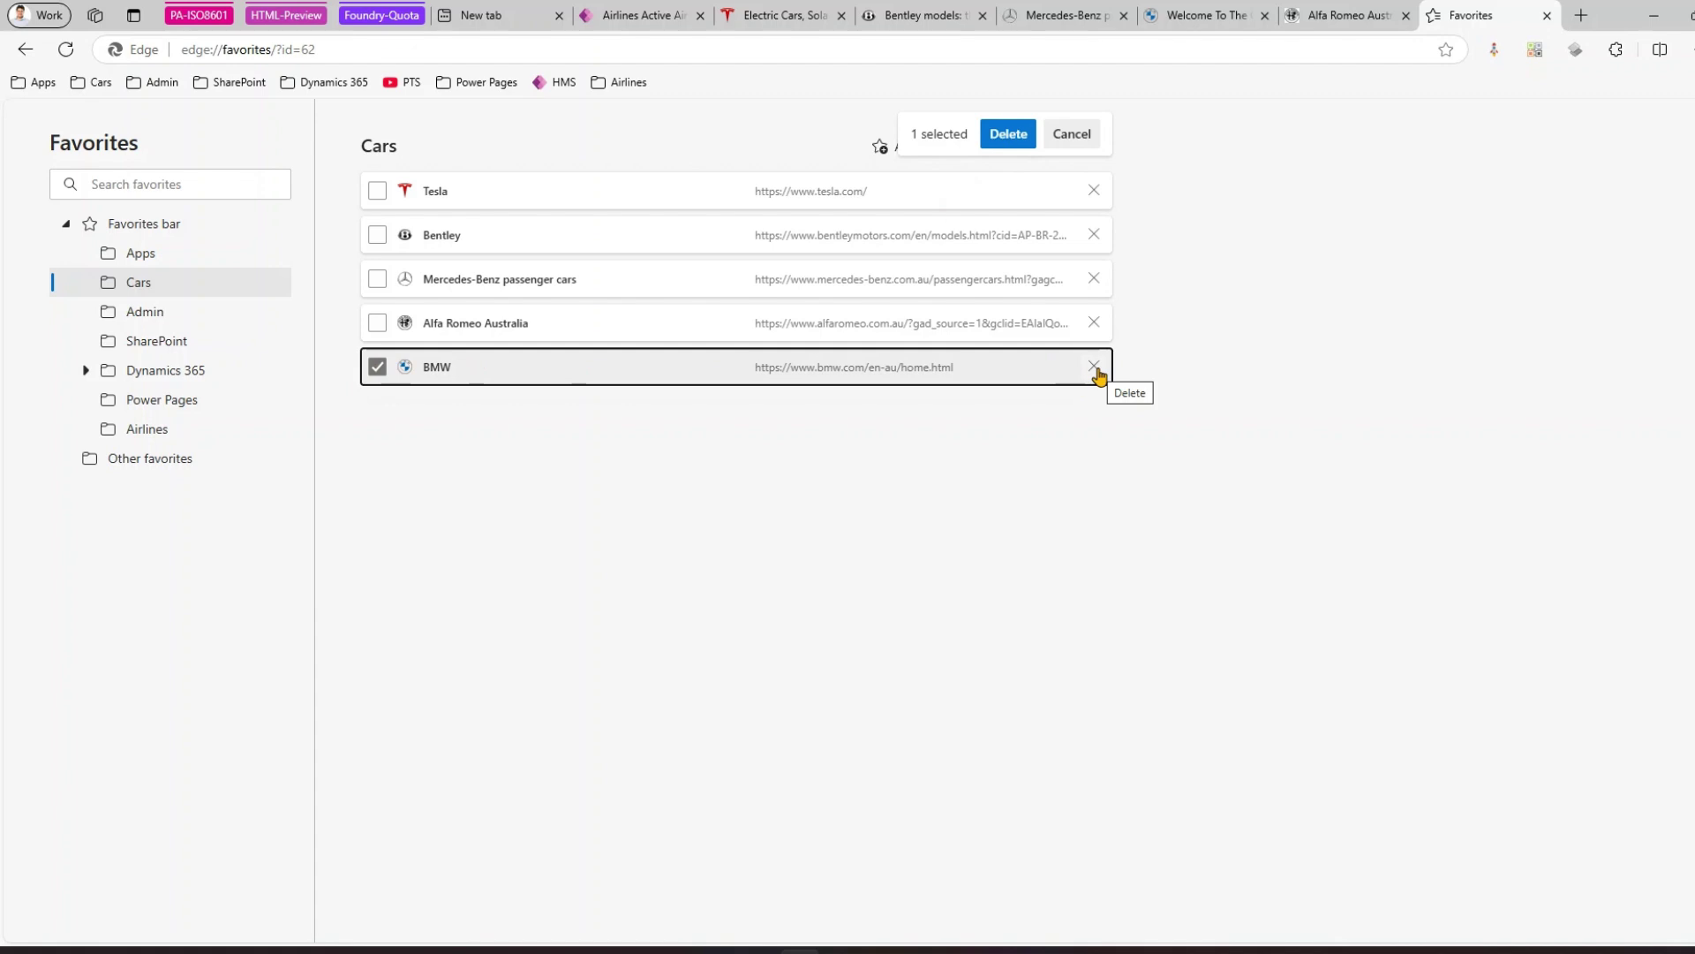
key("Escape")
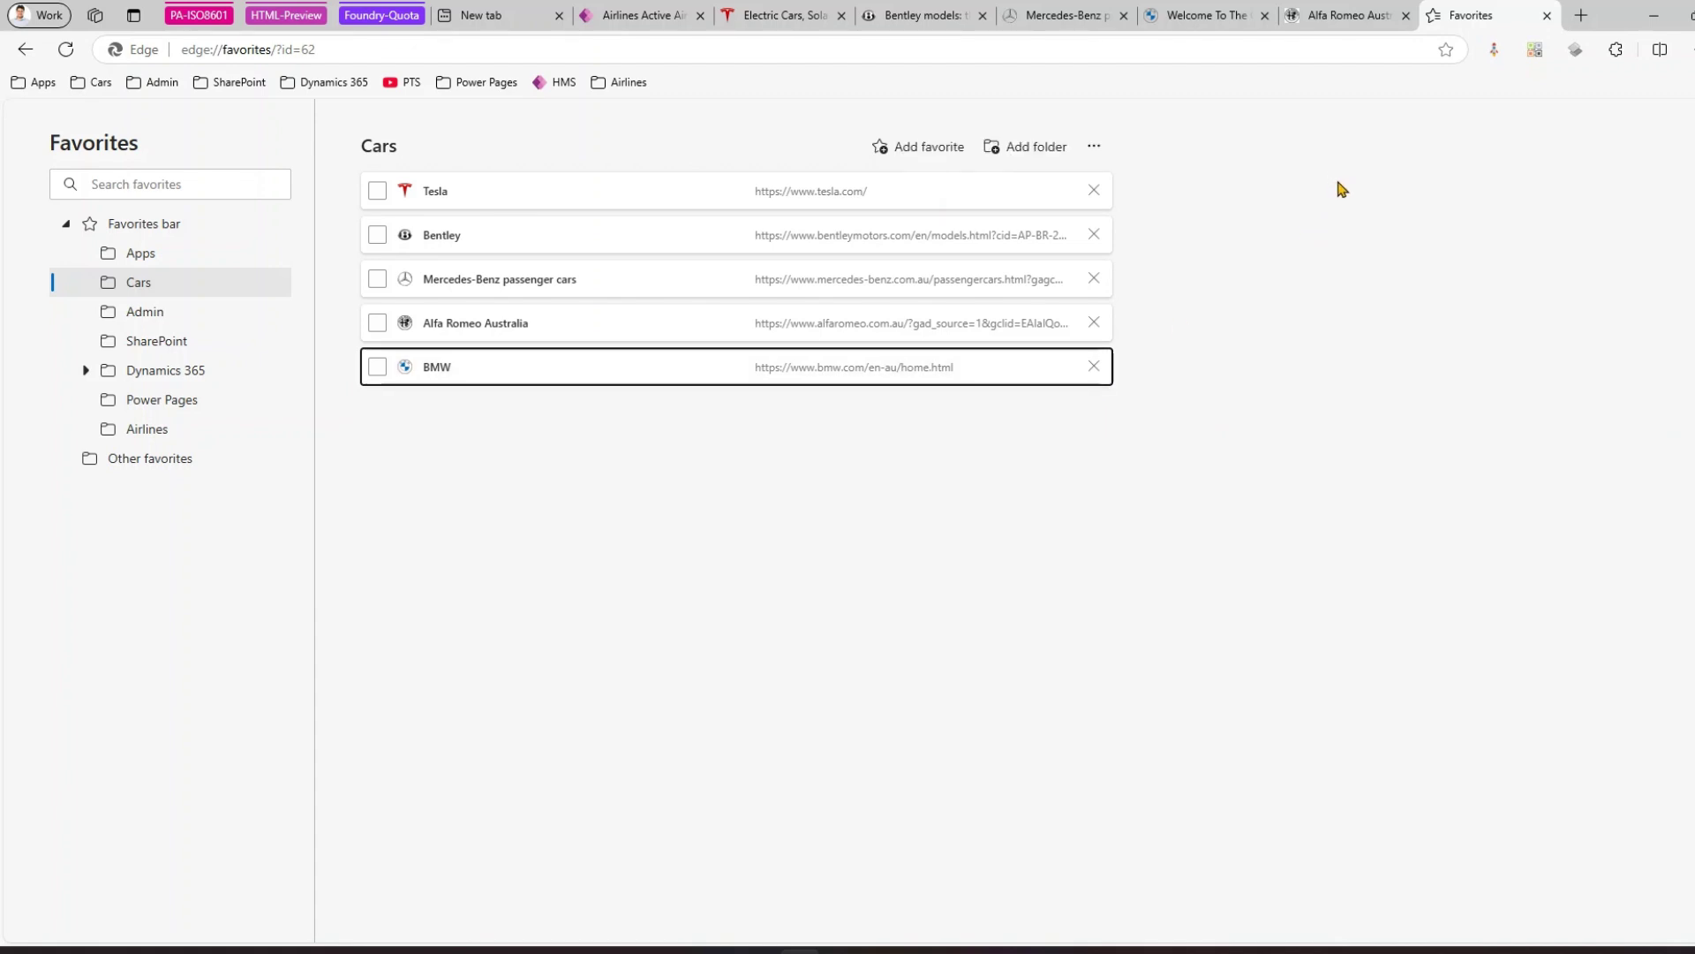
Open the Models page on the BMW website and save it as a favorite in the Cars folder
mouse_move(1211, 10)
left_click(1193, 27)
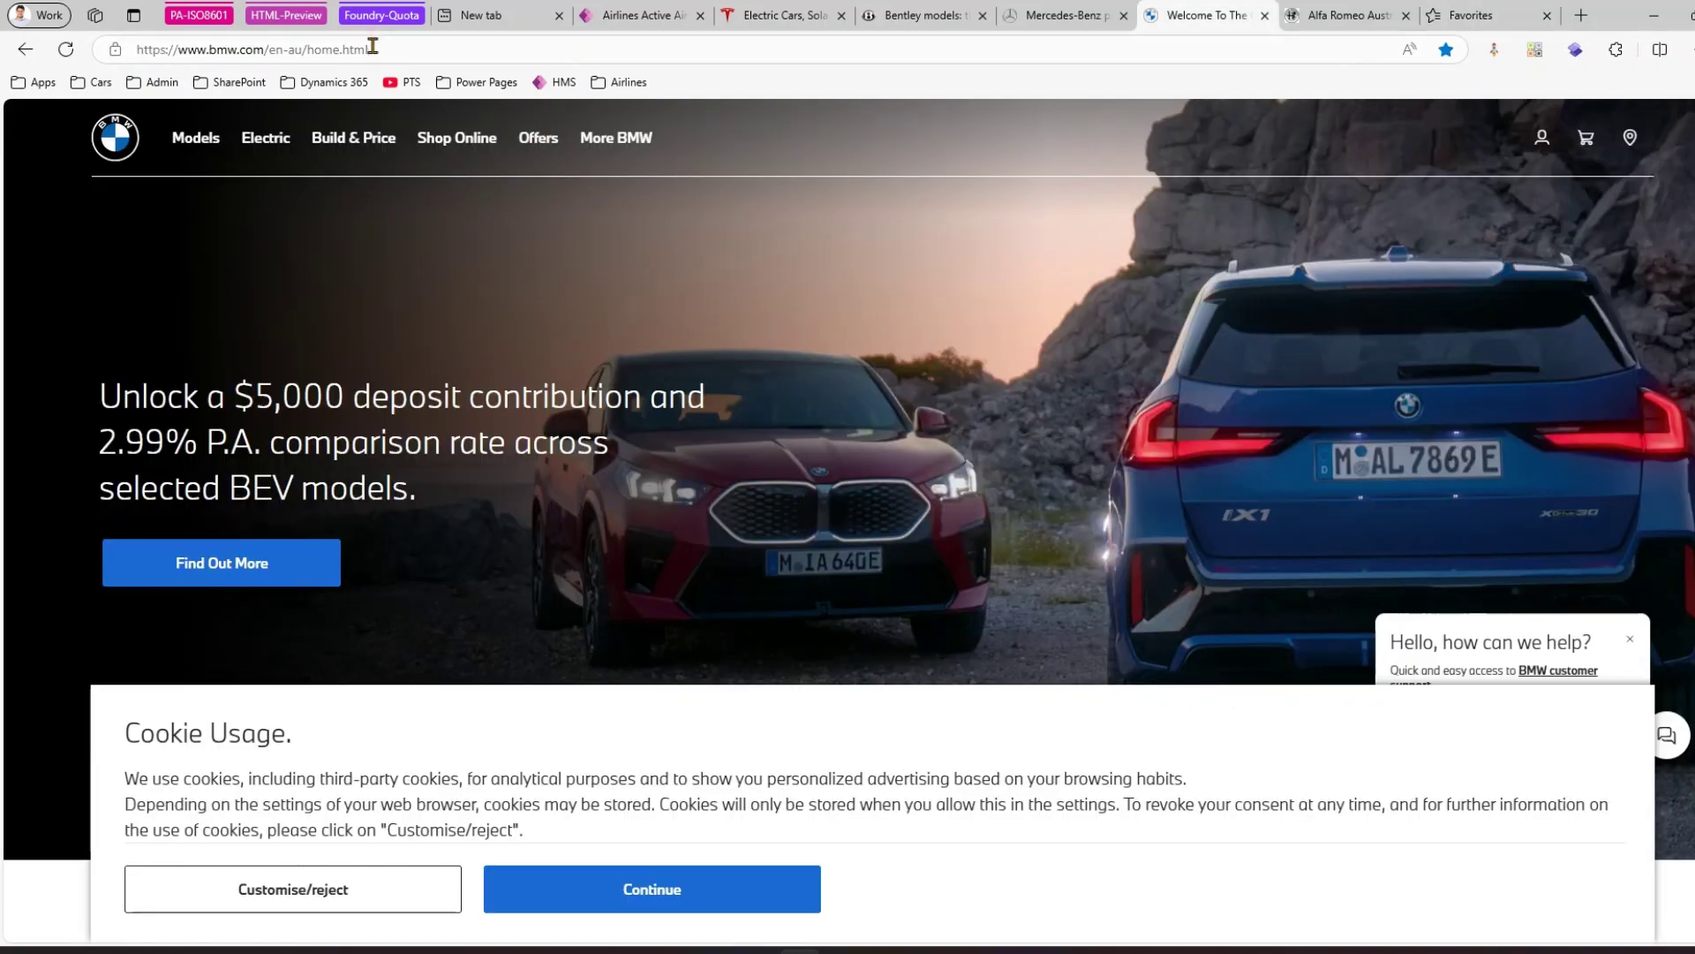
left_click(377, 50)
left_click(206, 141)
left_click(1444, 50)
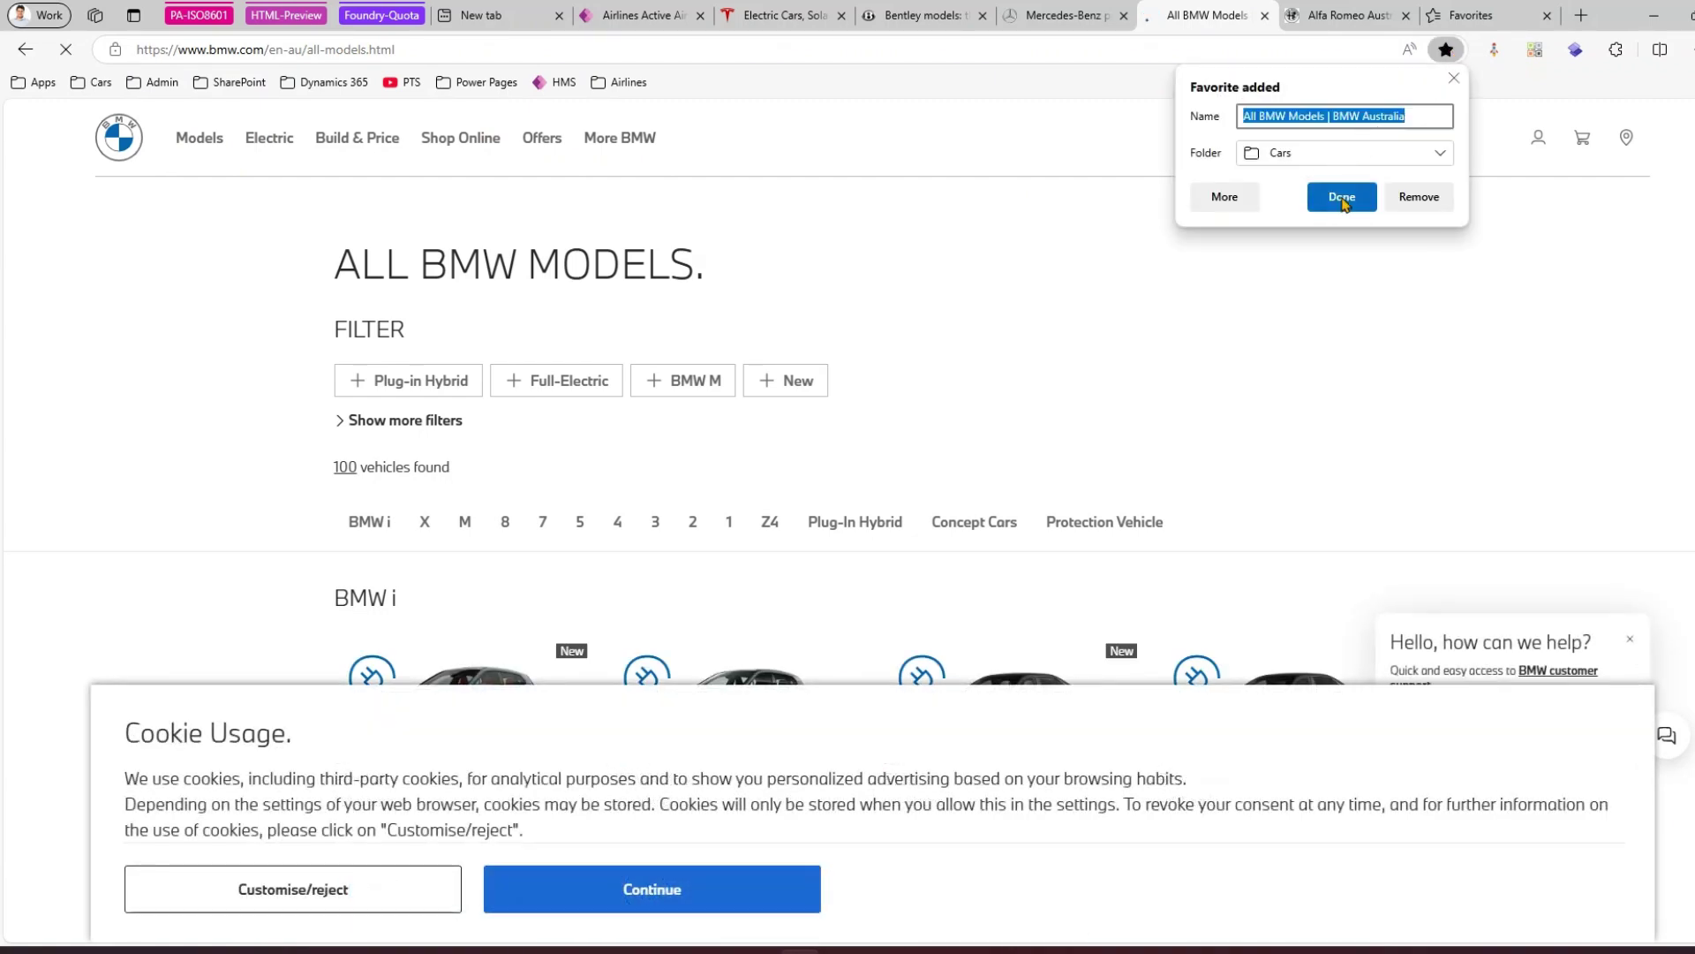
left_click(1344, 201)
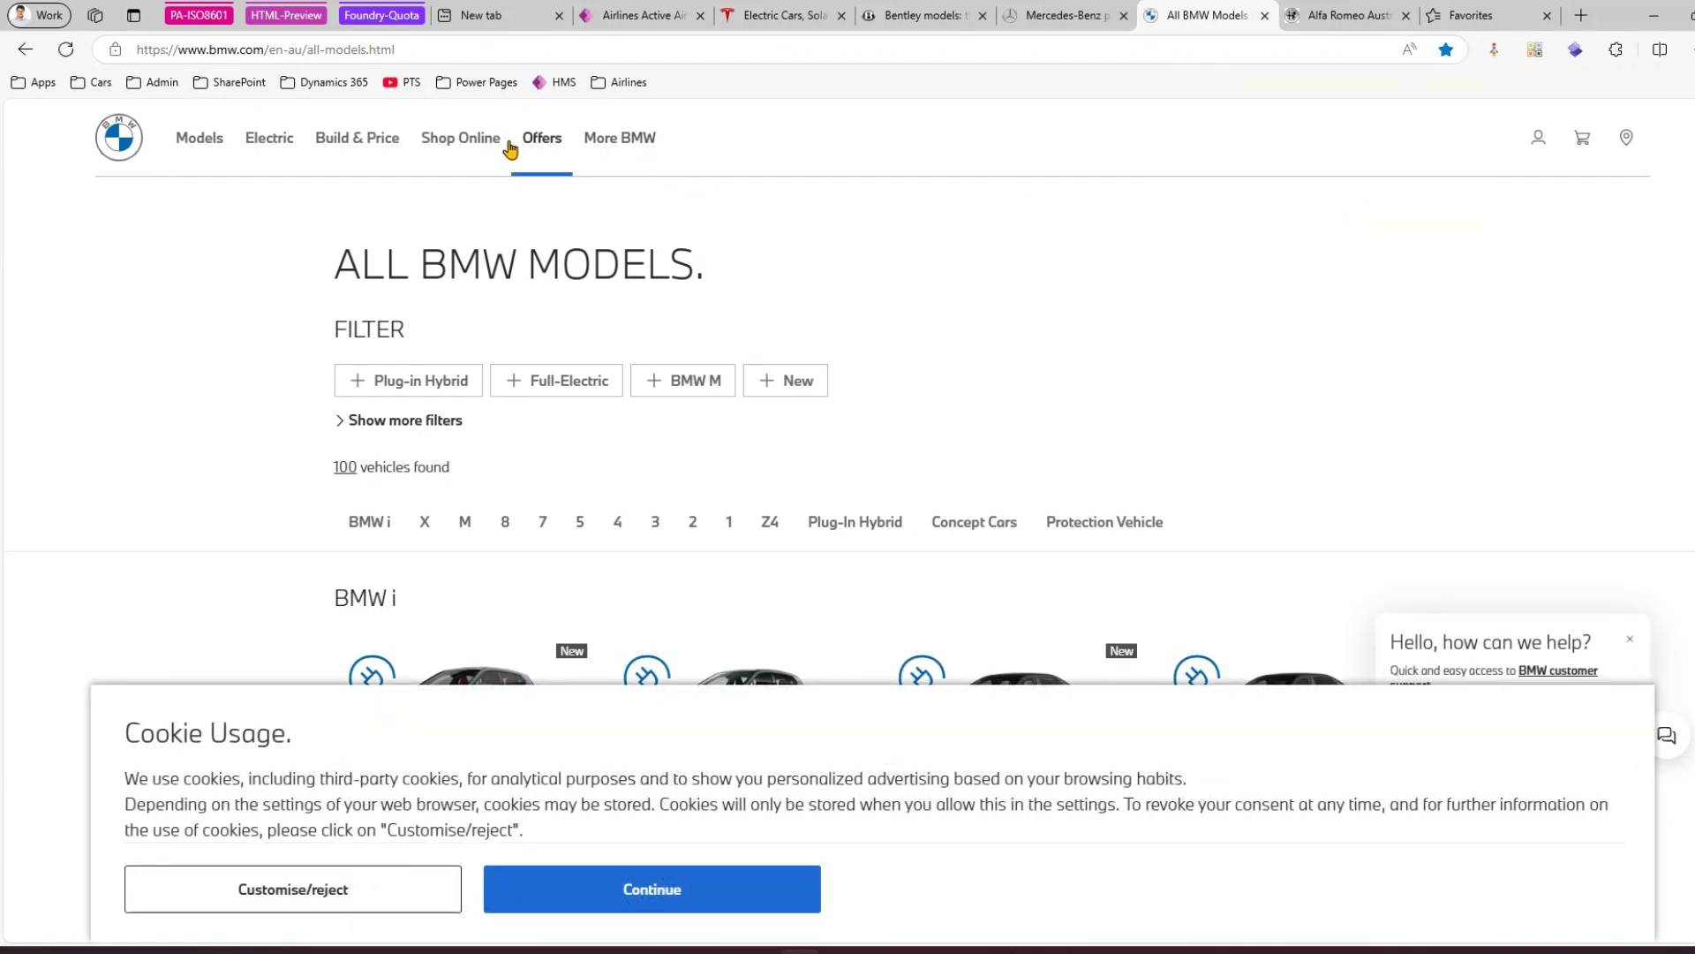
Open the Electric page on the BMW website and save it as a favorite in the Cars folder
left_click(194, 144)
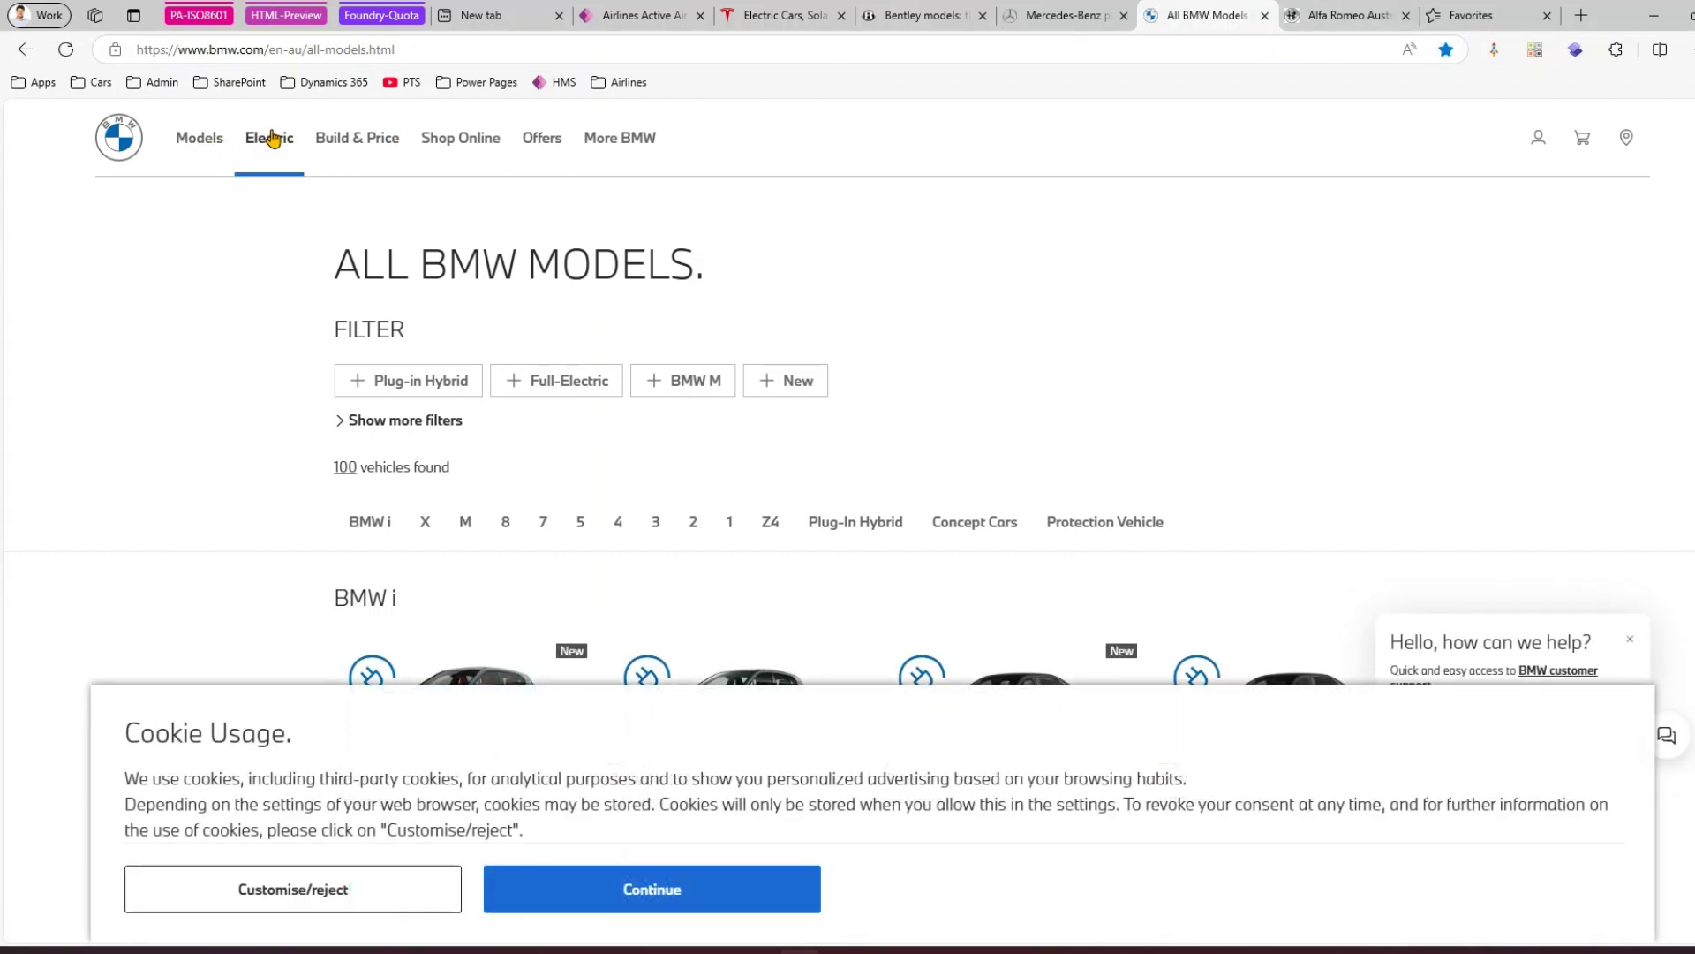
left_click(268, 139)
left_click(194, 258)
left_click(1447, 53)
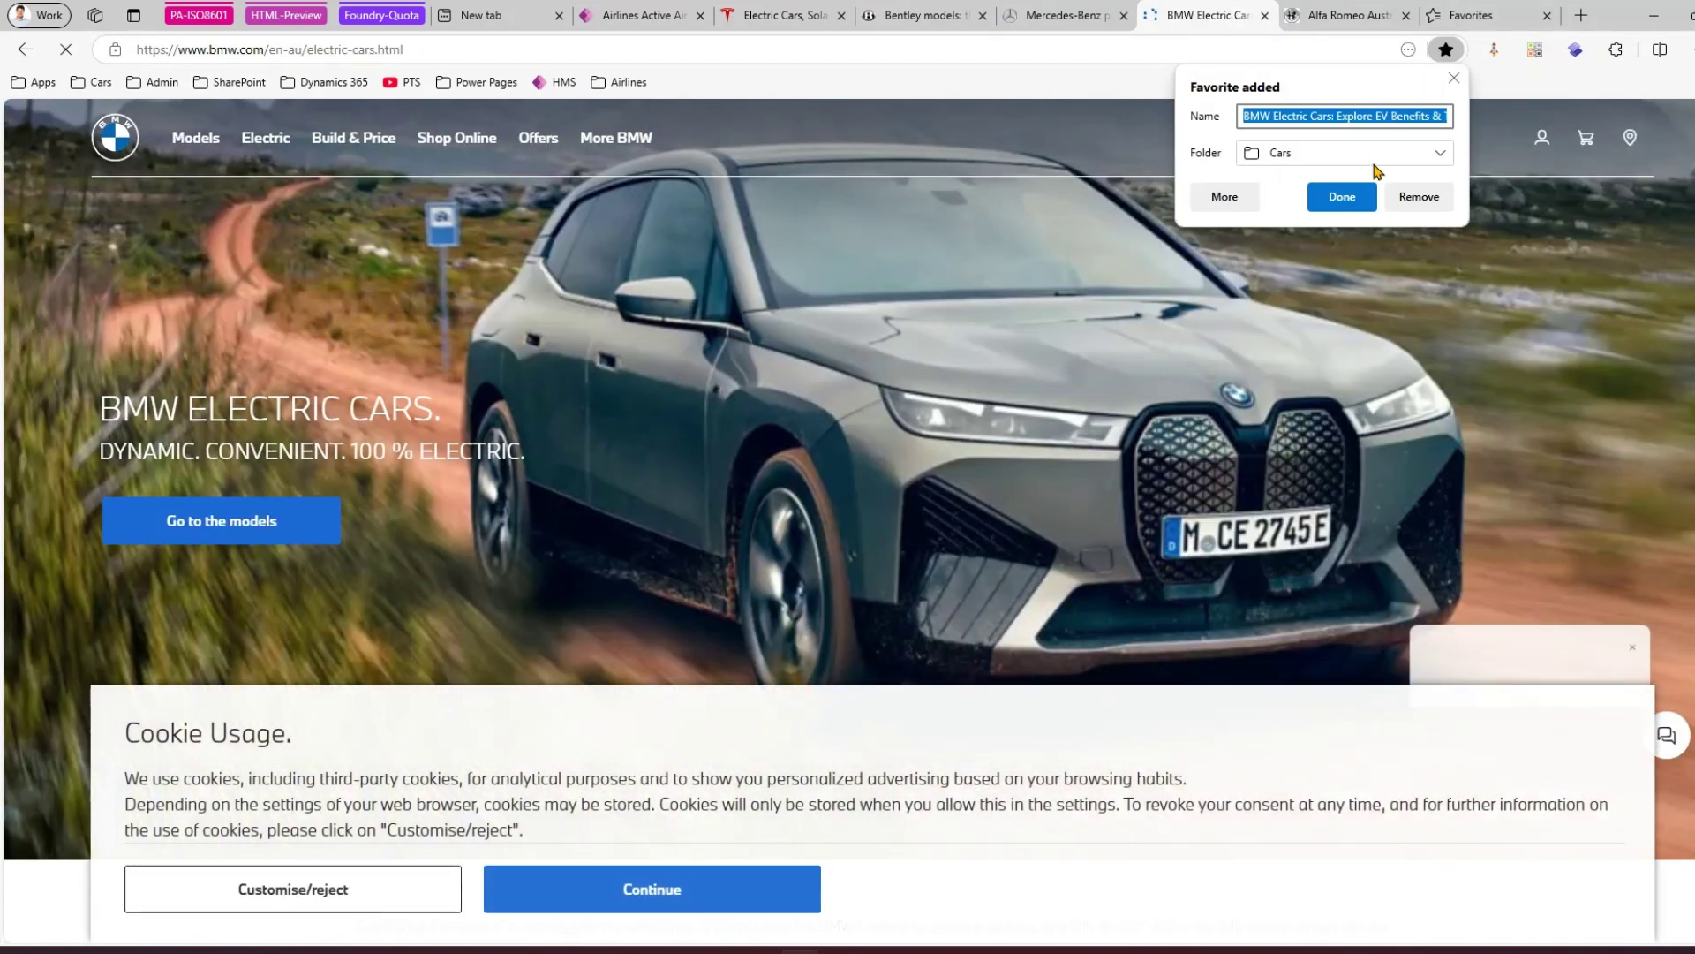
left_click(1332, 182)
Return to the Favorites page and move the Airlines and Power Pages folders into the Dynamics 365 folder
left_click(1471, 15)
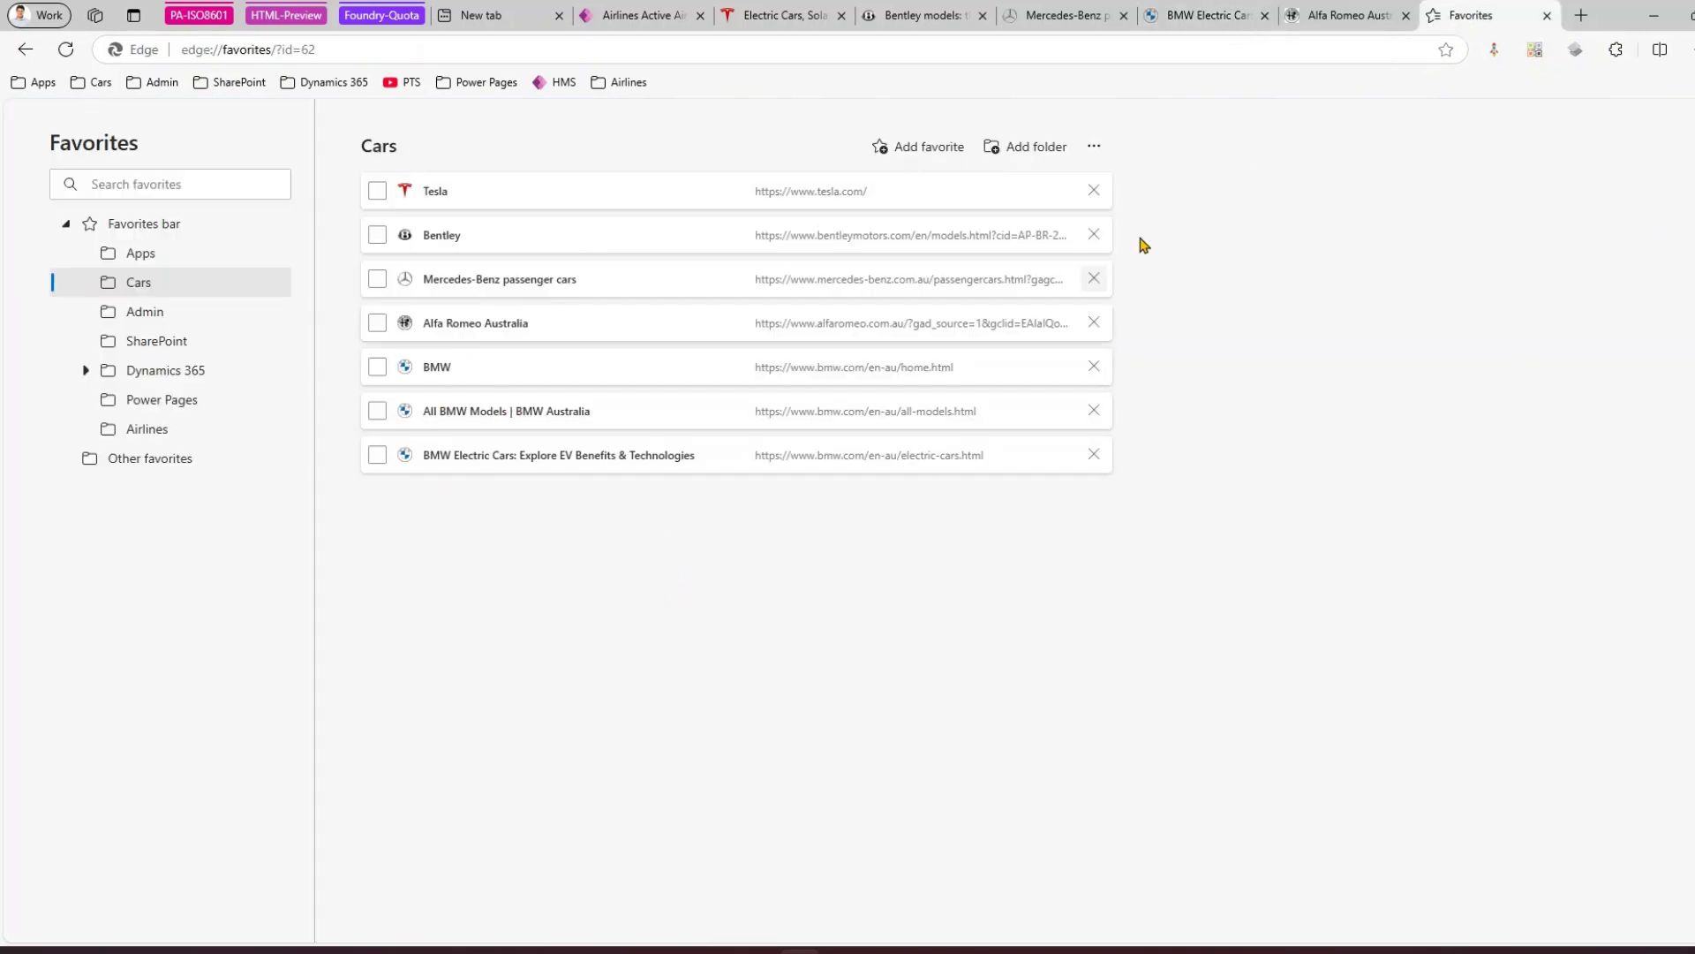
left_click(1095, 146)
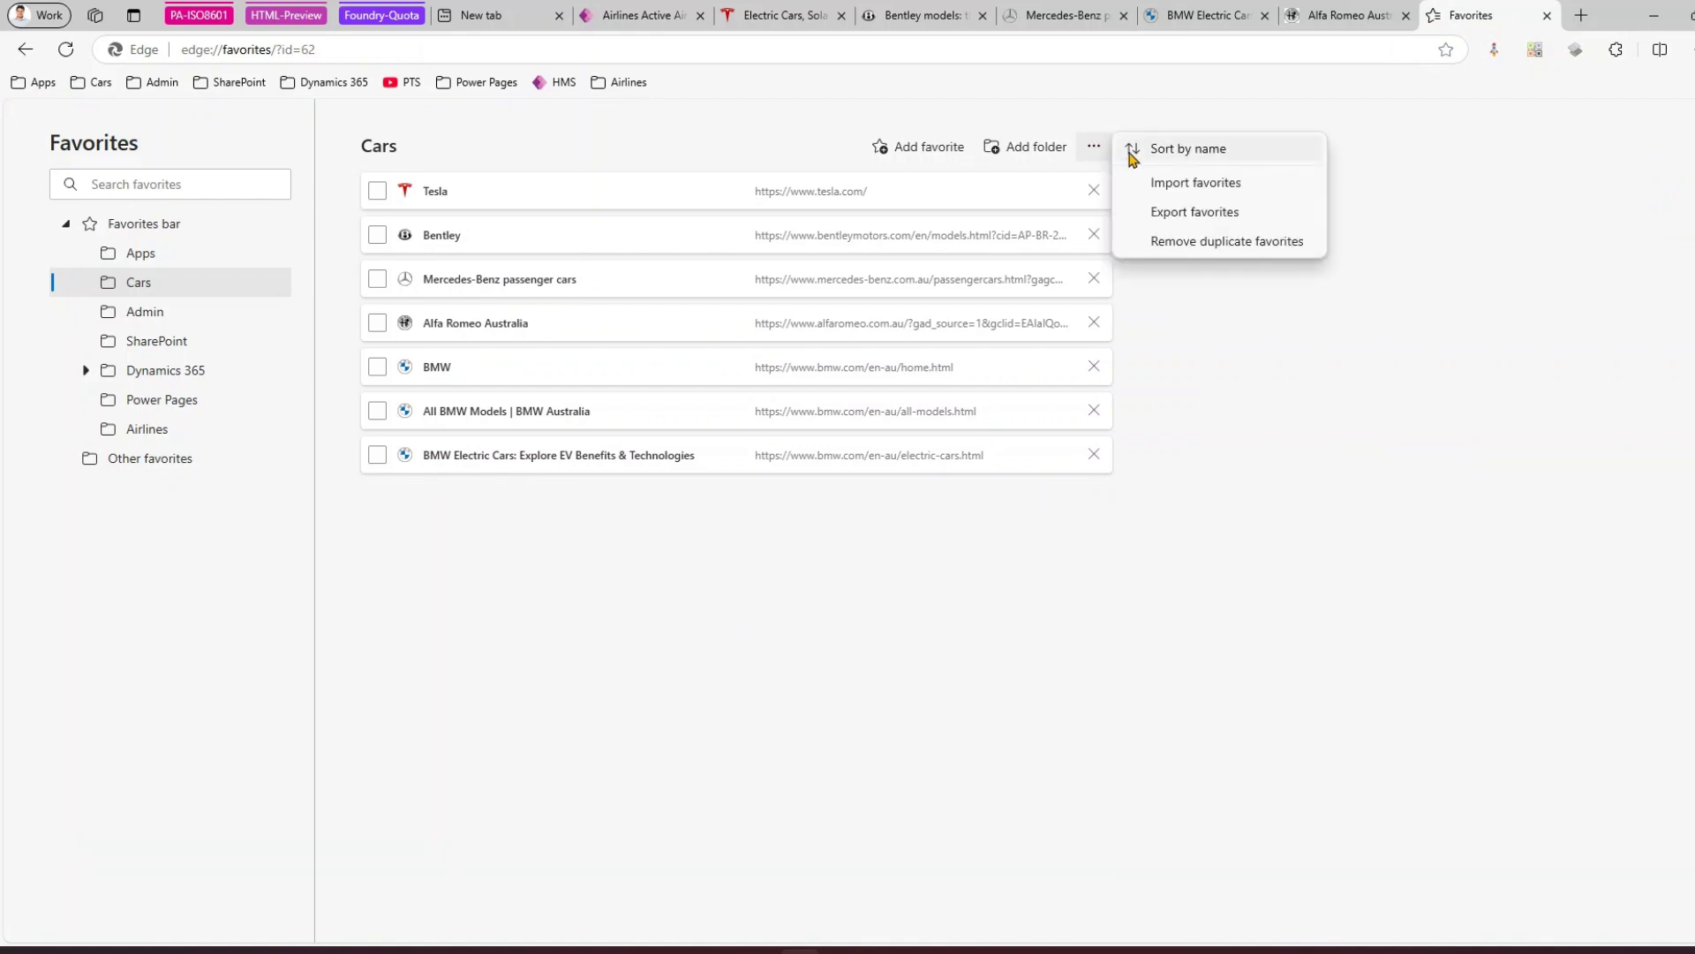
left_click(581, 603)
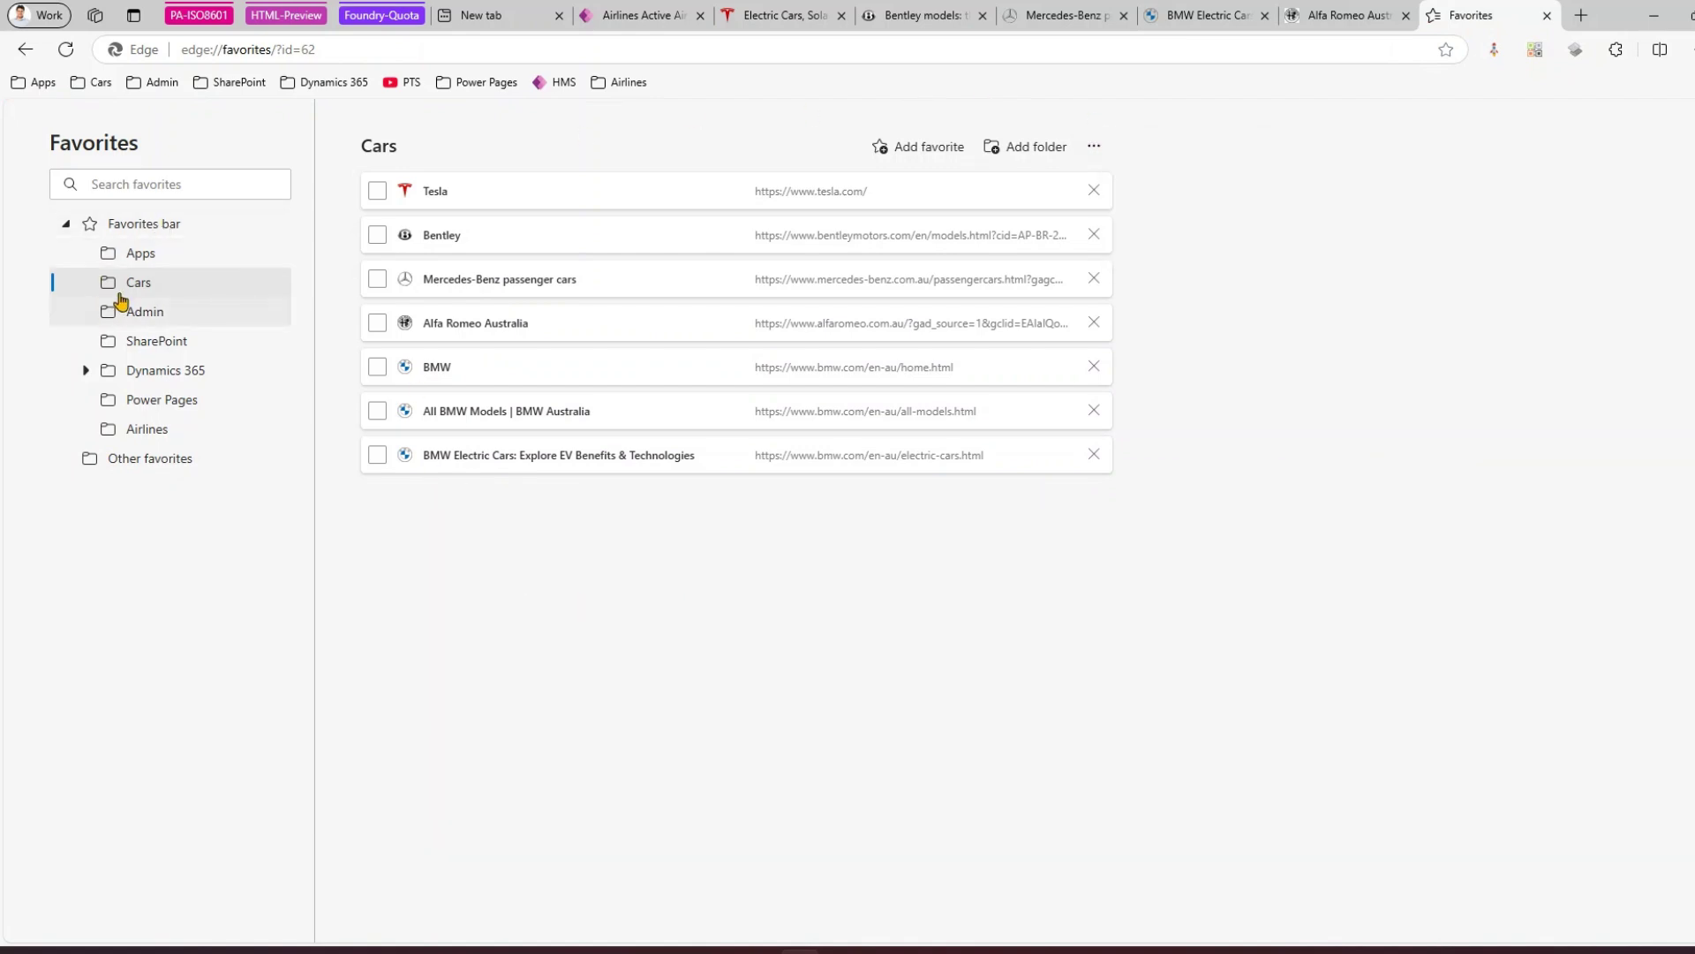
left_click(141, 224)
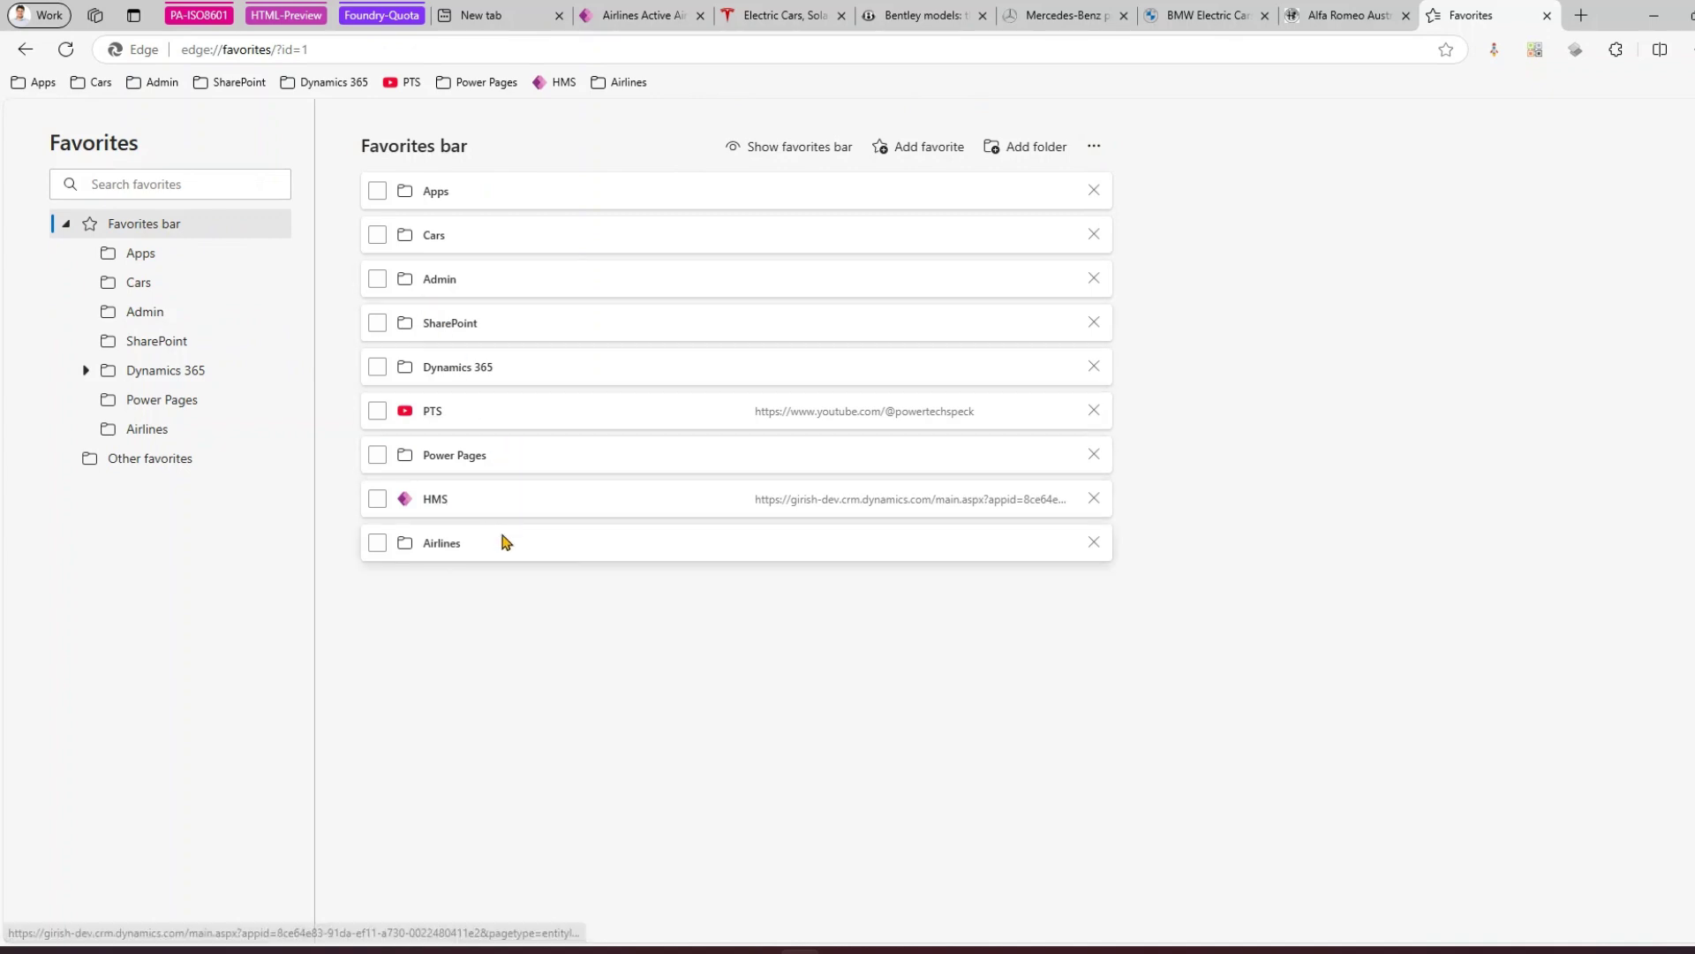
left_click_drag(510, 547, 535, 393)
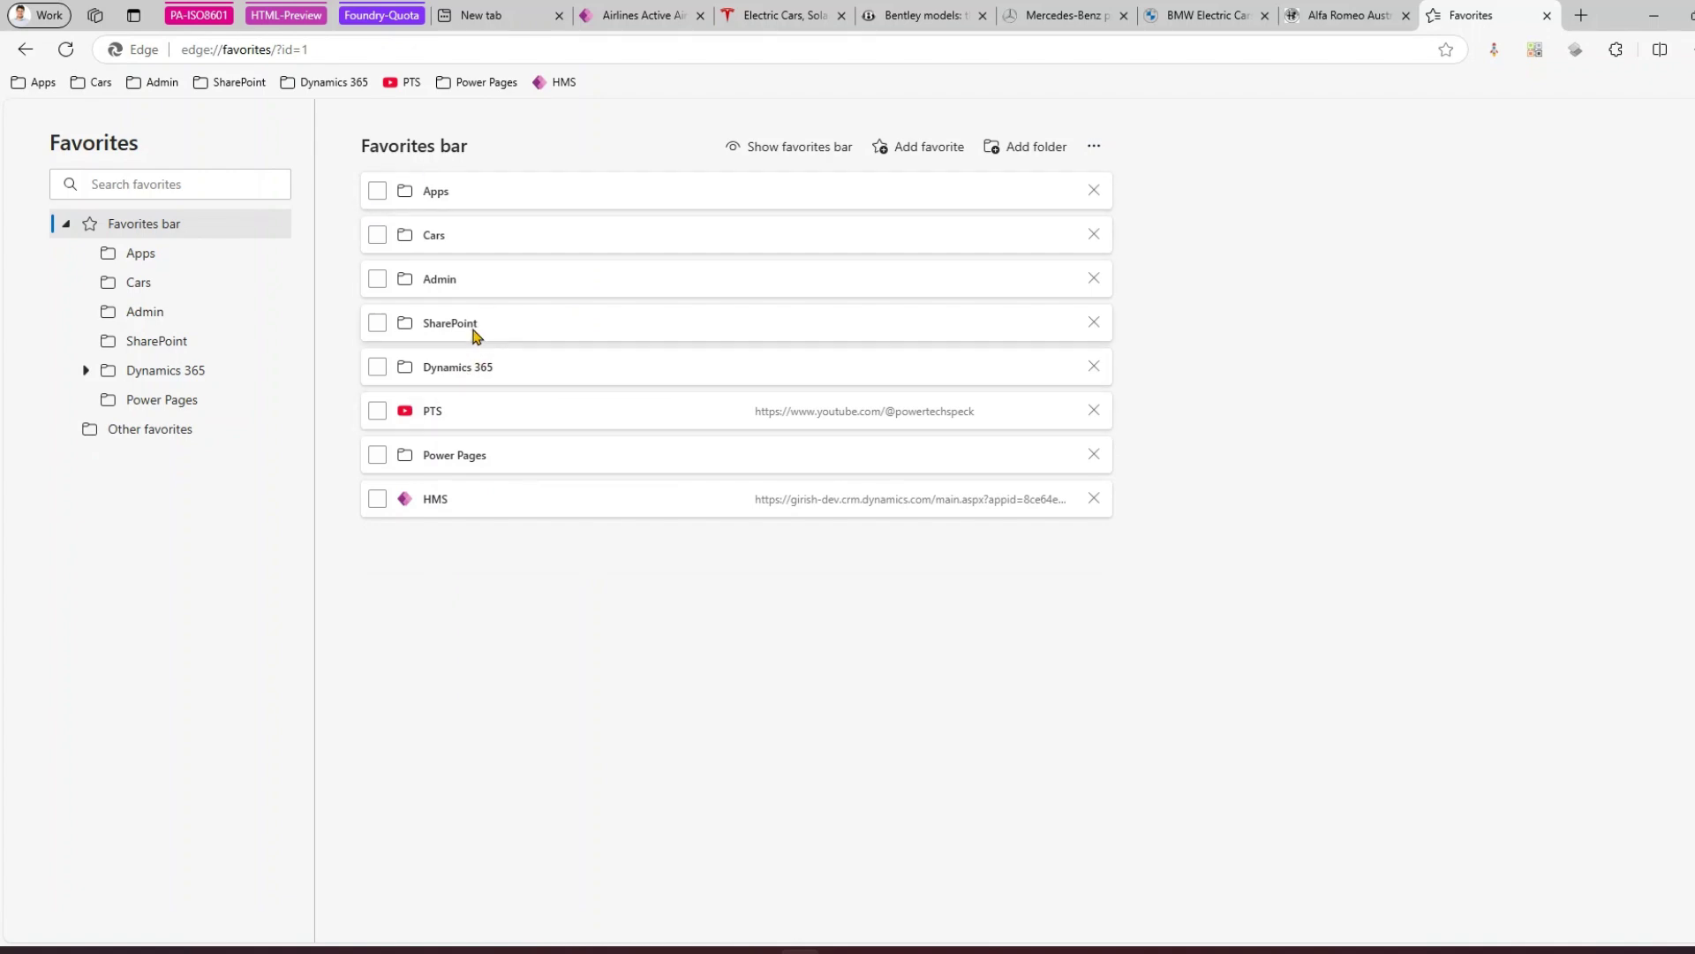
left_click_drag(491, 459, 507, 389)
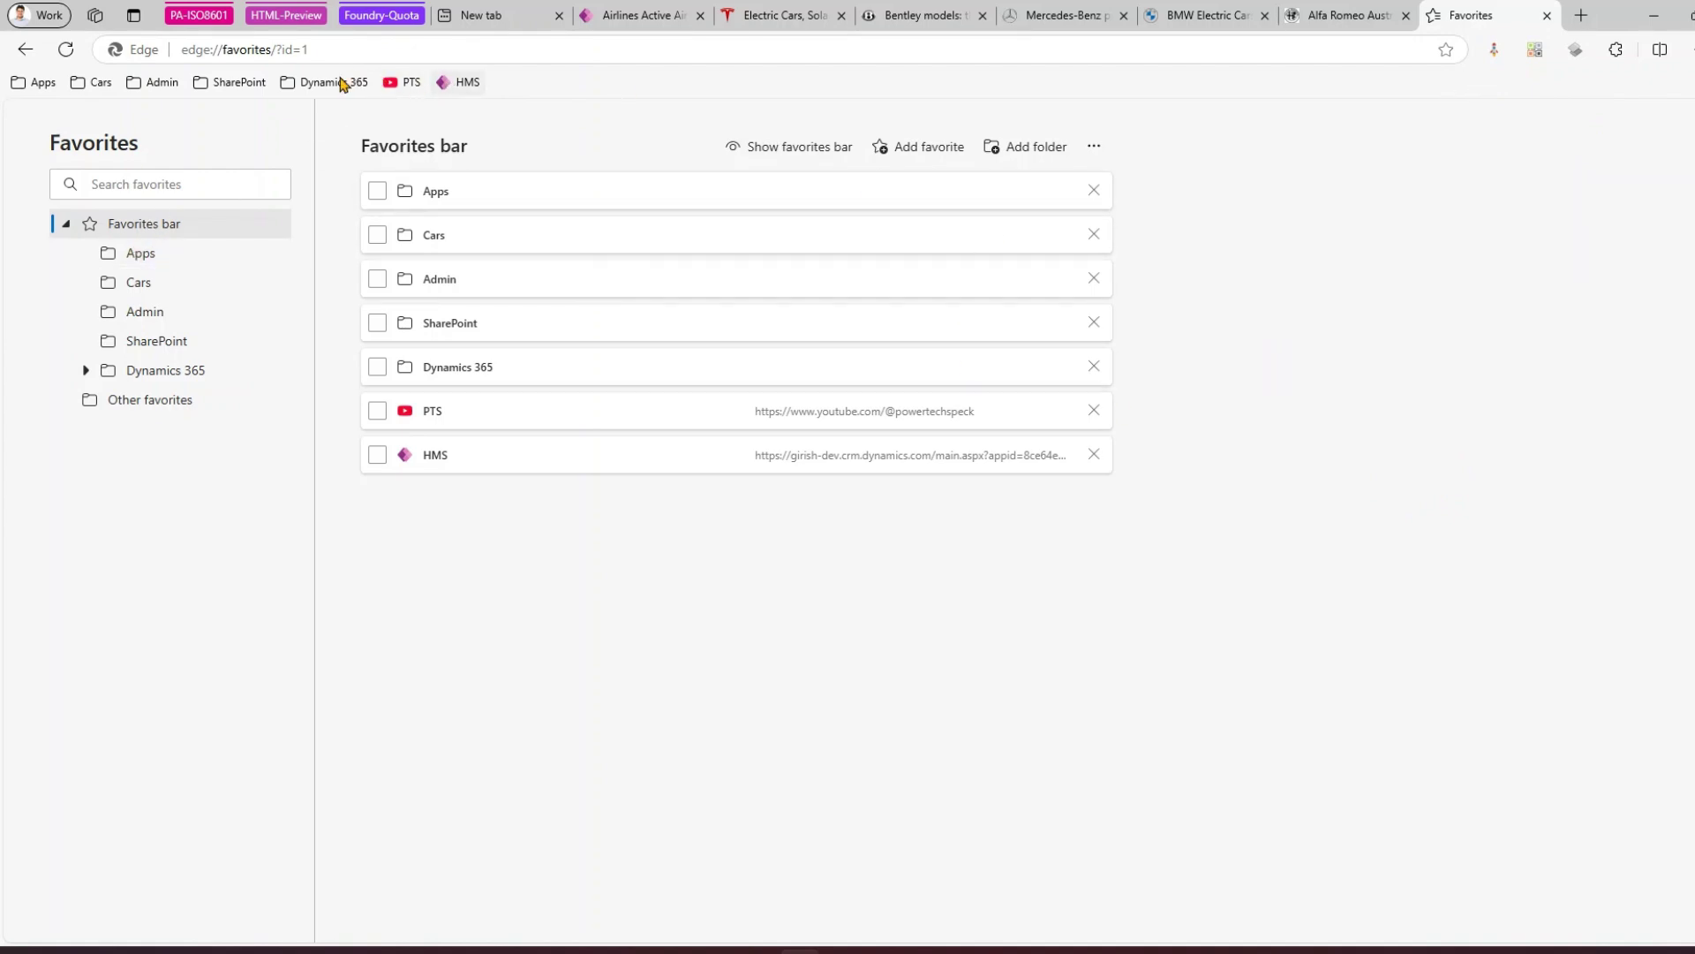
Open the Cars folder on the Favorites page and add a subfolder named Italian
left_click(97, 82)
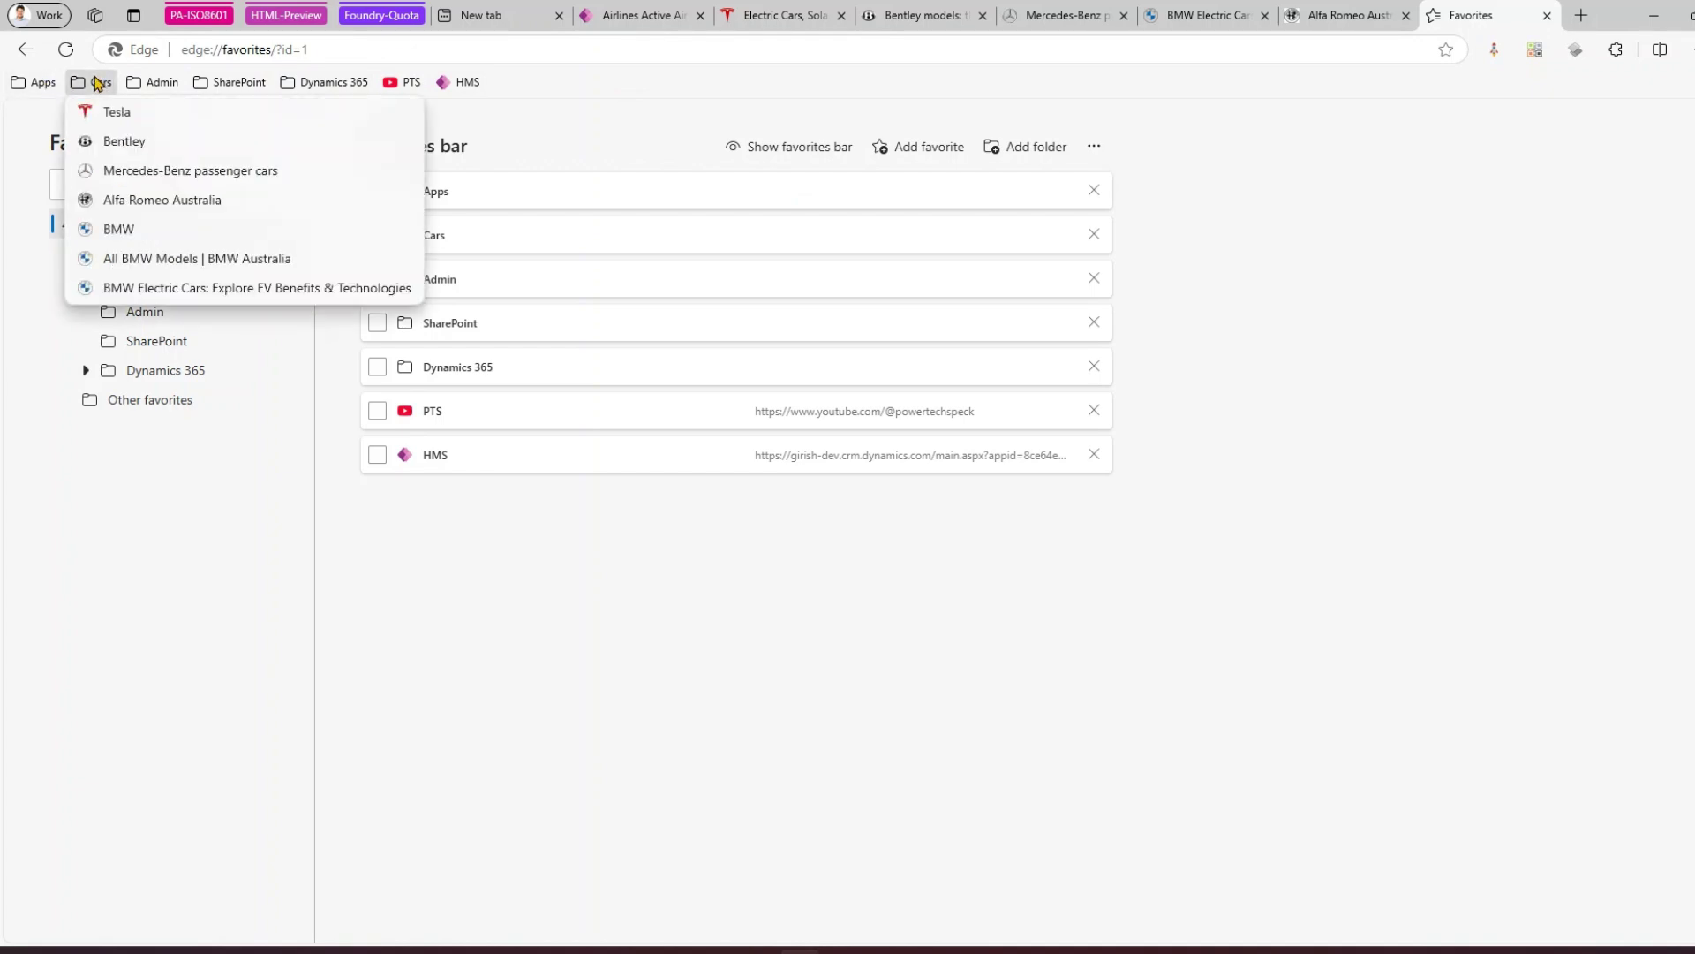
left_click(801, 737)
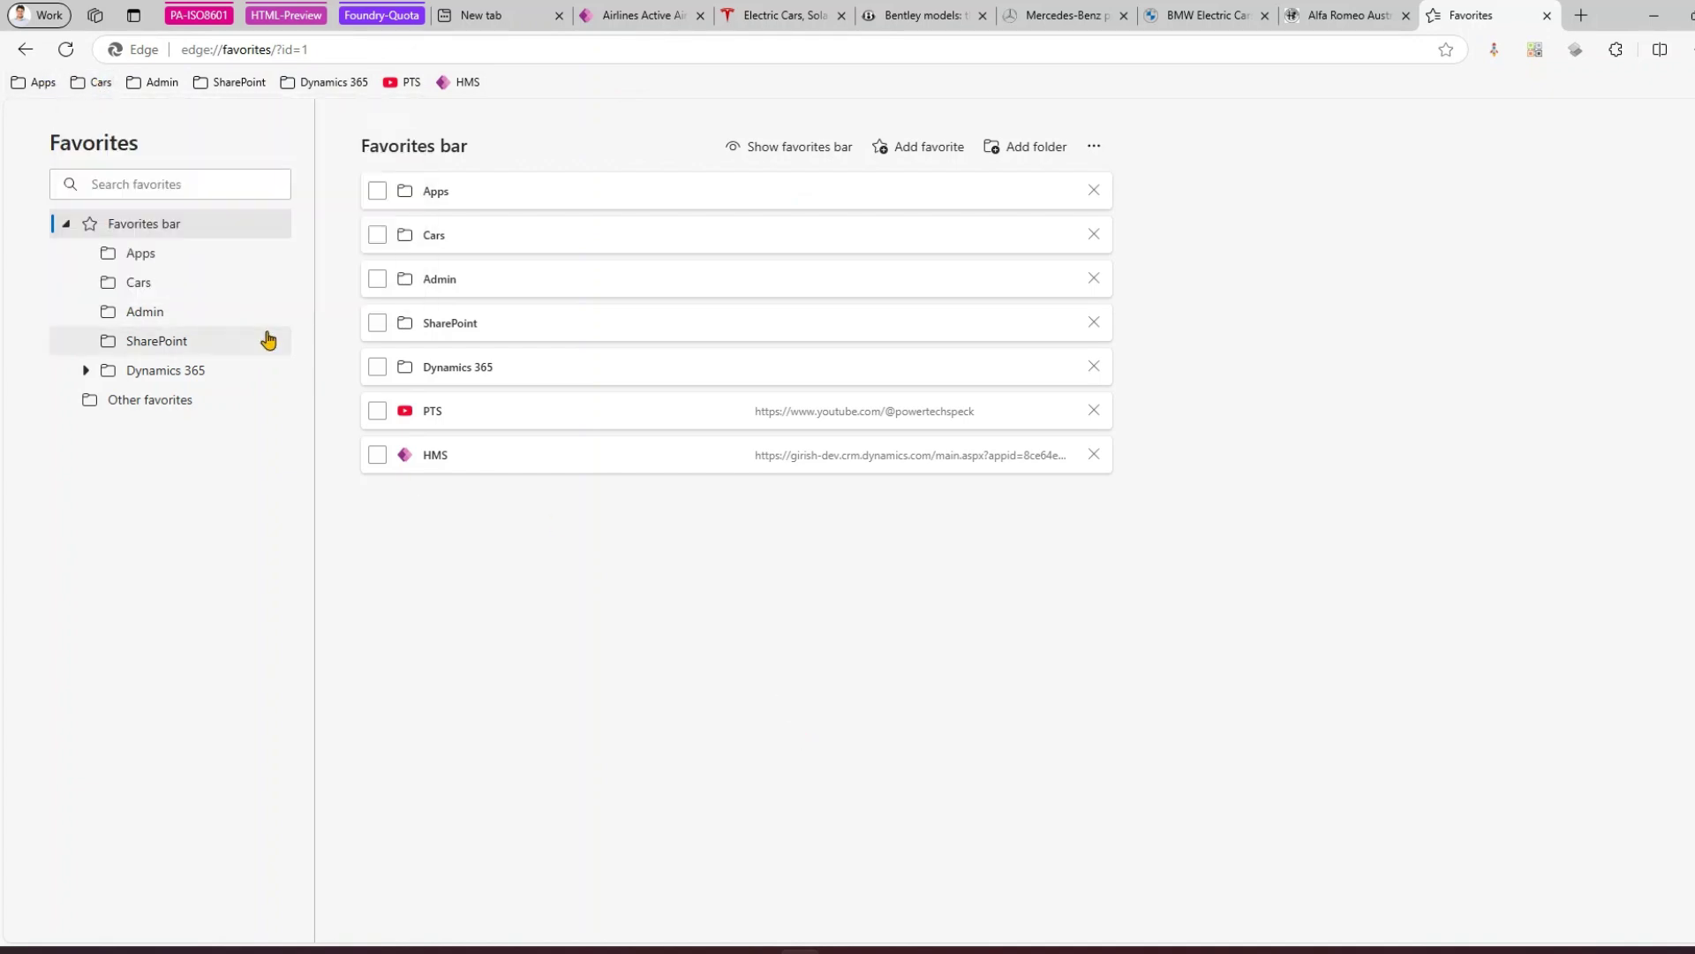
left_click(157, 285)
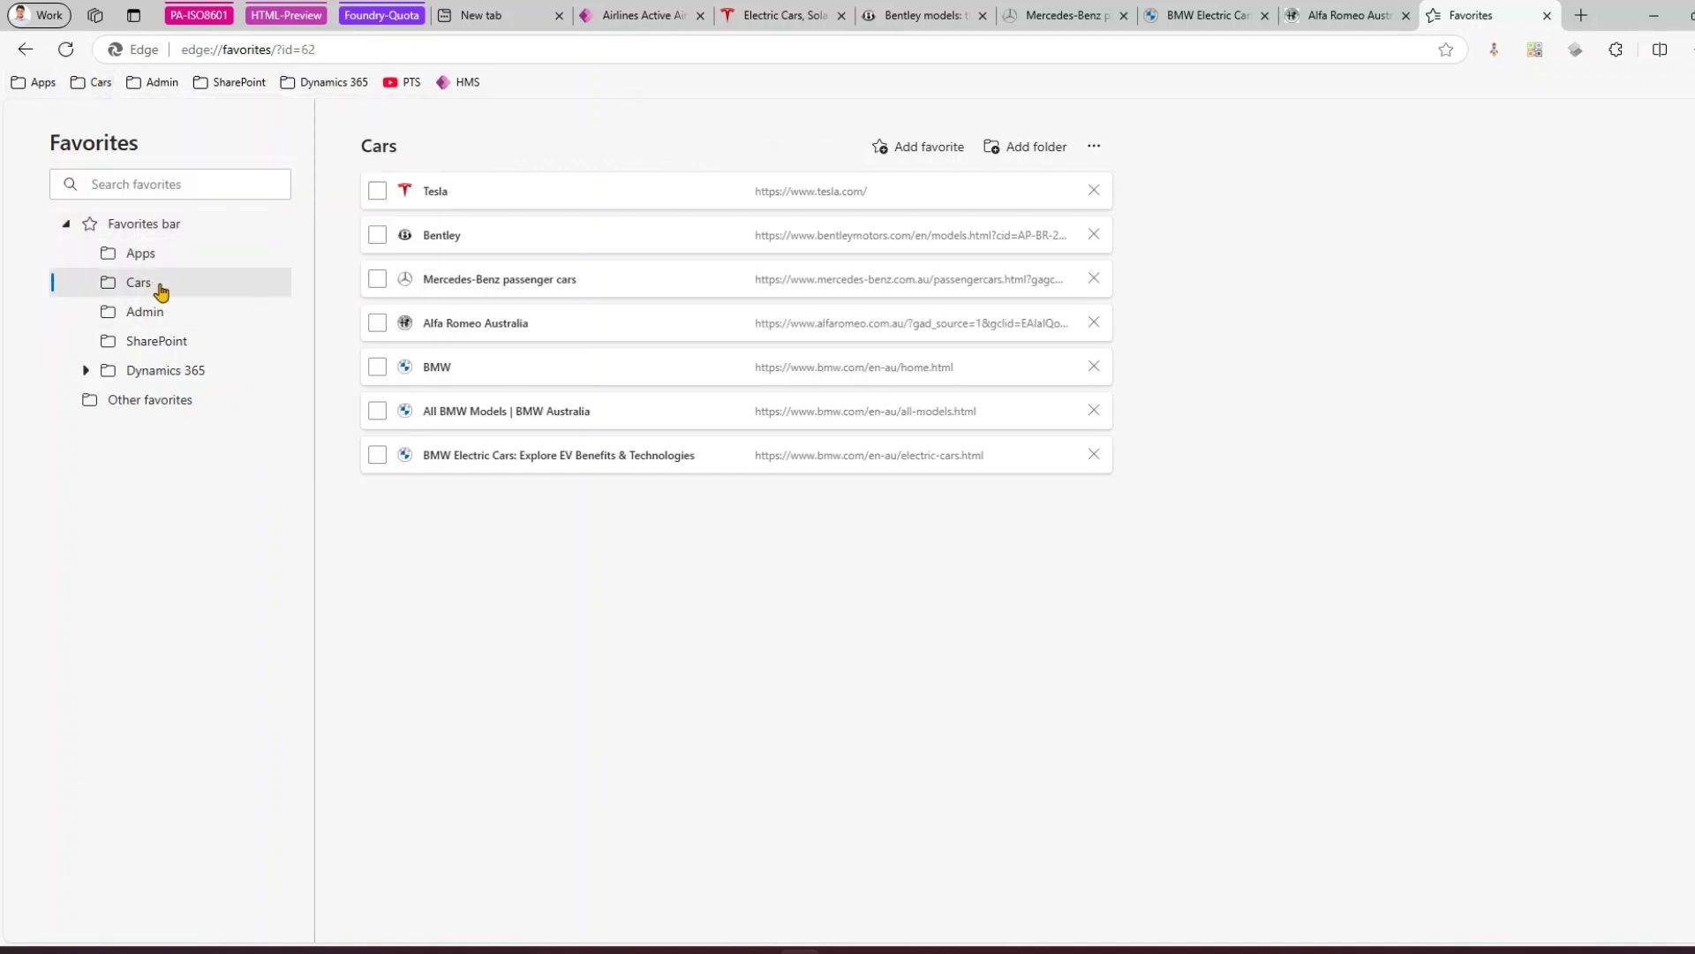
right_click(902, 602)
right_click(793, 590)
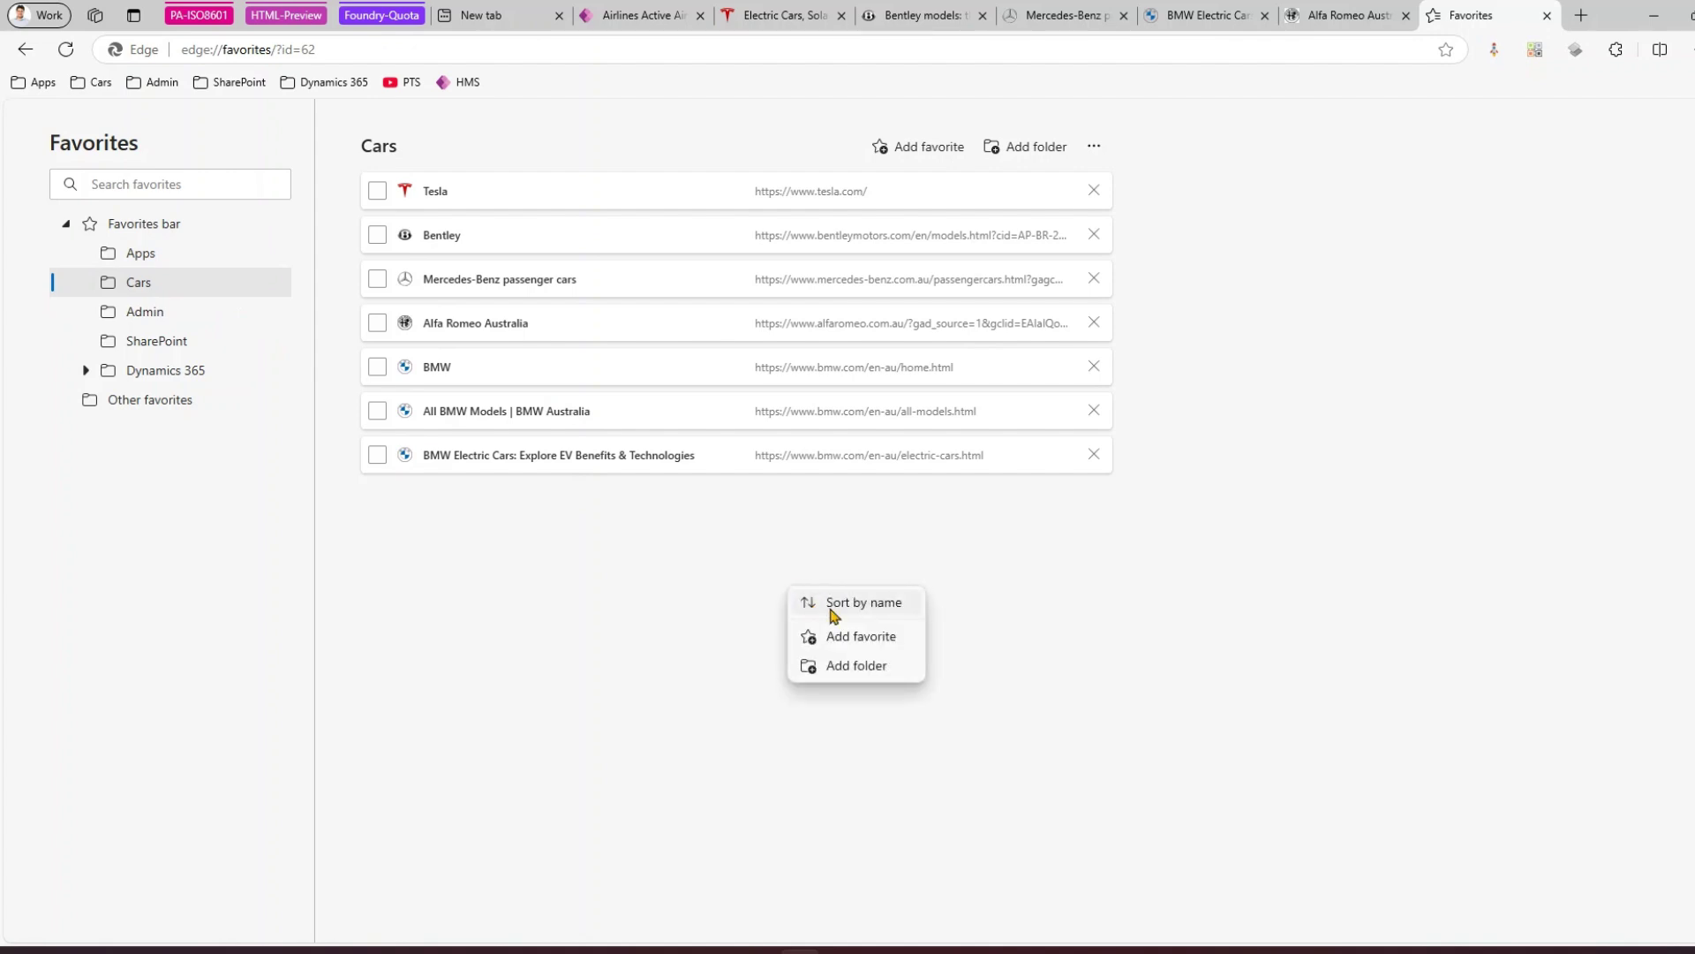
left_click(872, 667)
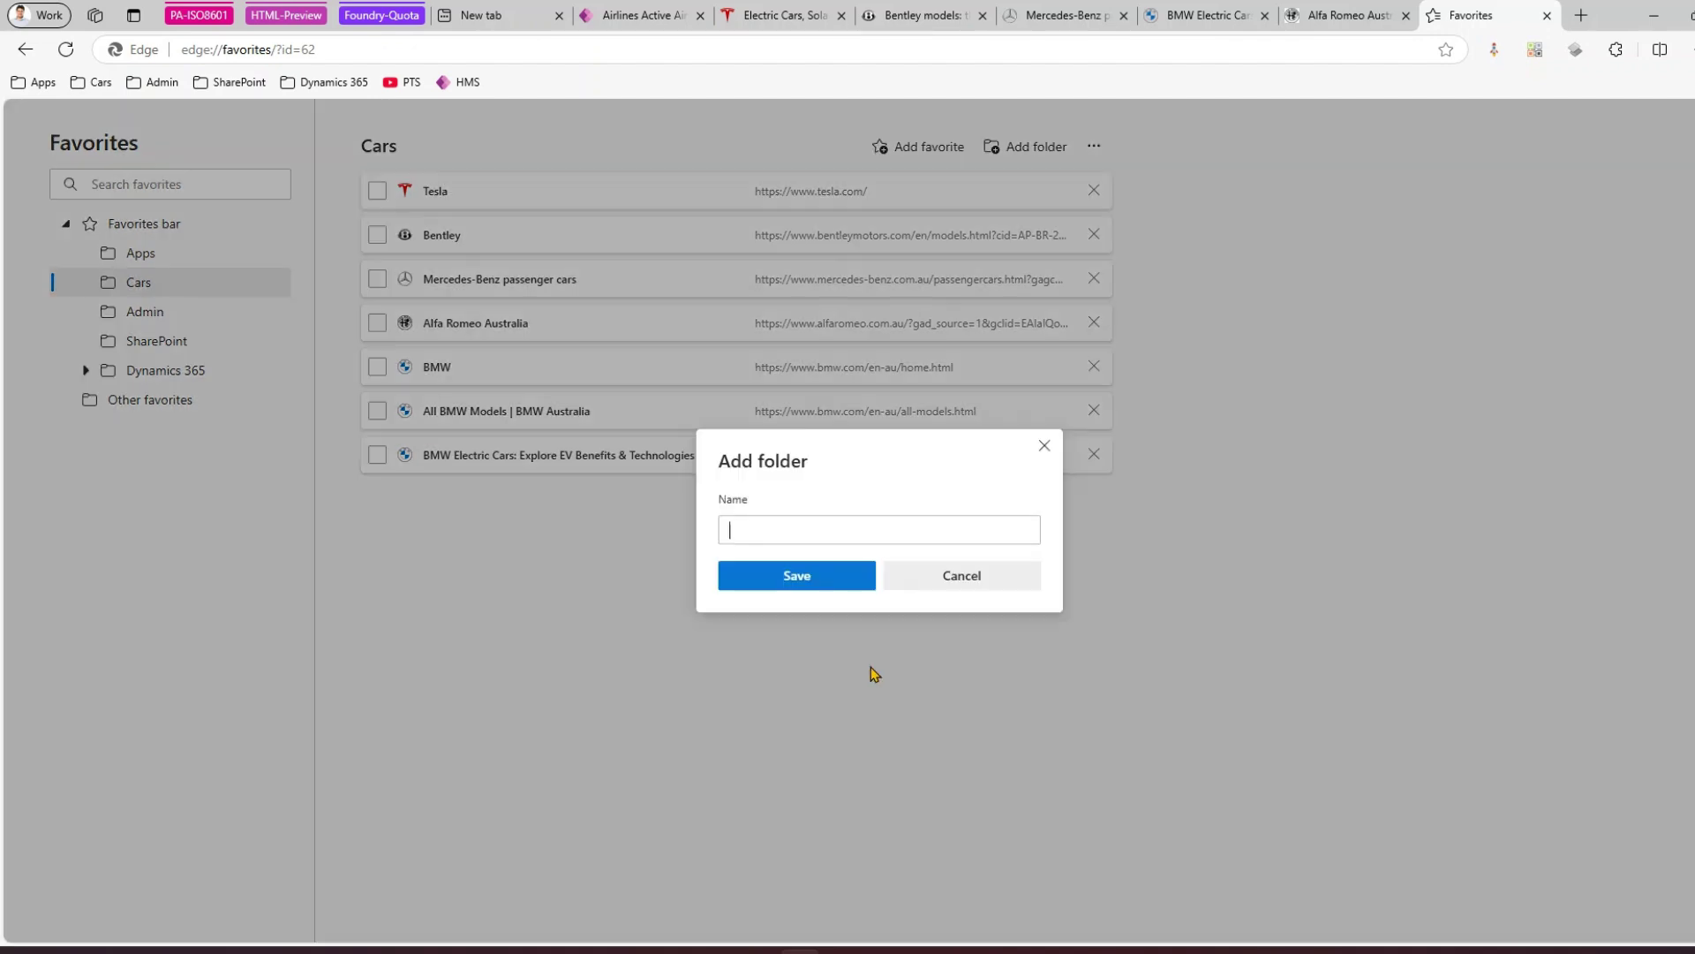
left_click(846, 579)
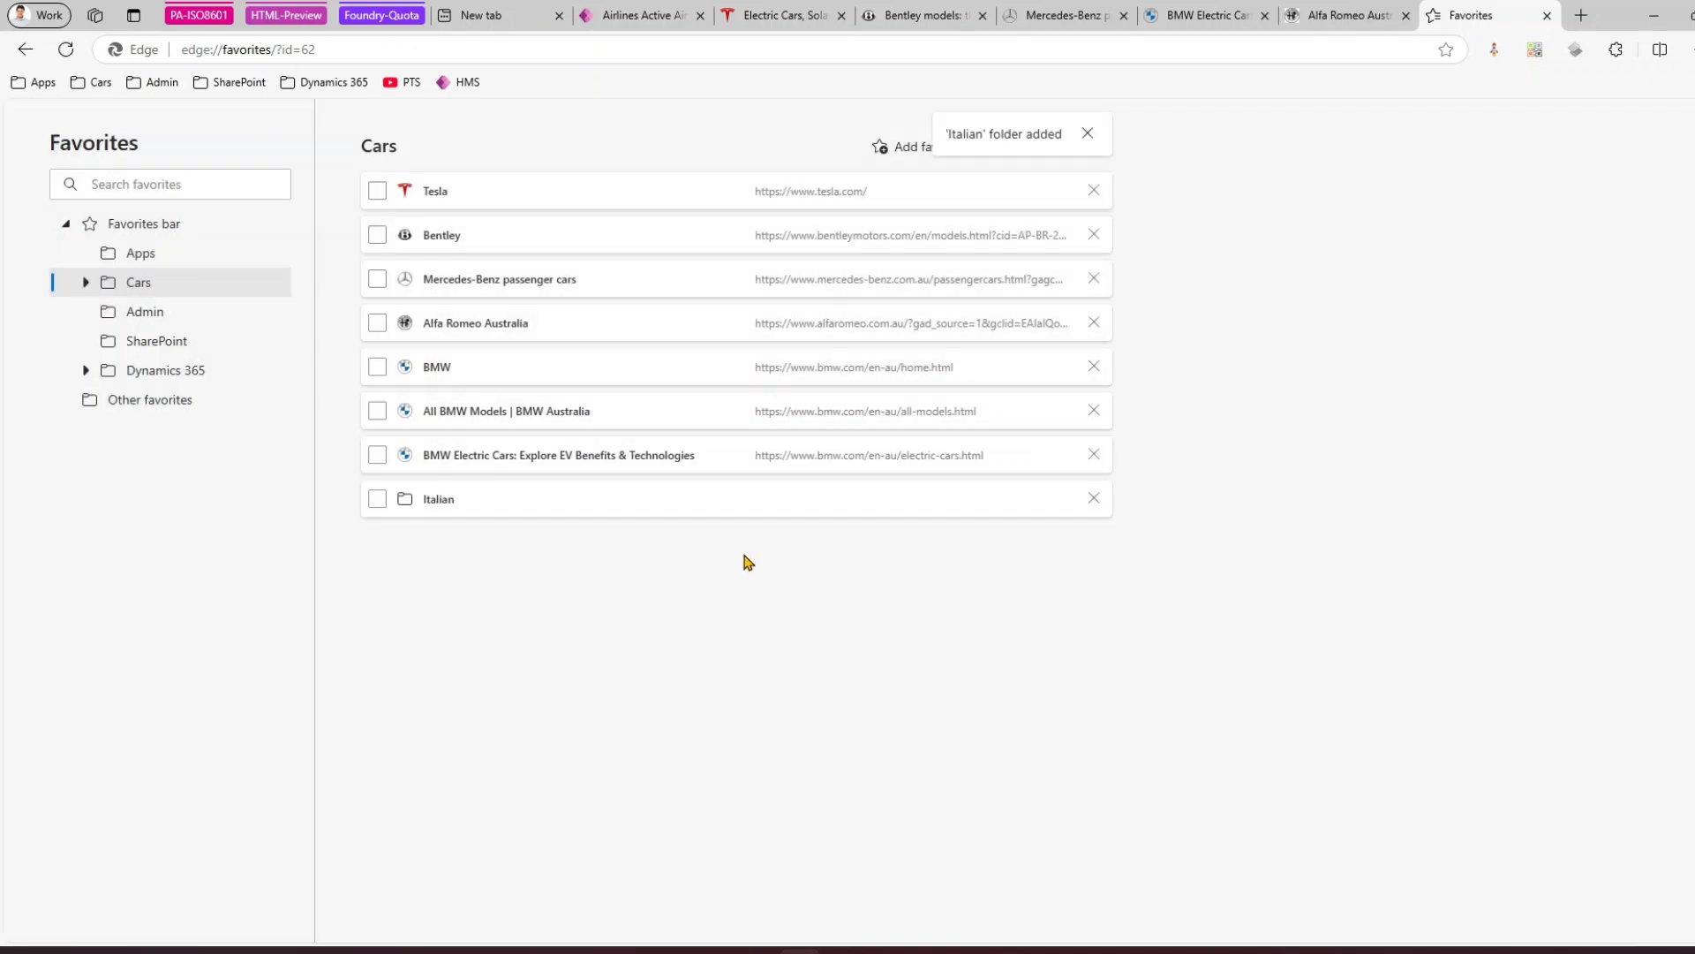
Move the Alfa Romeo Australia favorite into the Italian subfolder, expand Cars in the folder tree, and open Italian
left_click_drag(549, 325, 526, 497)
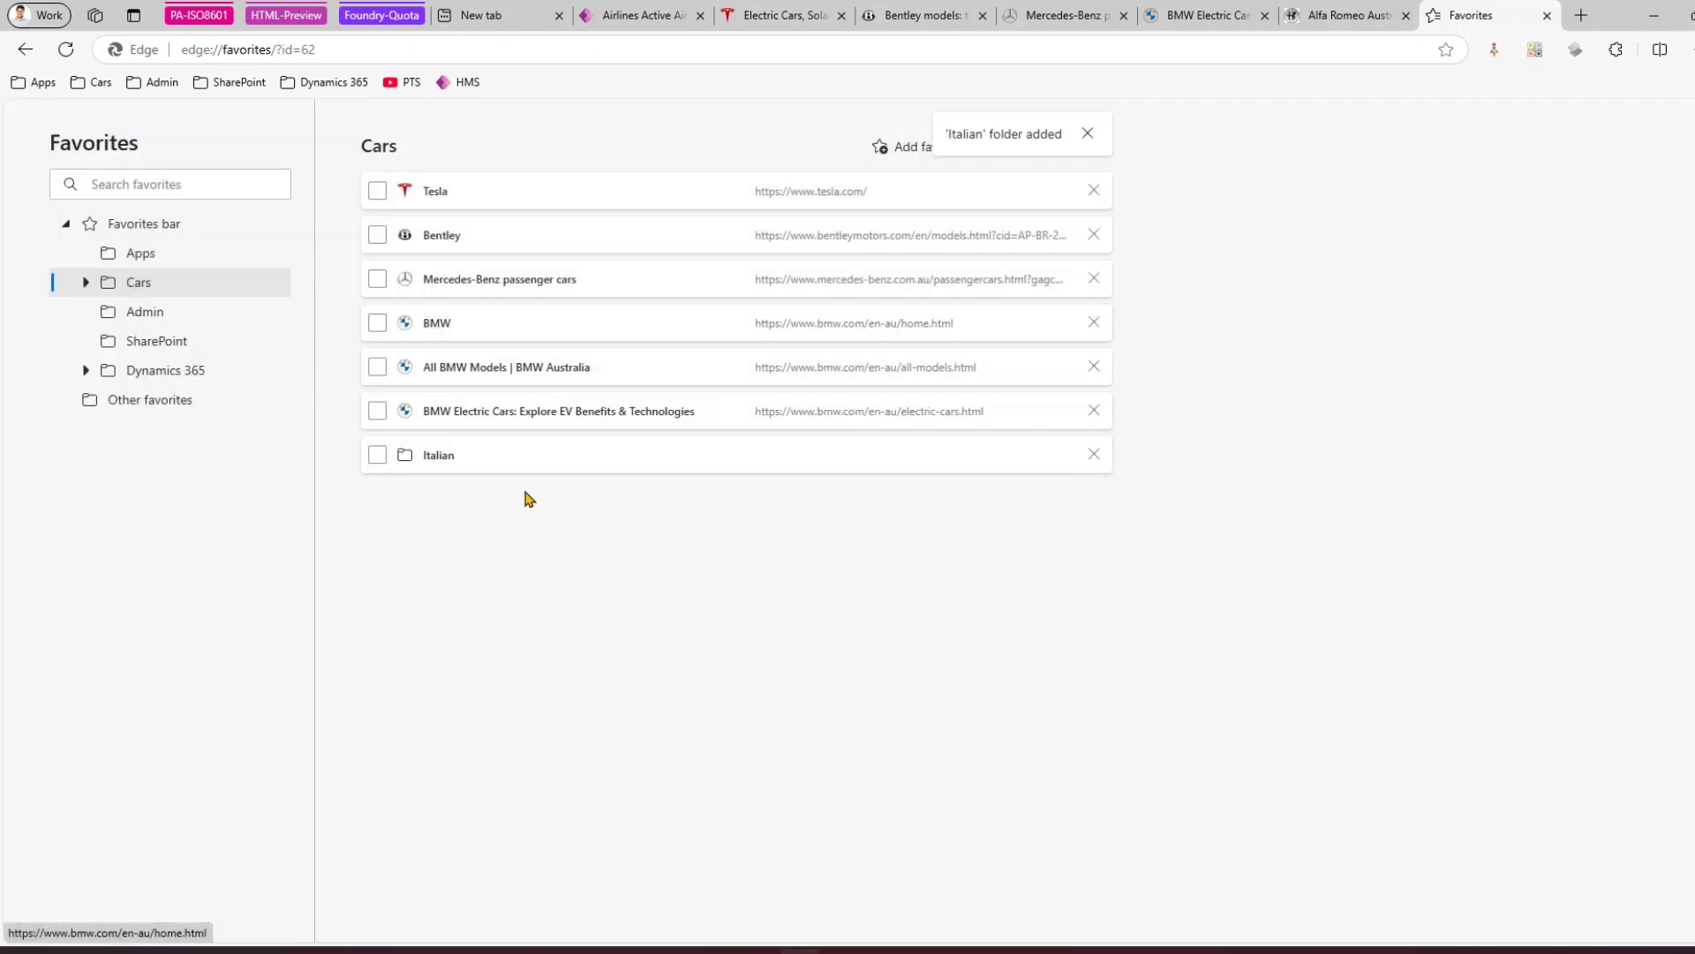
left_click(85, 283)
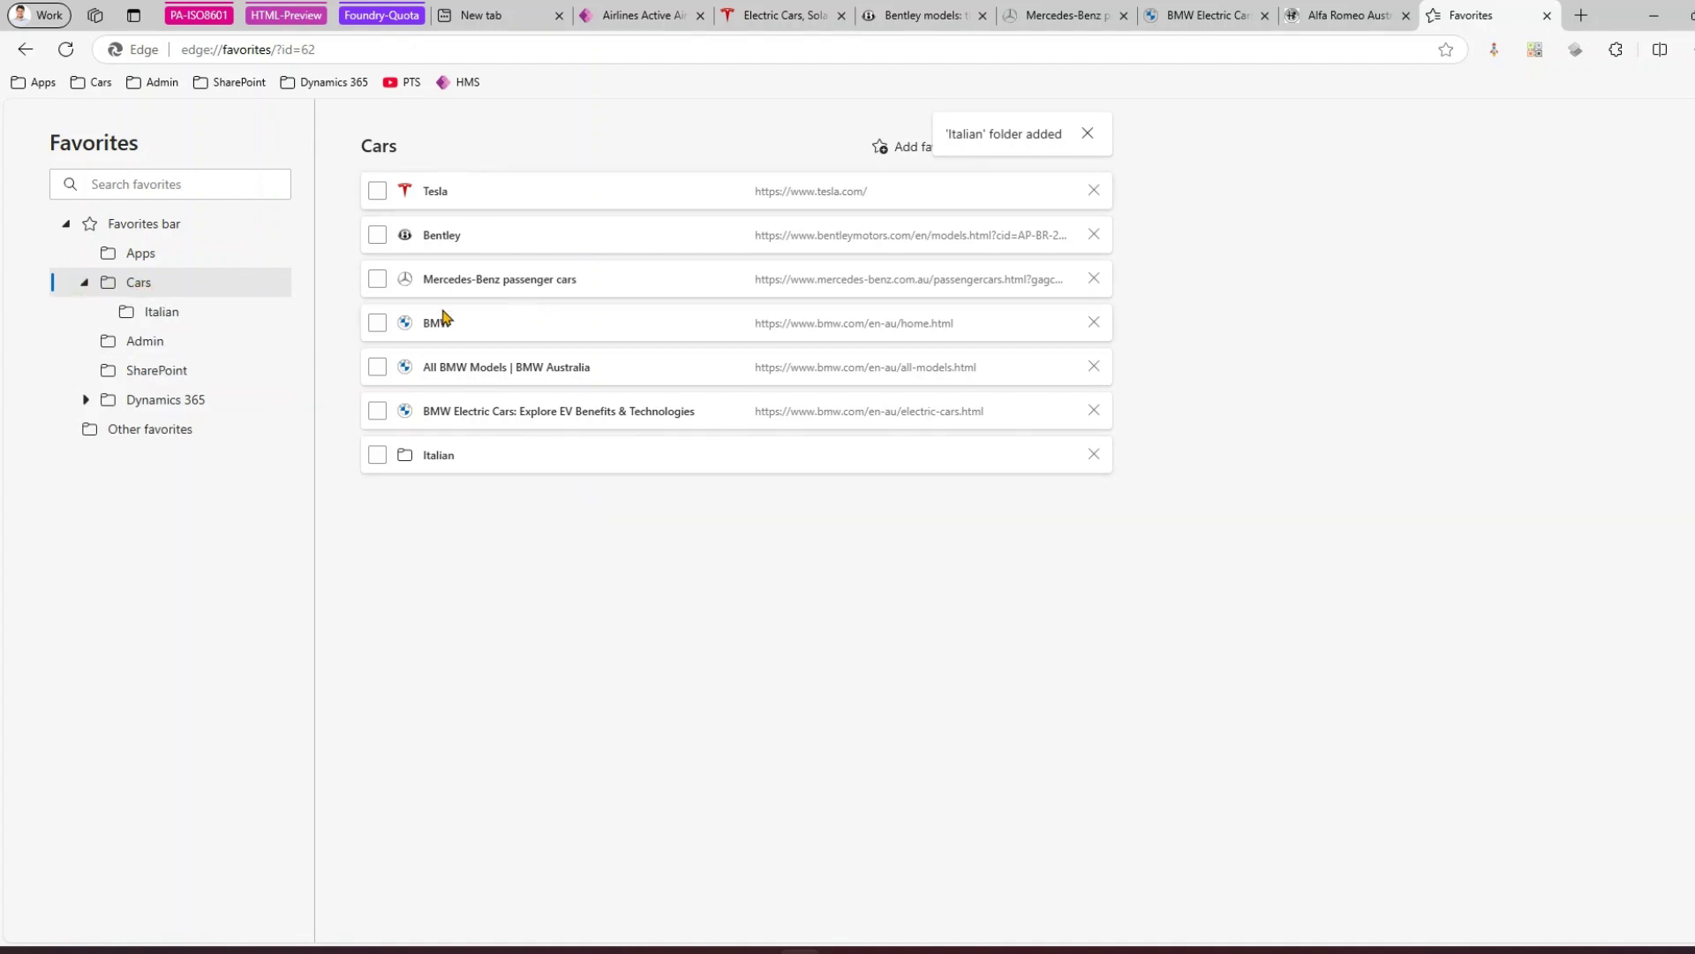
left_click(188, 319)
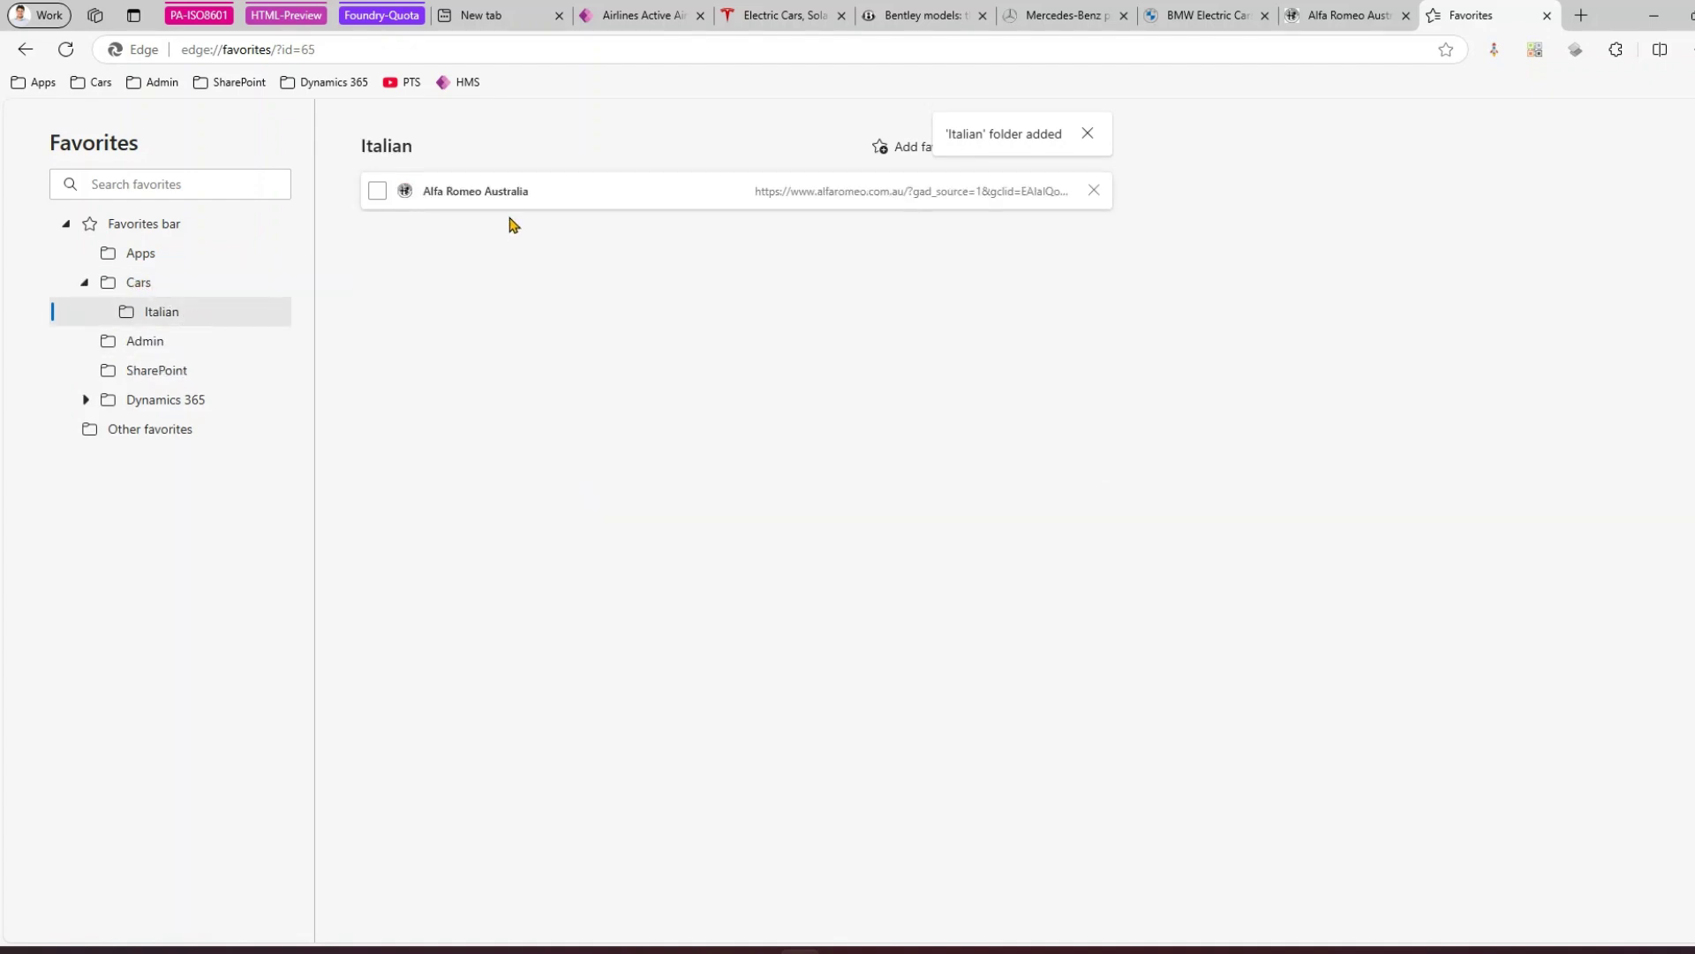
Add a USA subfolder to the Cars folder and move the Tesla favorite into it
left_click(187, 293)
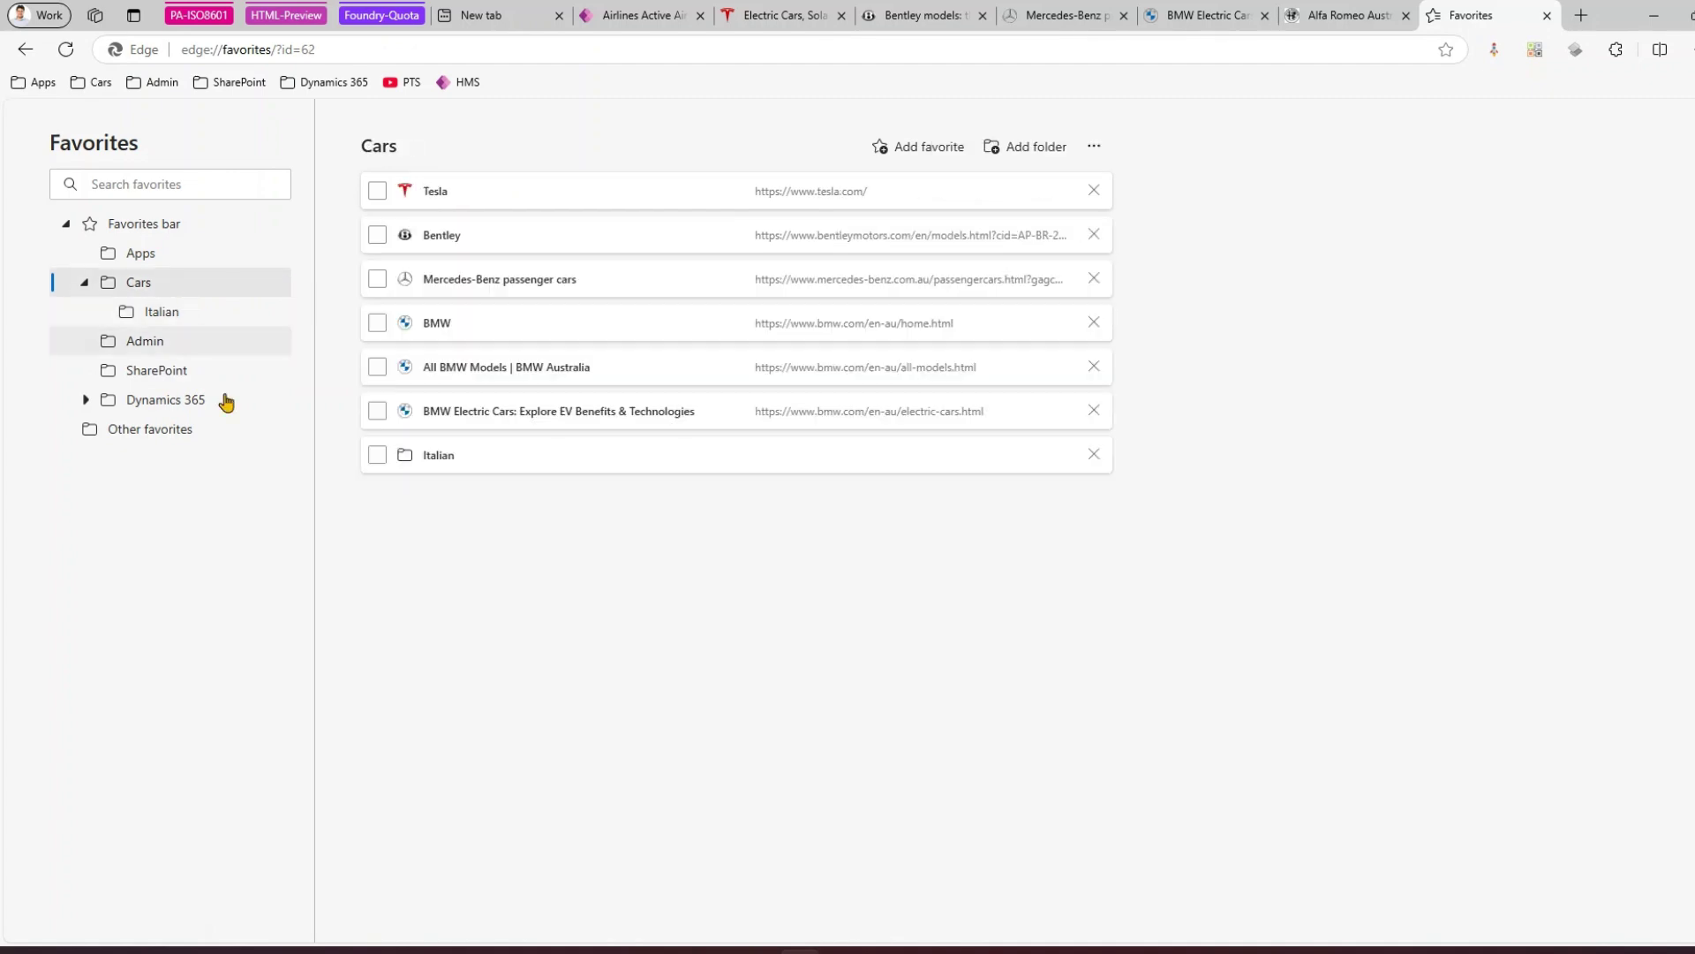
left_click(1040, 152)
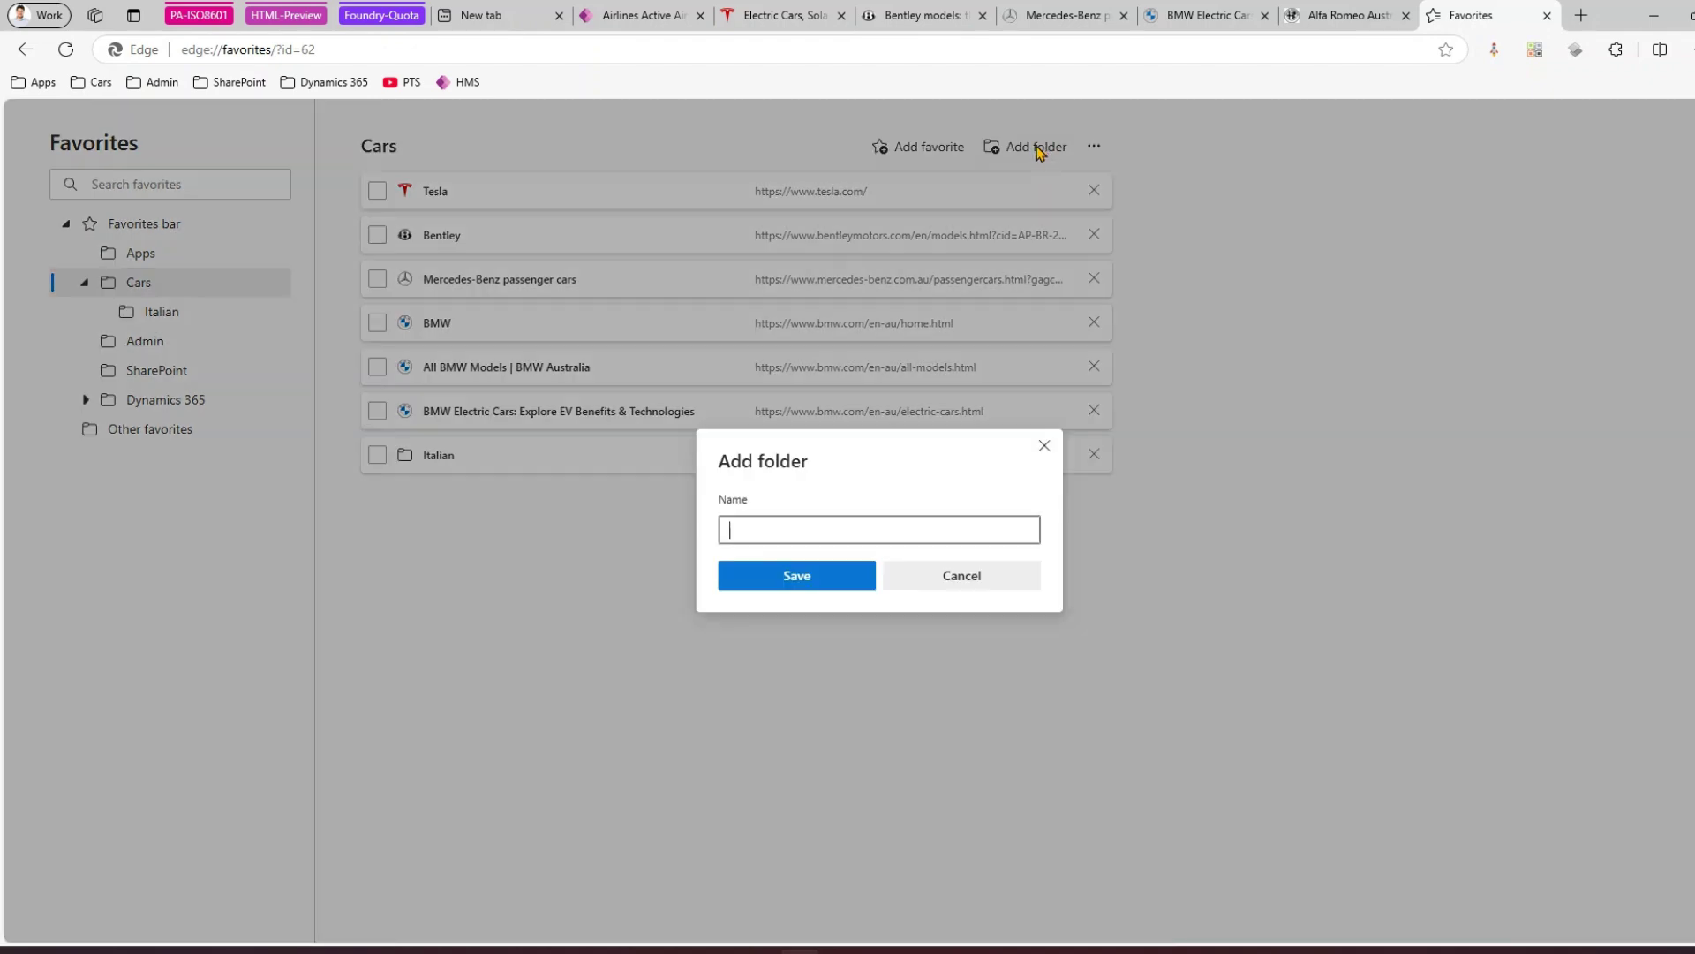
left_click(798, 584)
left_click_drag(466, 189, 490, 501)
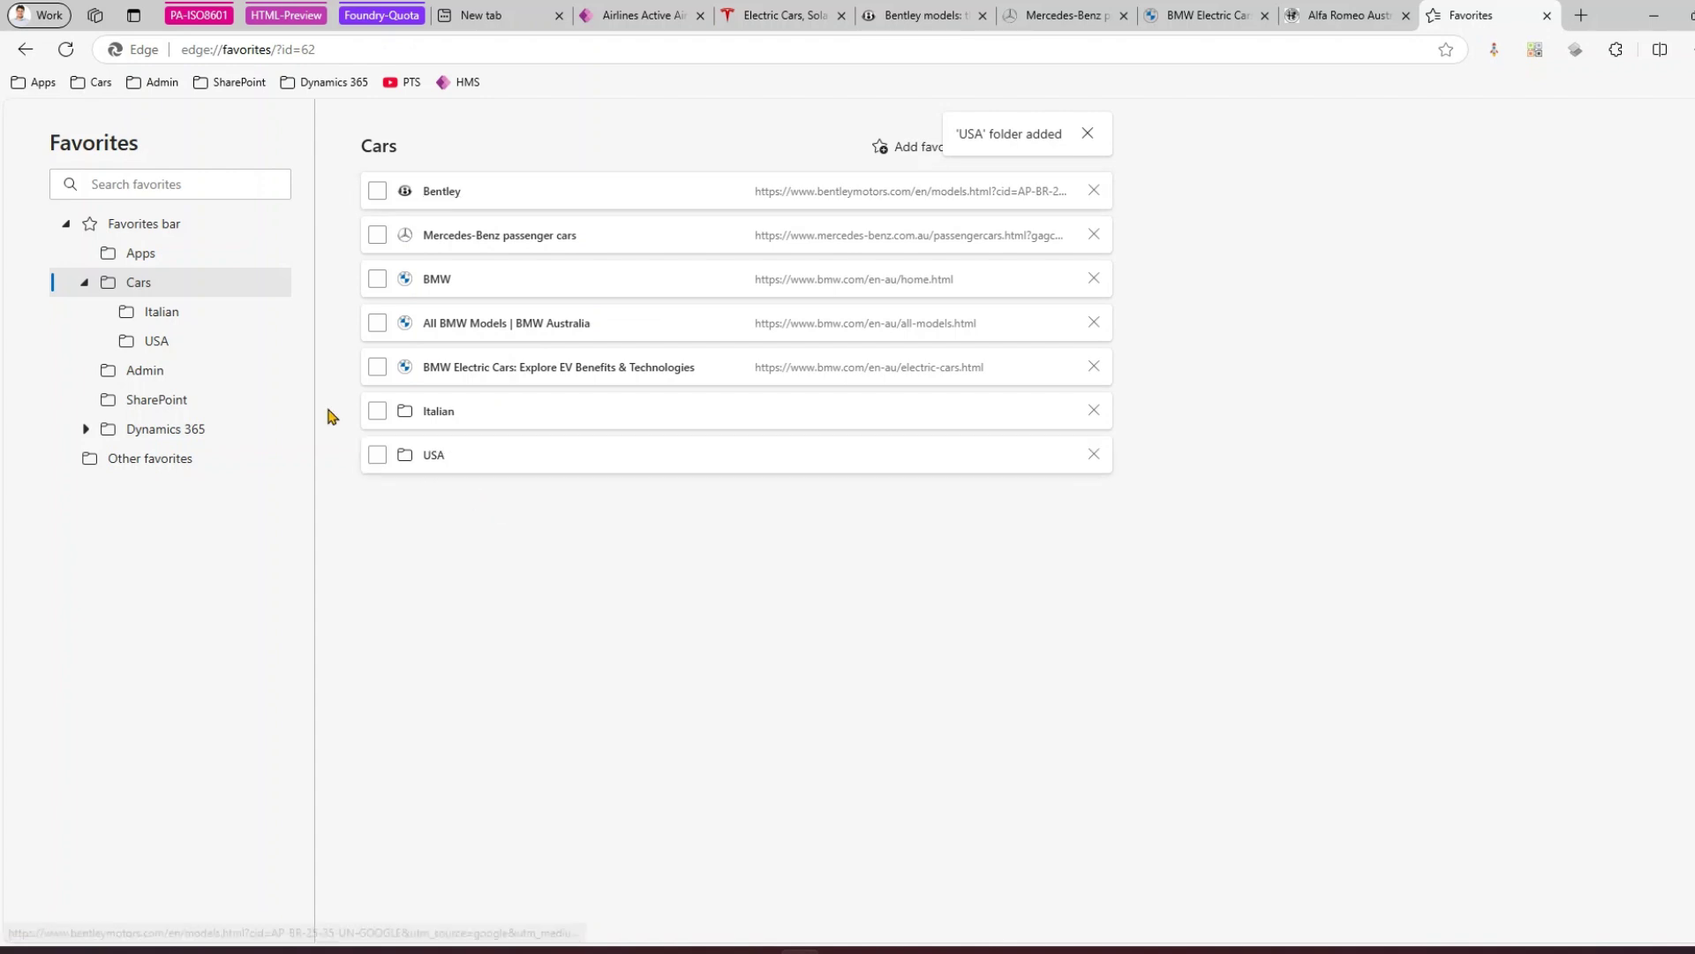
left_click(164, 340)
left_click(173, 315)
left_click(161, 287)
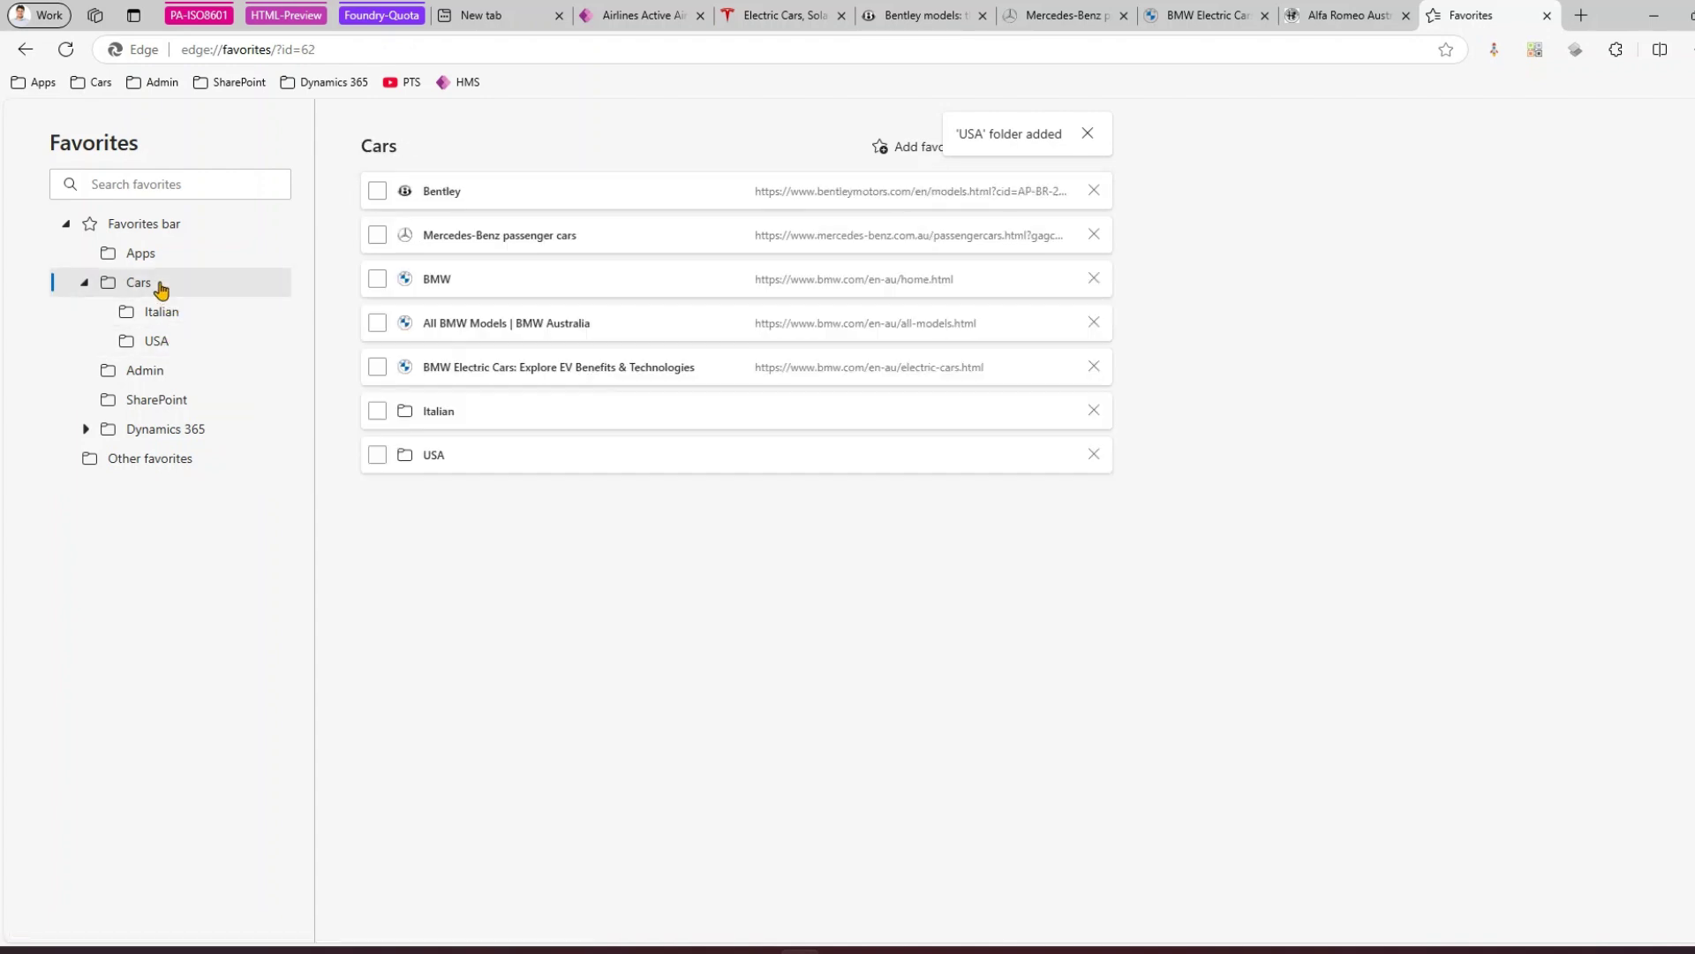
Reorder the Cars folder so the Italian and USA subfolders come first, above the Bentley favorite
left_click_drag(814, 417, 818, 190)
left_click_drag(676, 454, 673, 231)
left_click(707, 659)
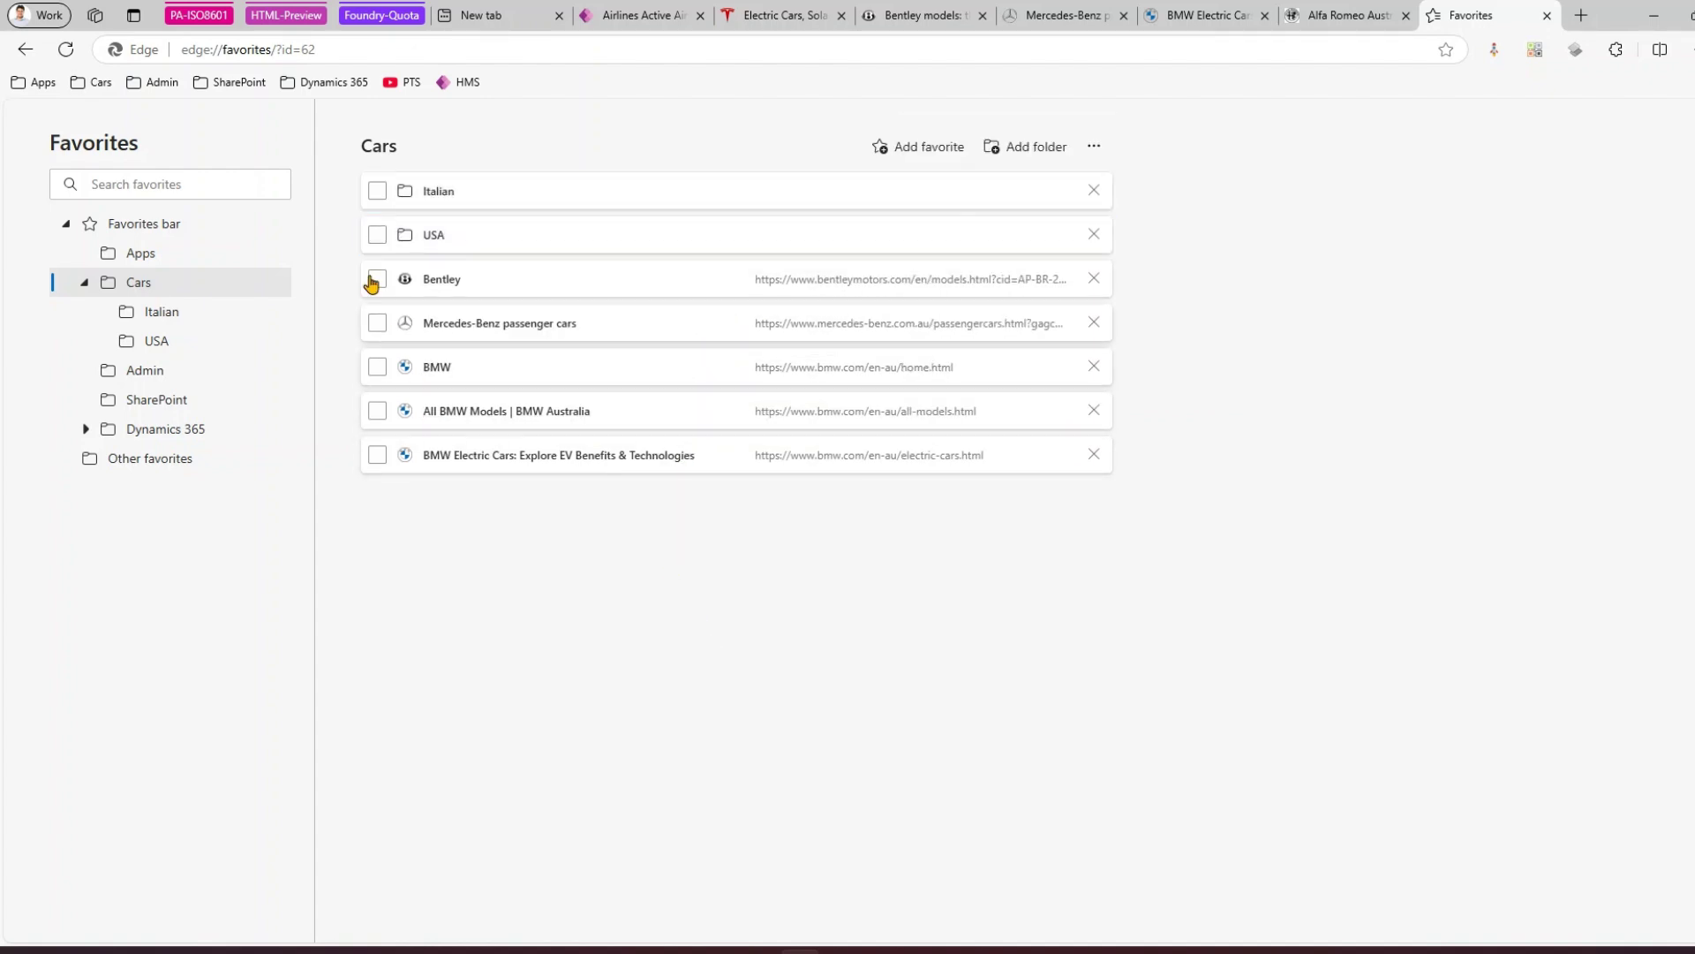
Check the contents of the Italian and USA subfolders through the Cars folder on the Favorites bar
left_click(98, 84)
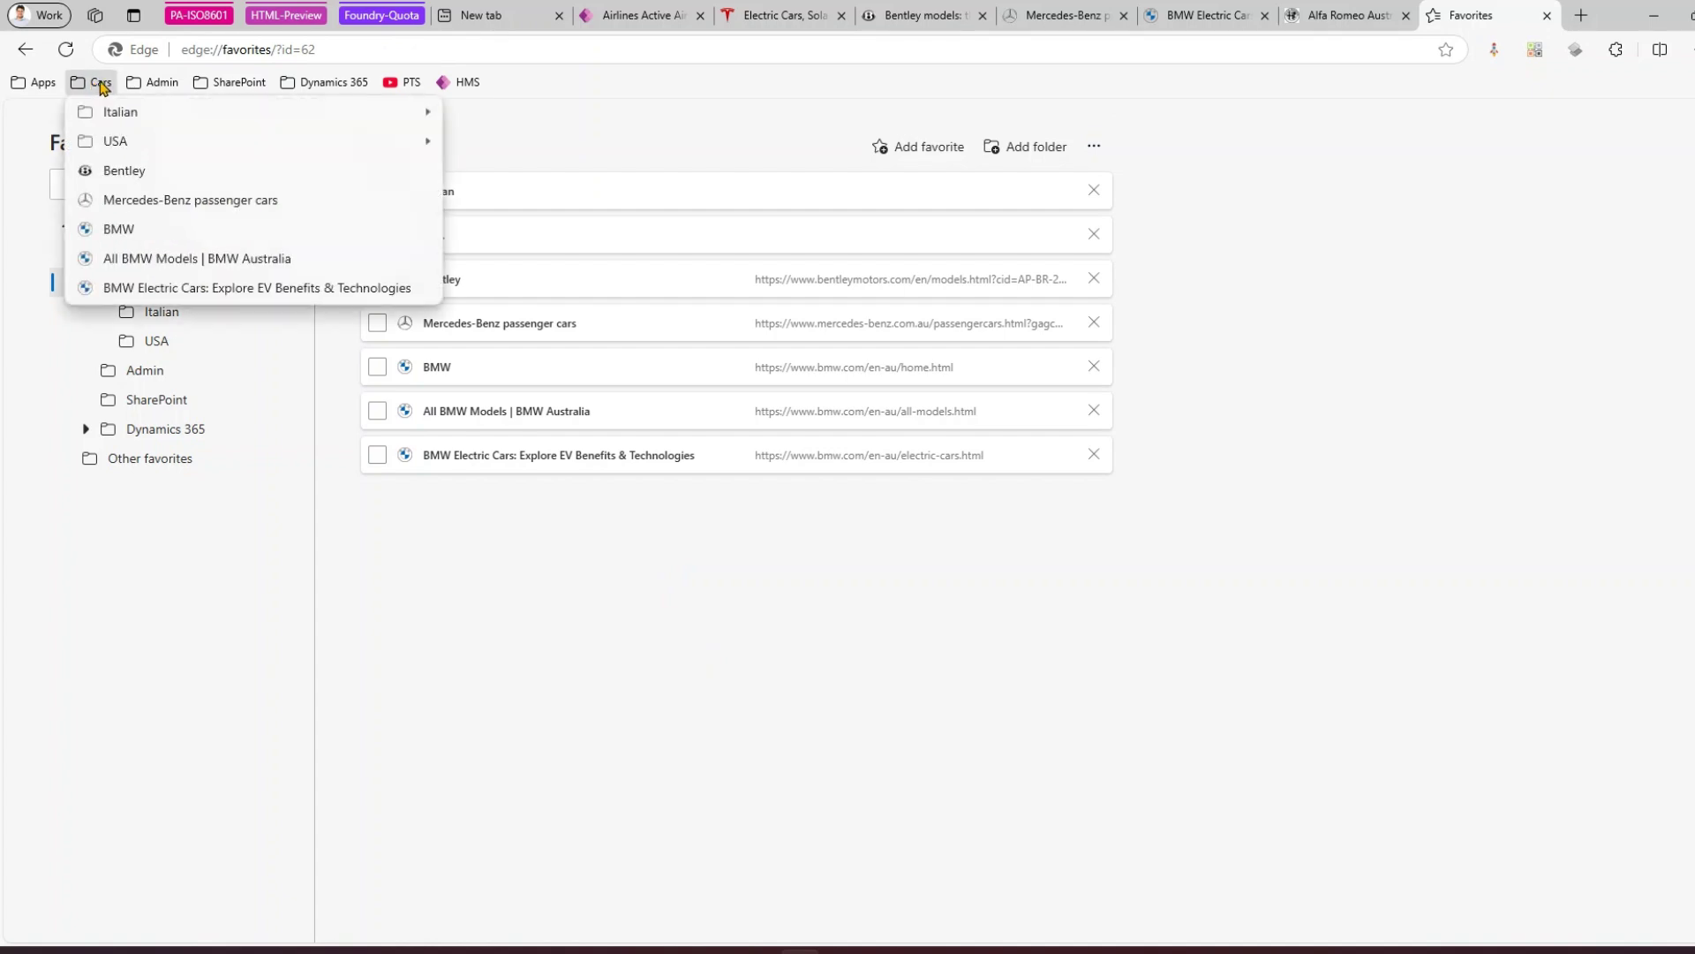
mouse_move(112, 121)
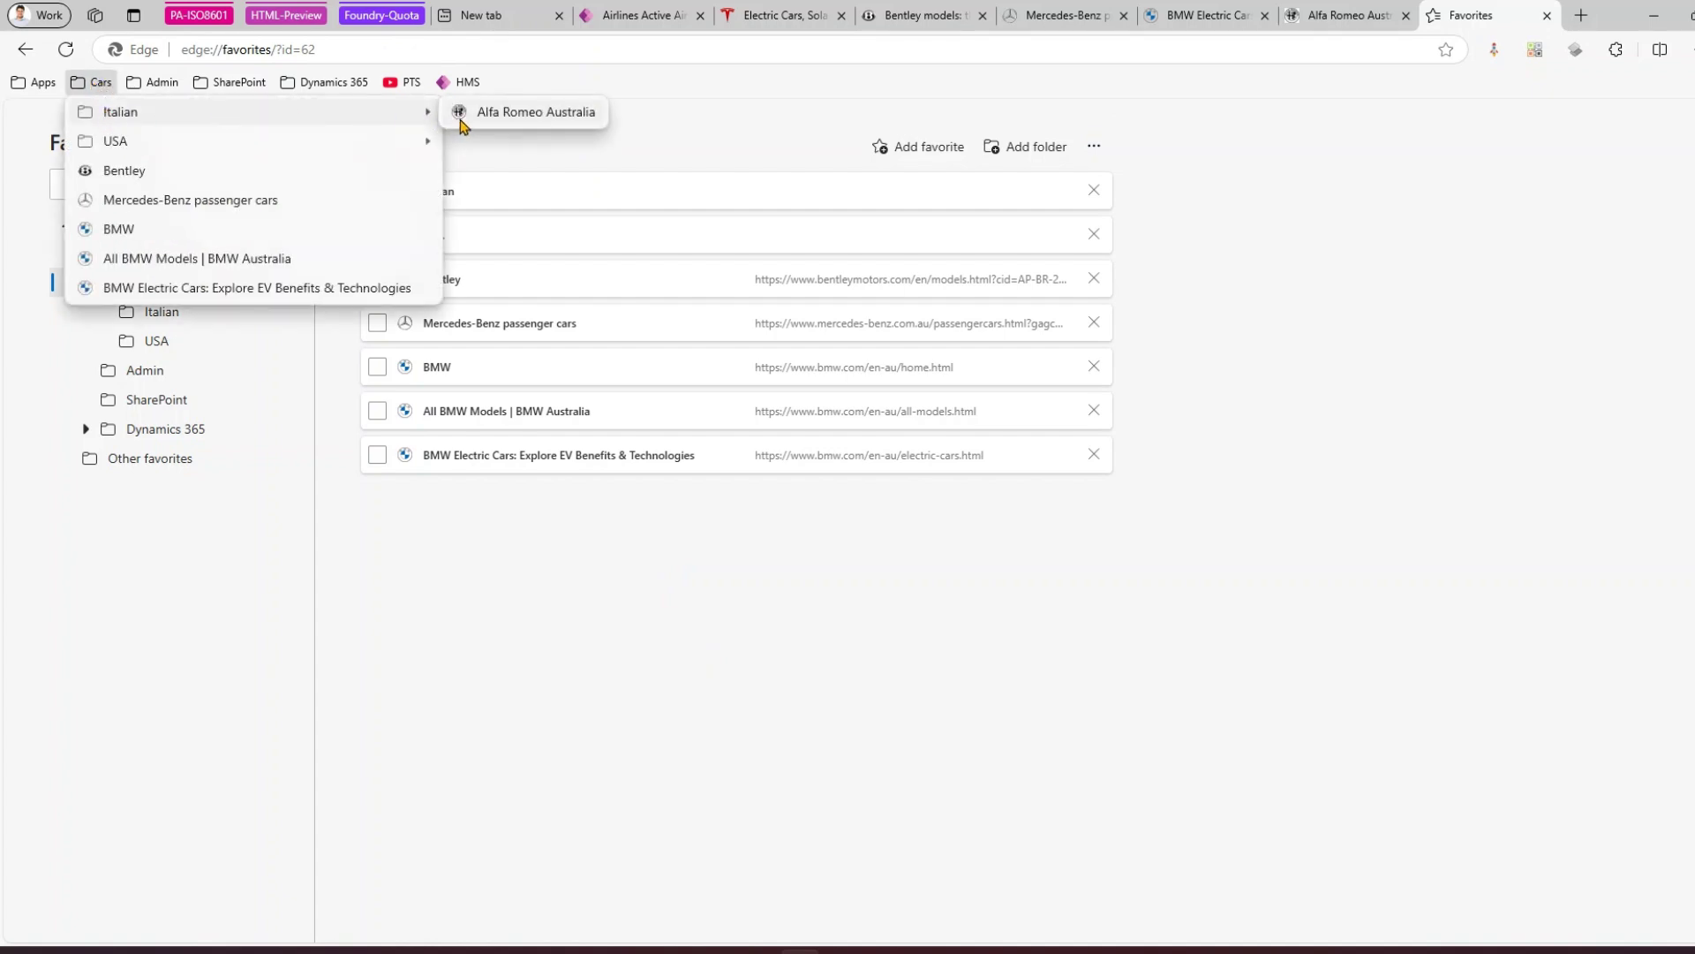
mouse_move(370, 151)
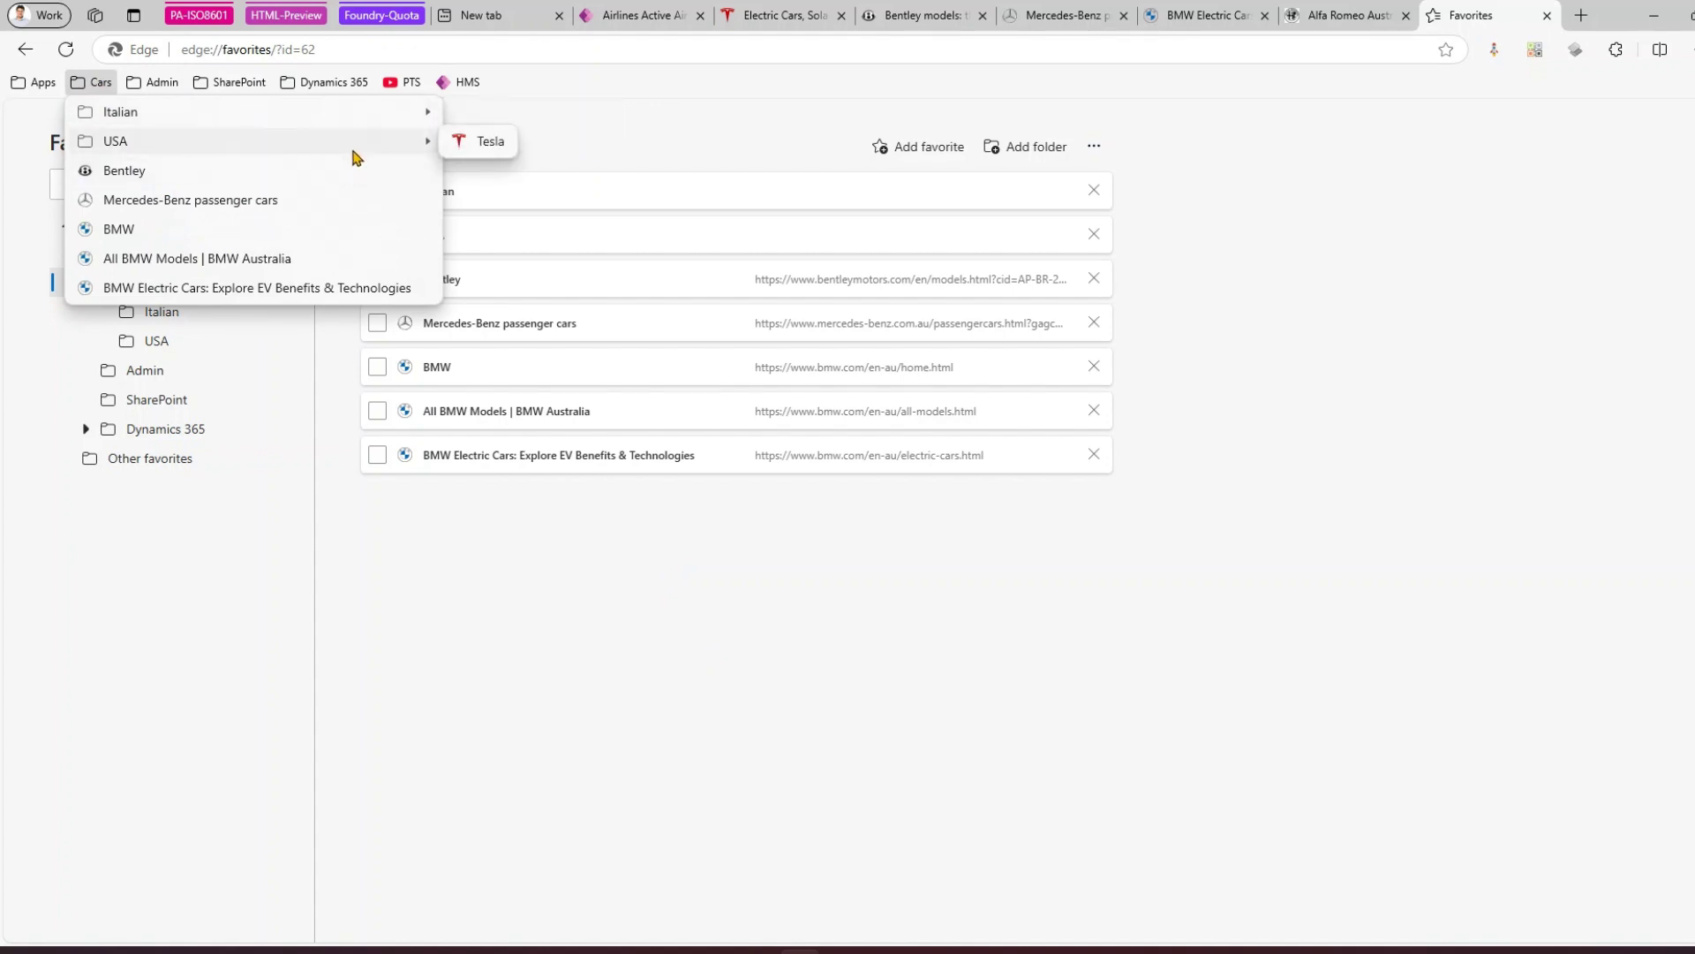
left_click(620, 661)
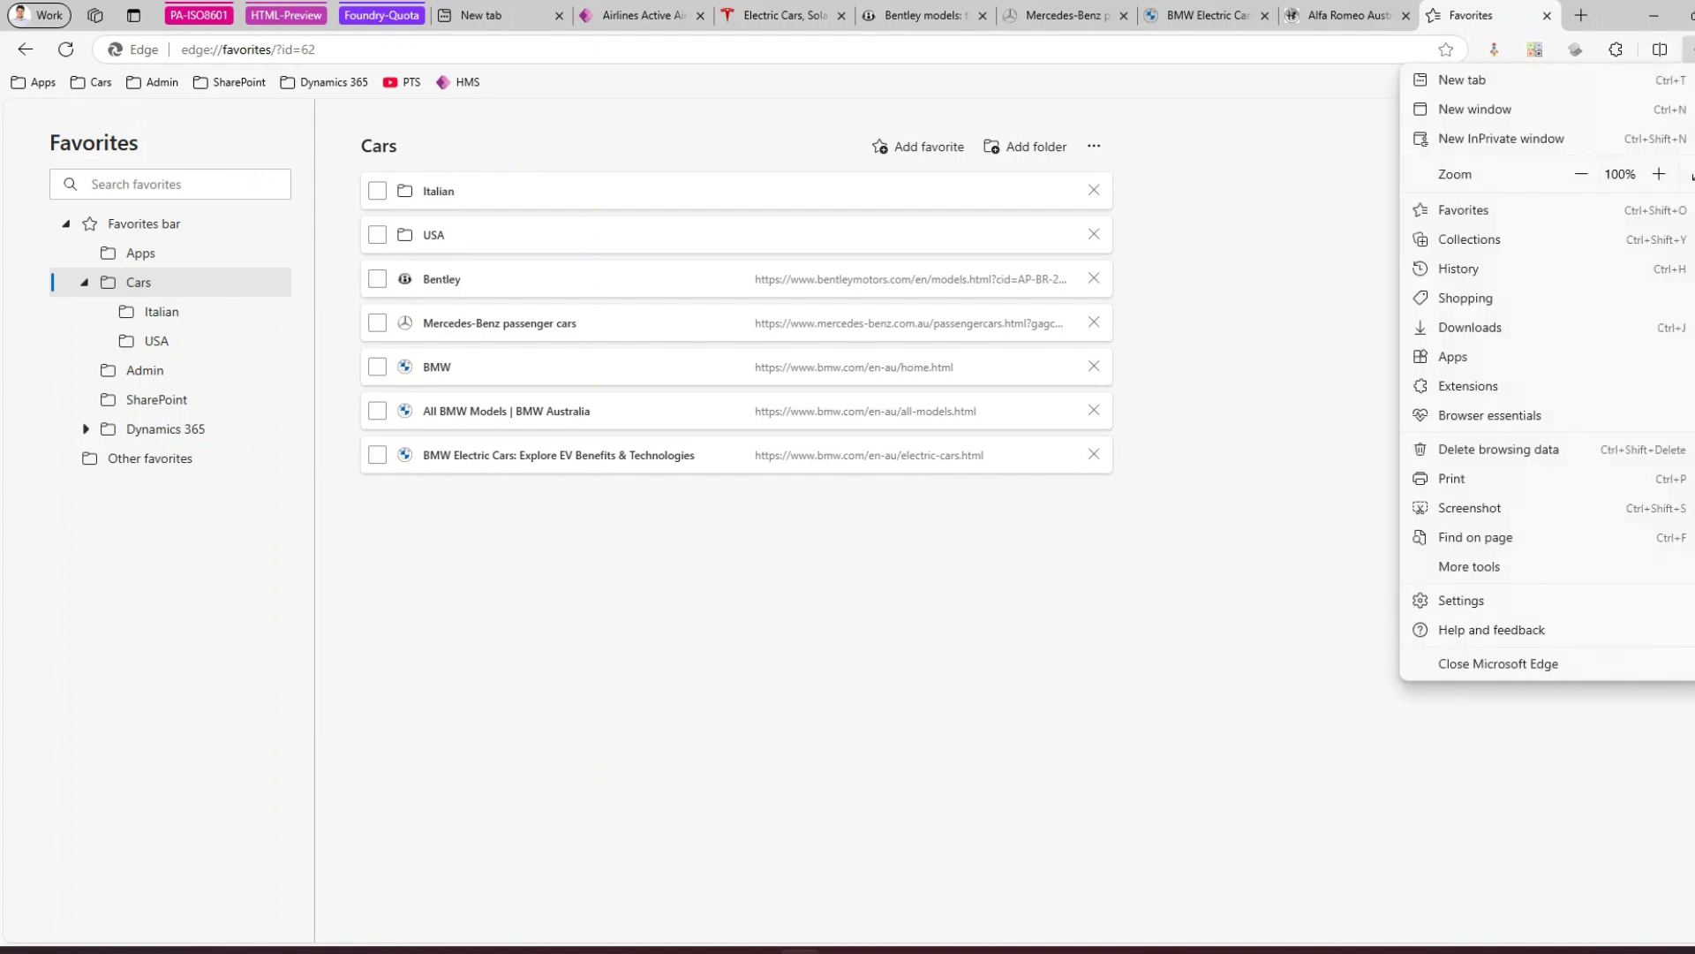
Open the browser's pop-up list of favorites, expand the Cars folder, and sort its contents by name
left_click(1618, 214)
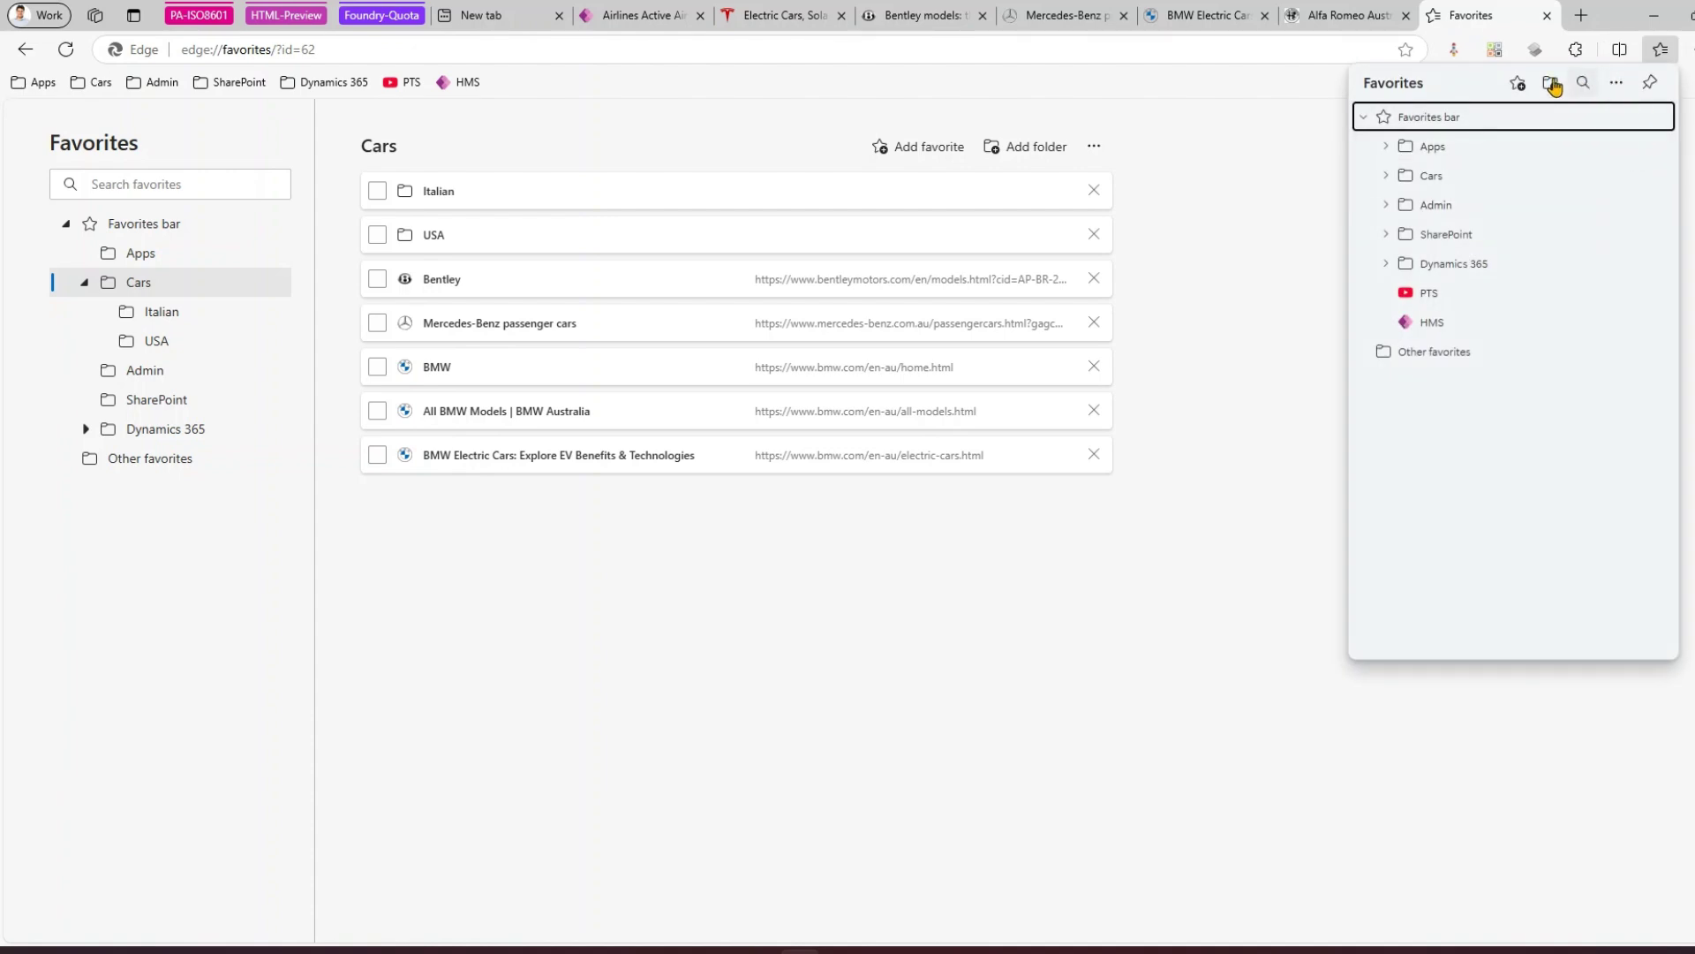
left_click(1388, 176)
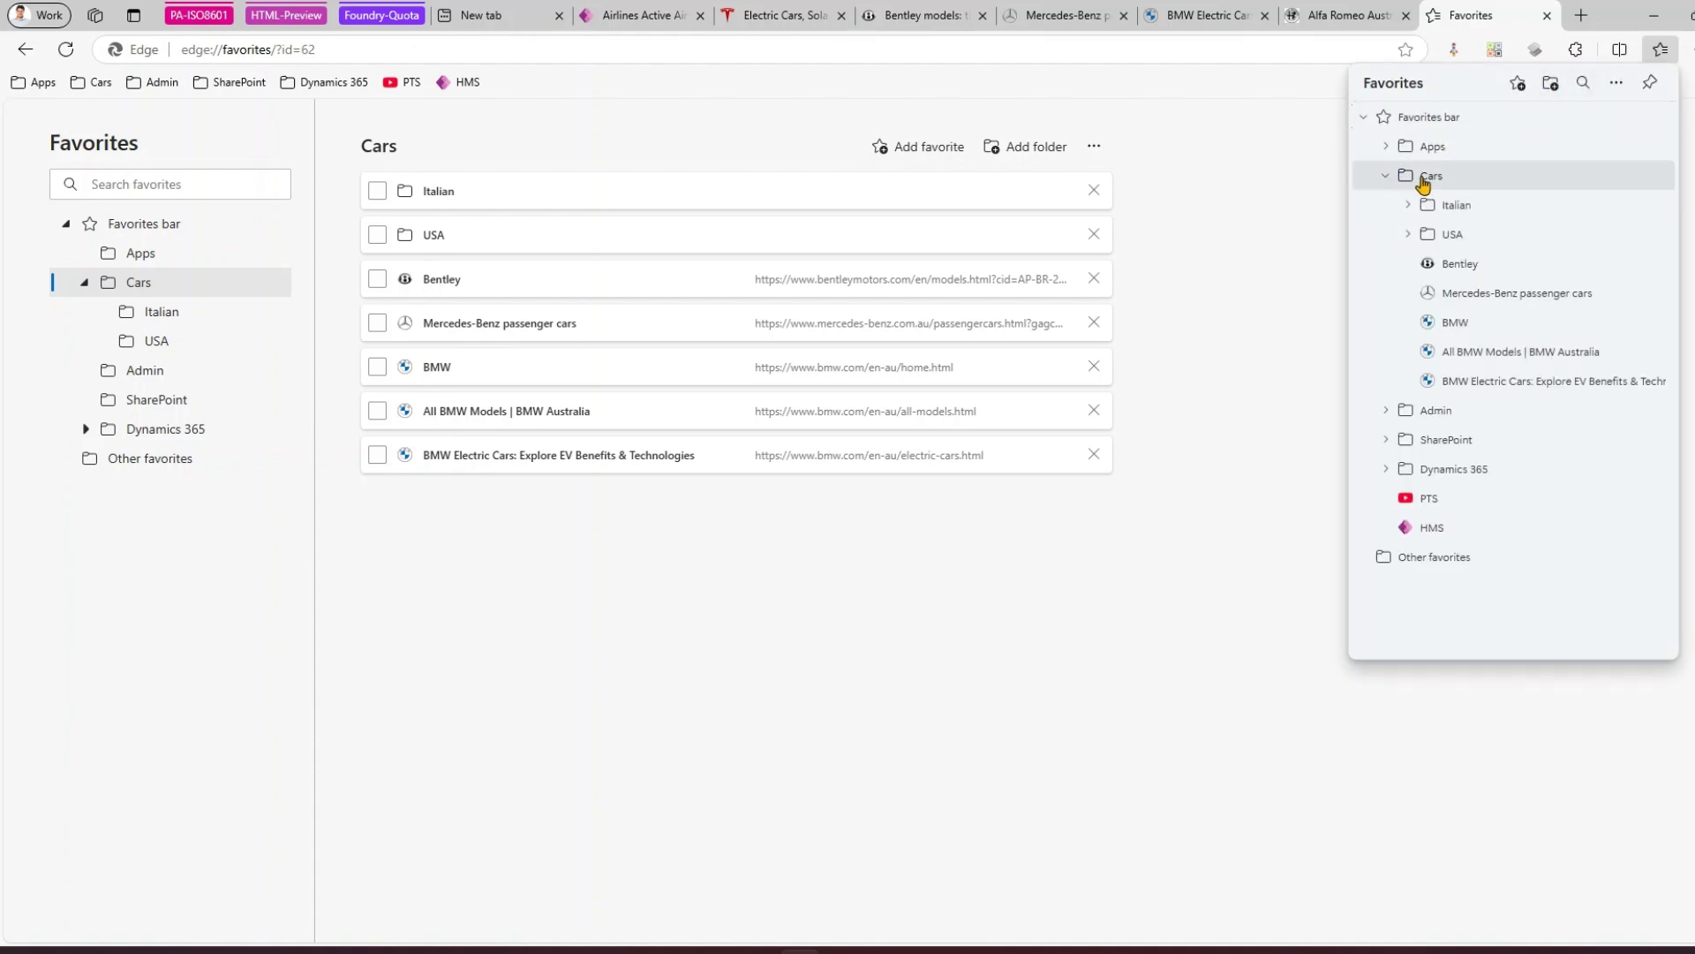
right_click(1424, 183)
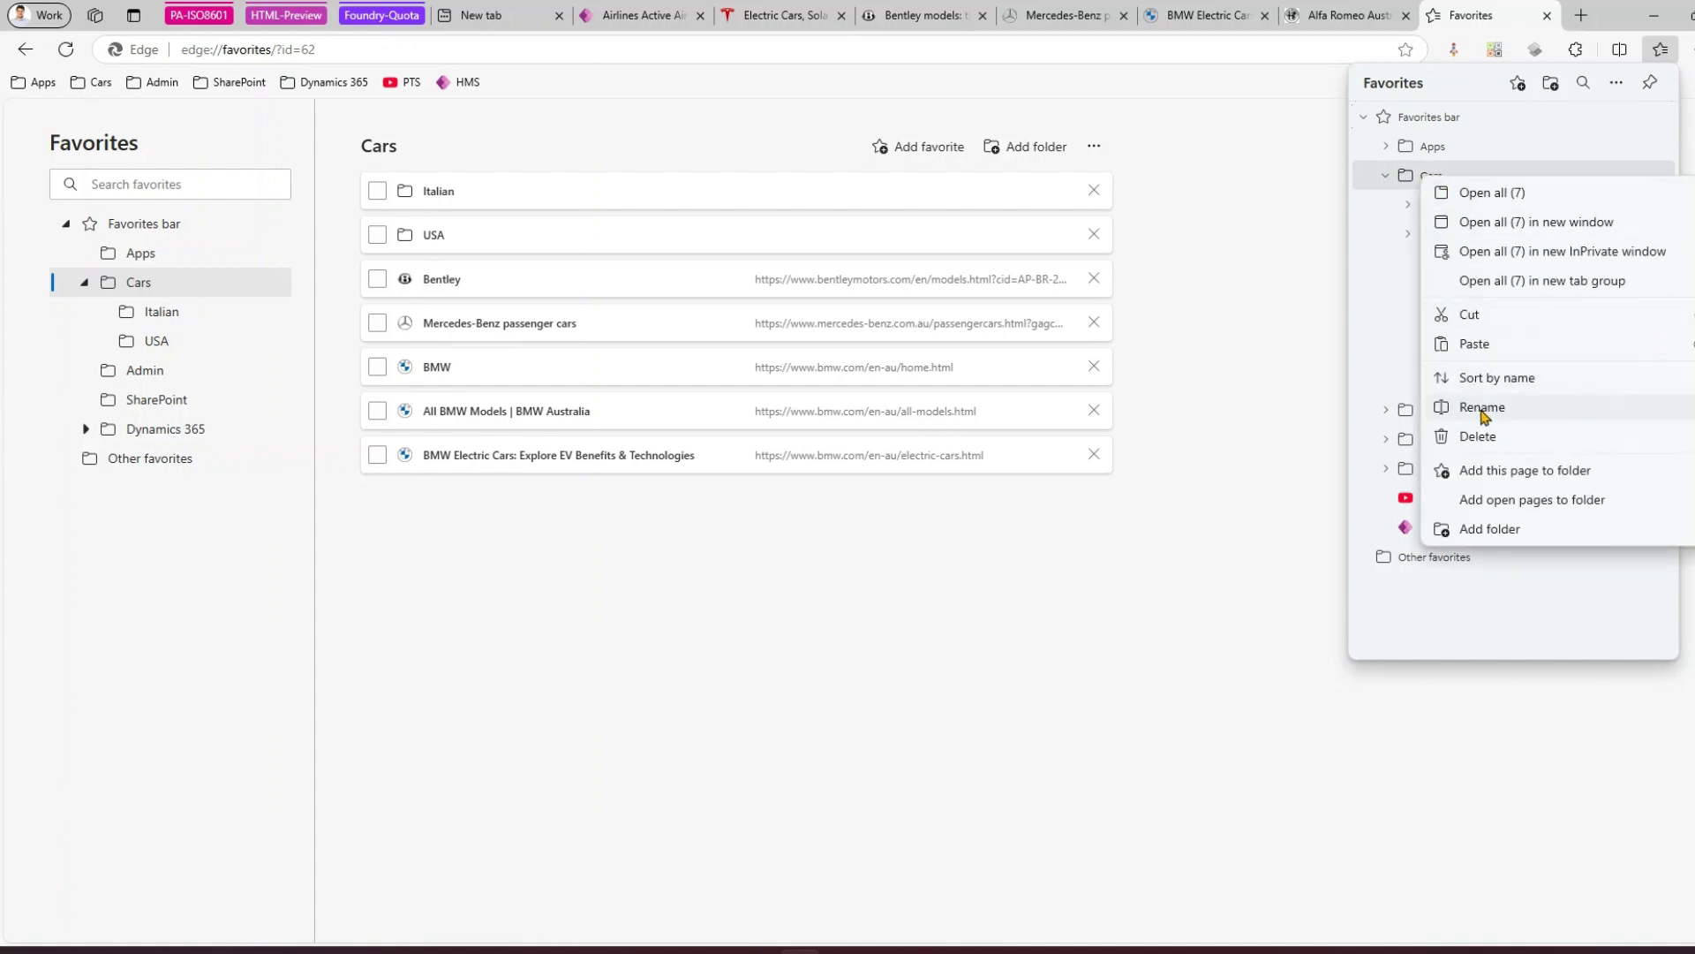
left_click(1395, 244)
left_click(1406, 233)
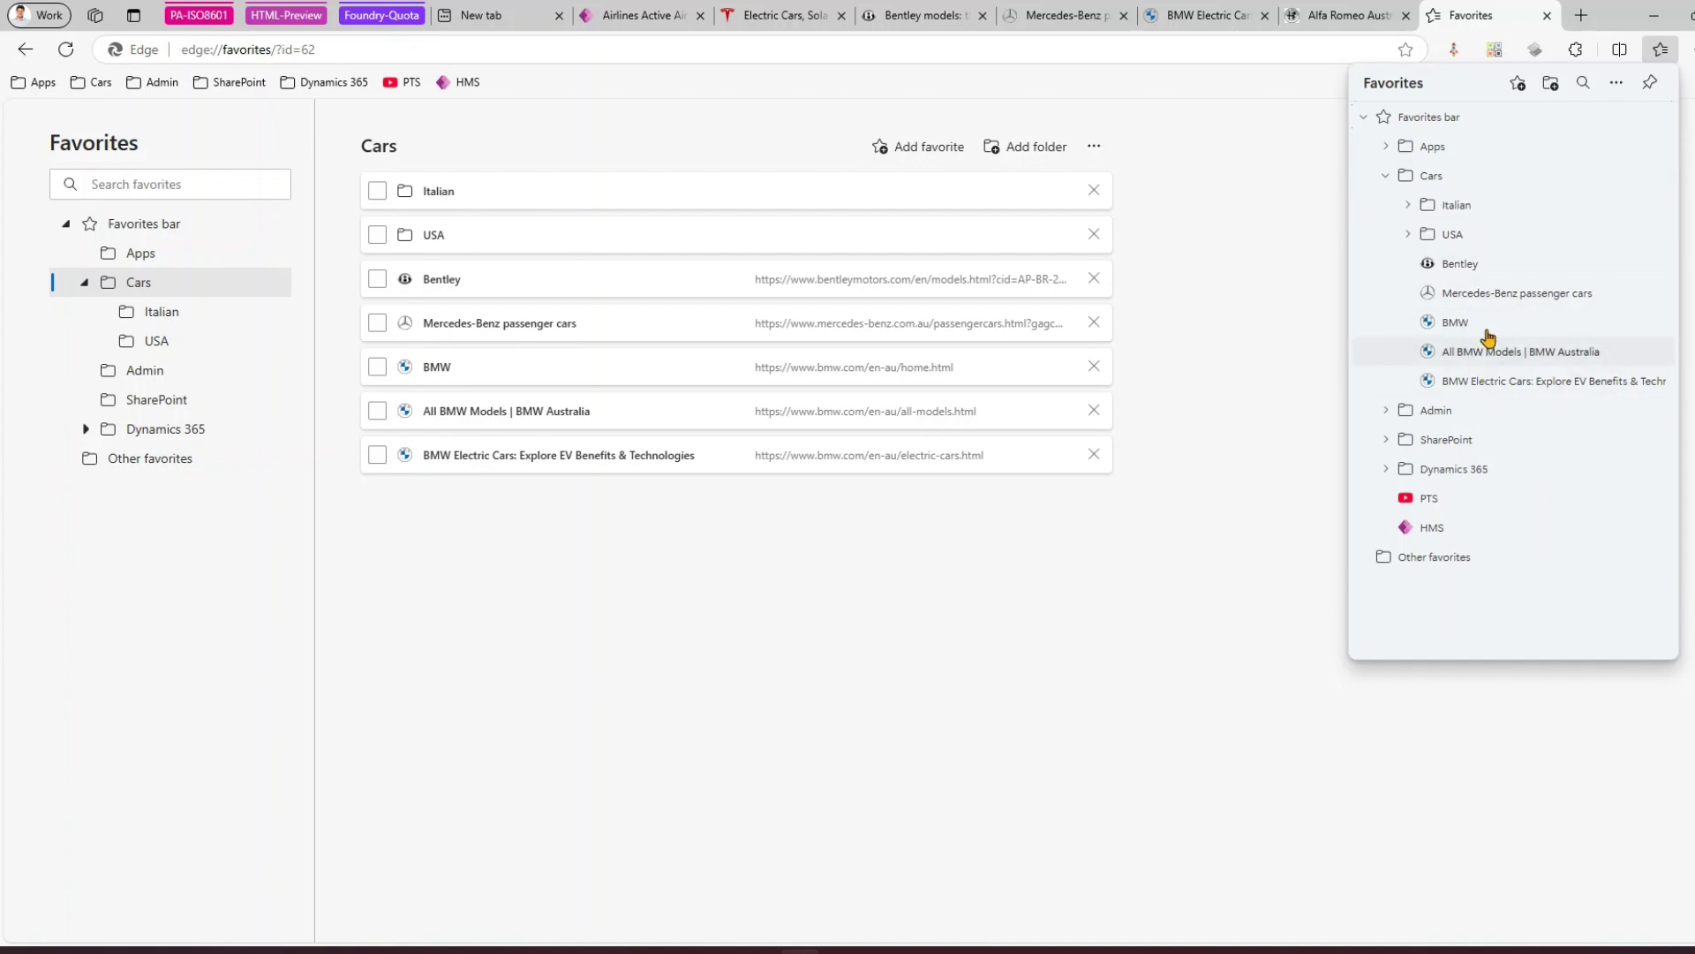
right_click(1467, 179)
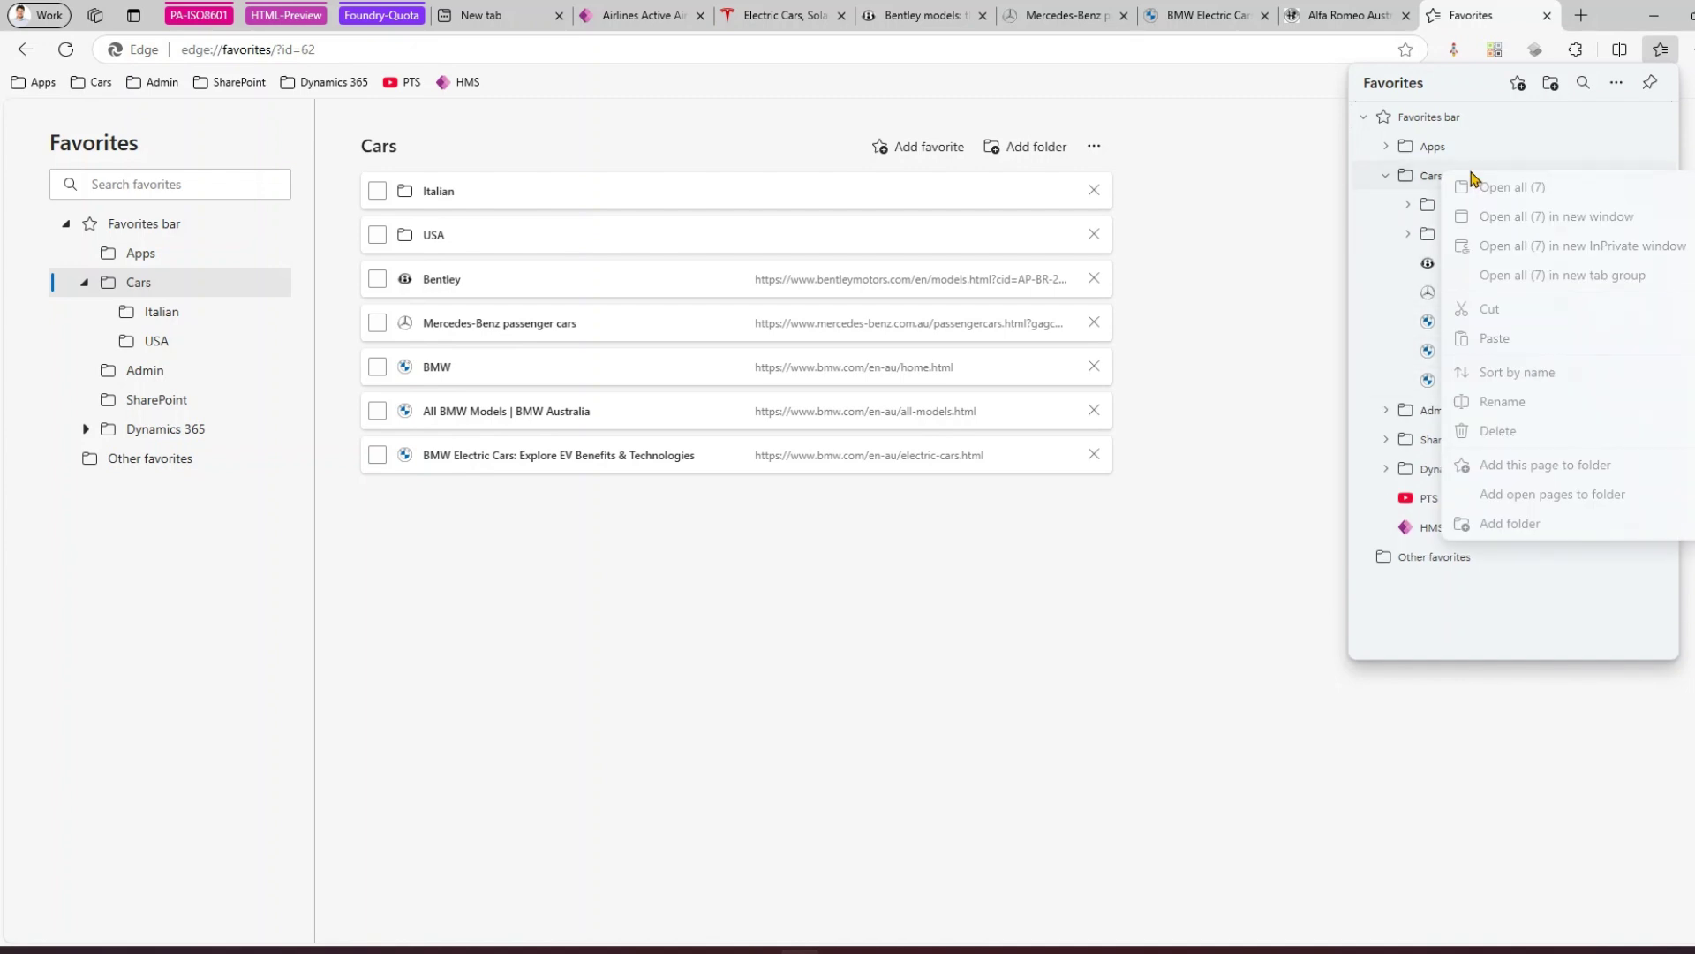
left_click(1511, 374)
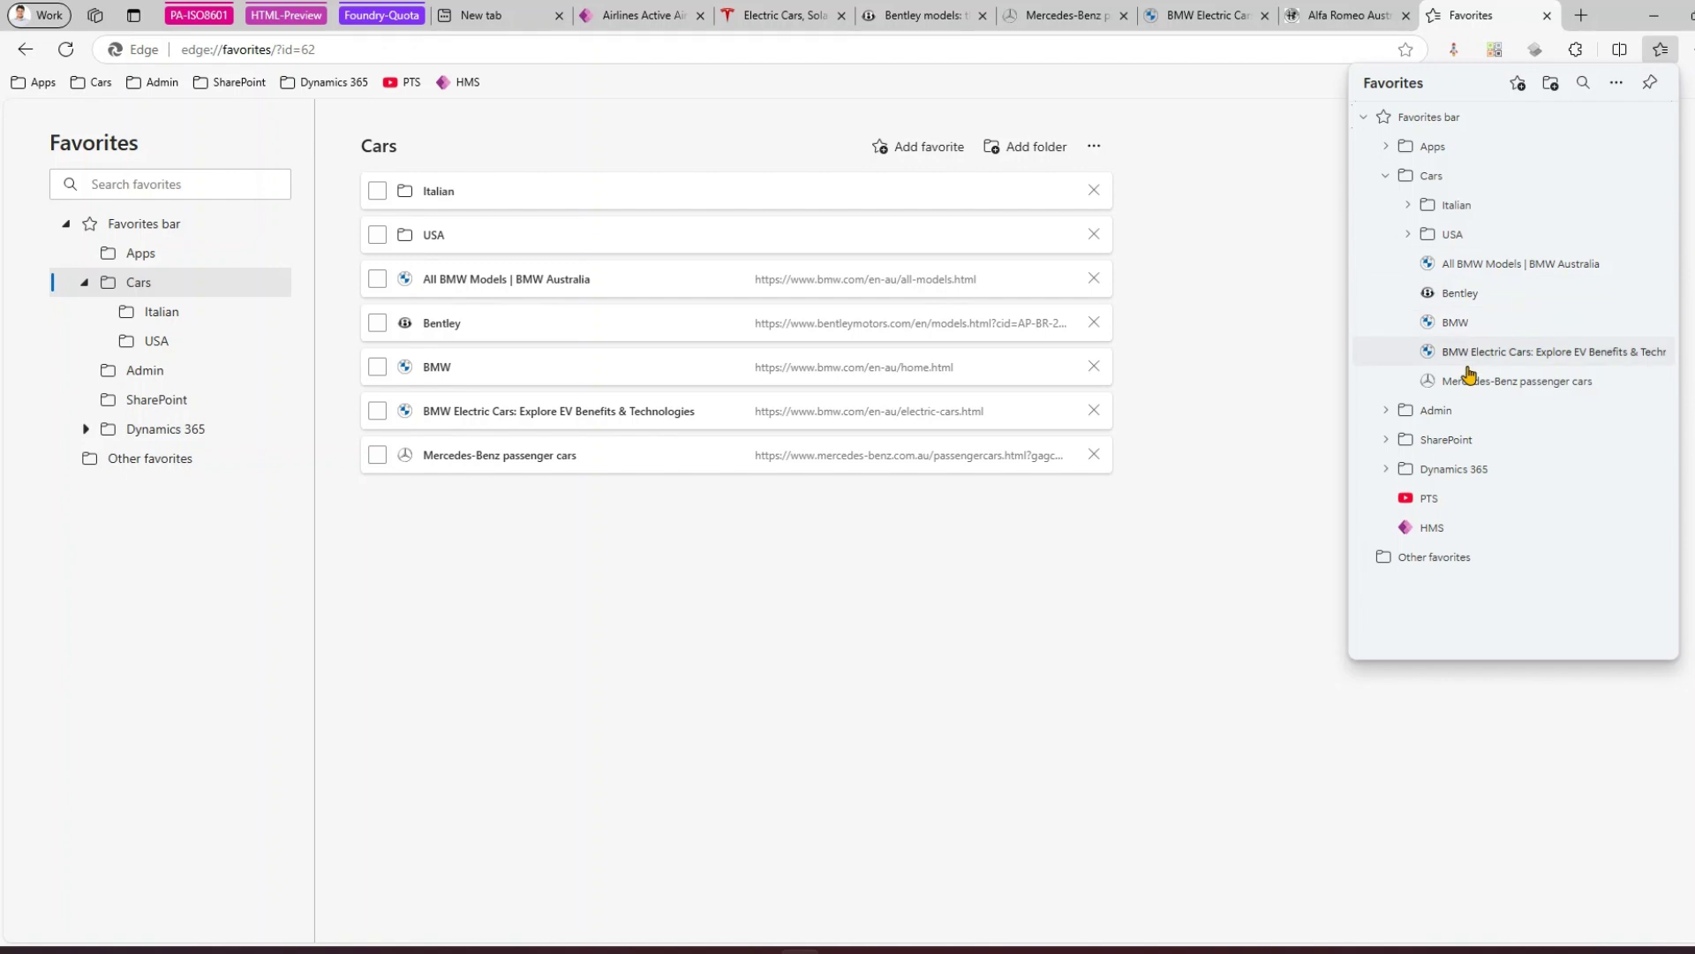
Search the favorites for "bmw", clear the search, and close the pop-up favorites list
left_click(1580, 86)
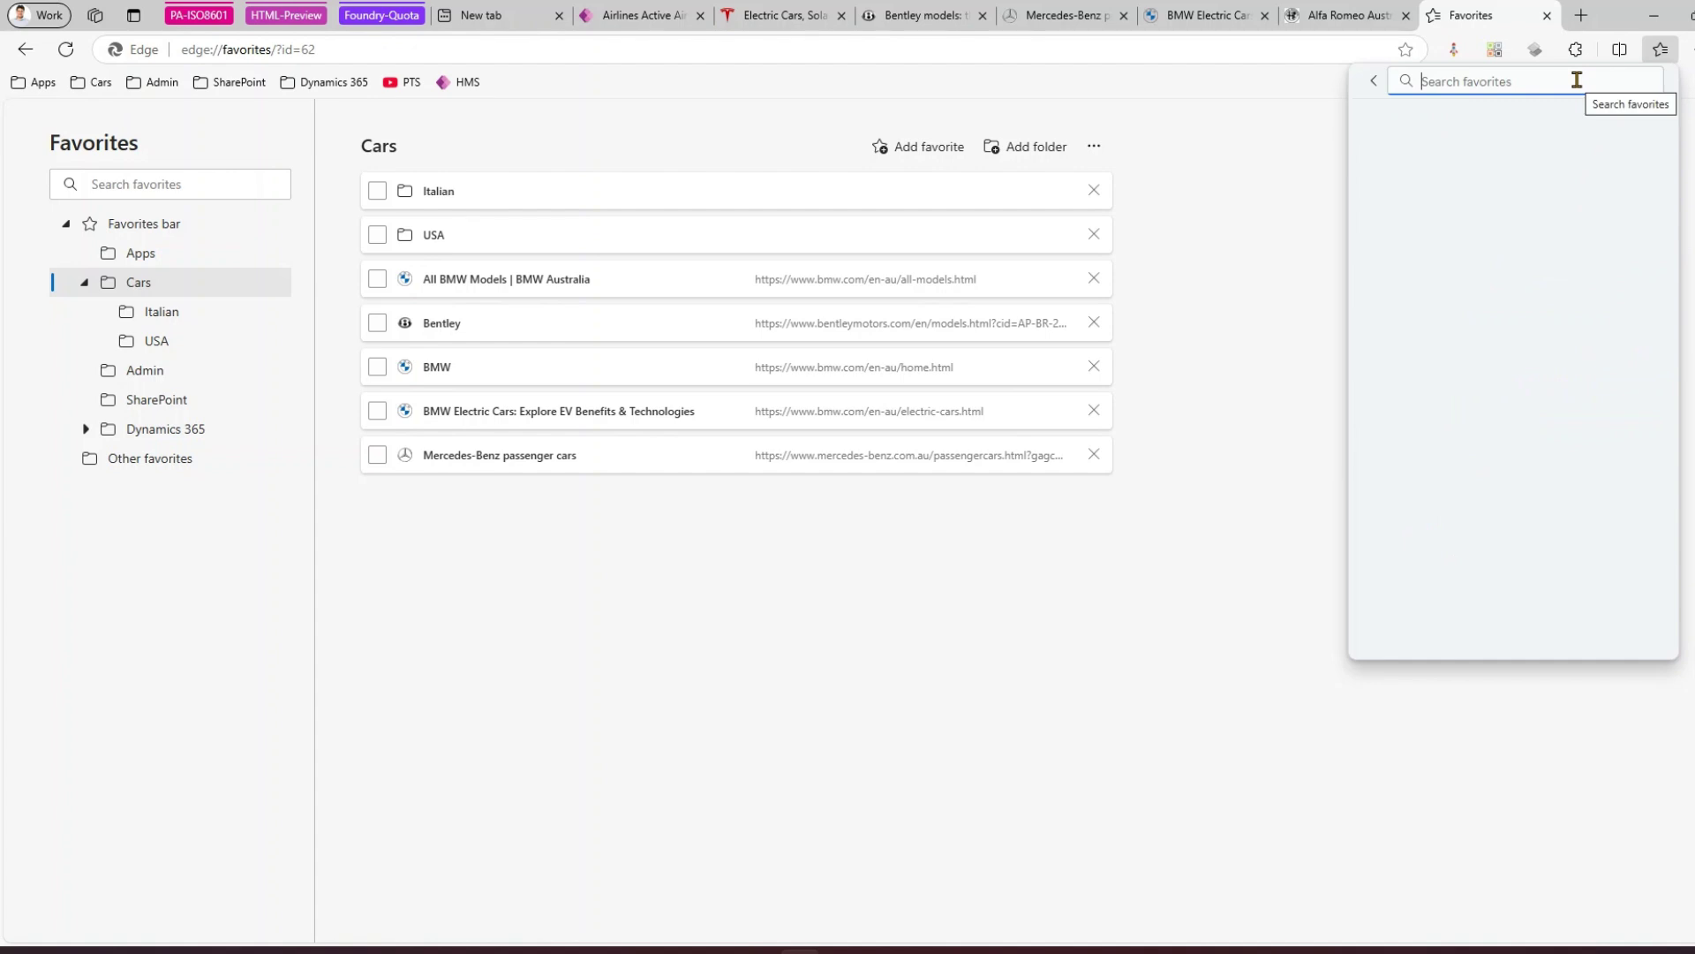
type("bmw")
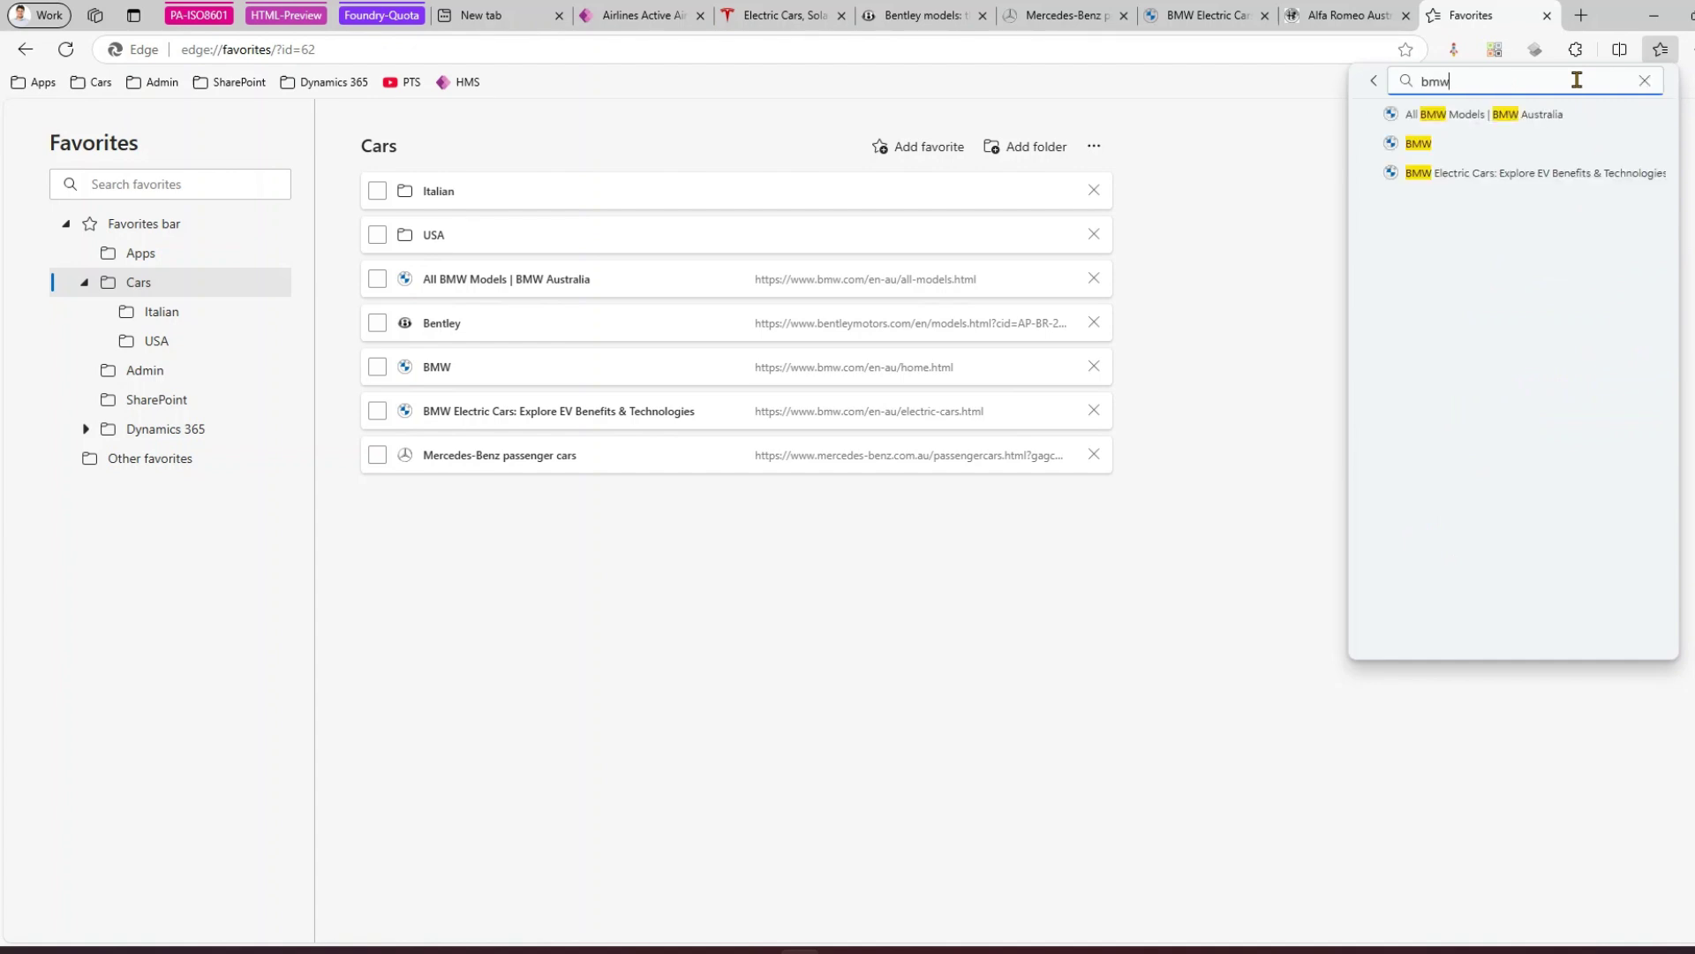
left_click(1645, 82)
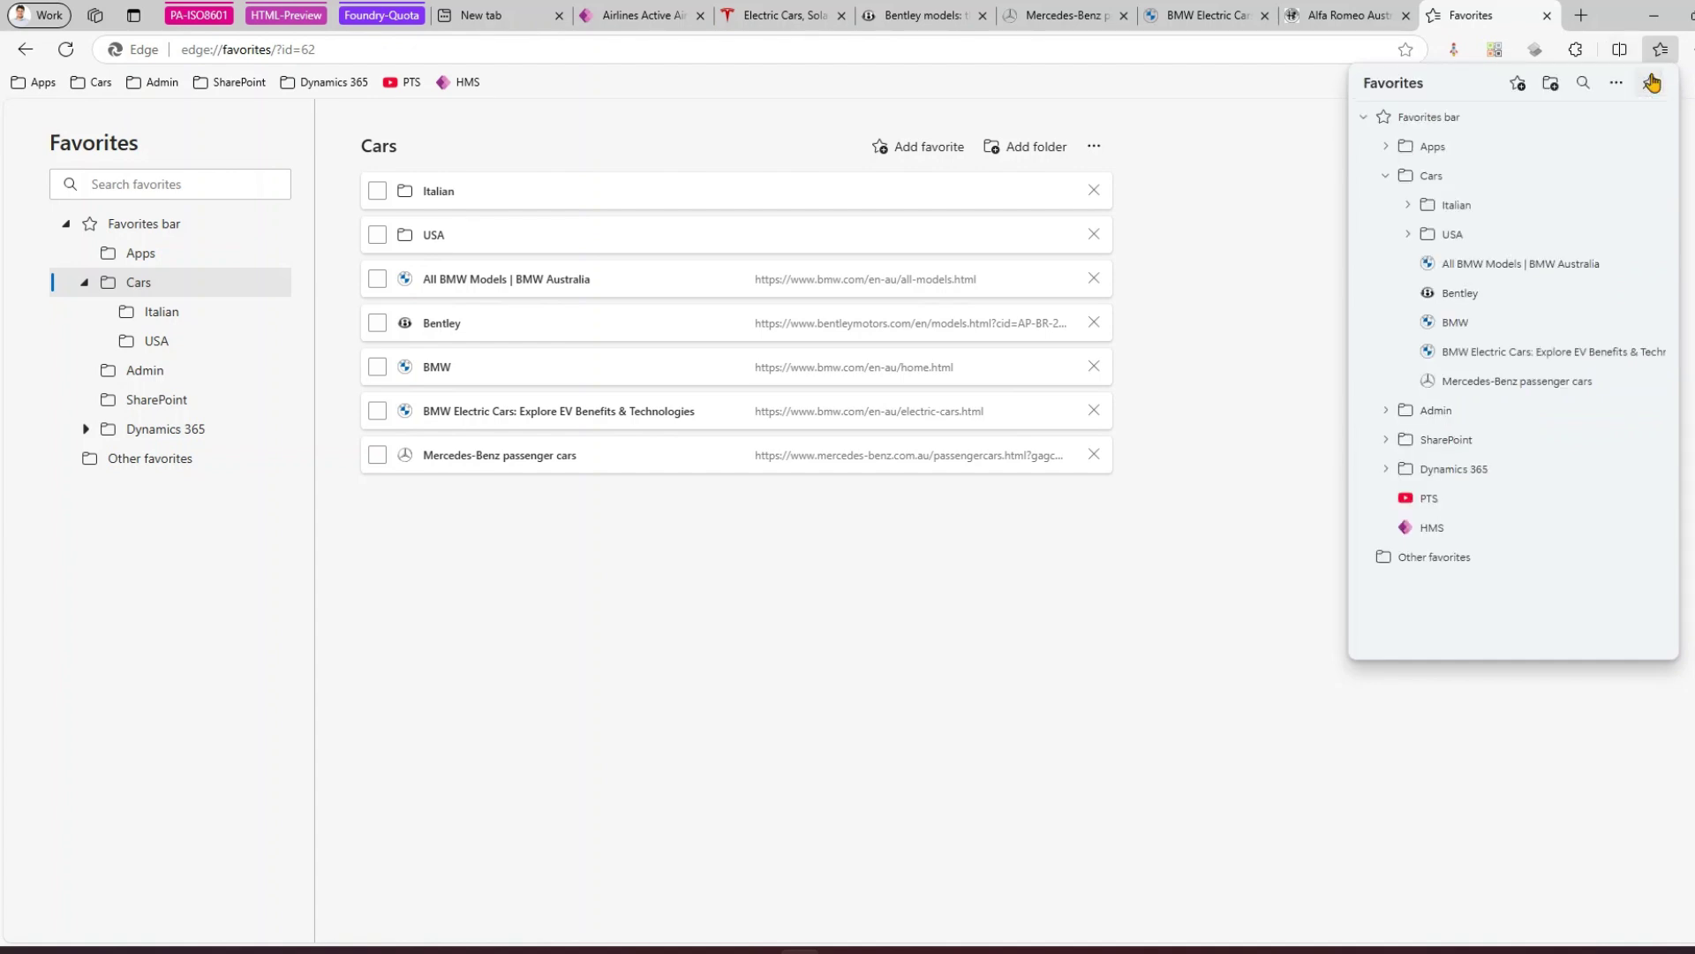
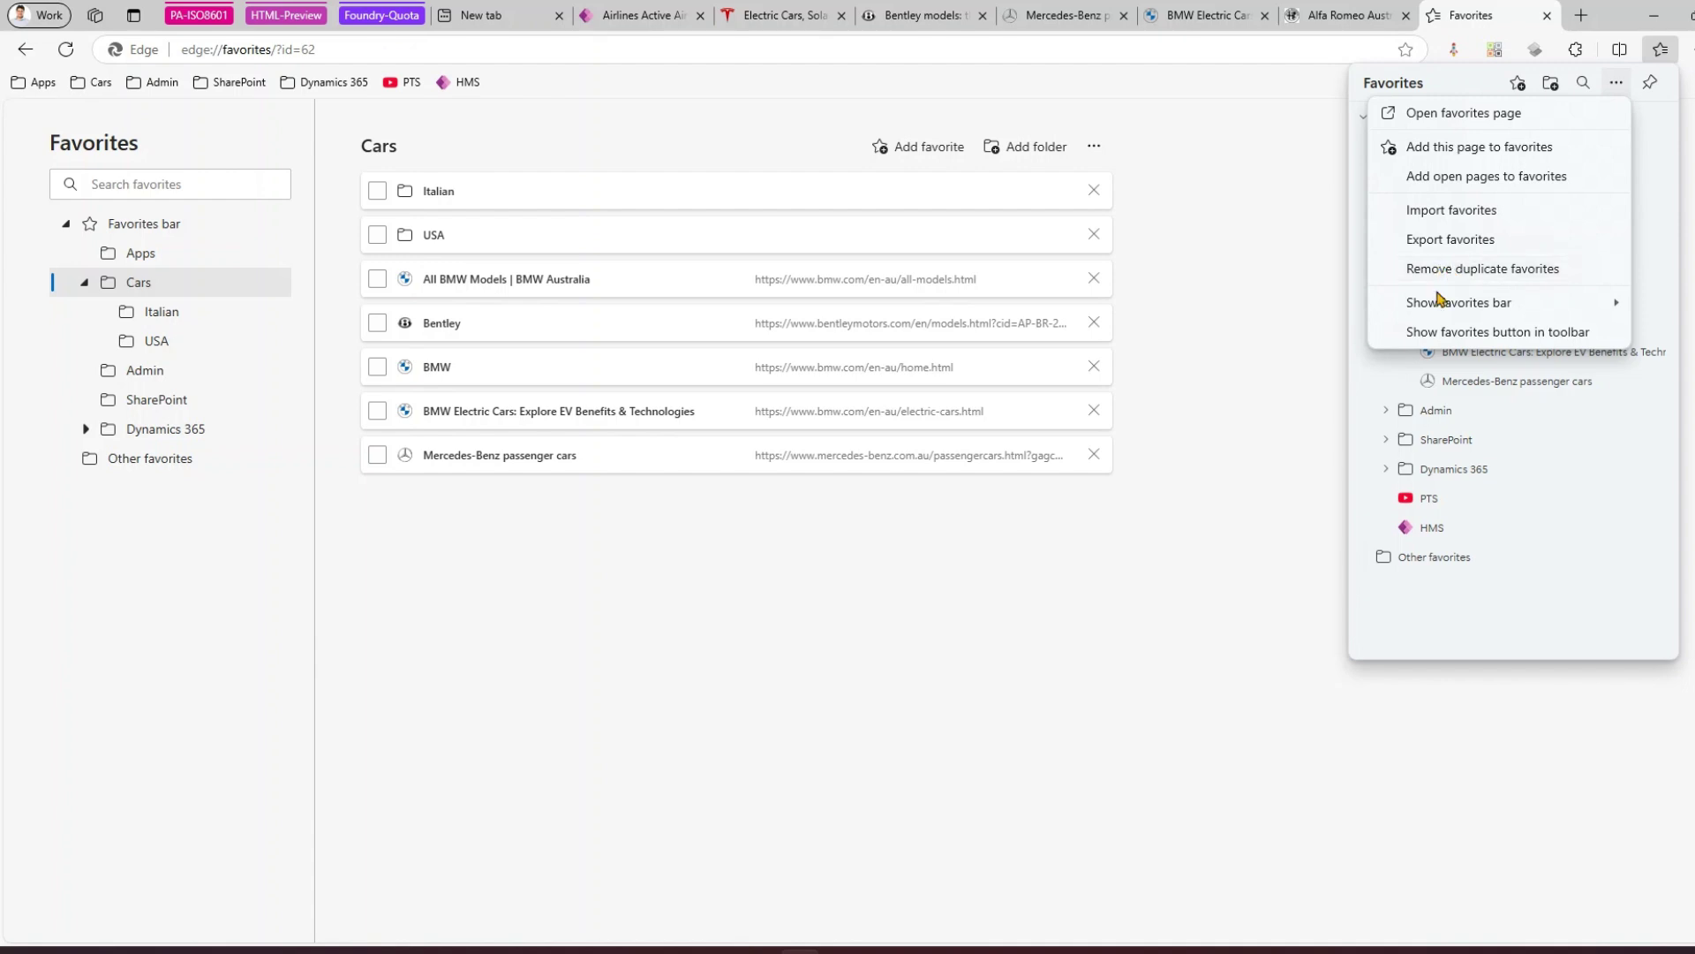
left_click(703, 576)
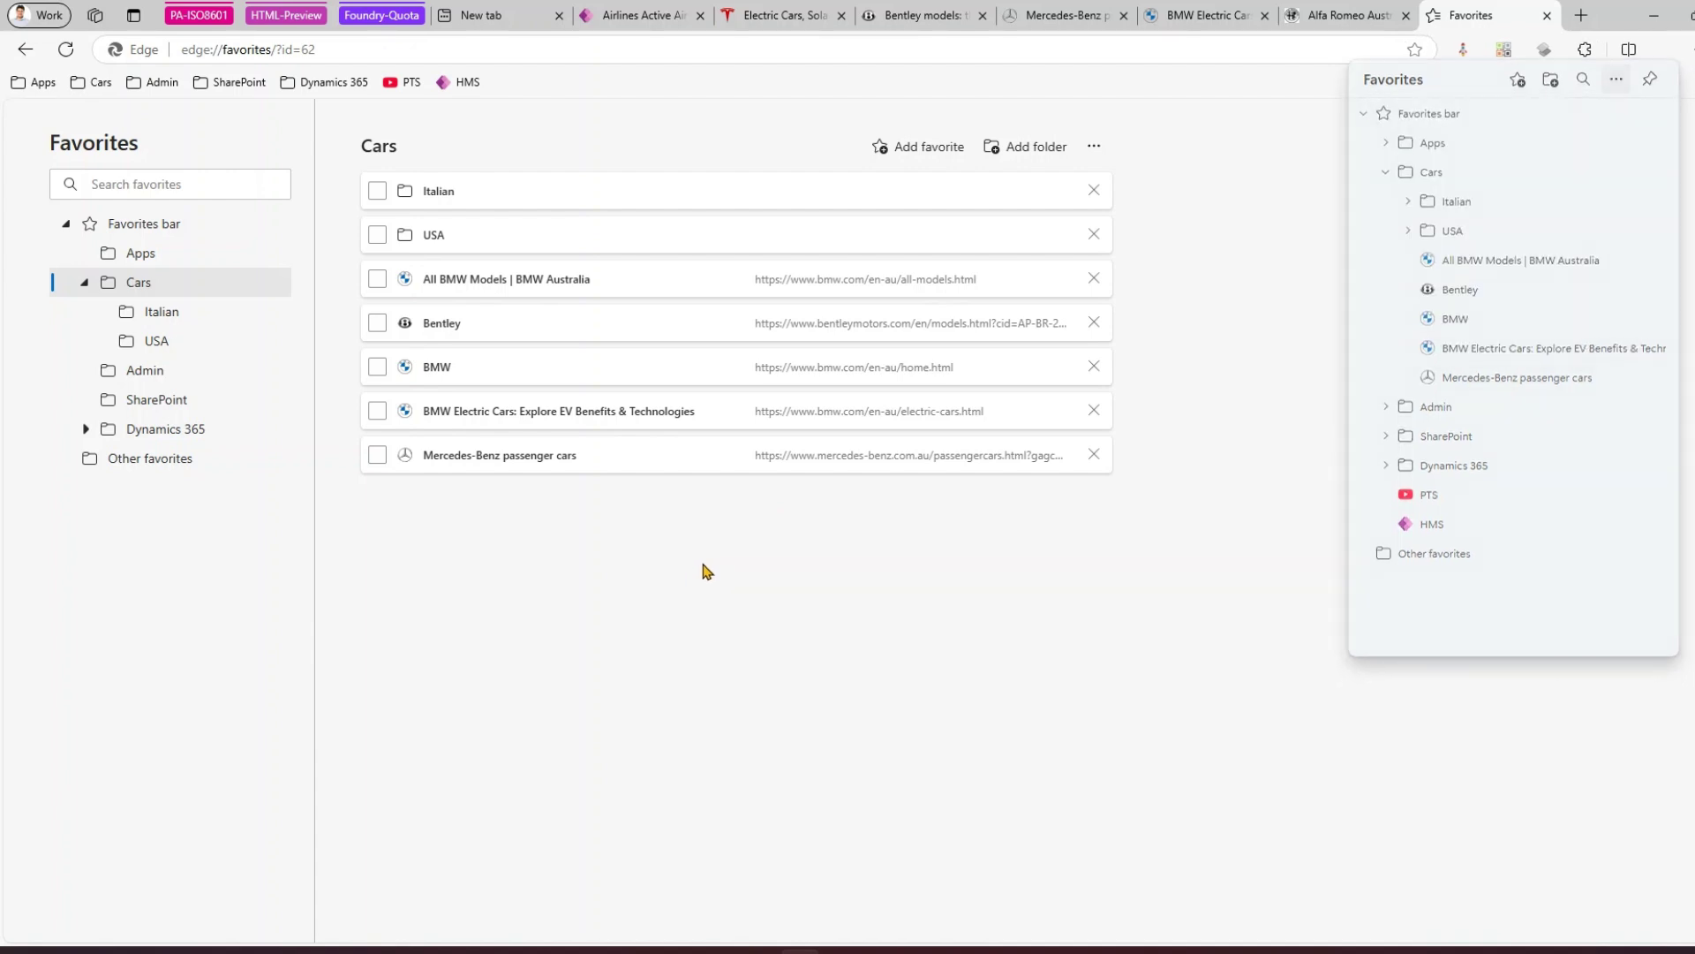
right_click(512, 374)
left_click(556, 413)
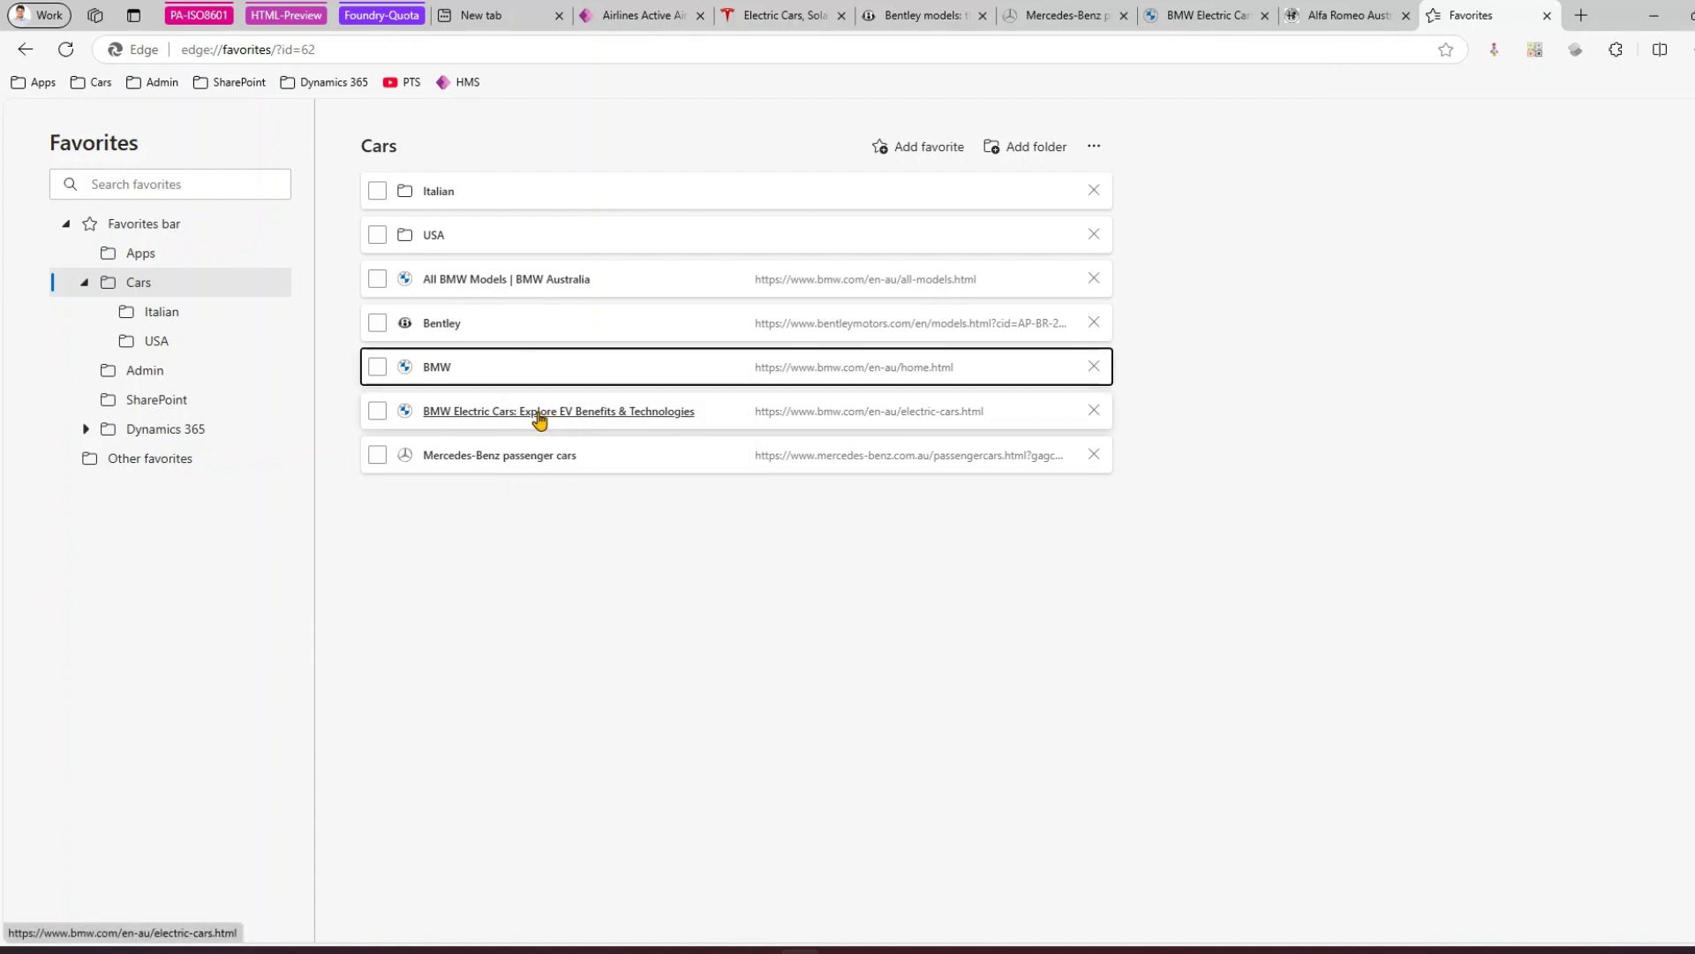
left_click(162, 314)
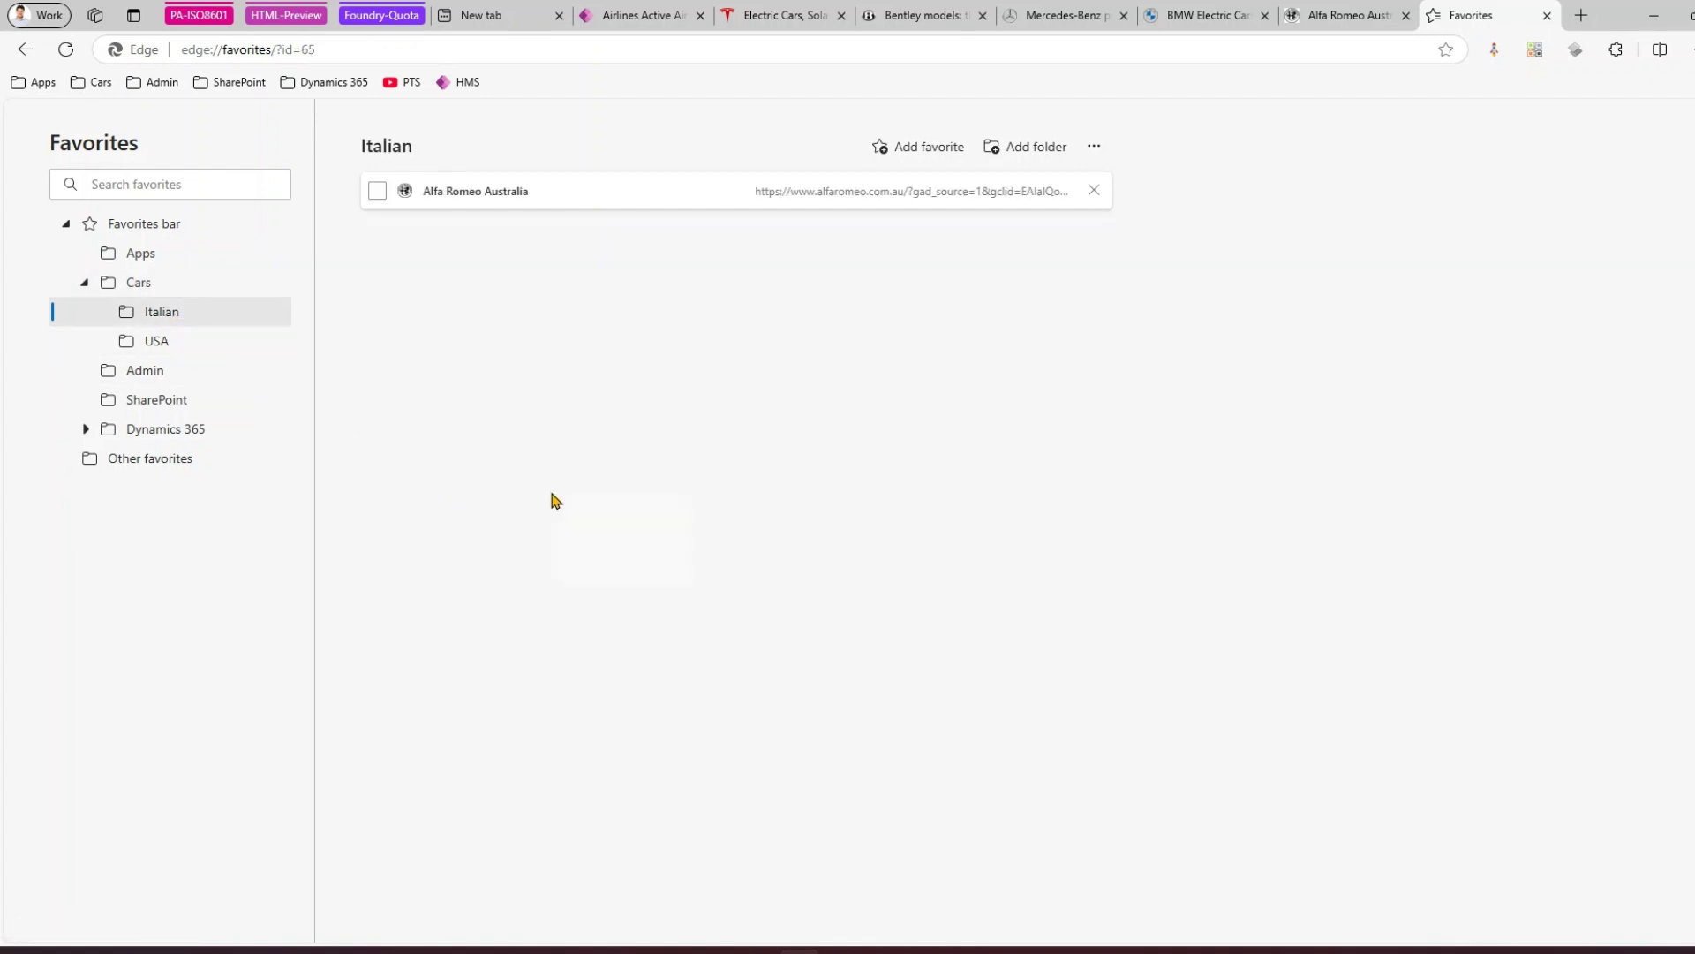
right_click(555, 500)
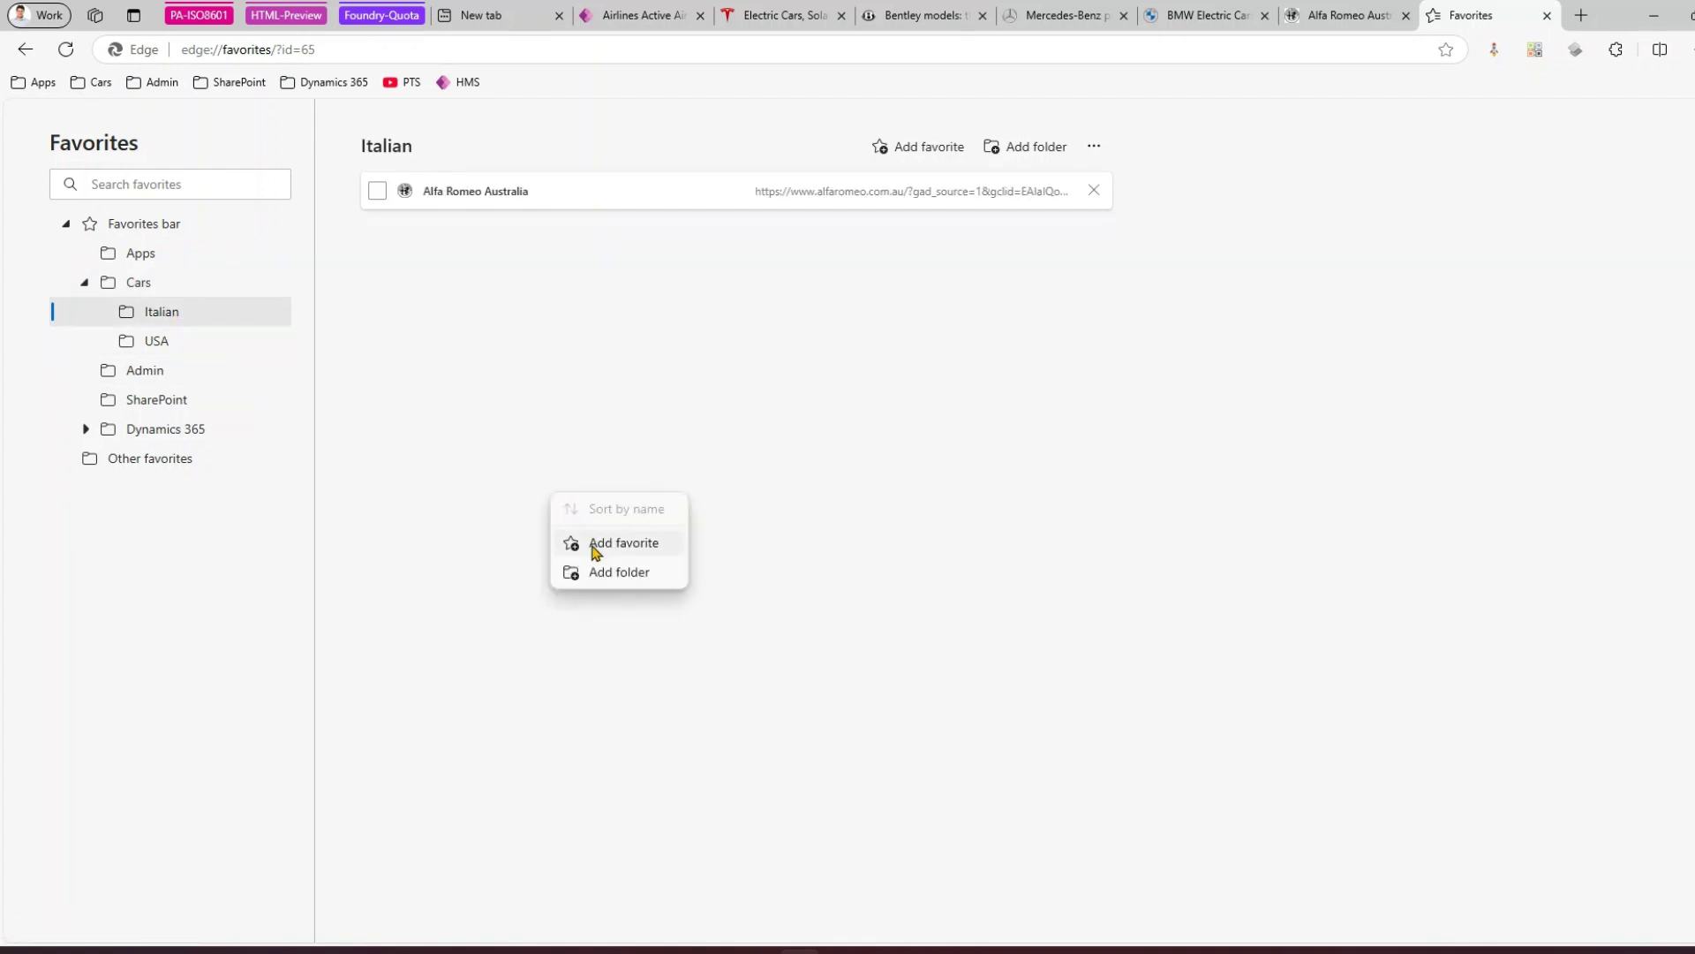
left_click(1093, 148)
left_click(865, 334)
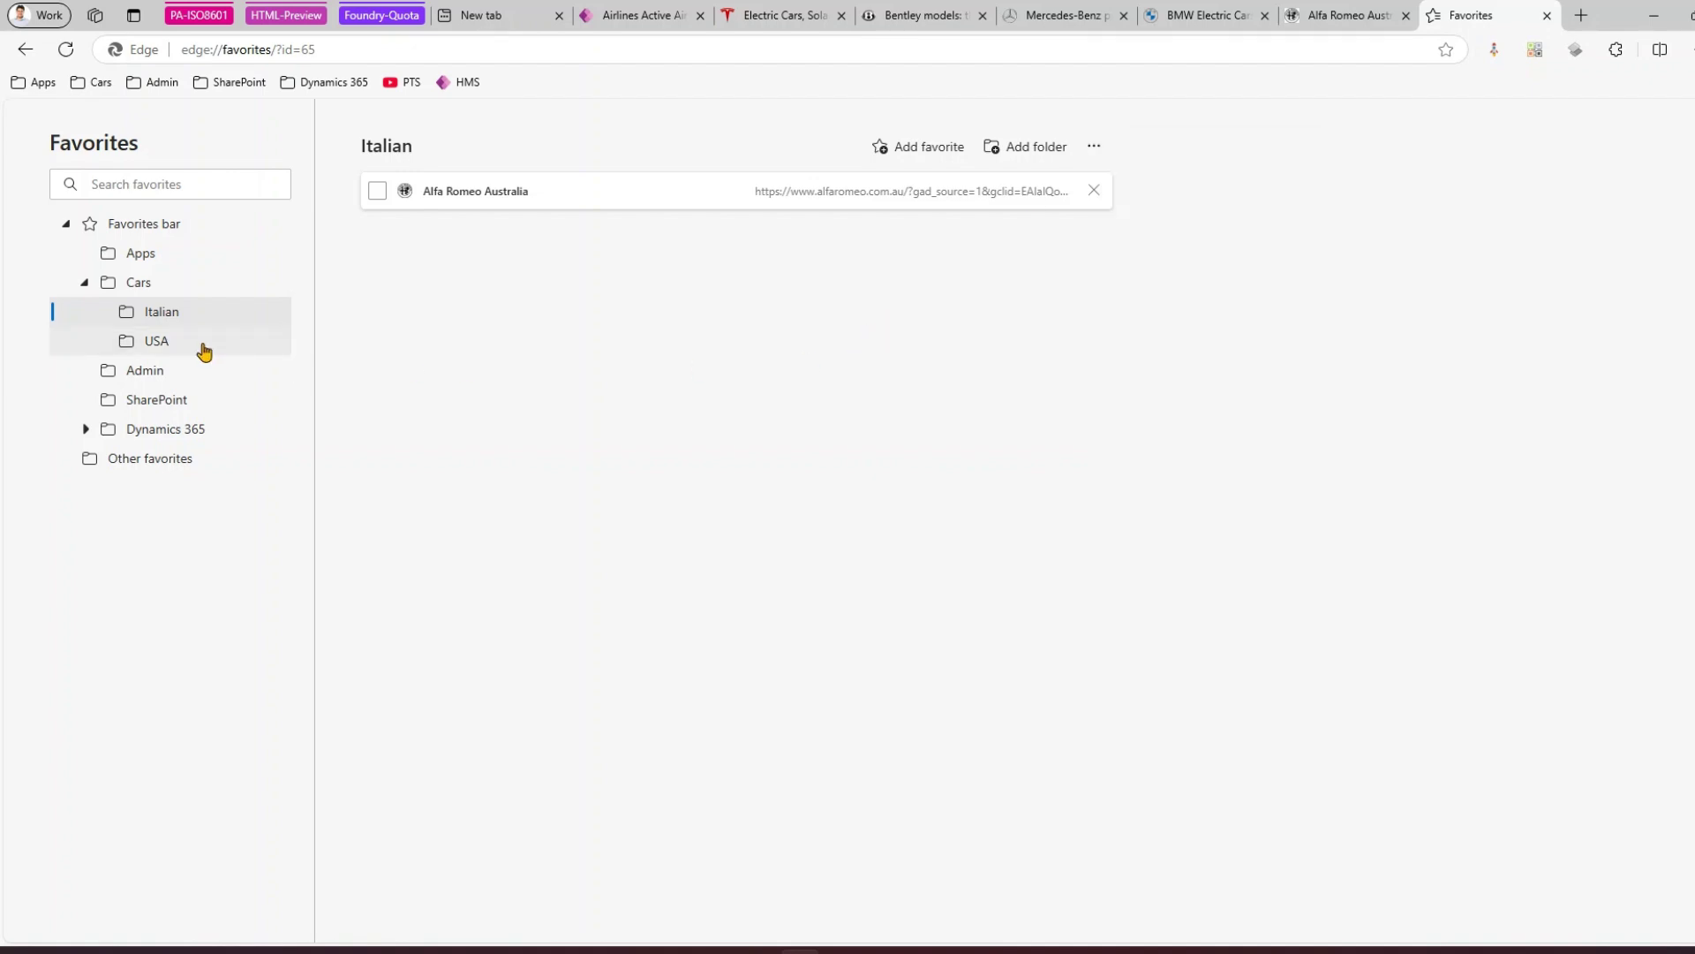
Return to the Cars folder and open the BMW favorite's home page
left_click(141, 283)
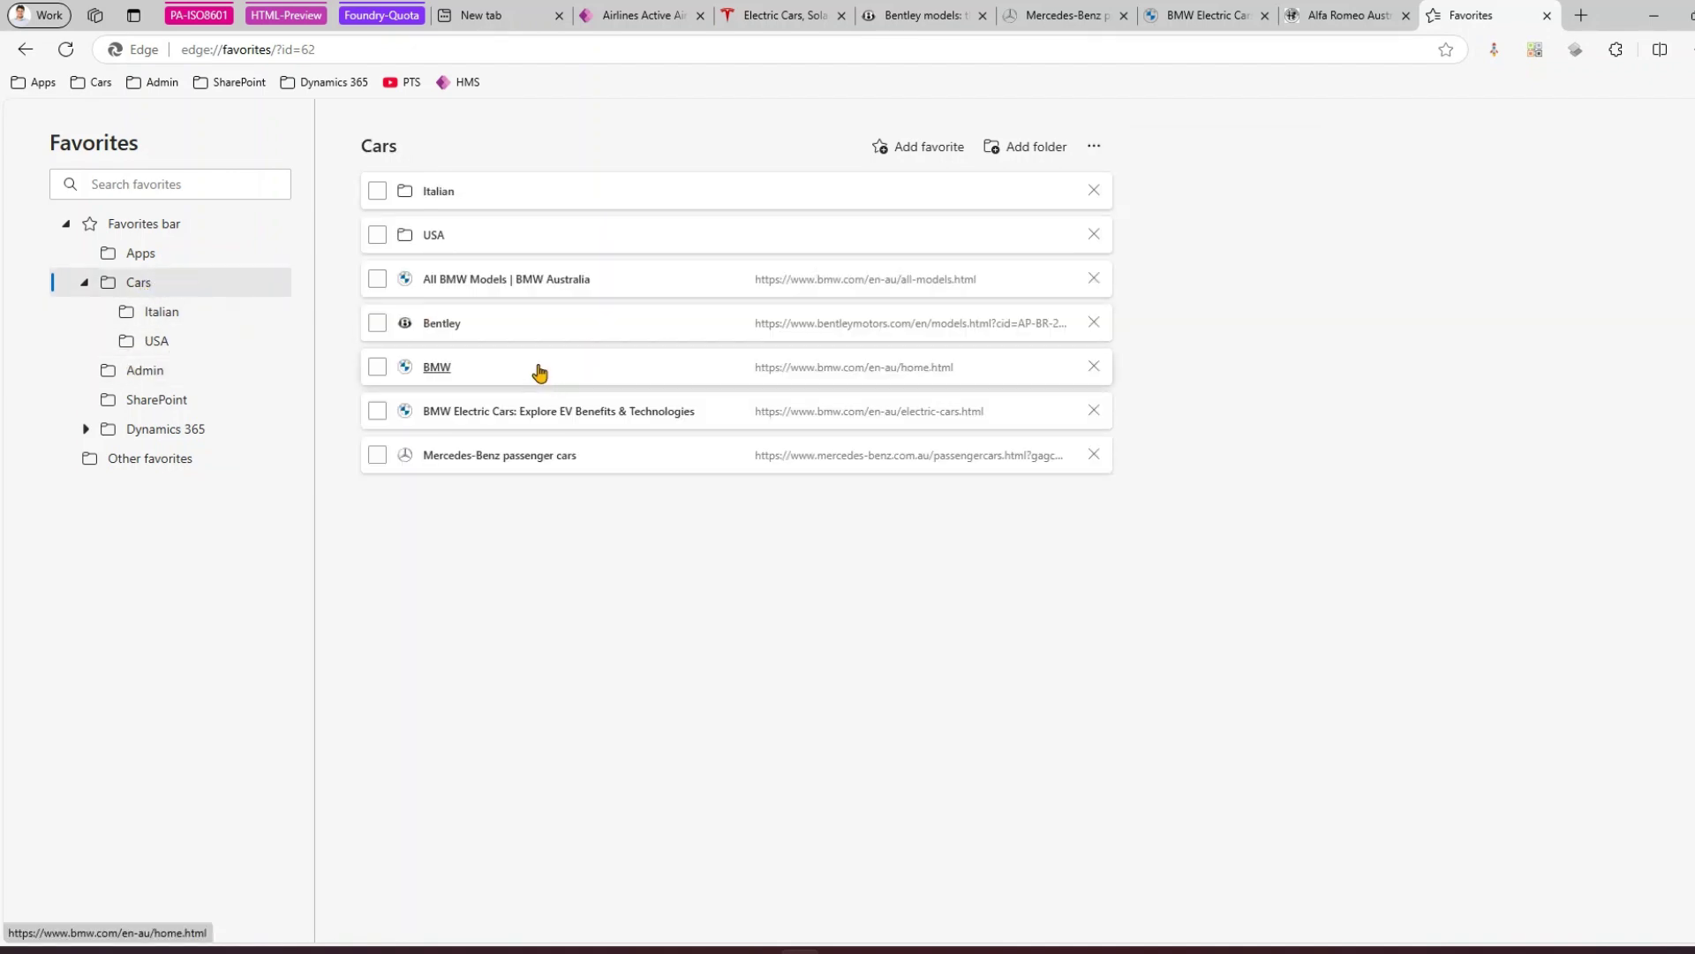
left_click(434, 369)
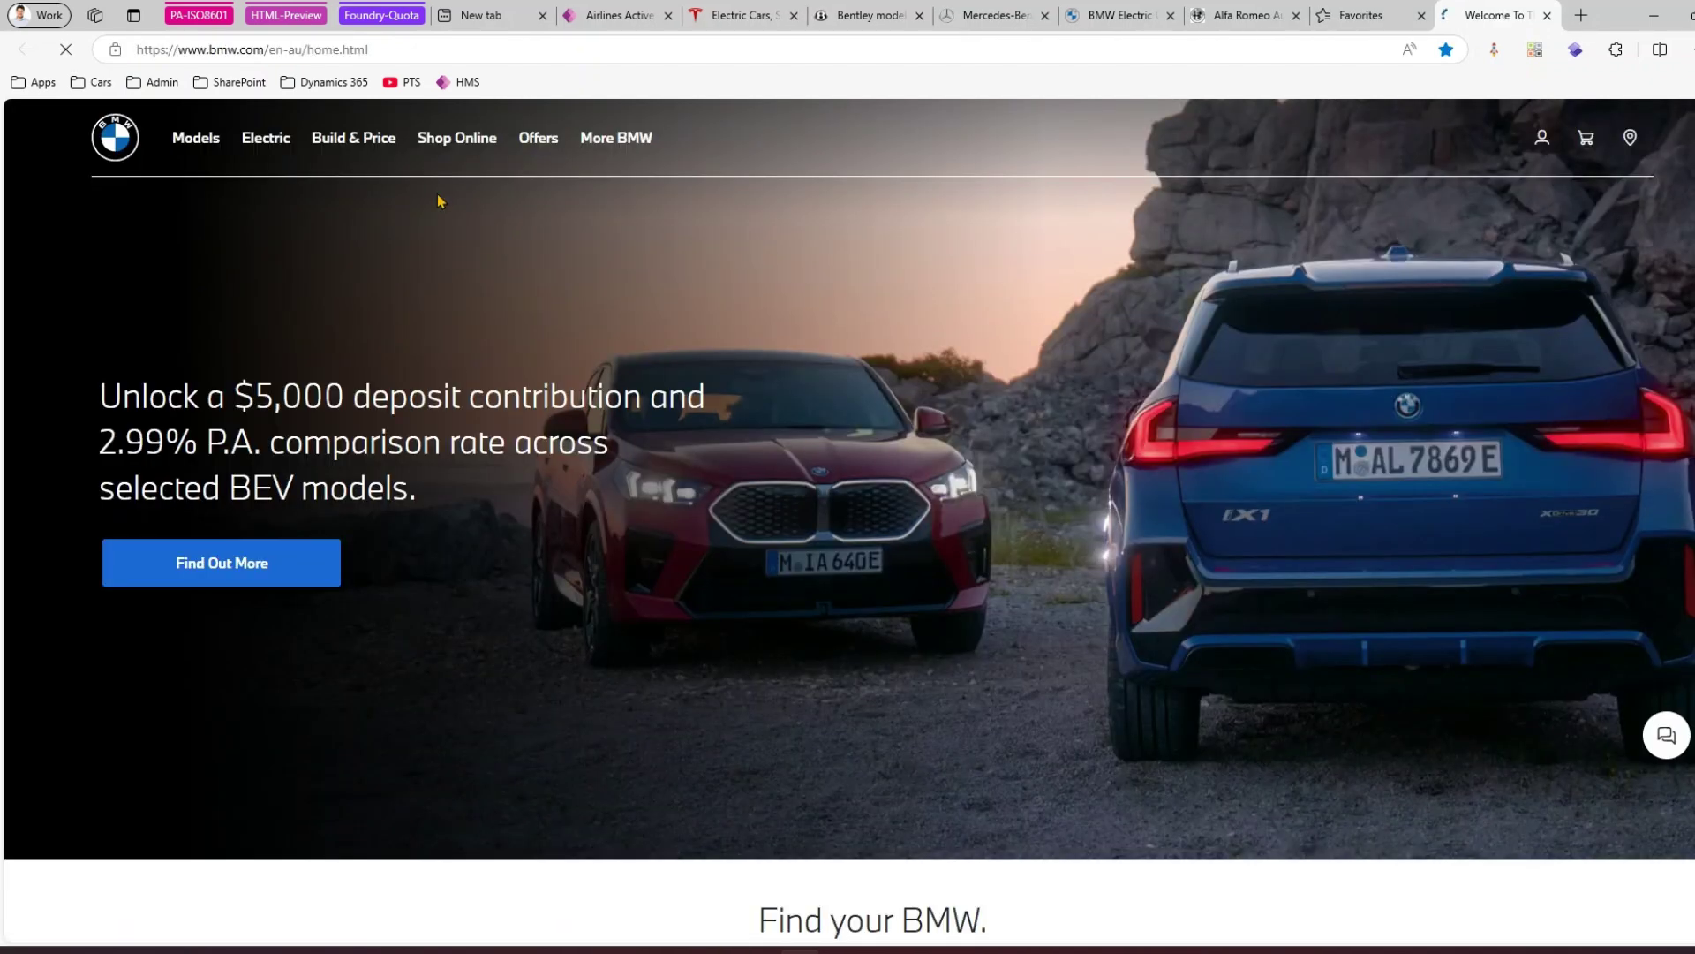
left_click(351, 50)
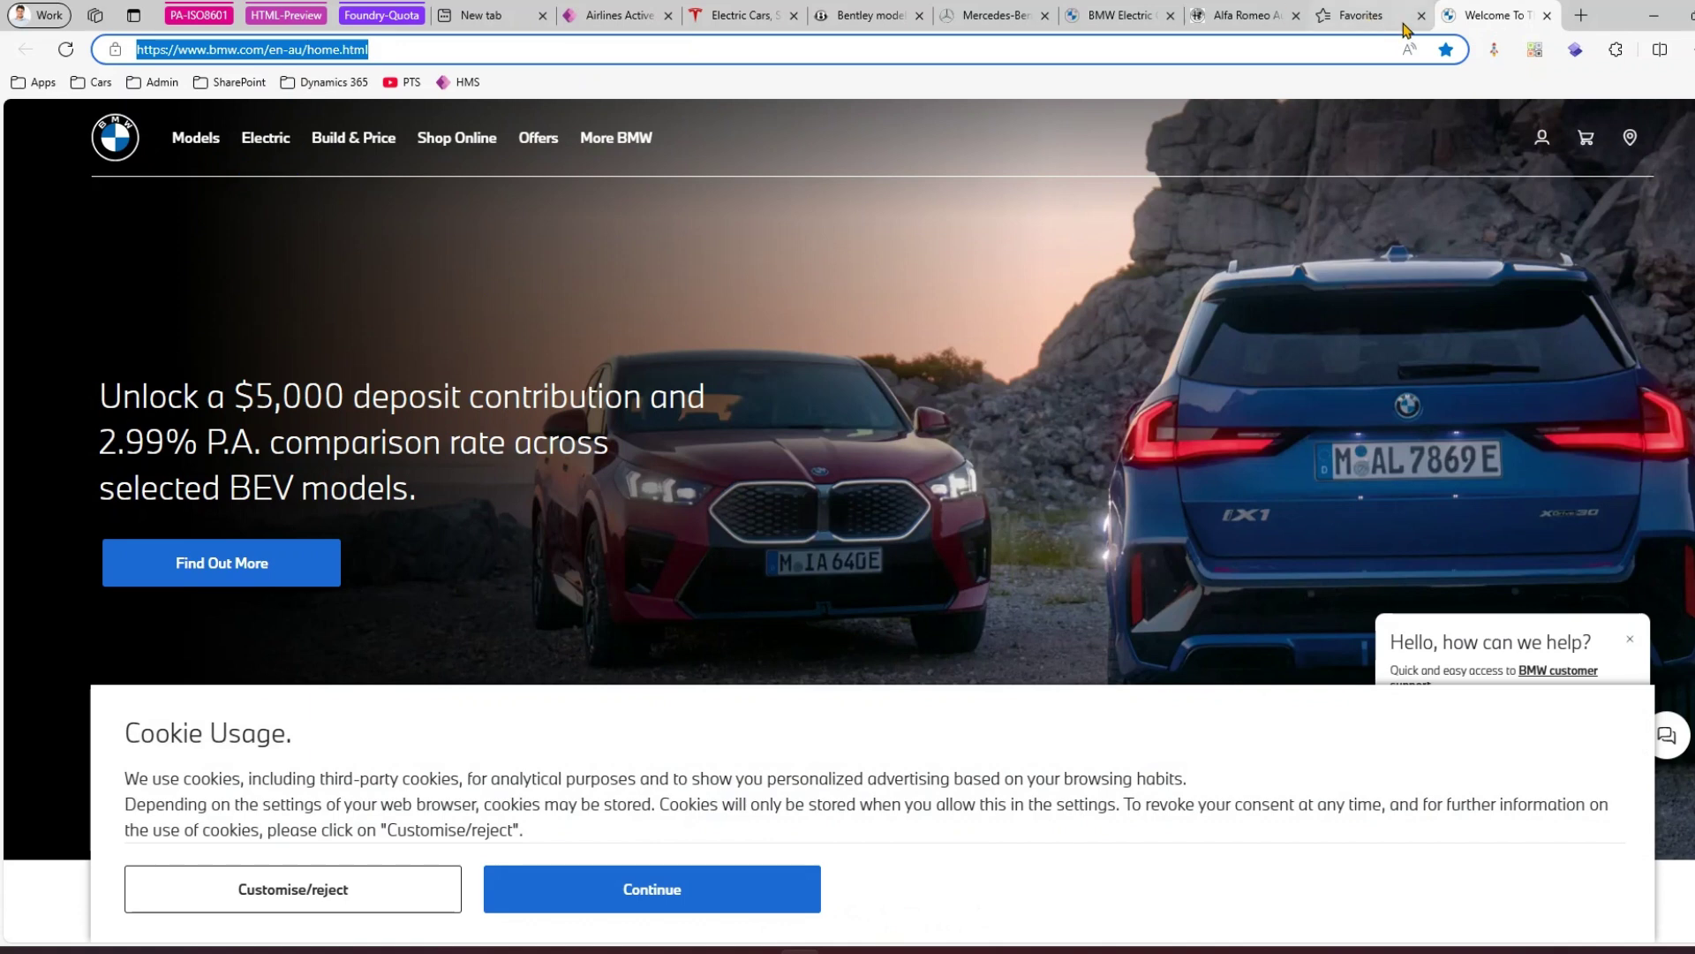
left_click(1377, 15)
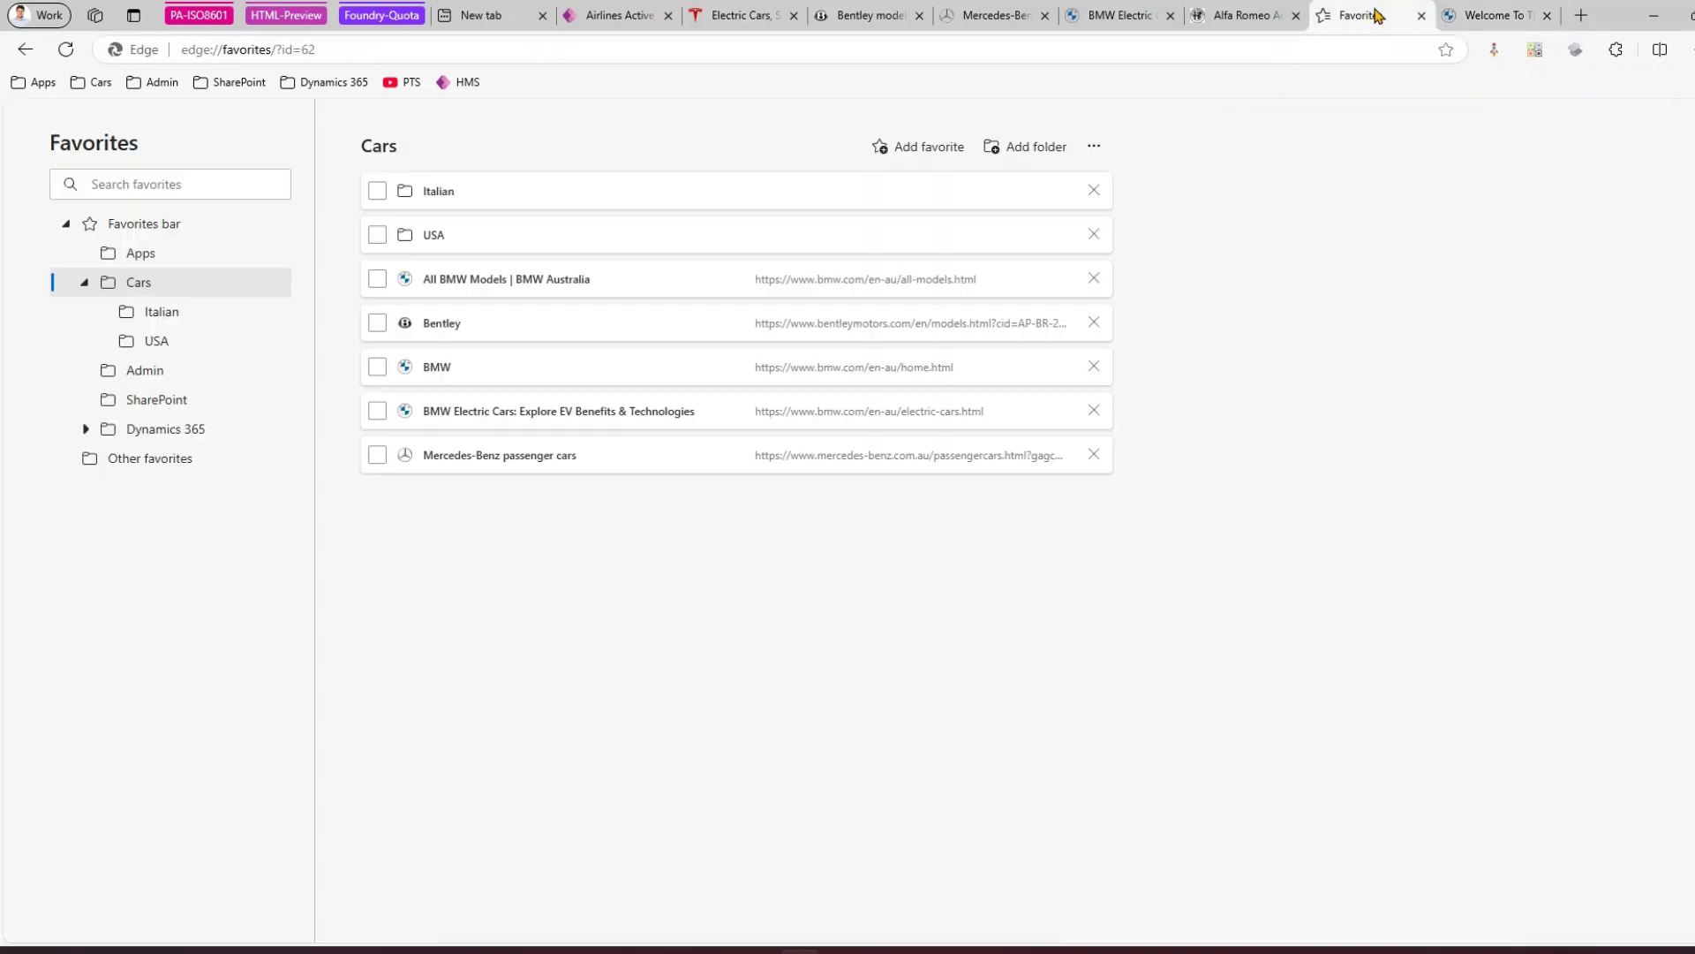
right_click(584, 576)
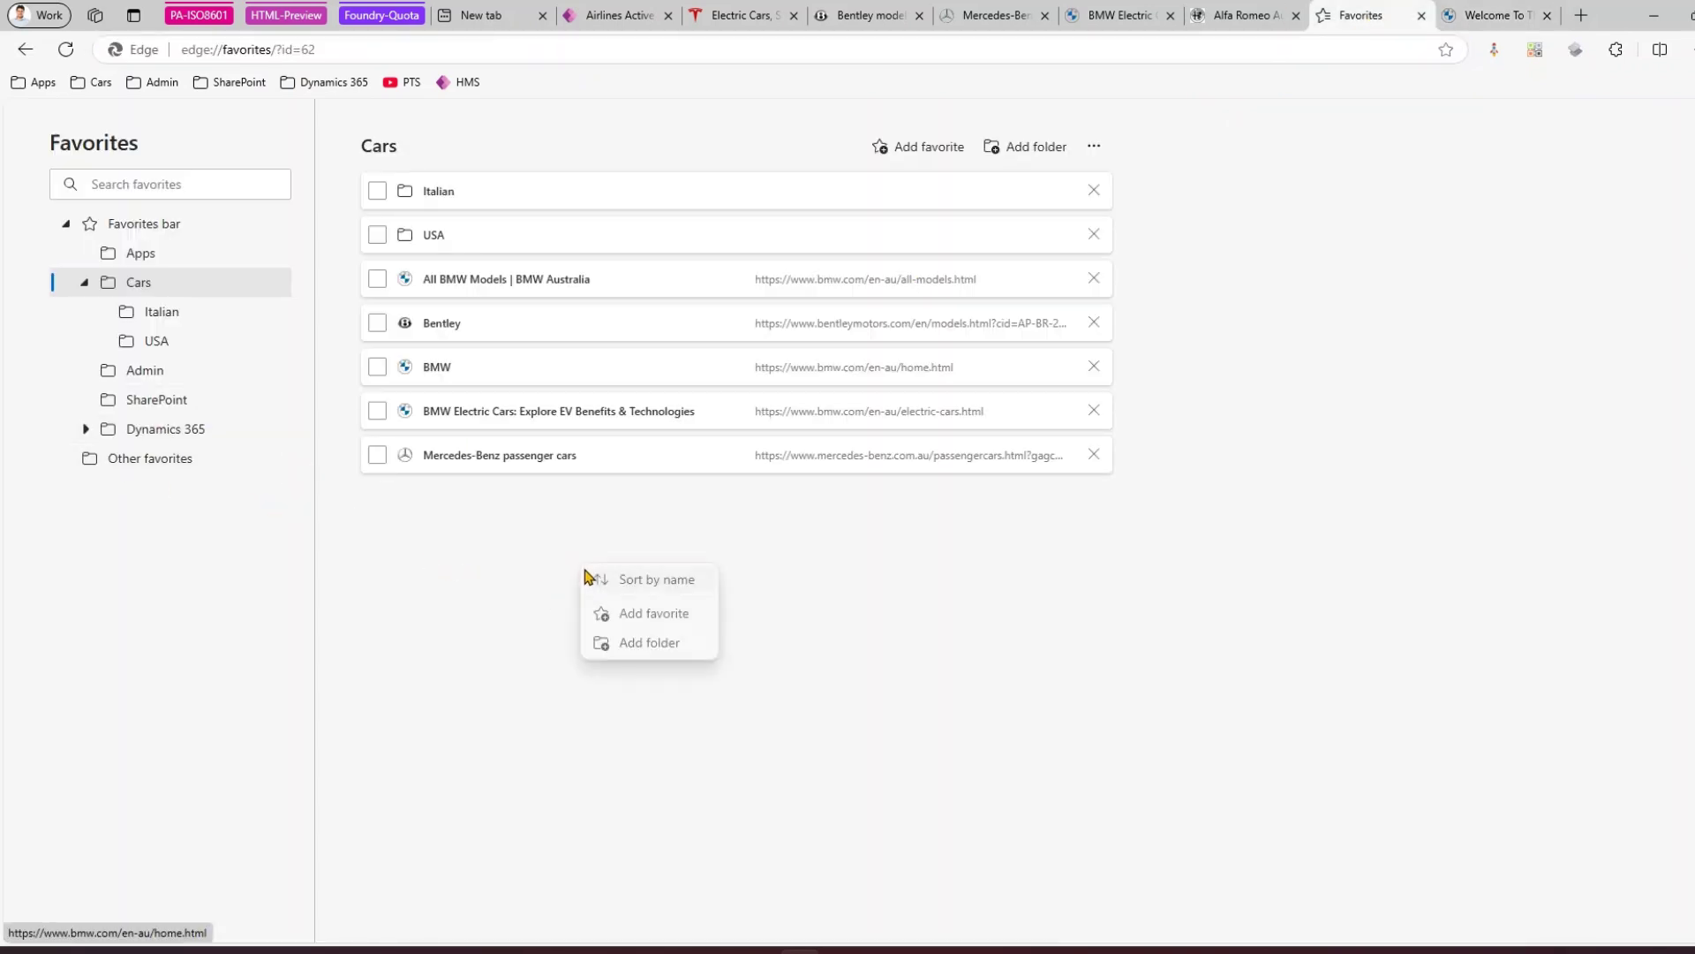
left_click(670, 615)
left_click(813, 571)
key("ctrl+v")
left_click(778, 487)
left_click(770, 492)
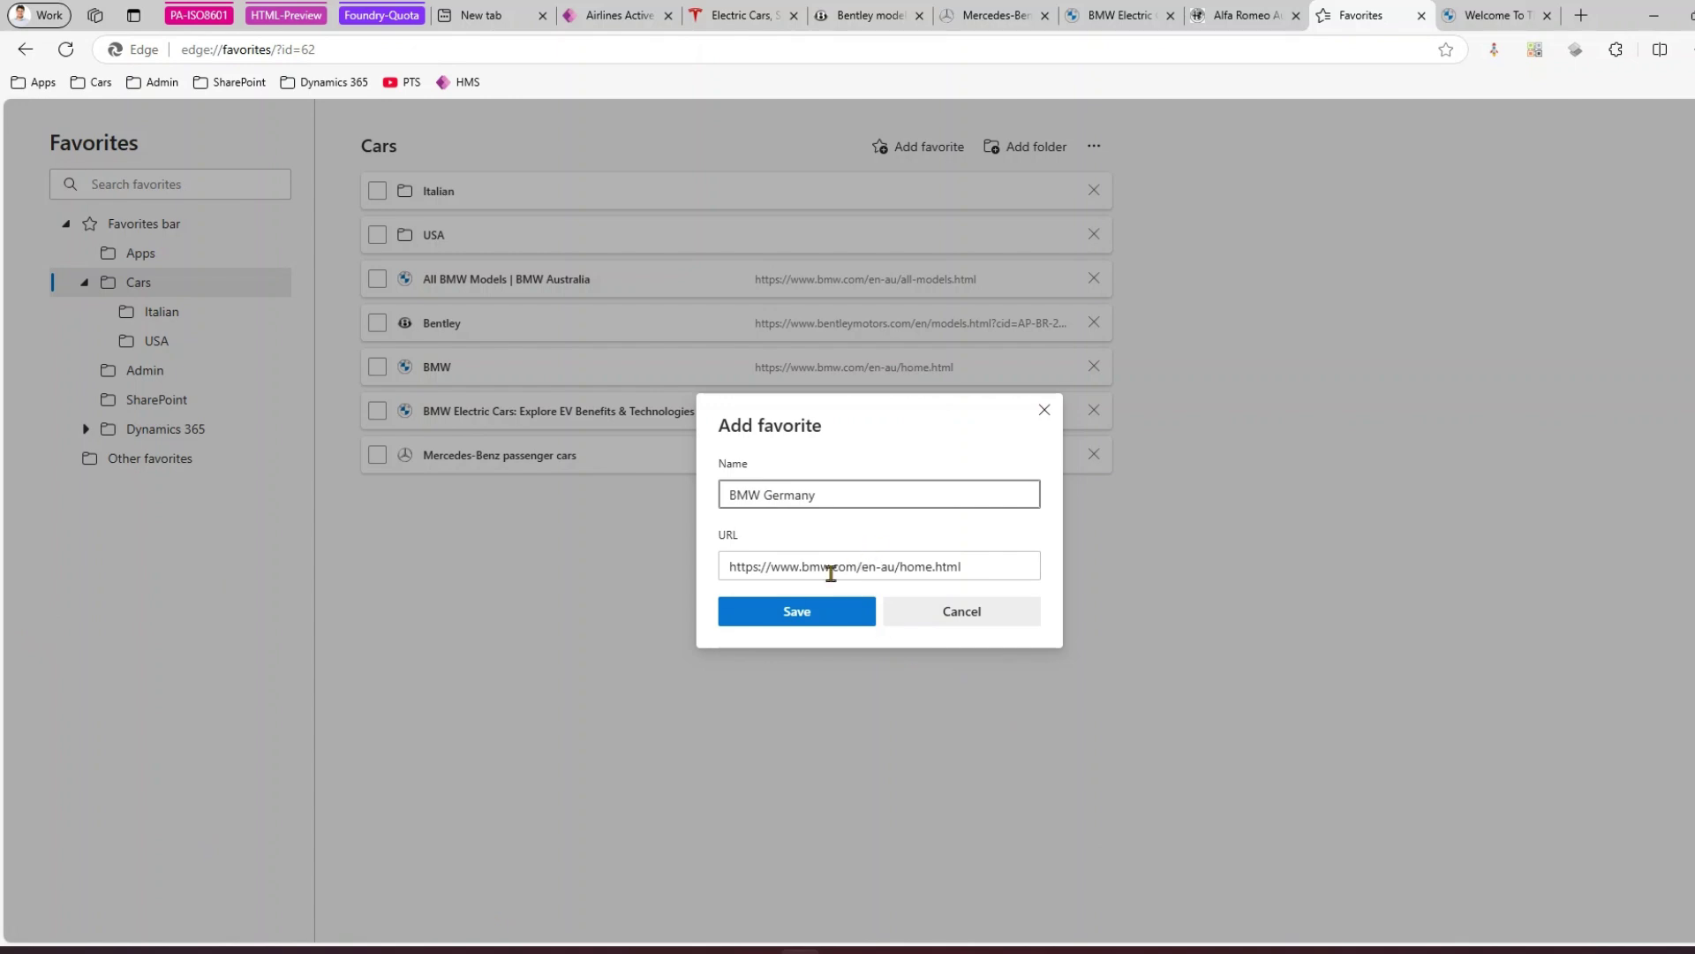
left_click(784, 618)
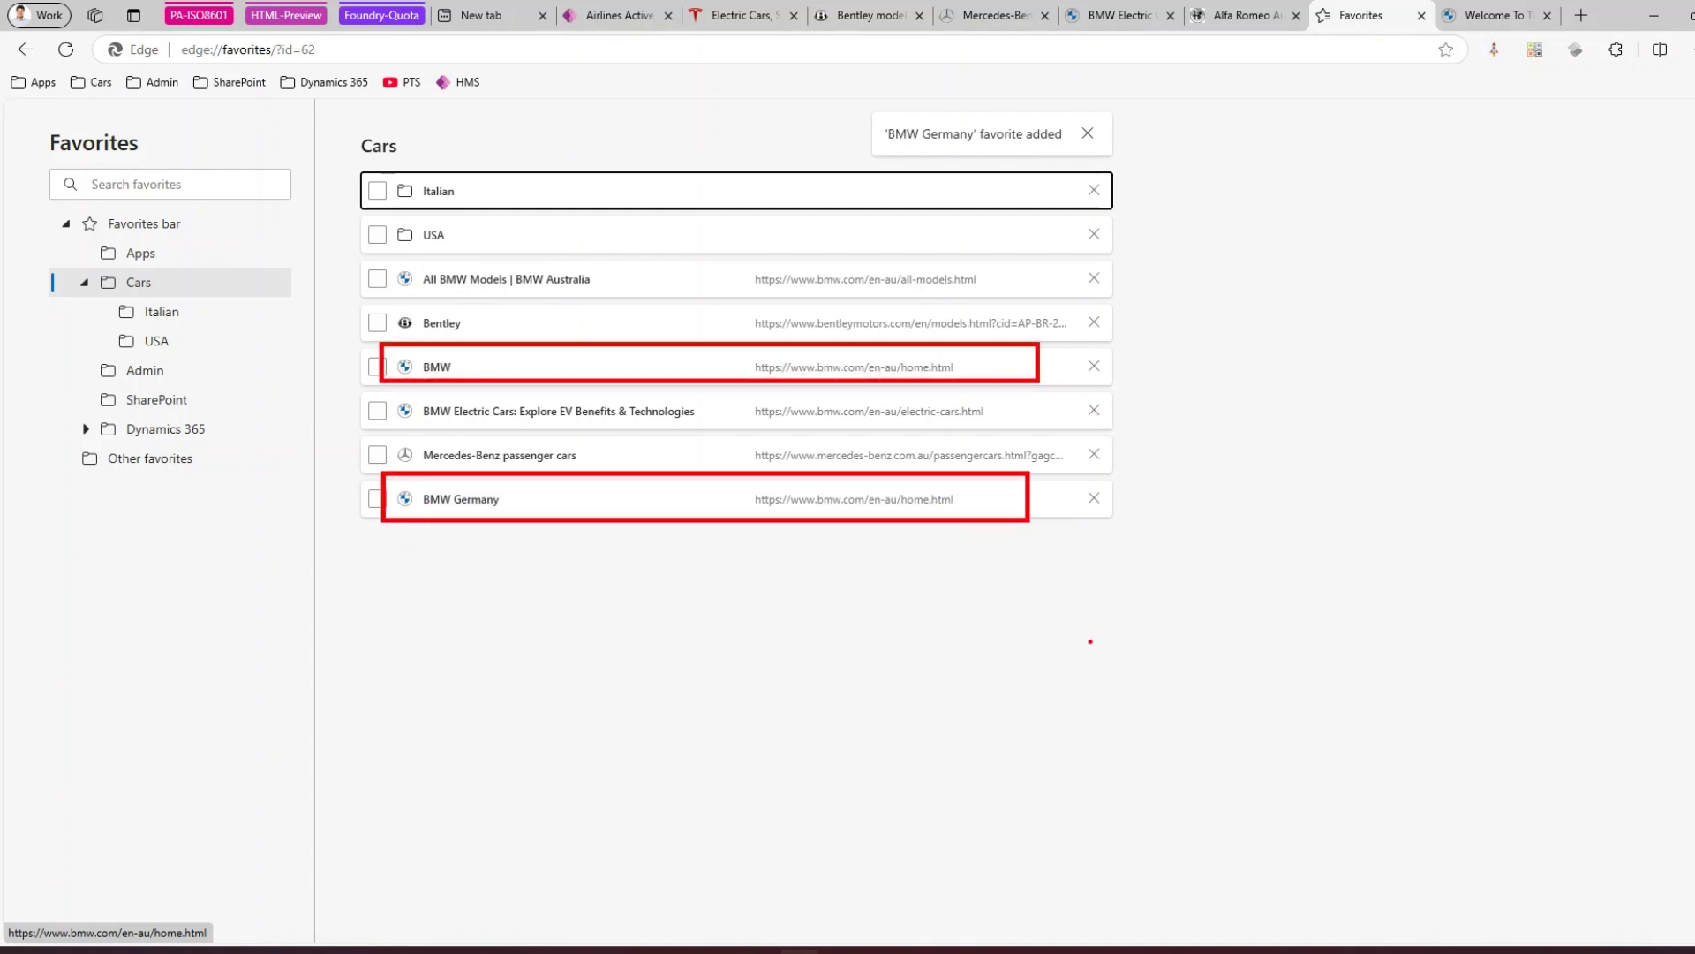
Try to remove duplicate favorites while the two BMW home page entries have different names
left_click(1688, 50)
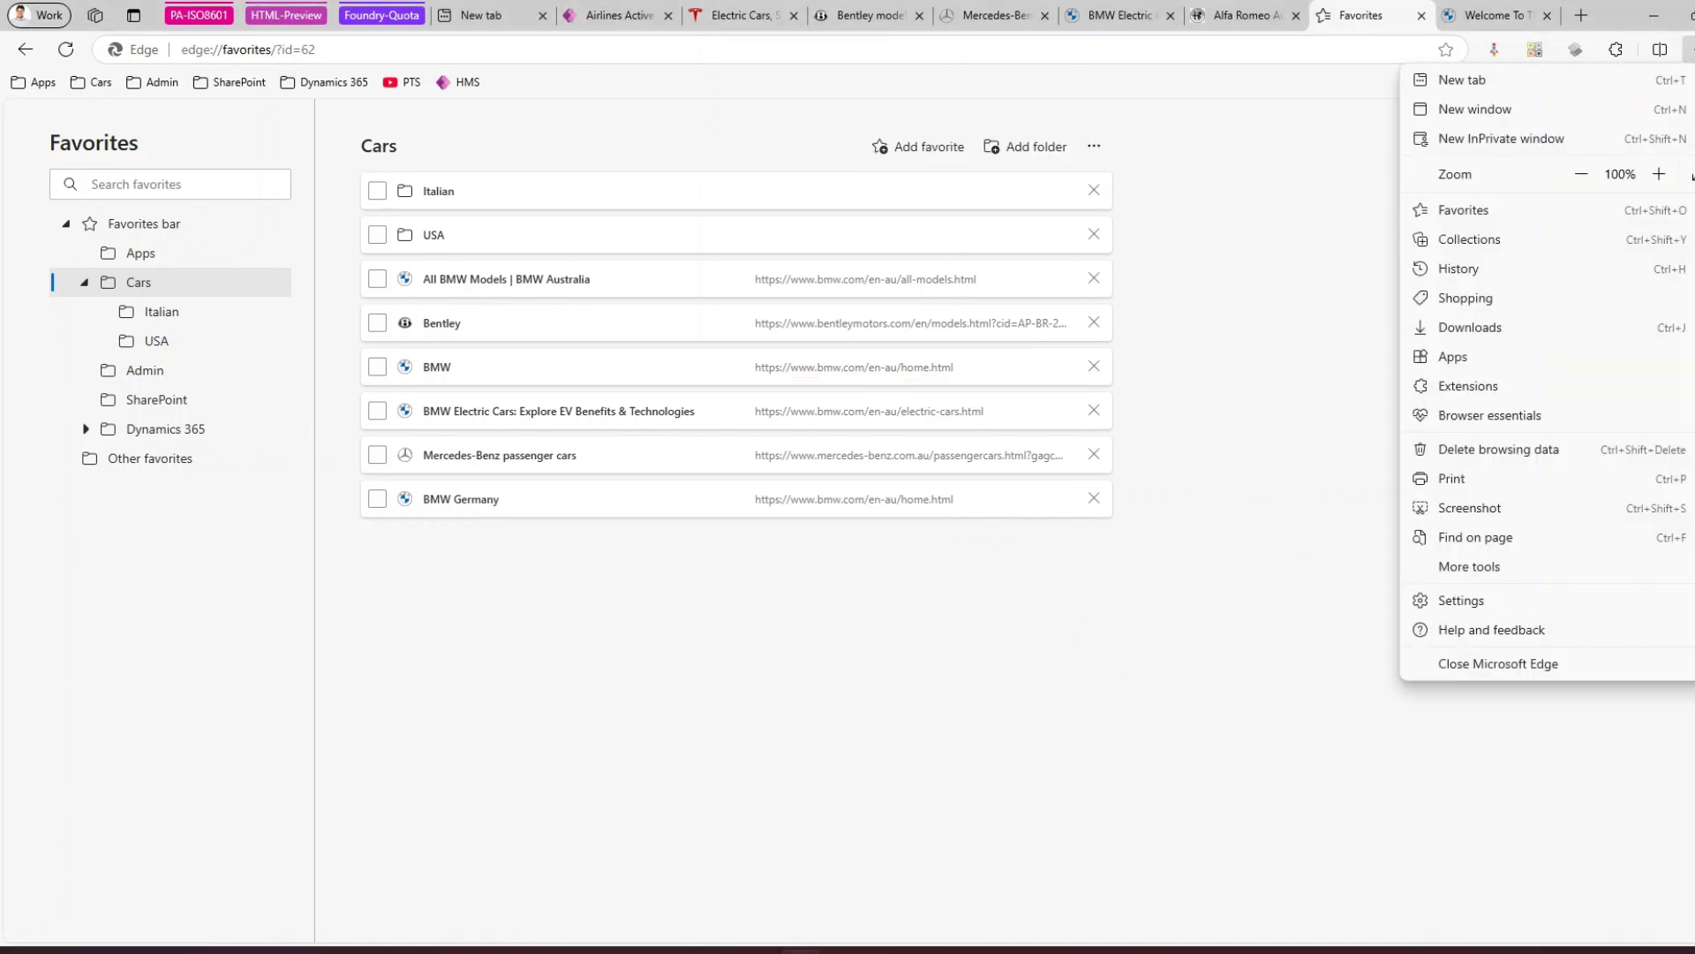
left_click(1517, 217)
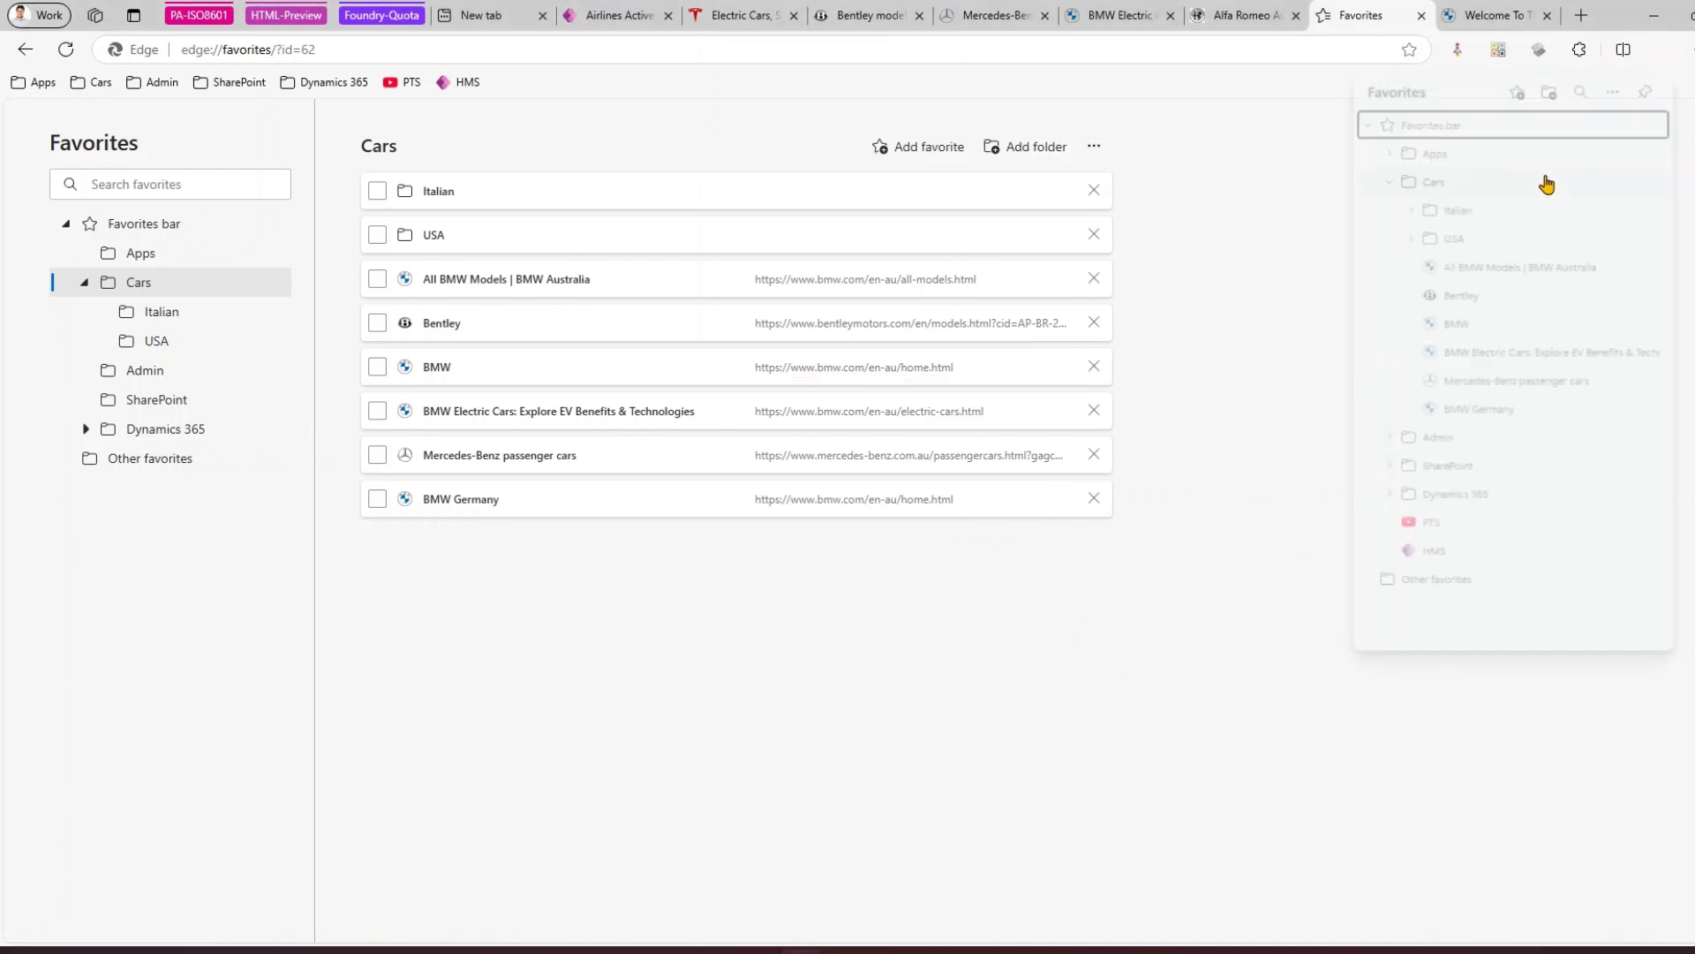
left_click(1616, 82)
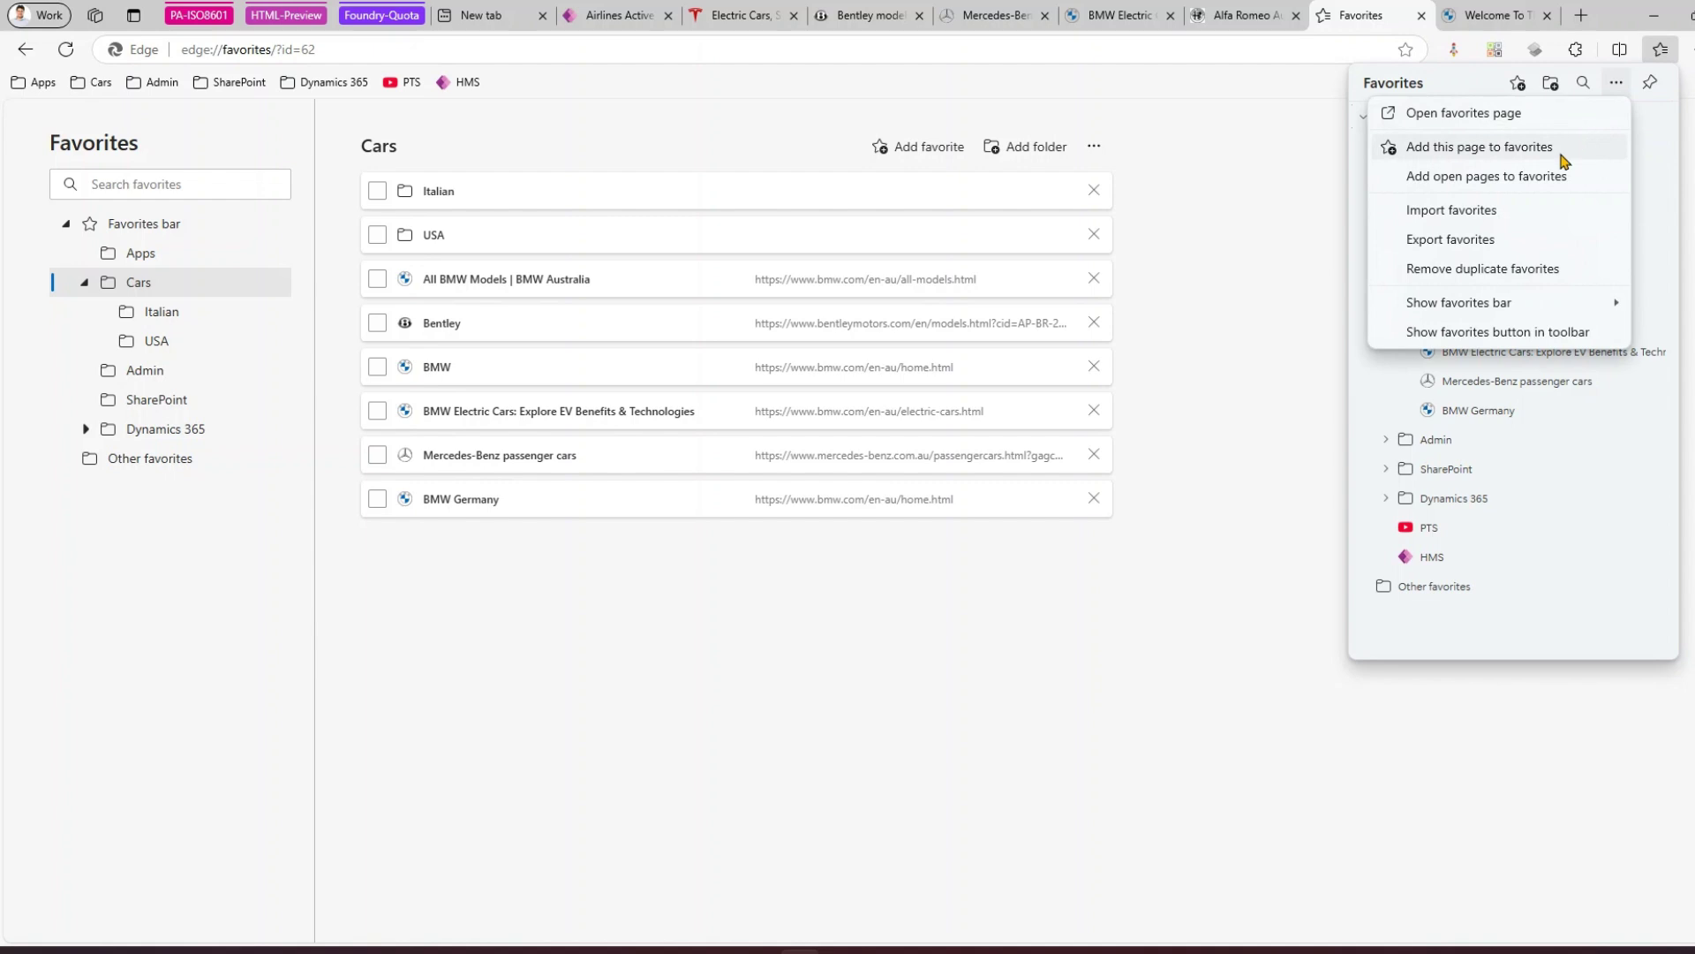
left_click(1470, 268)
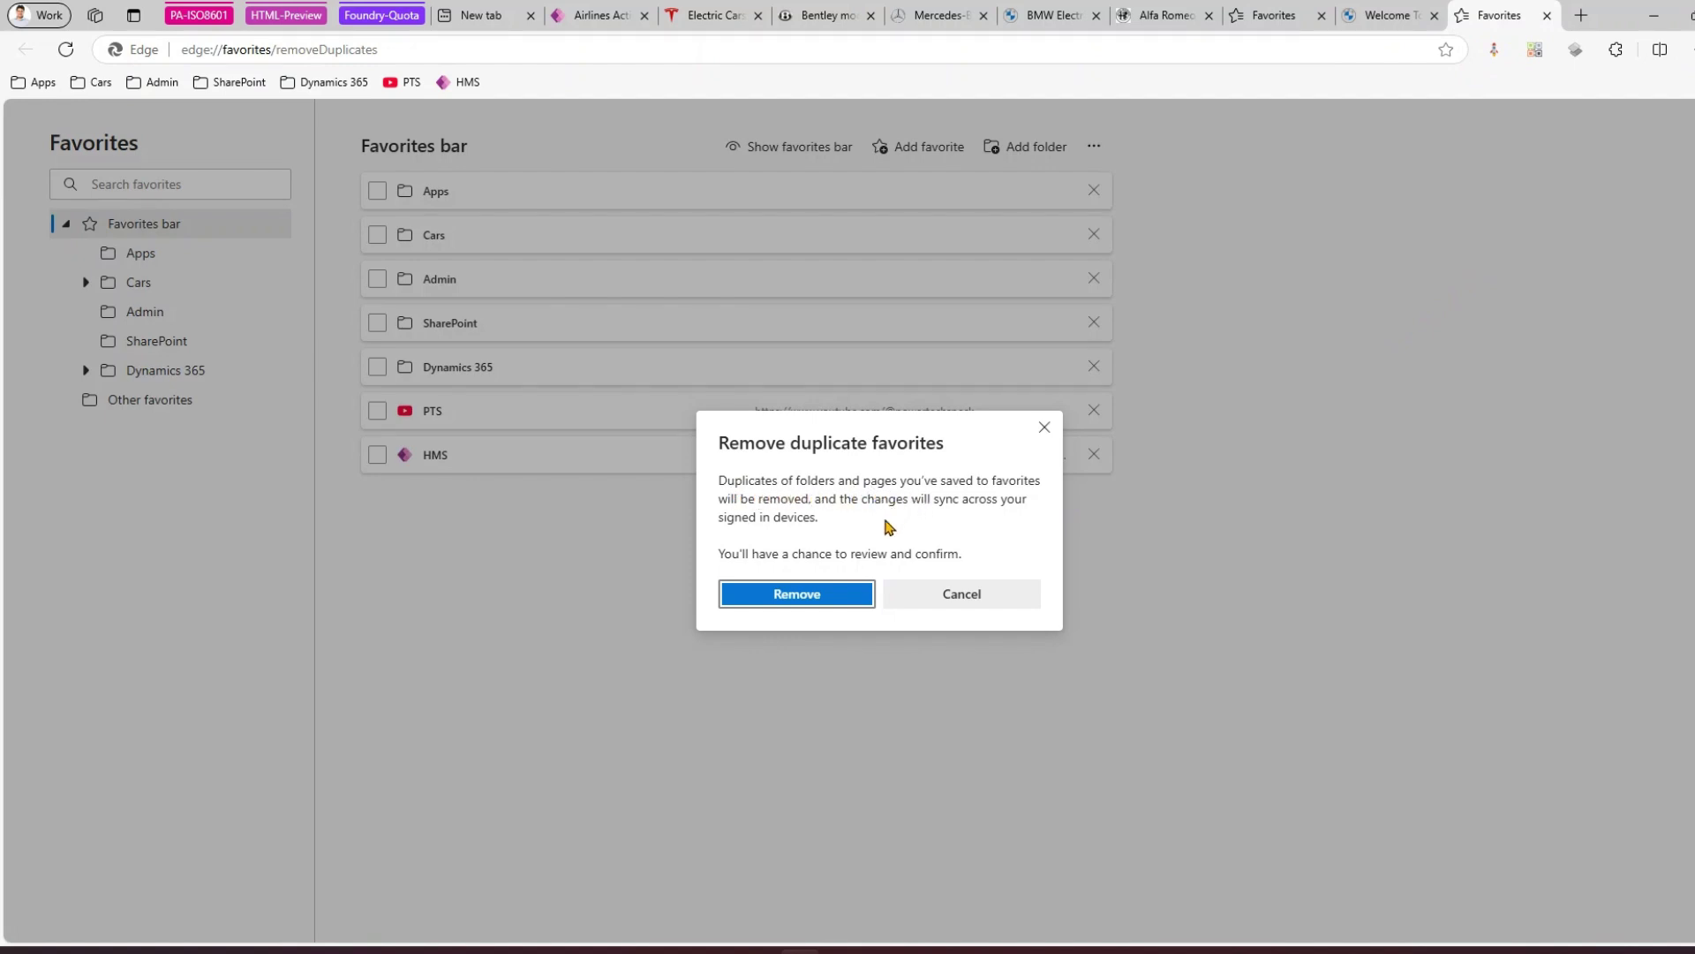
left_click(835, 595)
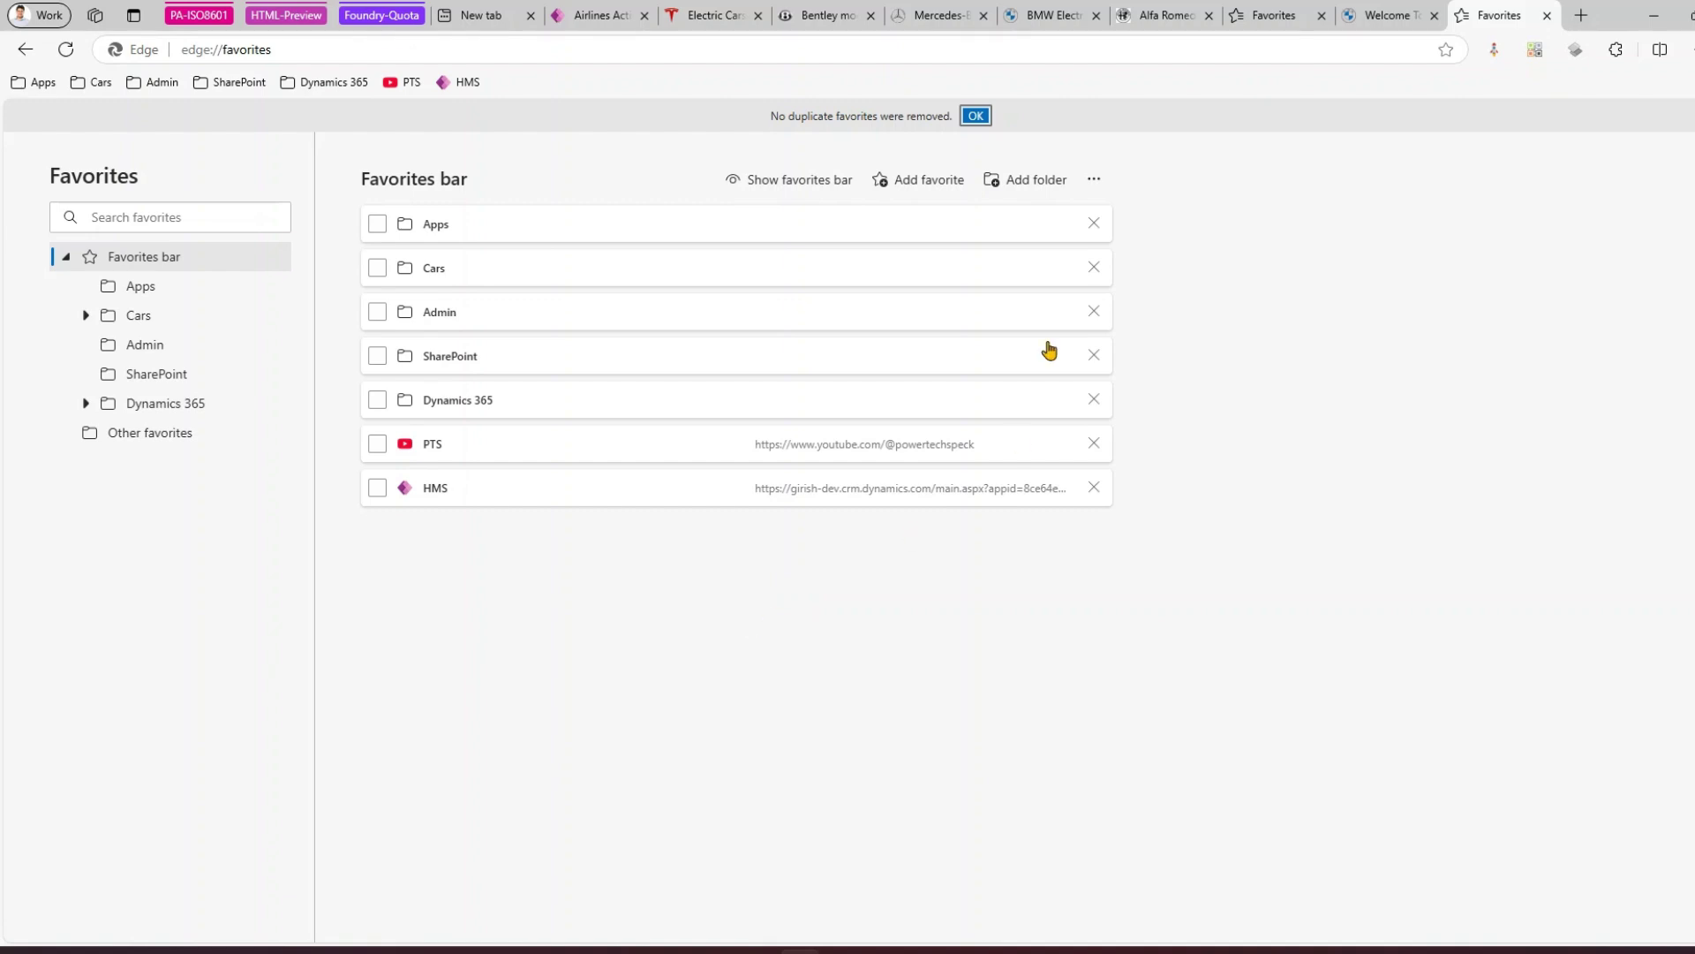
Rename the BMW Germany favorite in the Cars folder to BMW and save it
left_click(86, 316)
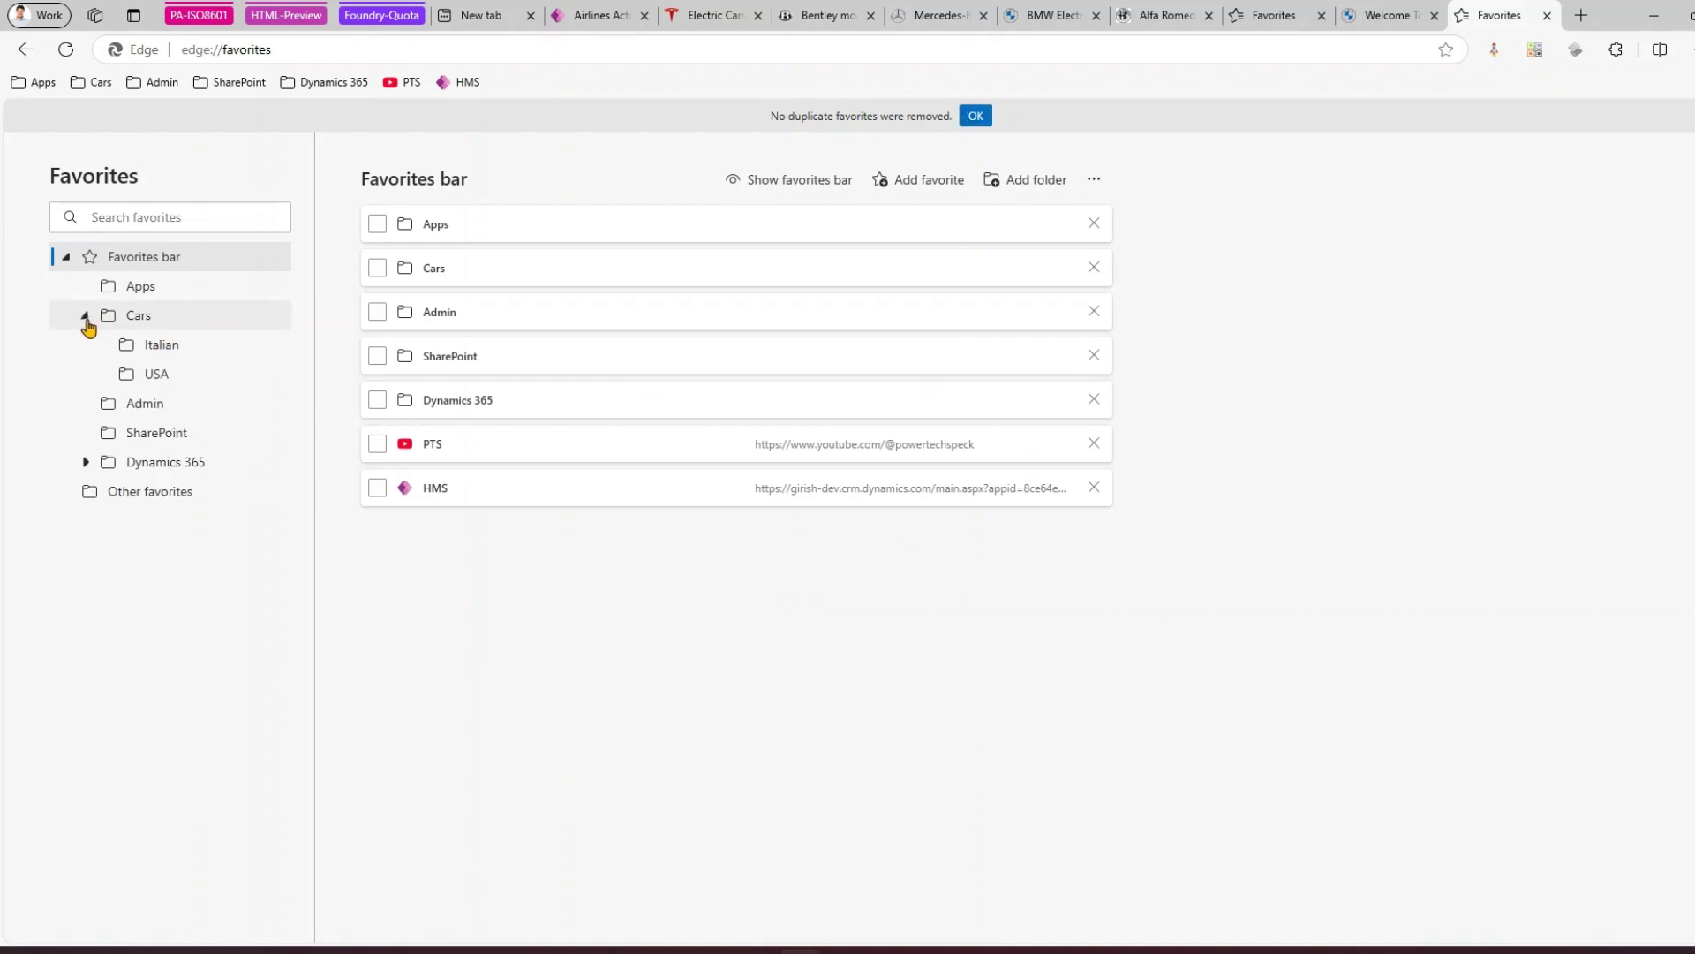
left_click(137, 319)
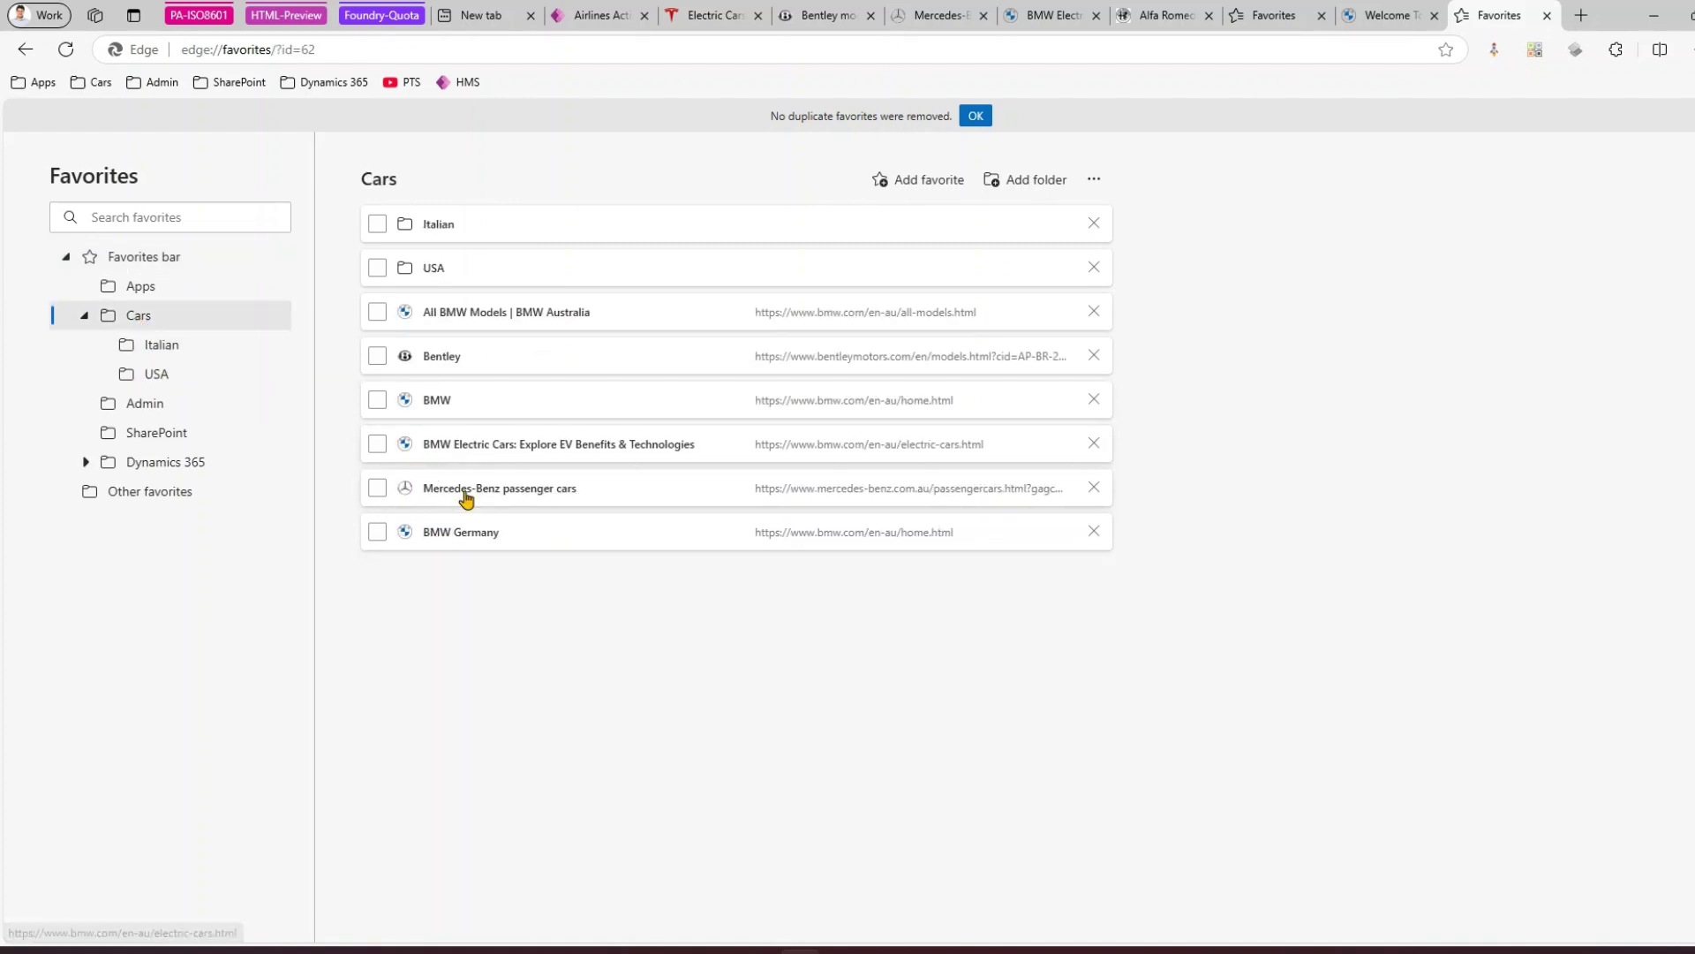
right_click(534, 538)
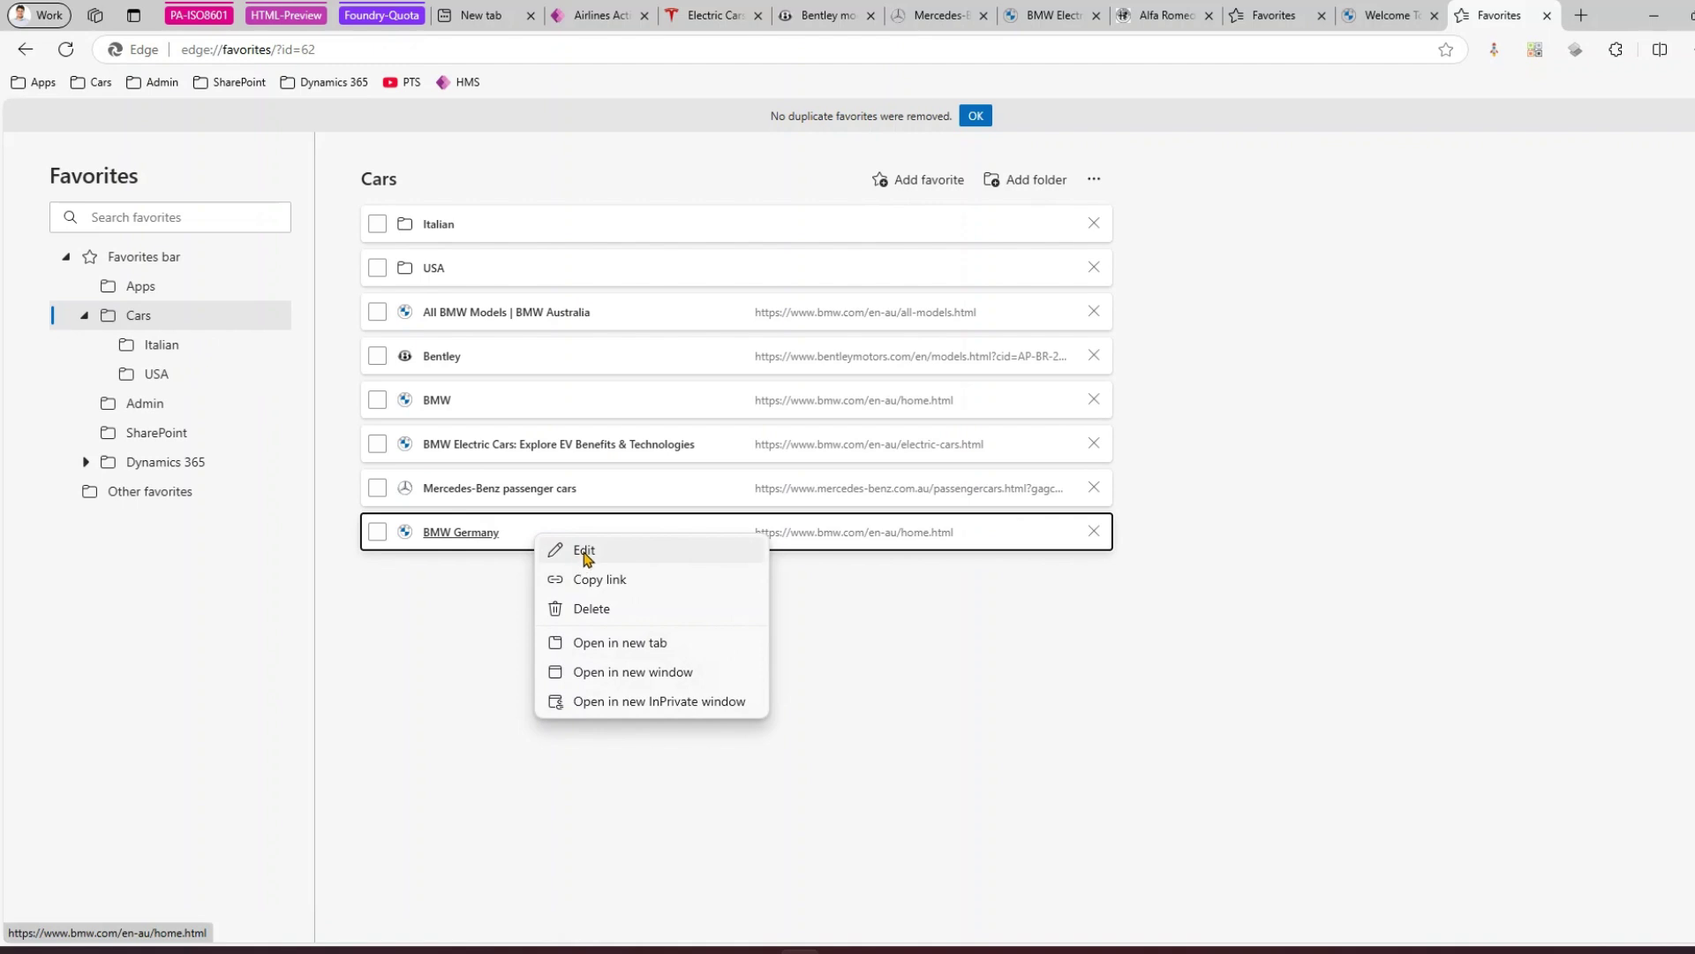
left_click(584, 551)
left_click(839, 124)
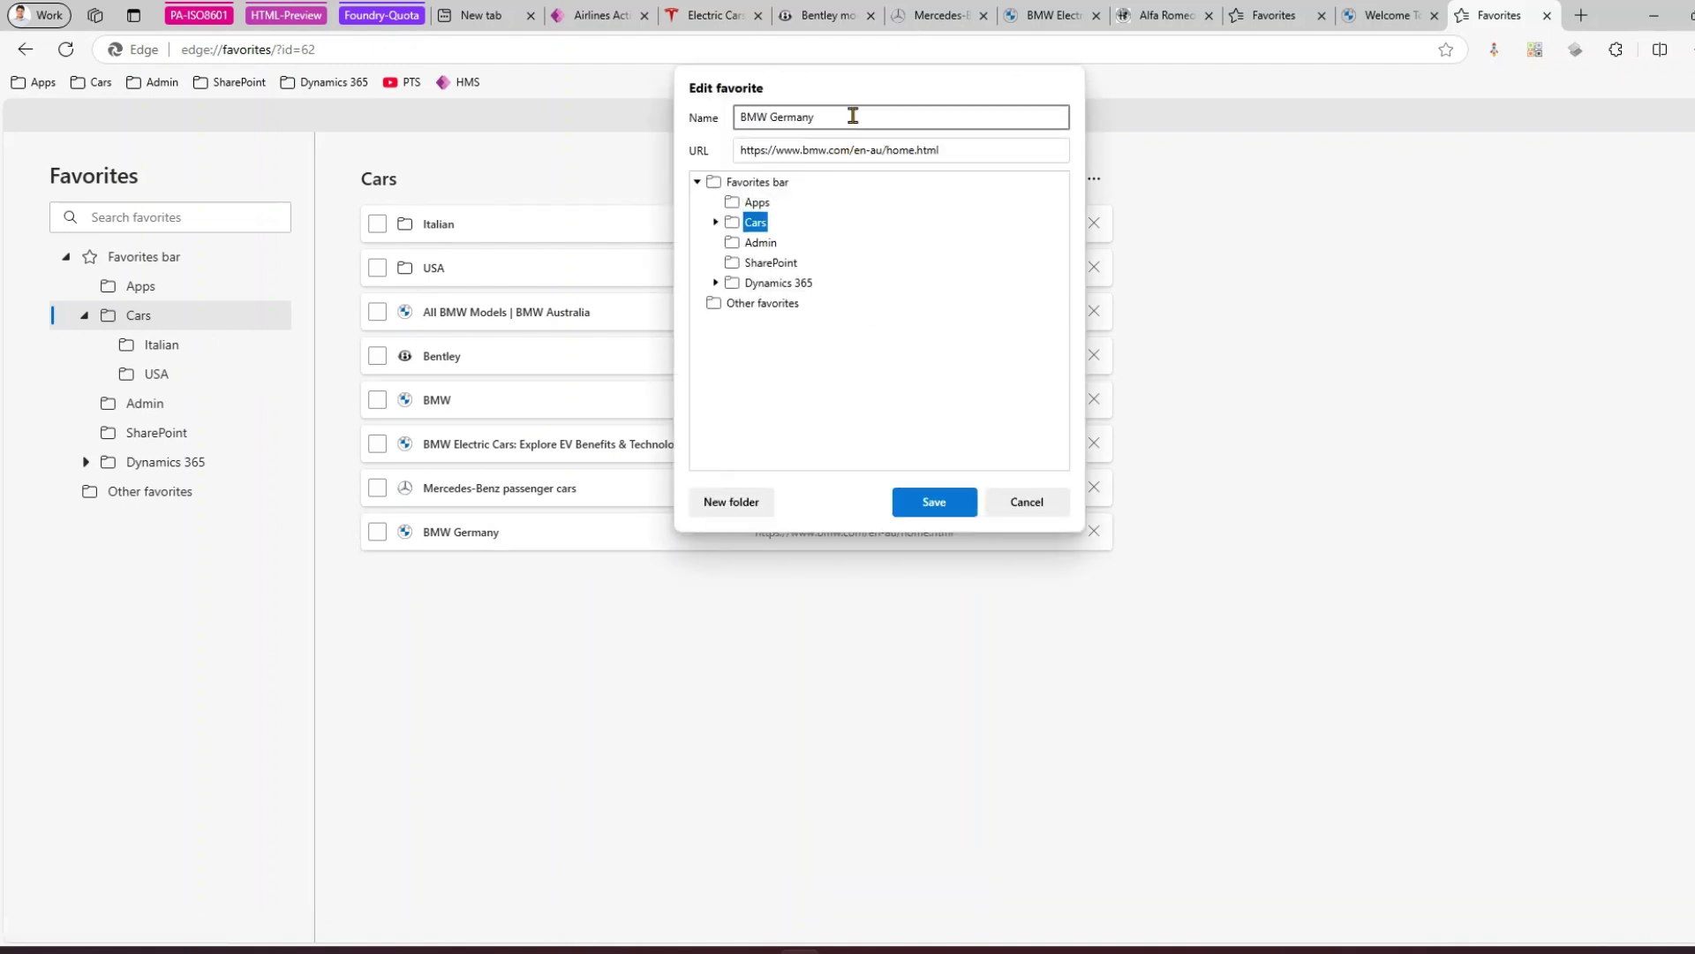
key("BackSpace")
key("BackSpace")
key("BackSpace")
key("BackSpace")
key("BackSpace")
left_click(914, 503)
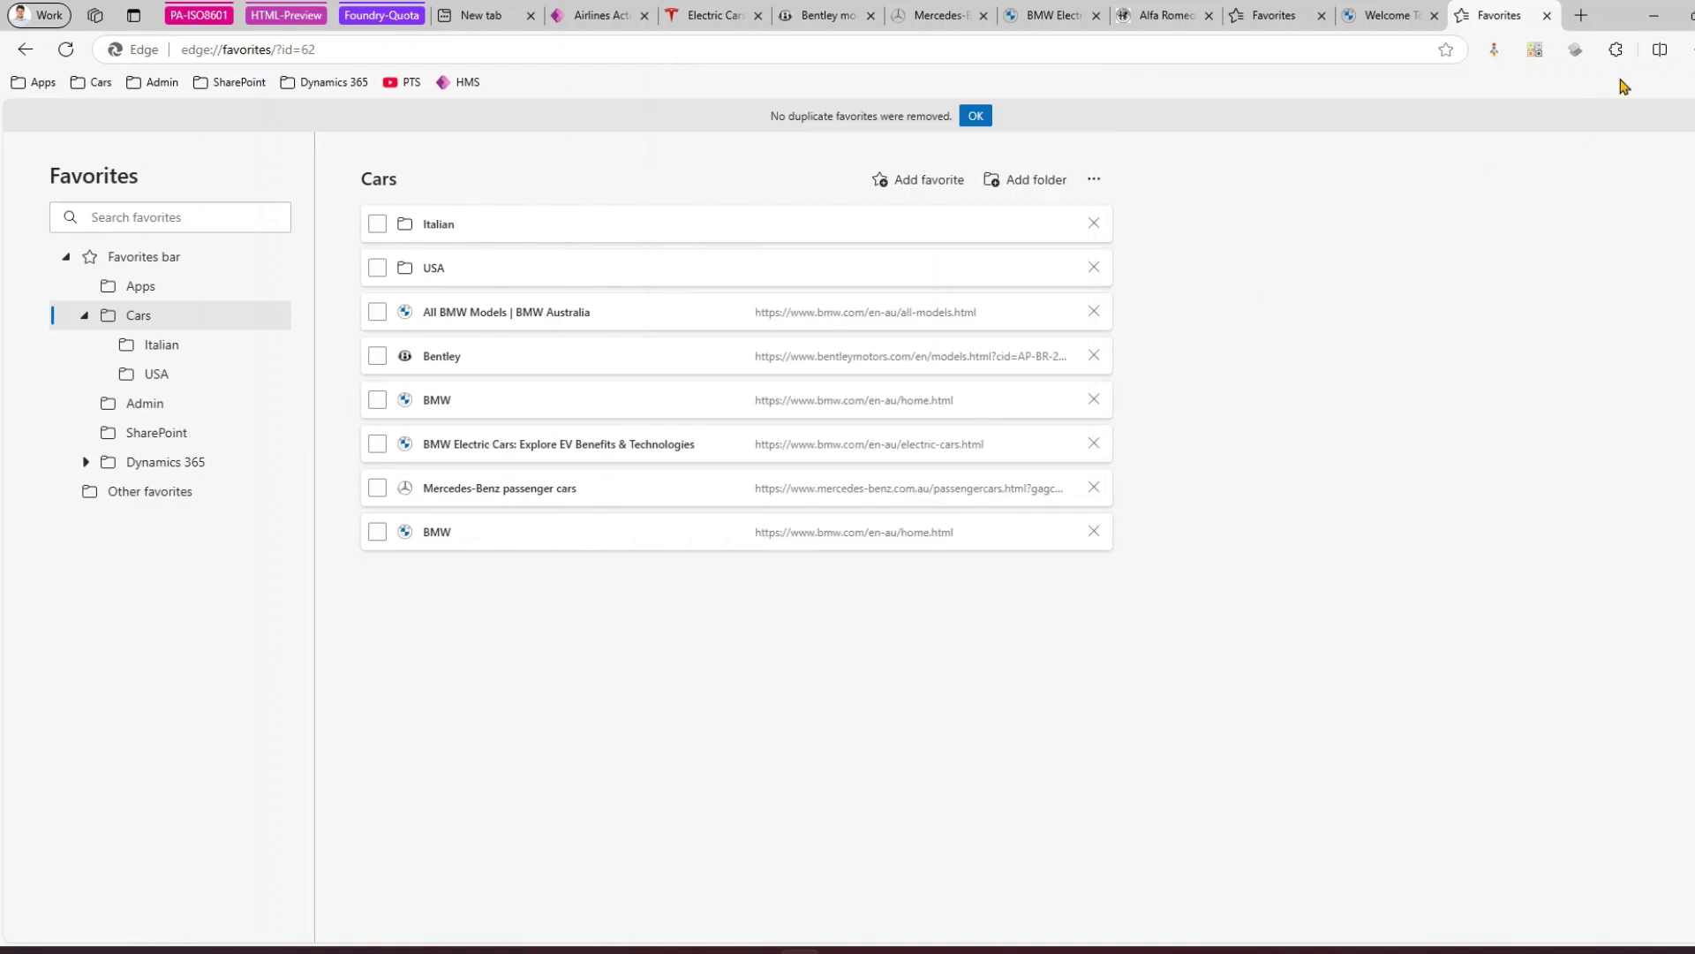
Run the duplicate favorites removal again and confirm the removal
left_click(1689, 50)
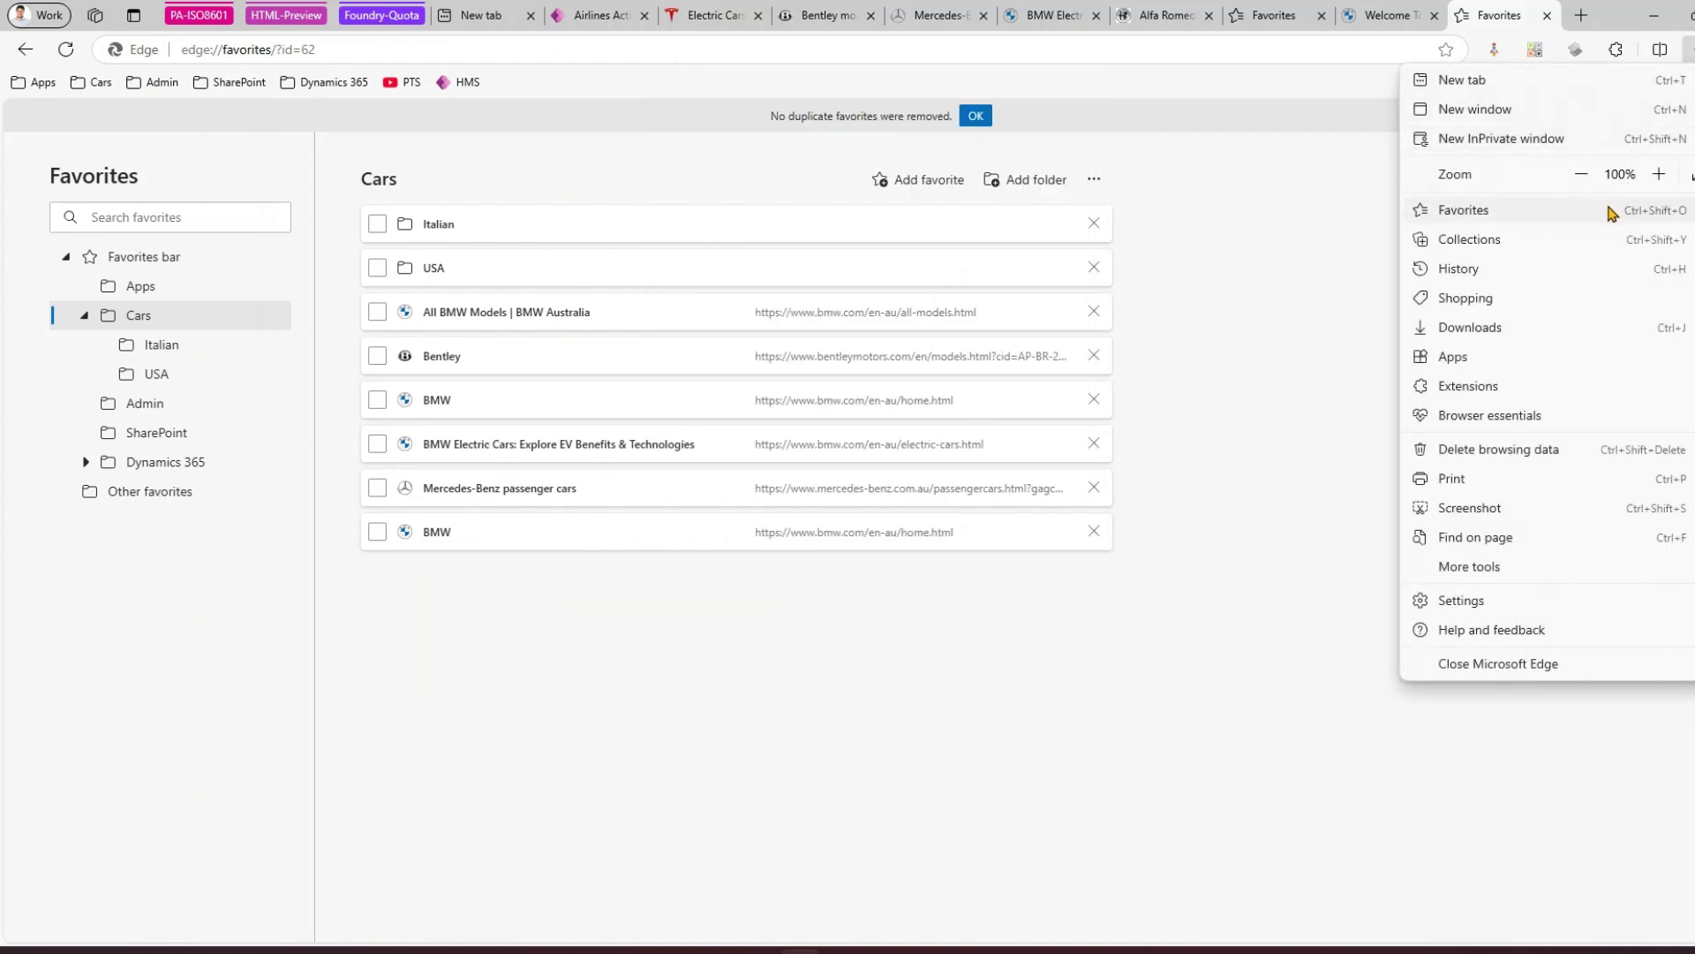
left_click(1609, 213)
left_click(1616, 82)
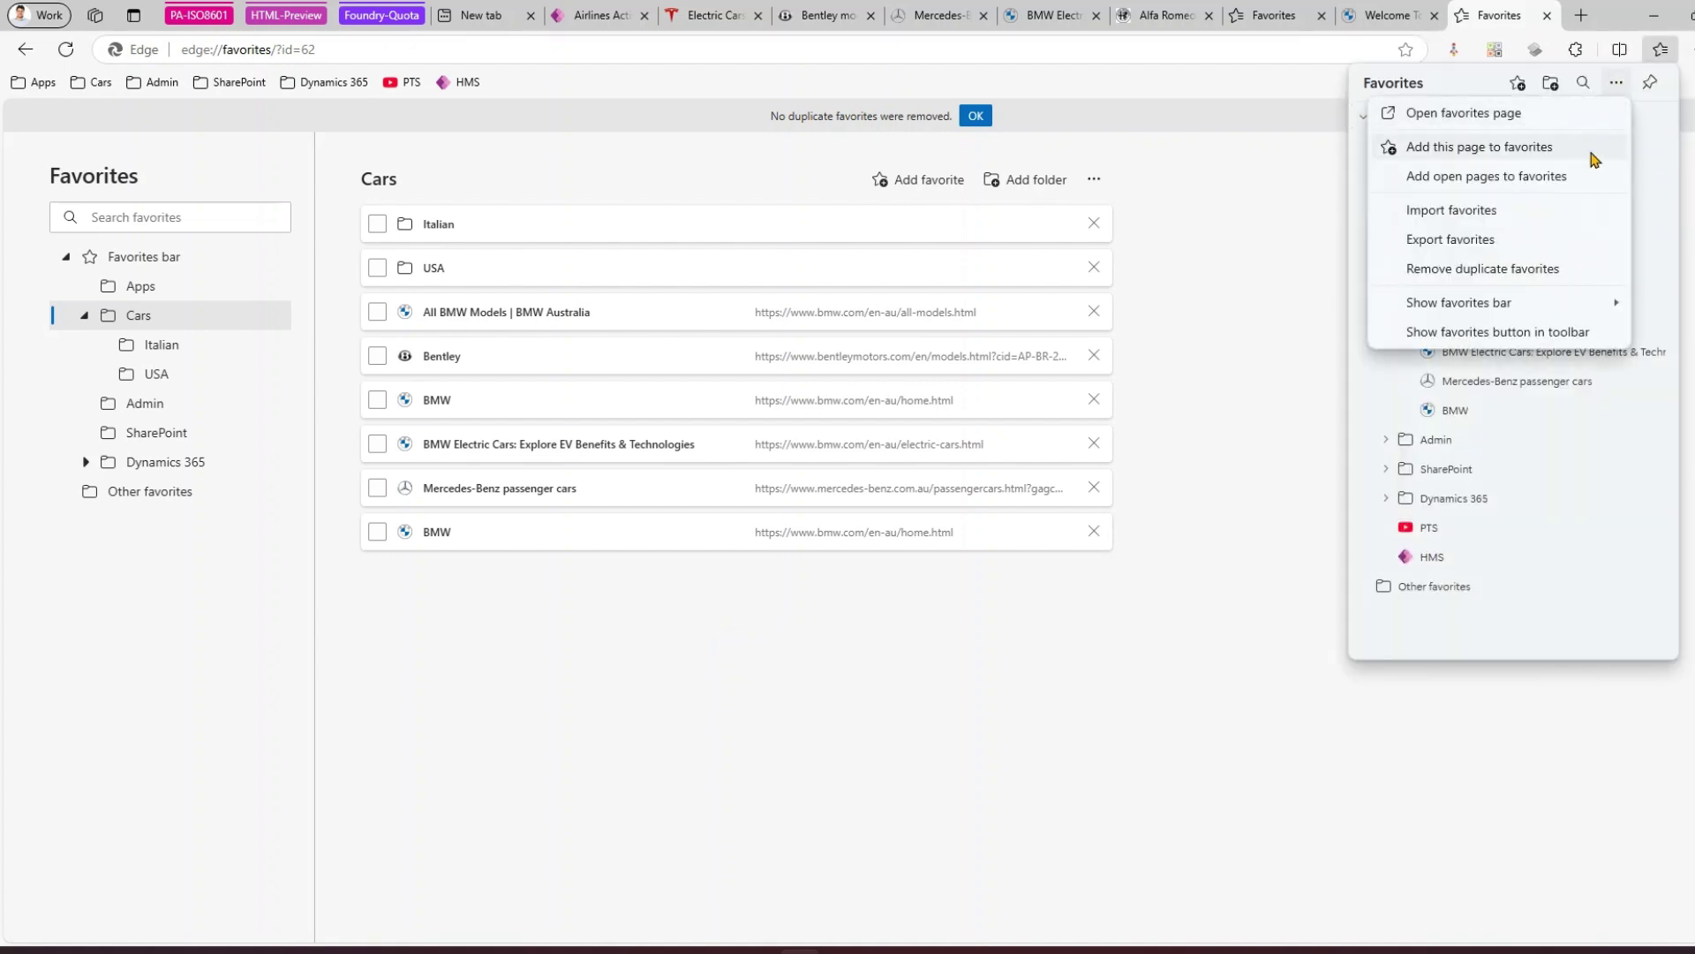
left_click(1481, 272)
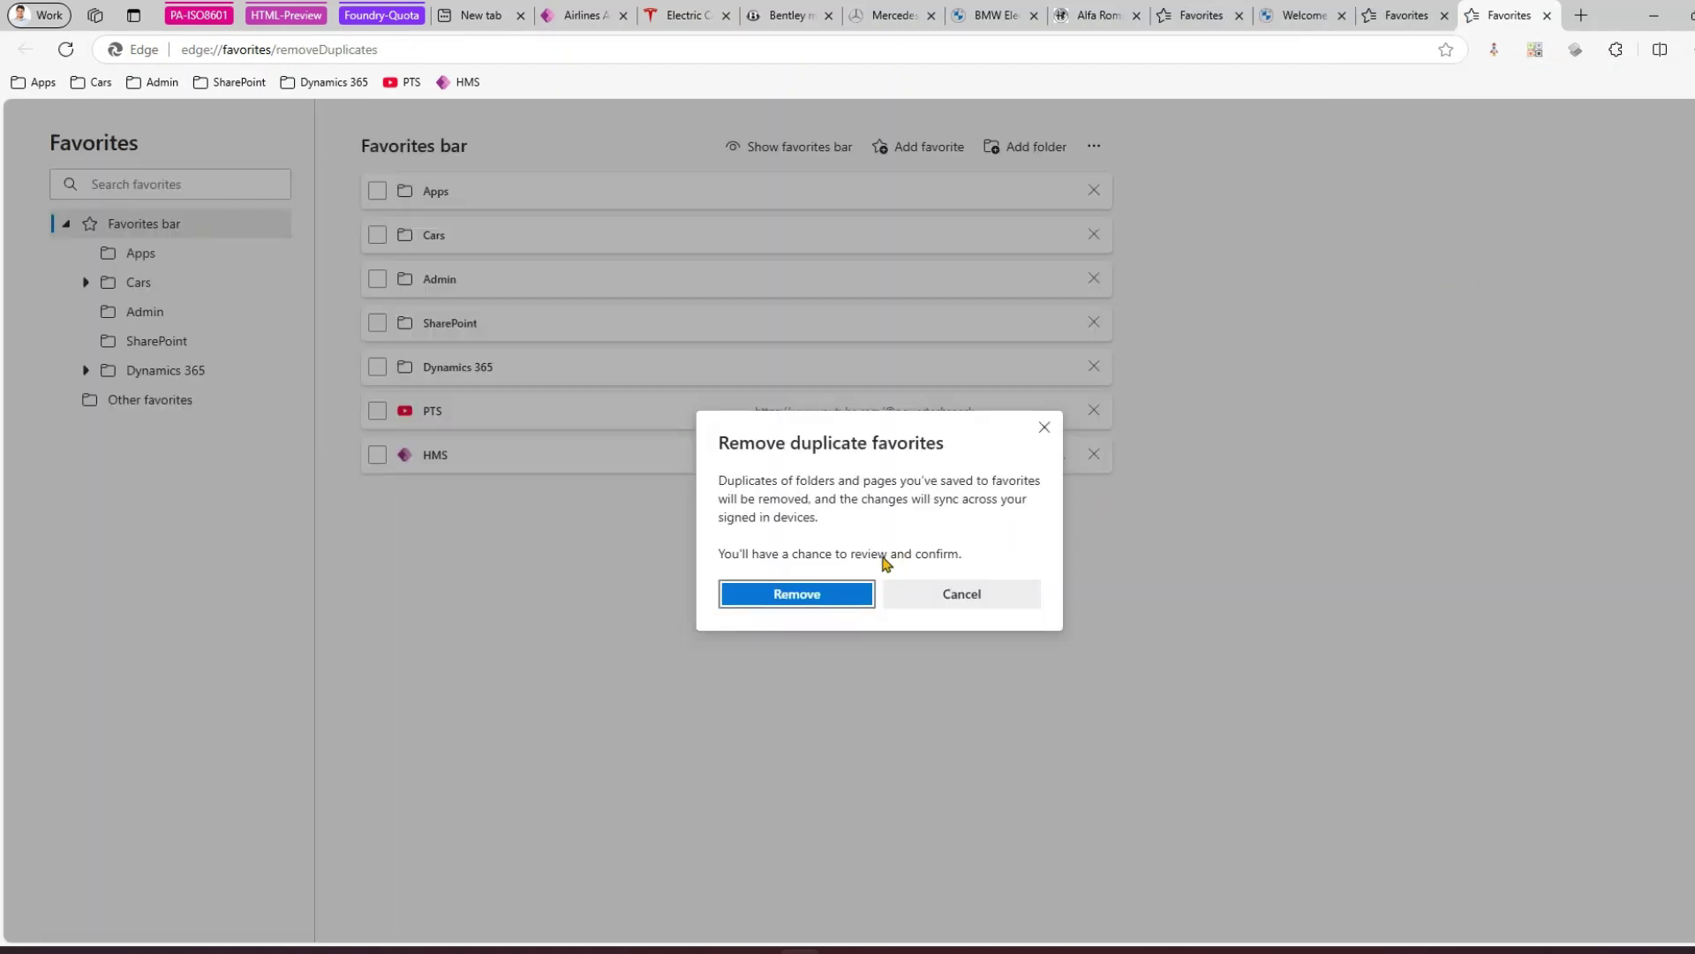
left_click(810, 597)
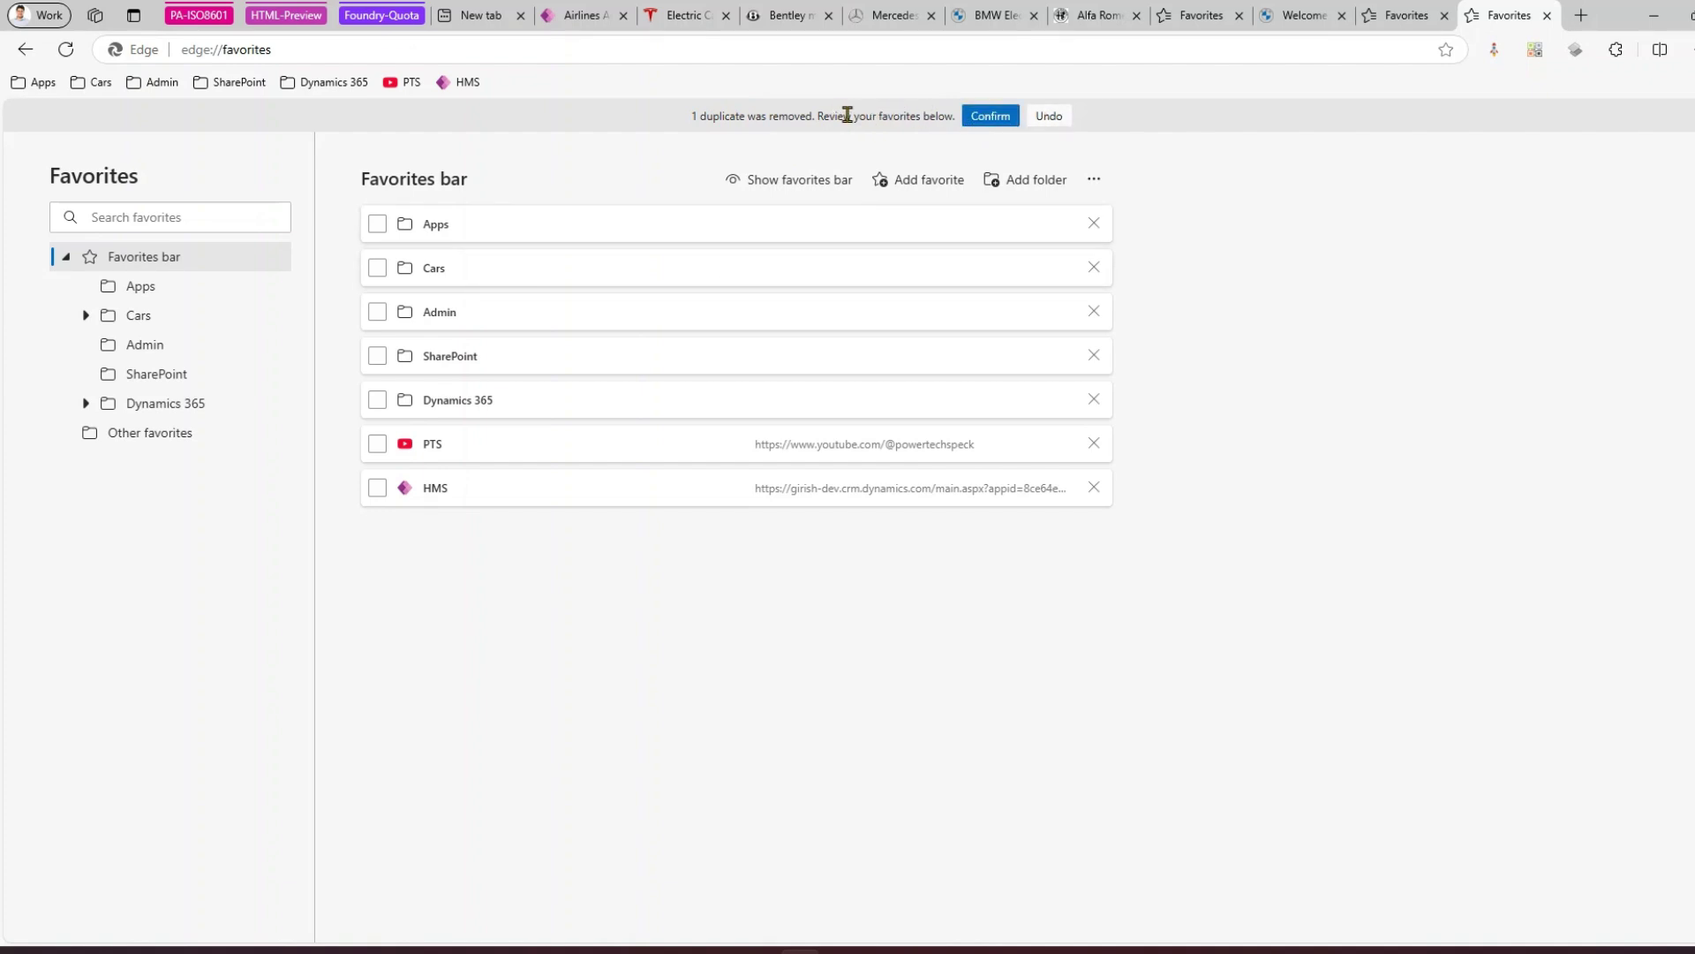
left_click(985, 117)
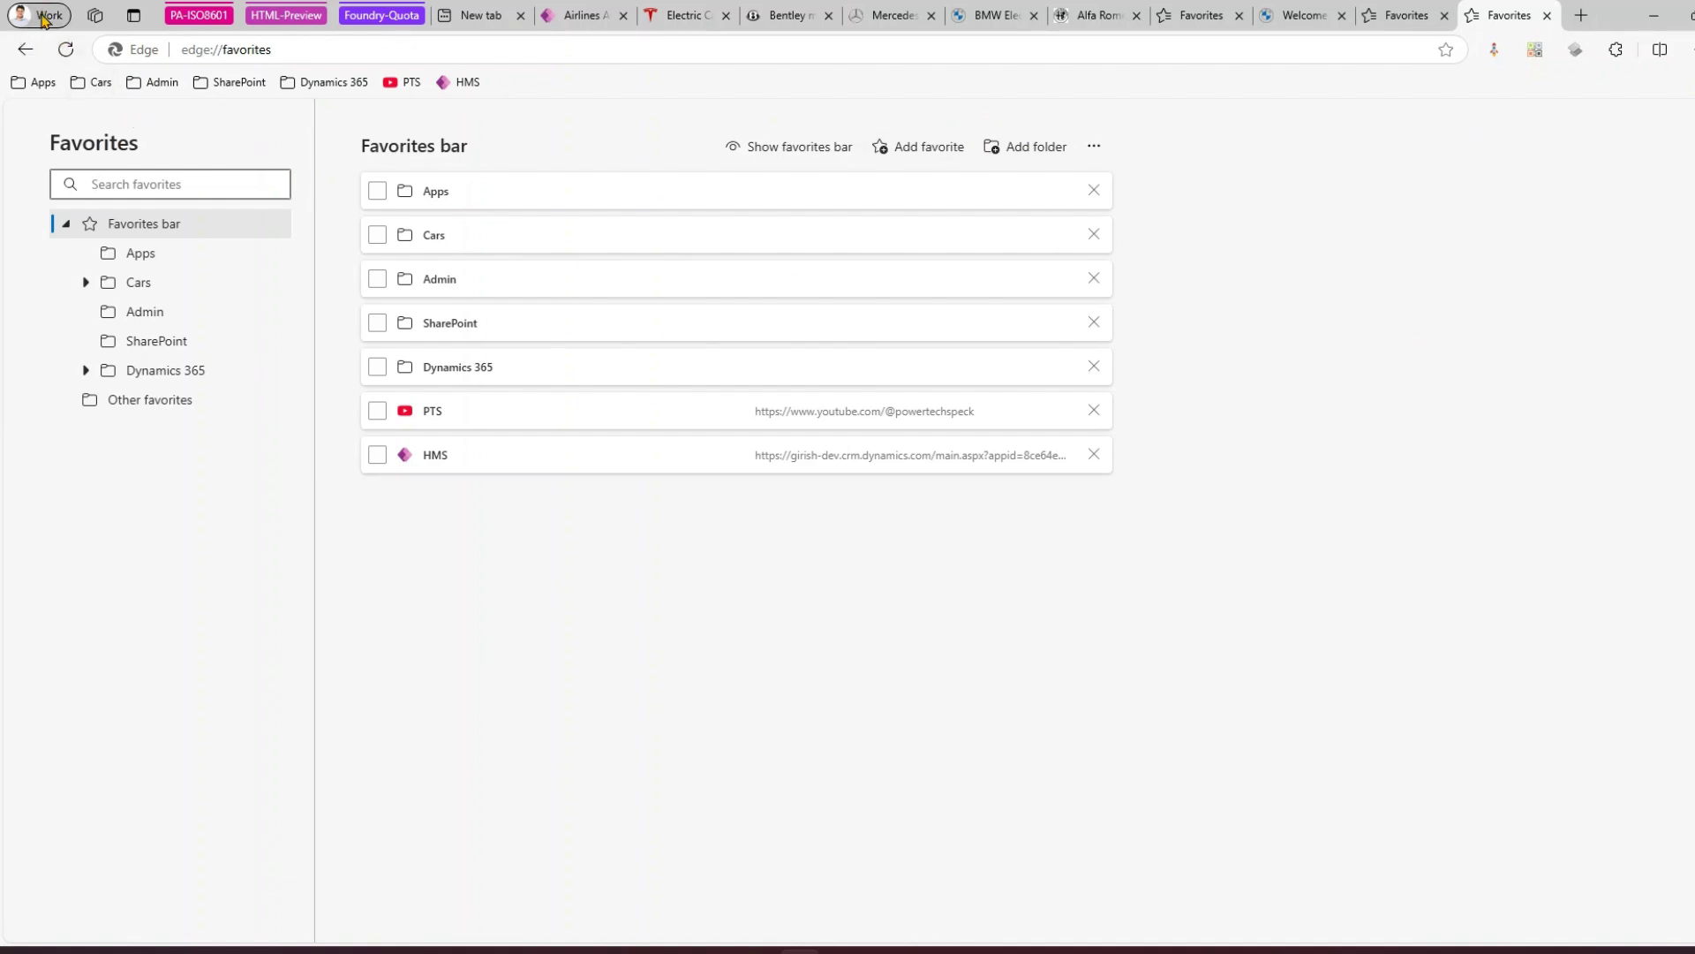
Check the contents of the Cars folder on the Favorites bar for remaining duplicates
left_click(93, 82)
mouse_move(110, 106)
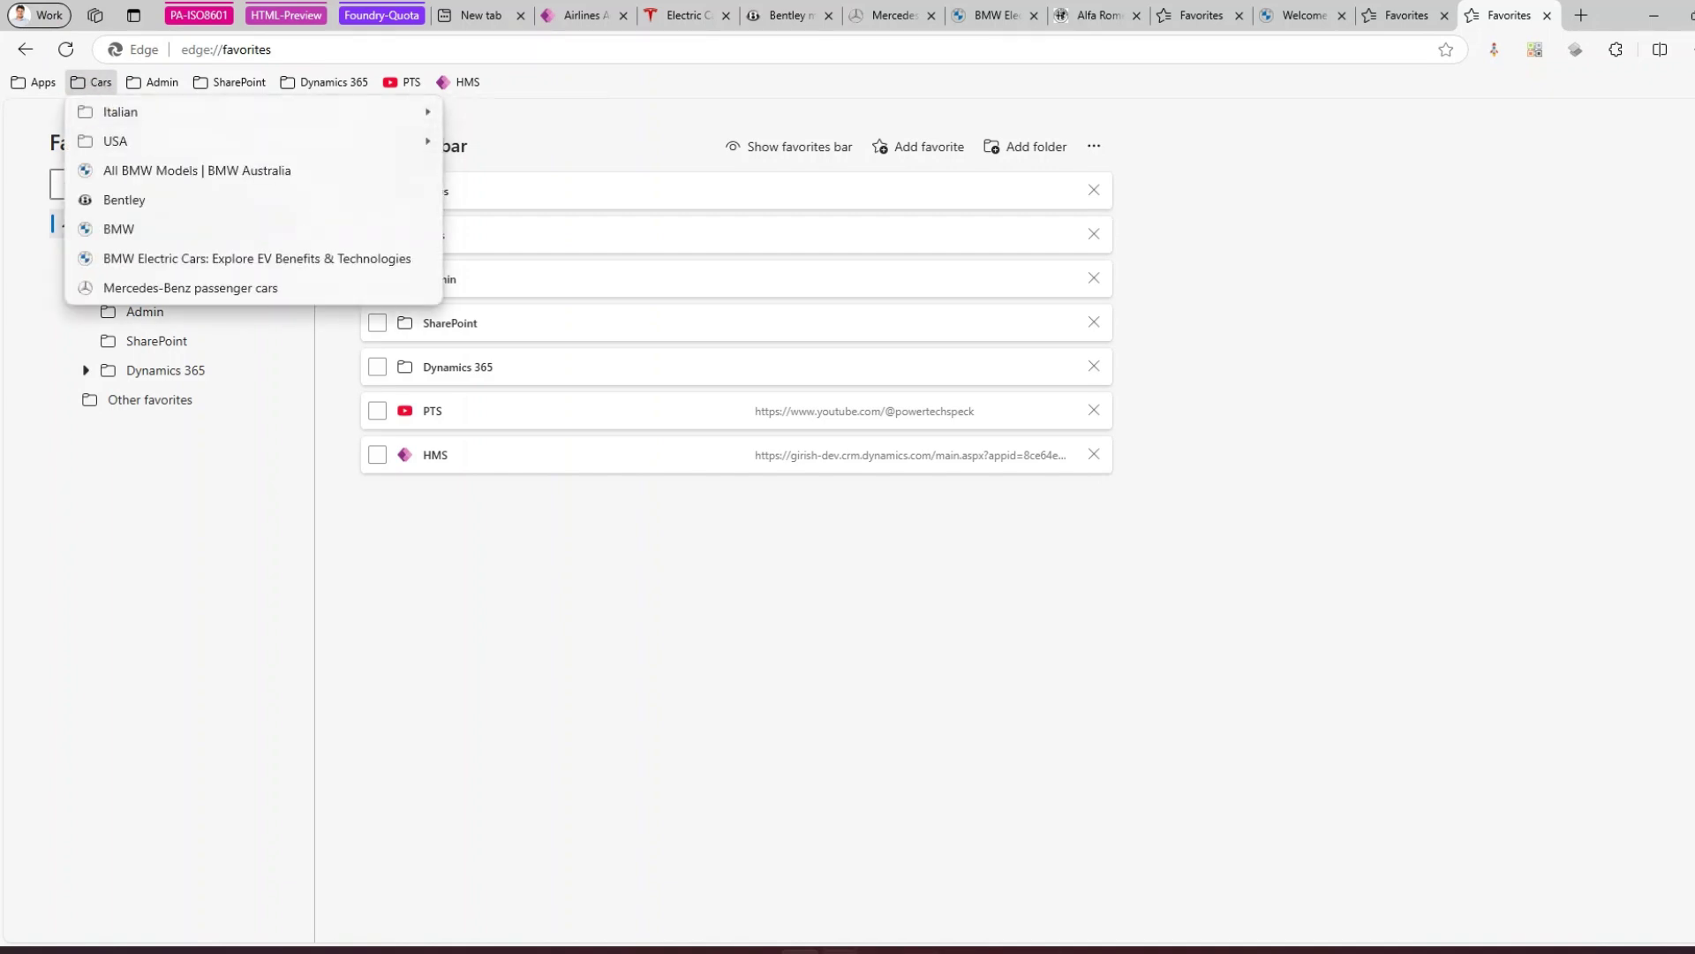
key("Escape")
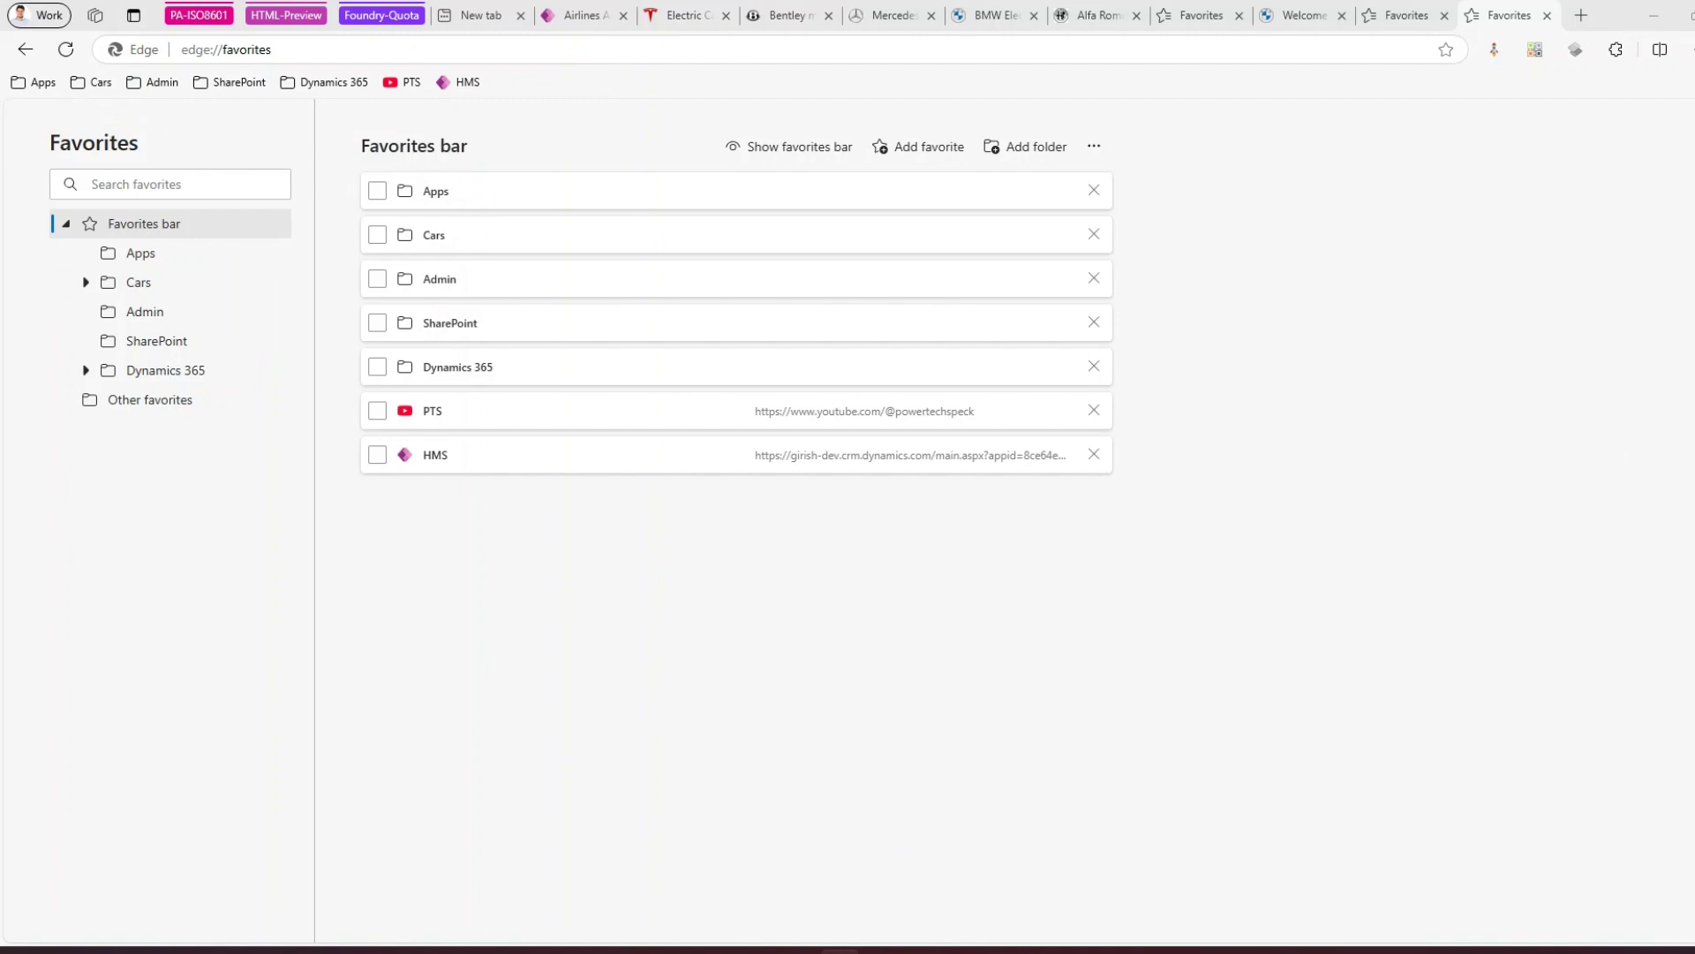
Open a new tab in the other Edge profile's window, and copy the Cars folder from the first profile's Favorites bar
key("alt+Tab")
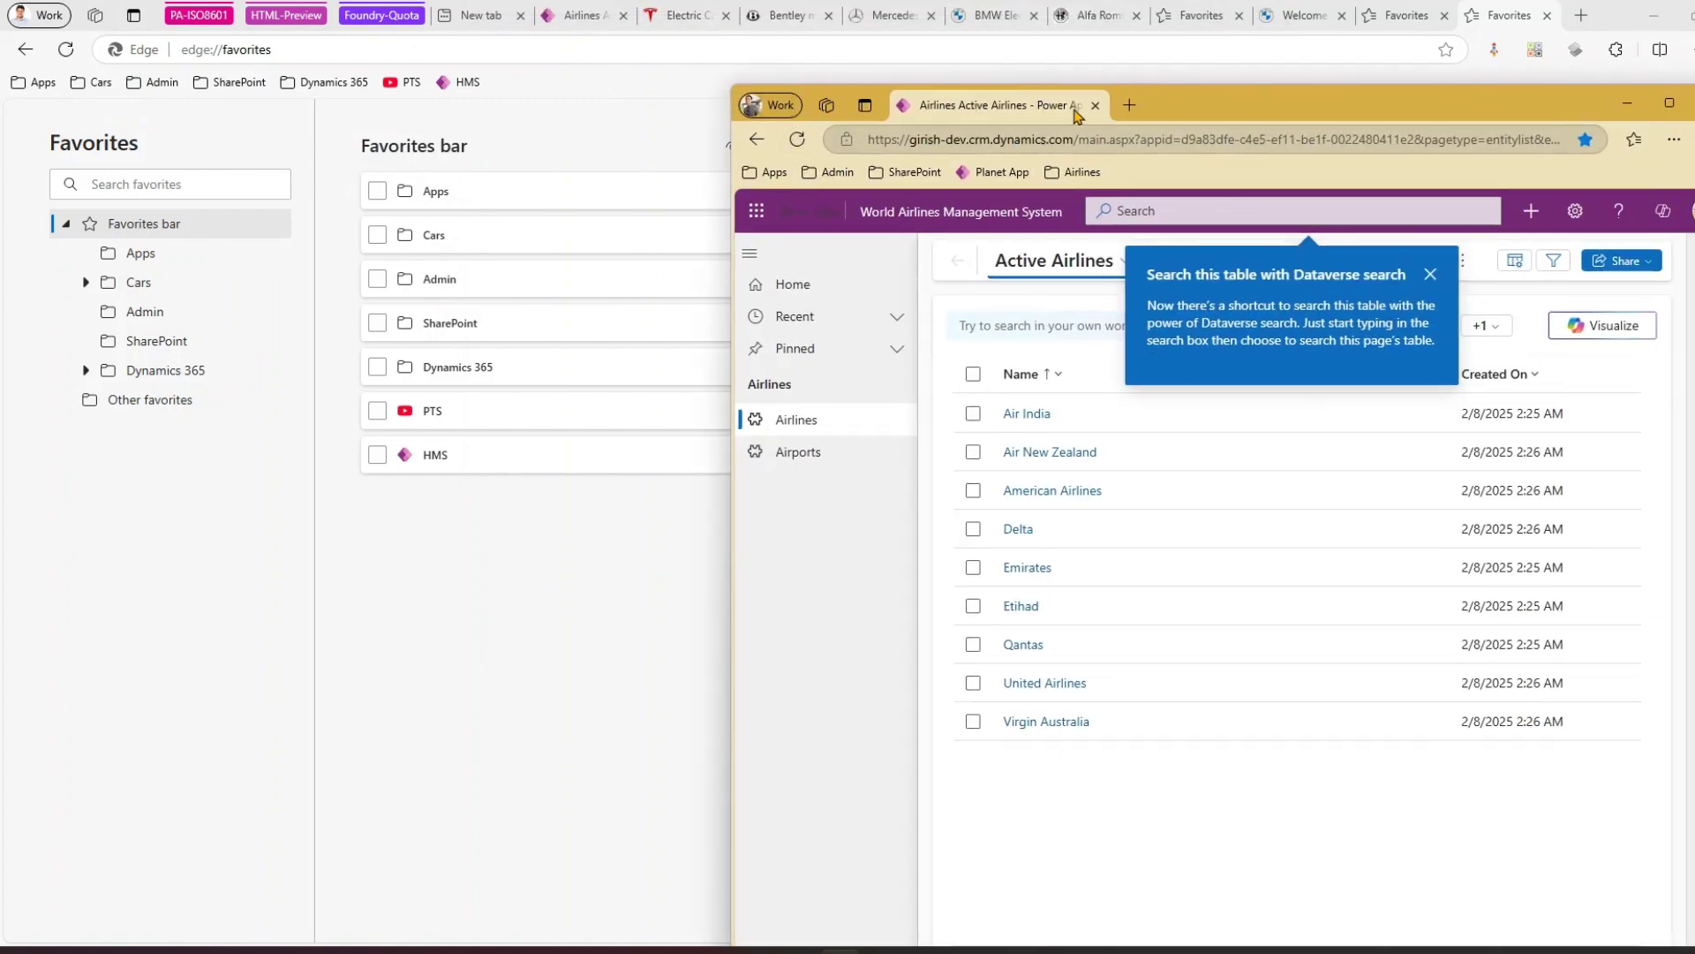
left_click(1130, 105)
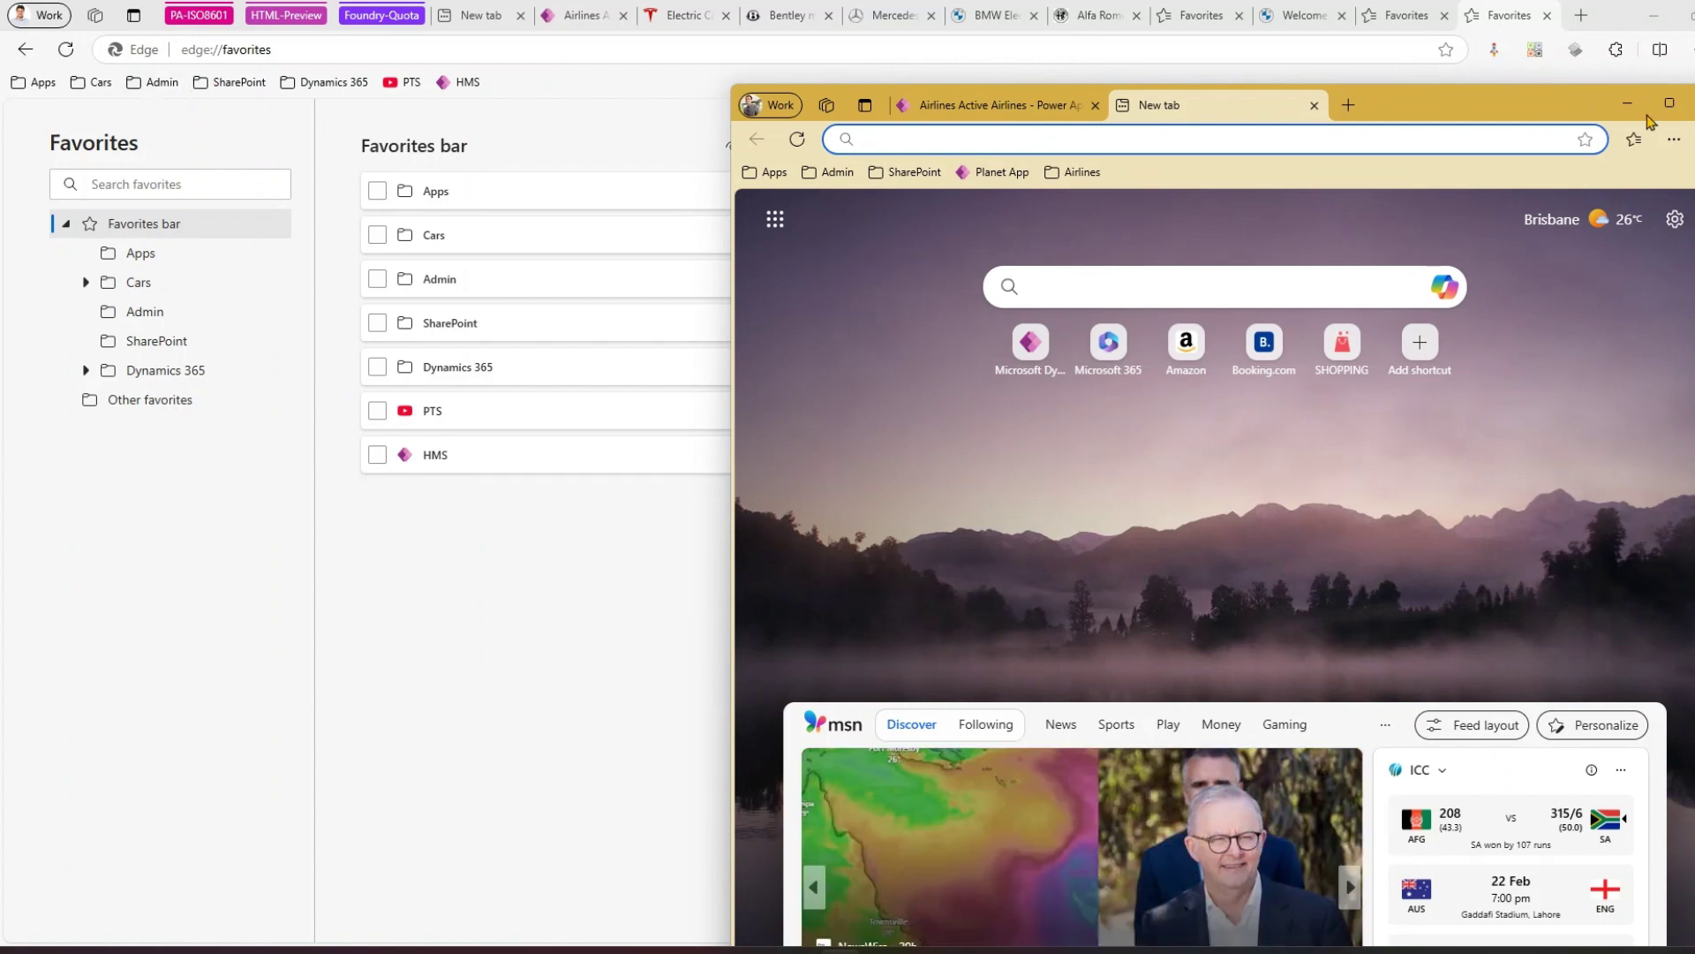
right_click(100, 84)
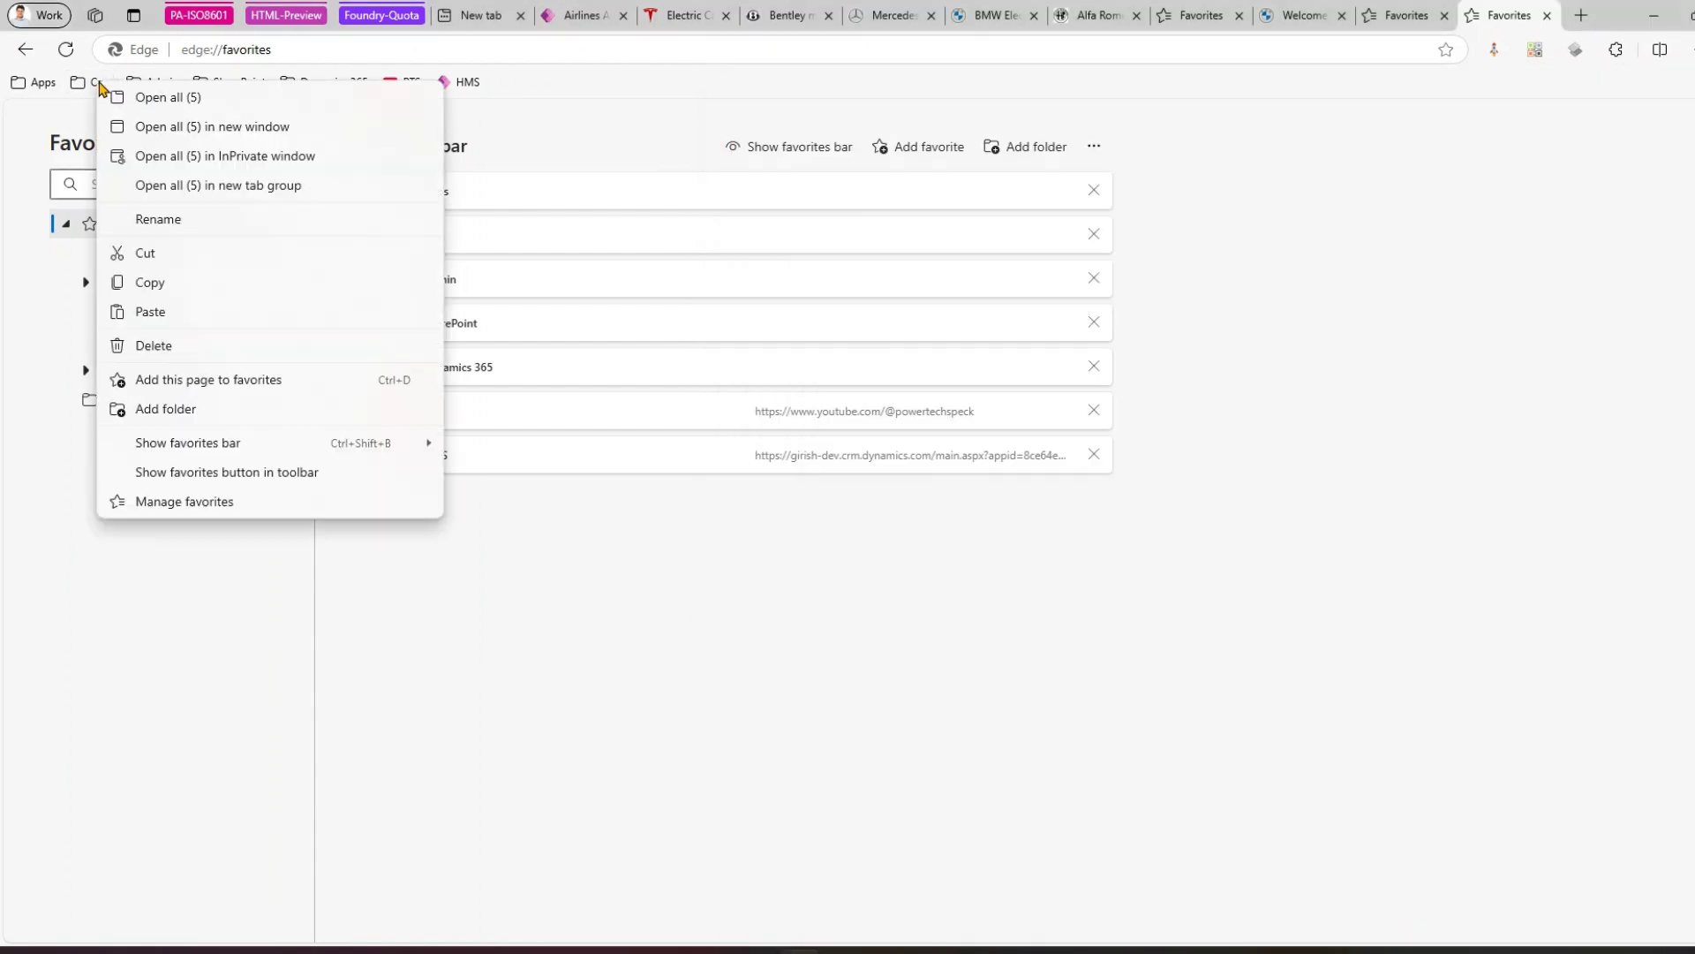
left_click(163, 281)
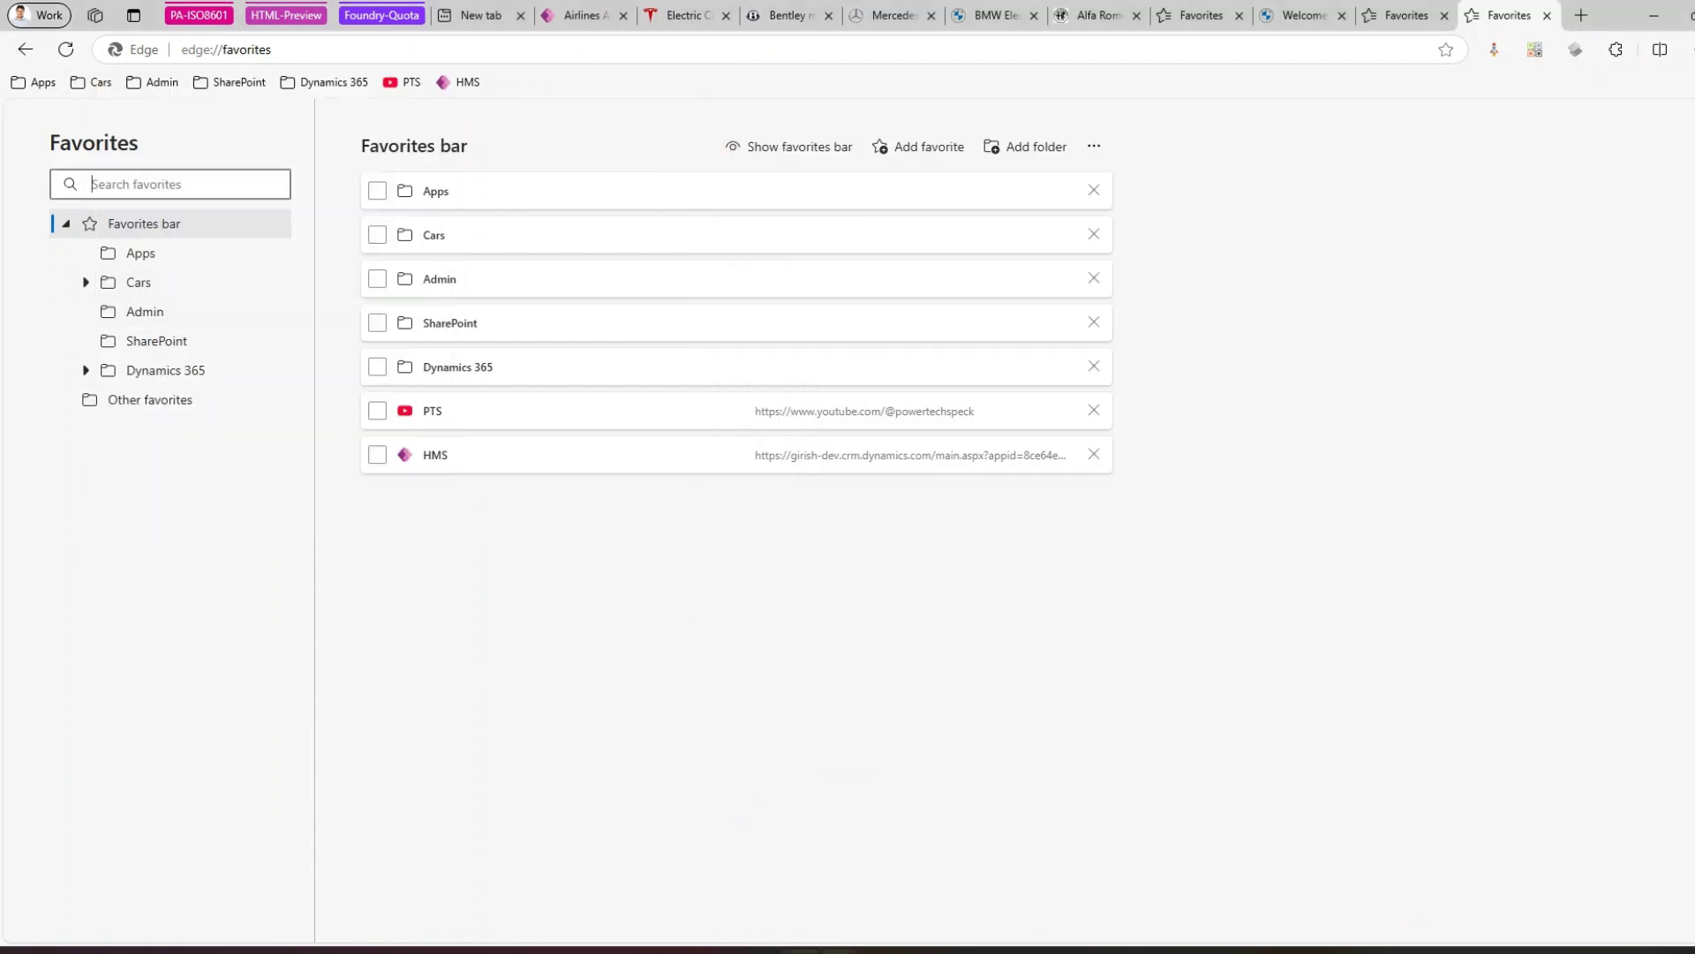
Paste the Cars folder onto the other Edge profile's Favorites bar and check its contents and Italian subfolder
key("alt+Tab")
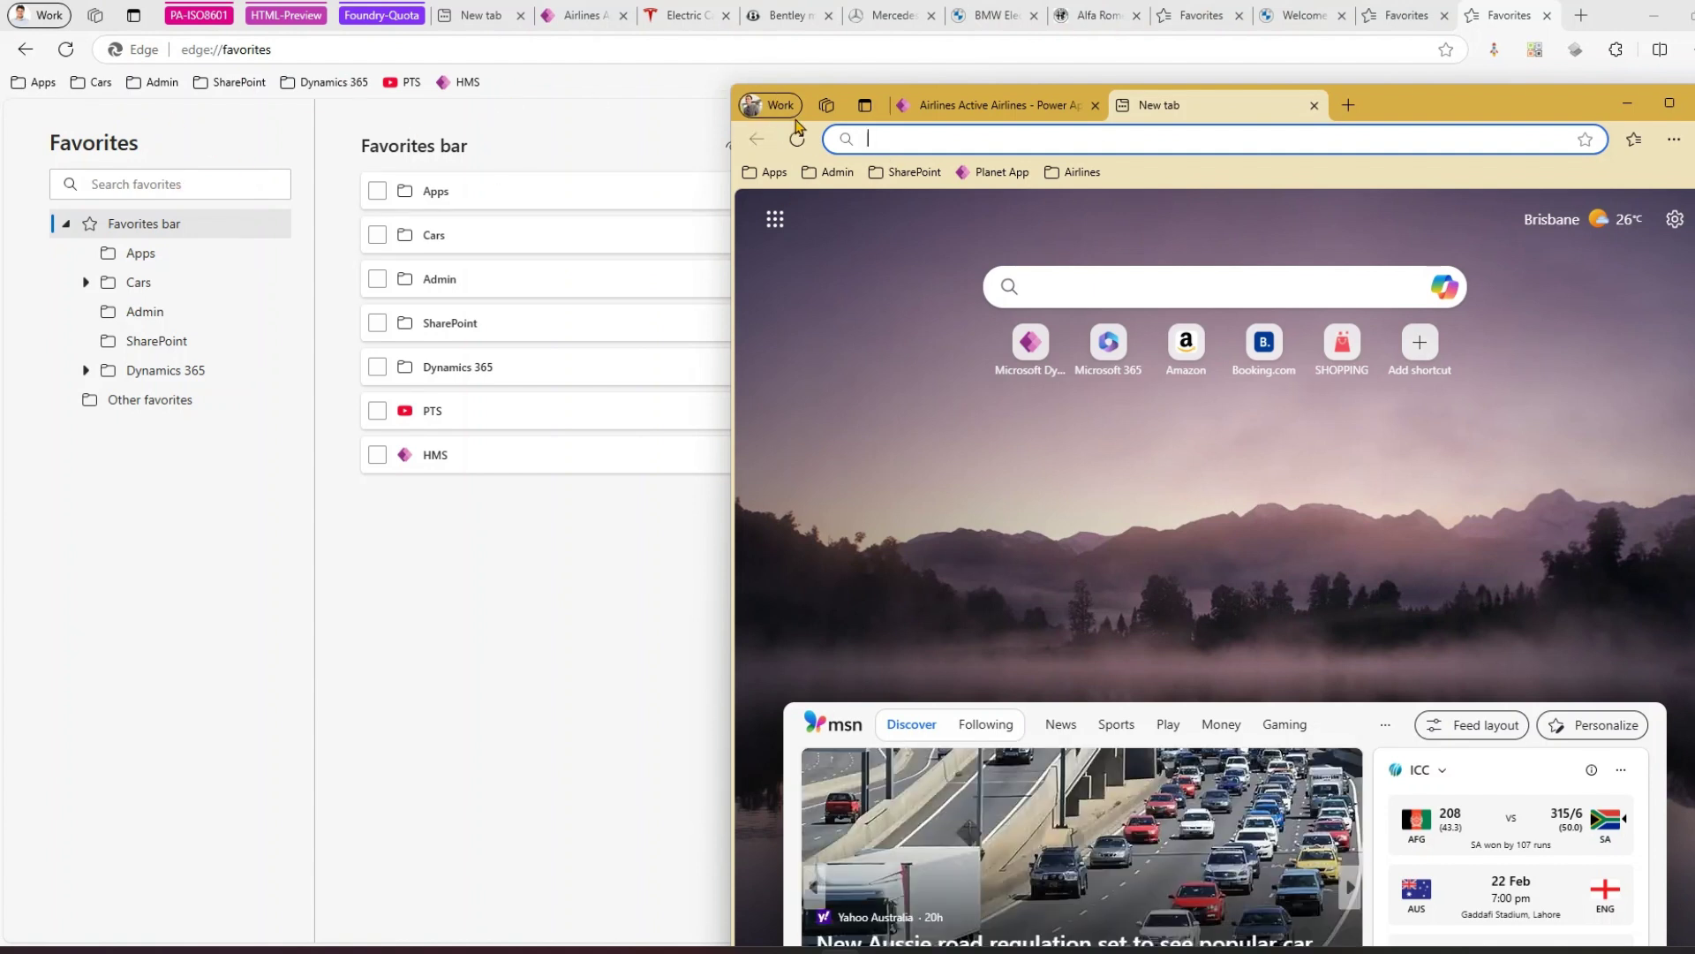
right_click(1194, 179)
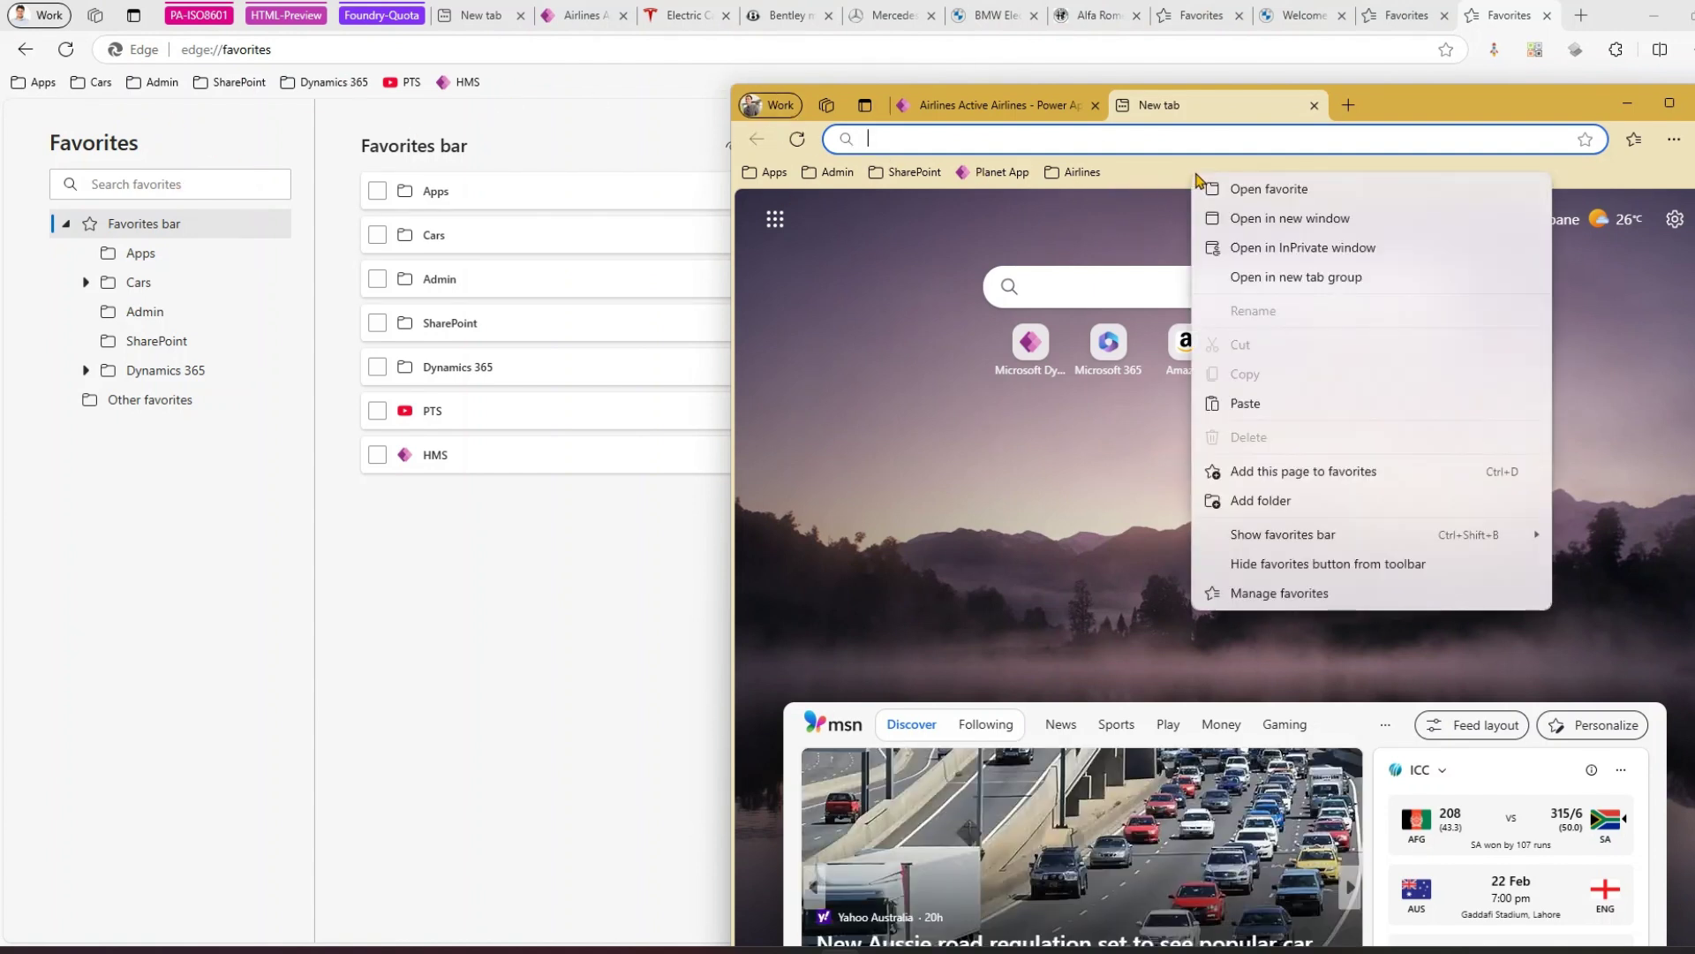
left_click(1254, 405)
left_click(1142, 176)
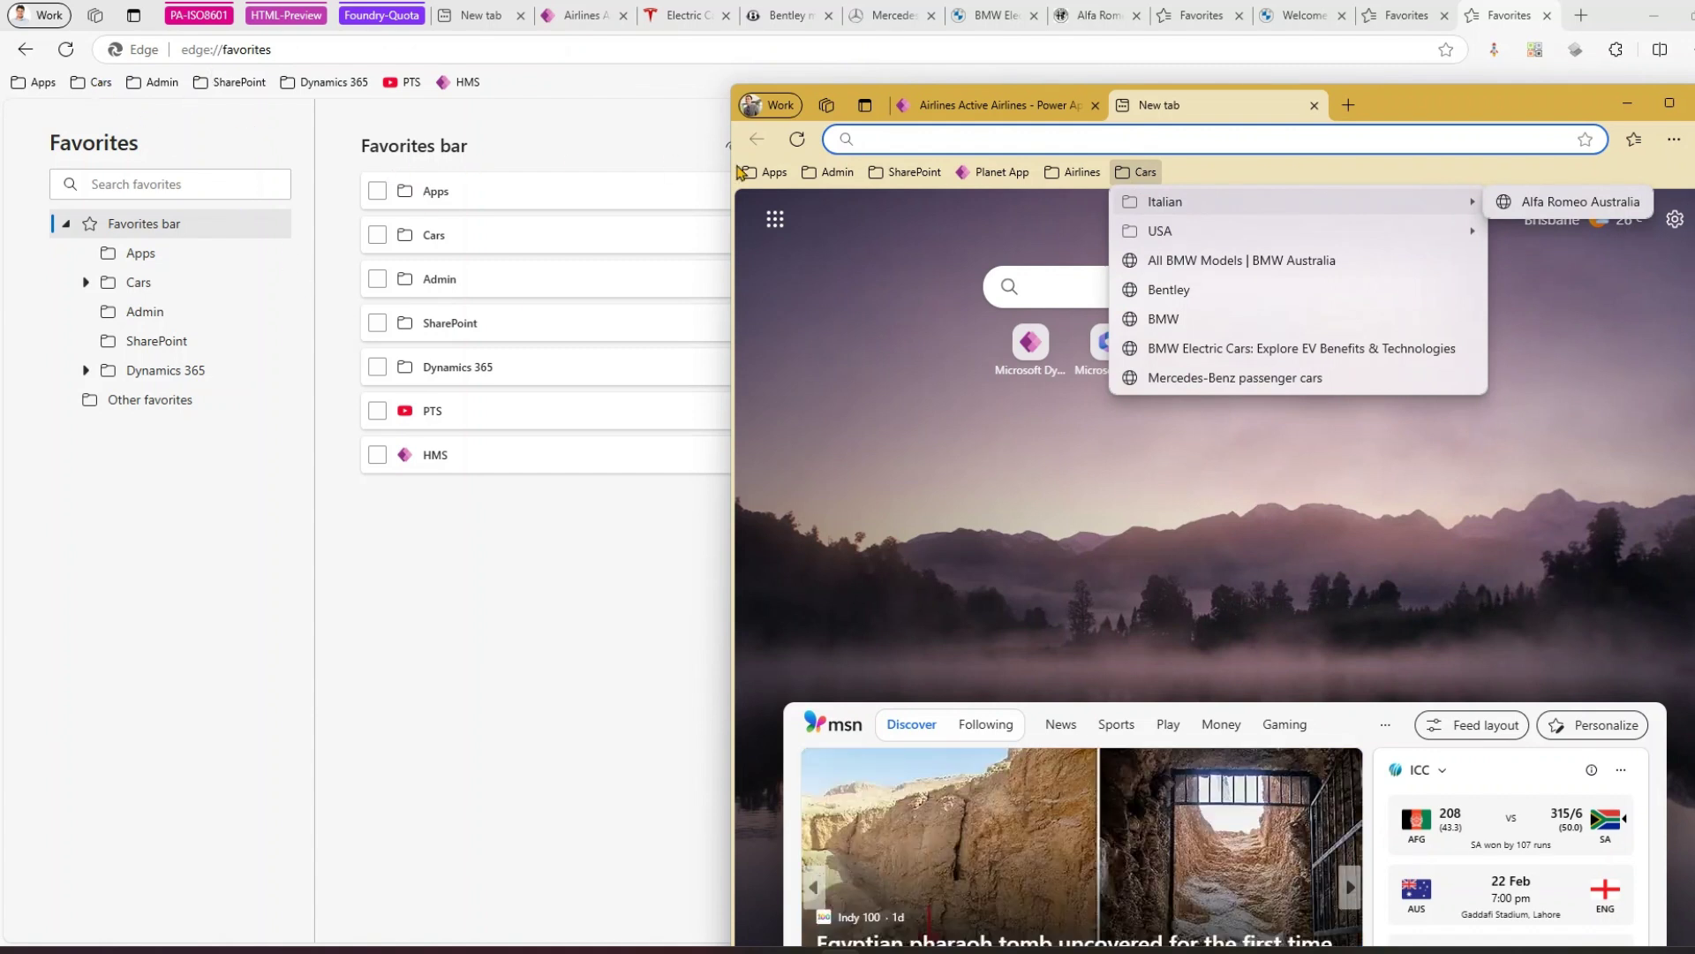
Minimize the other Edge profile's window and place the Chrome window over the Edge favorites page
left_click(1628, 105)
left_click(1628, 105)
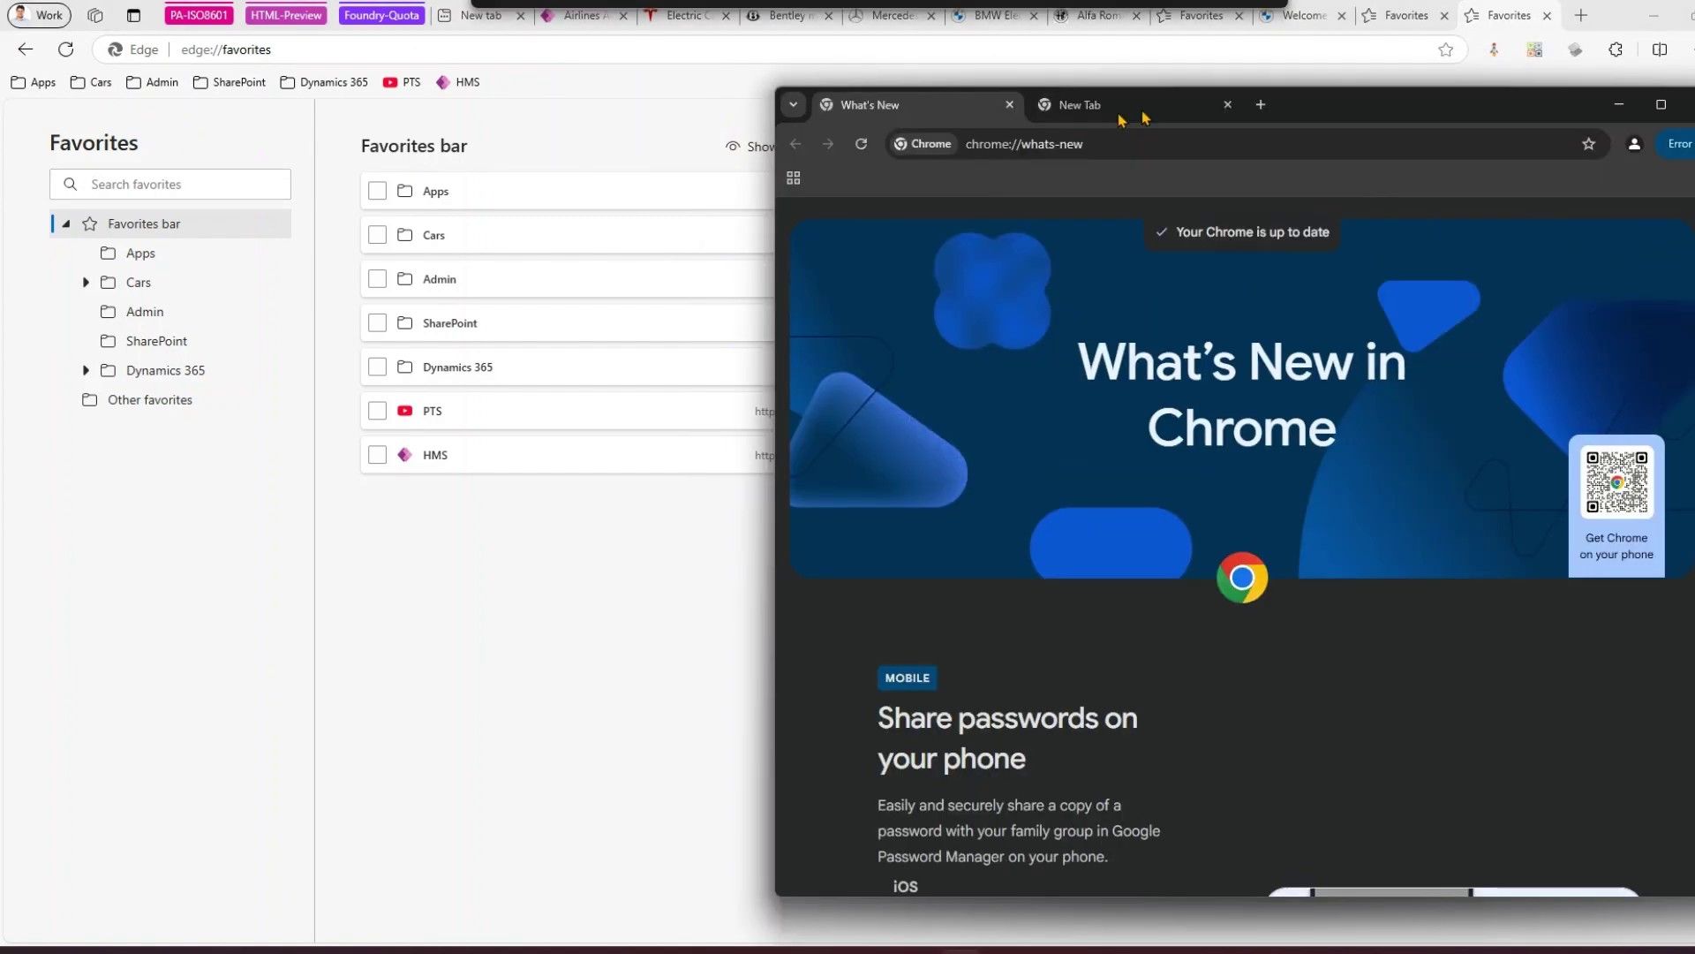
left_click_drag(1148, 106, 993, 111)
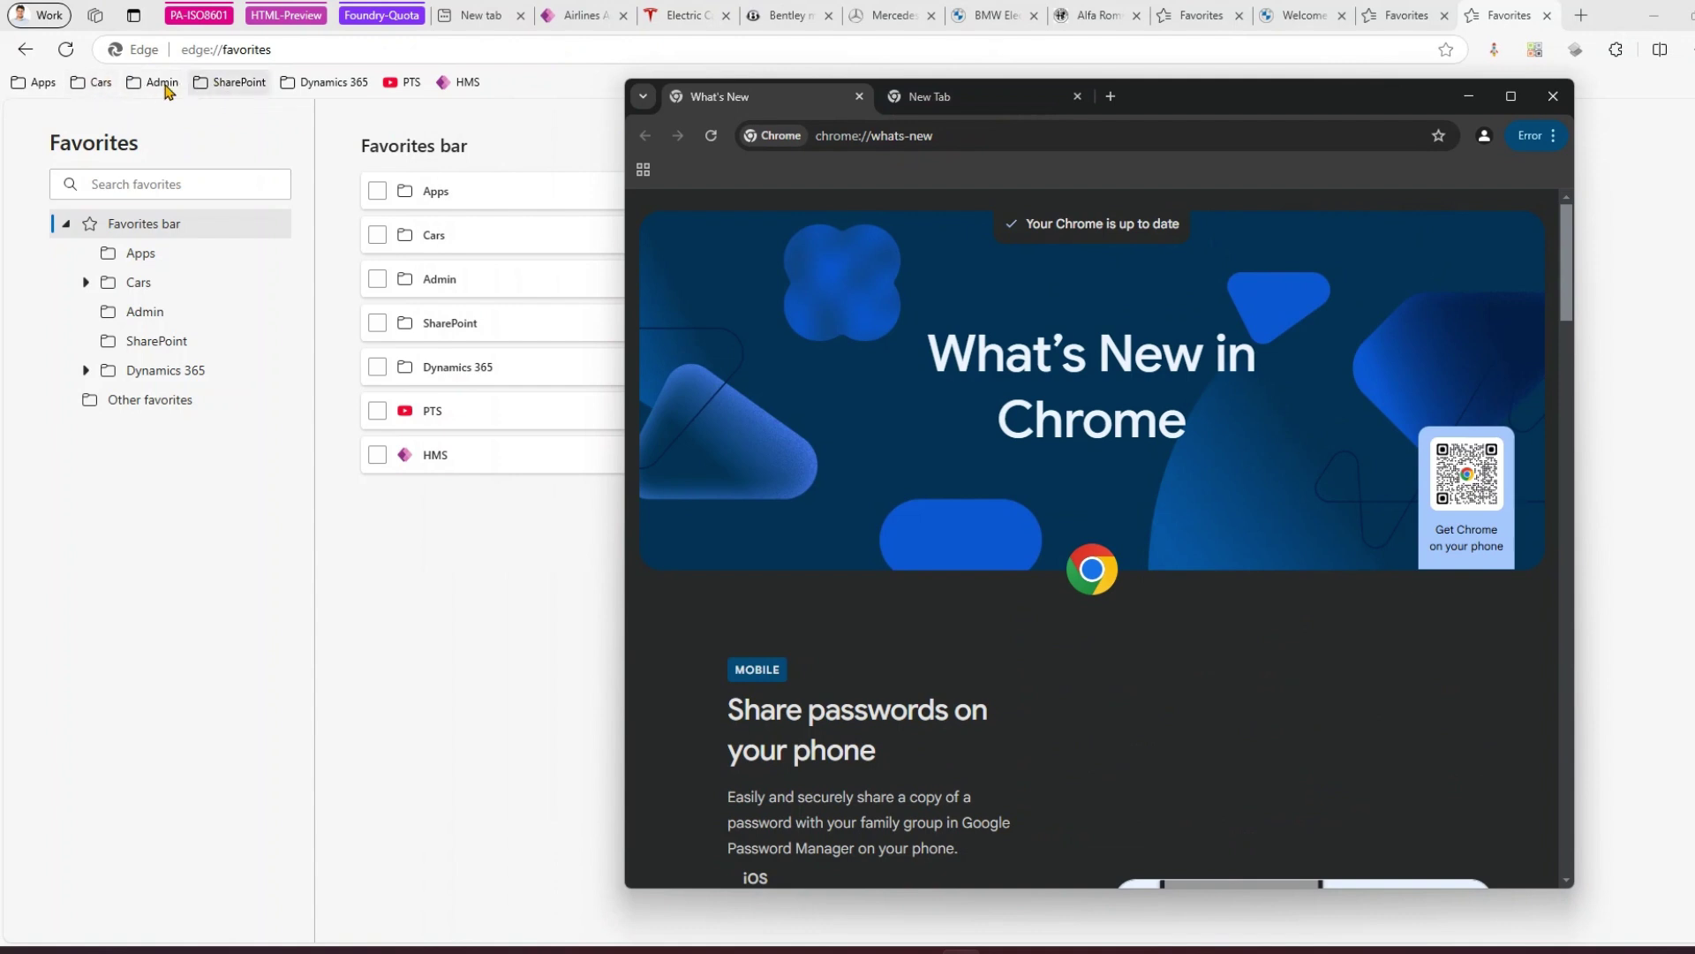
Copy the Cars folder from the Edge favorites bar and paste it onto Chrome's bookmarks bar
right_click(99, 86)
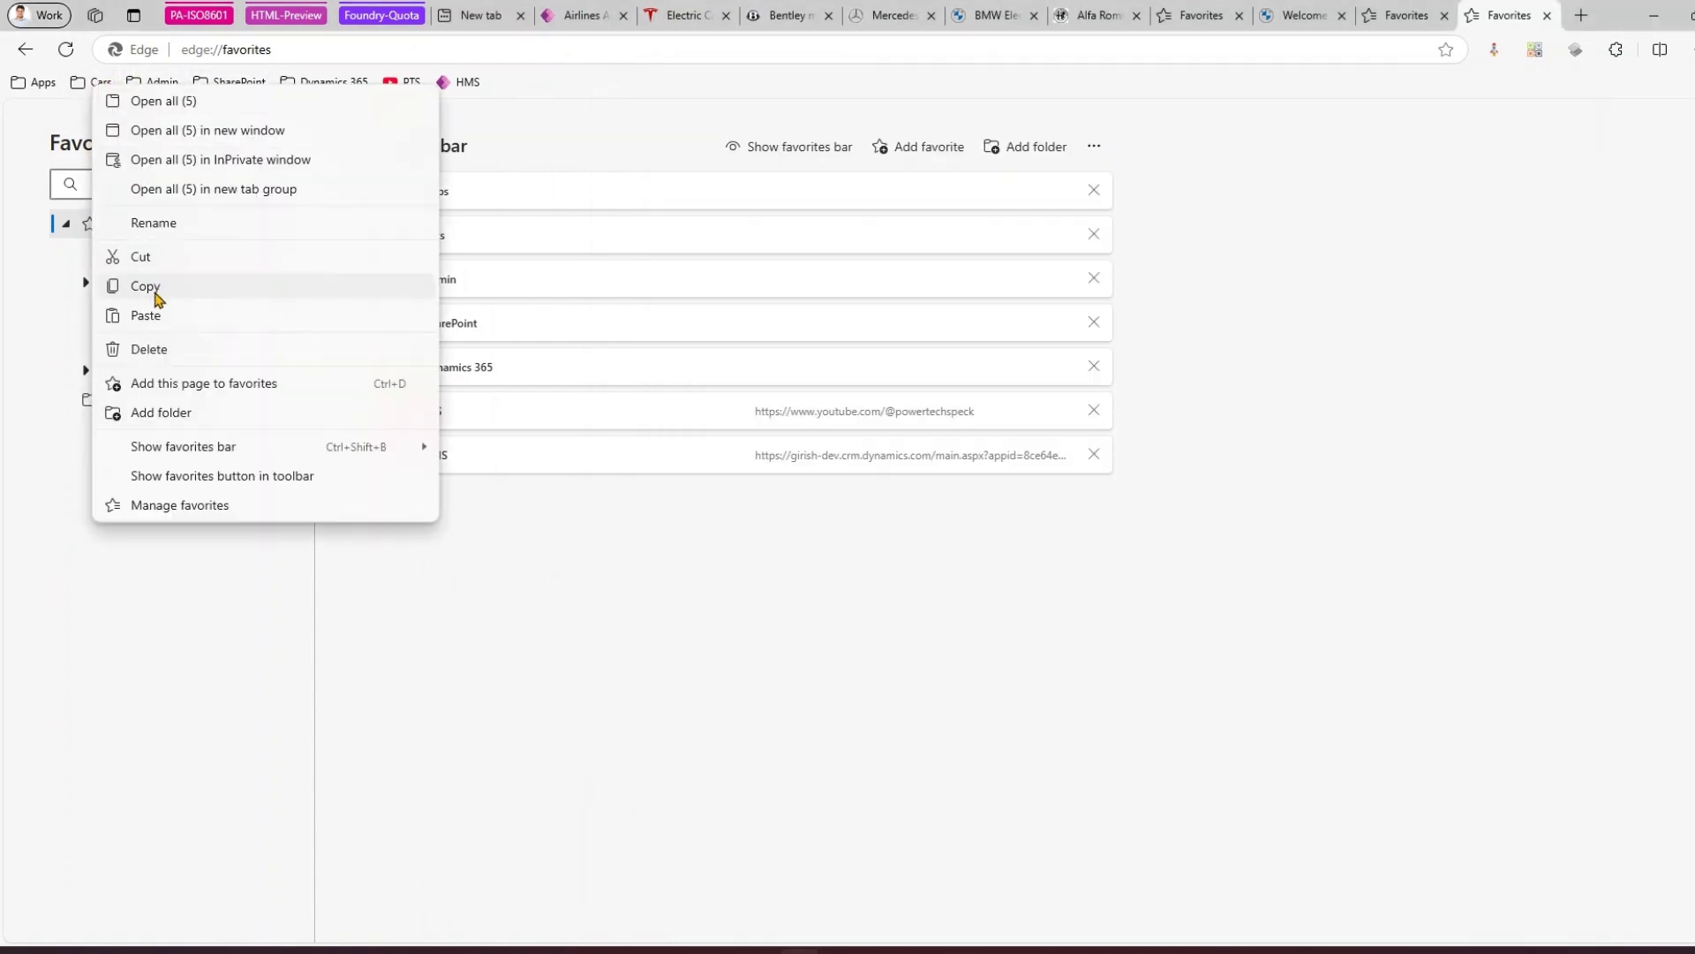
left_click(155, 294)
key("ctrl+f")
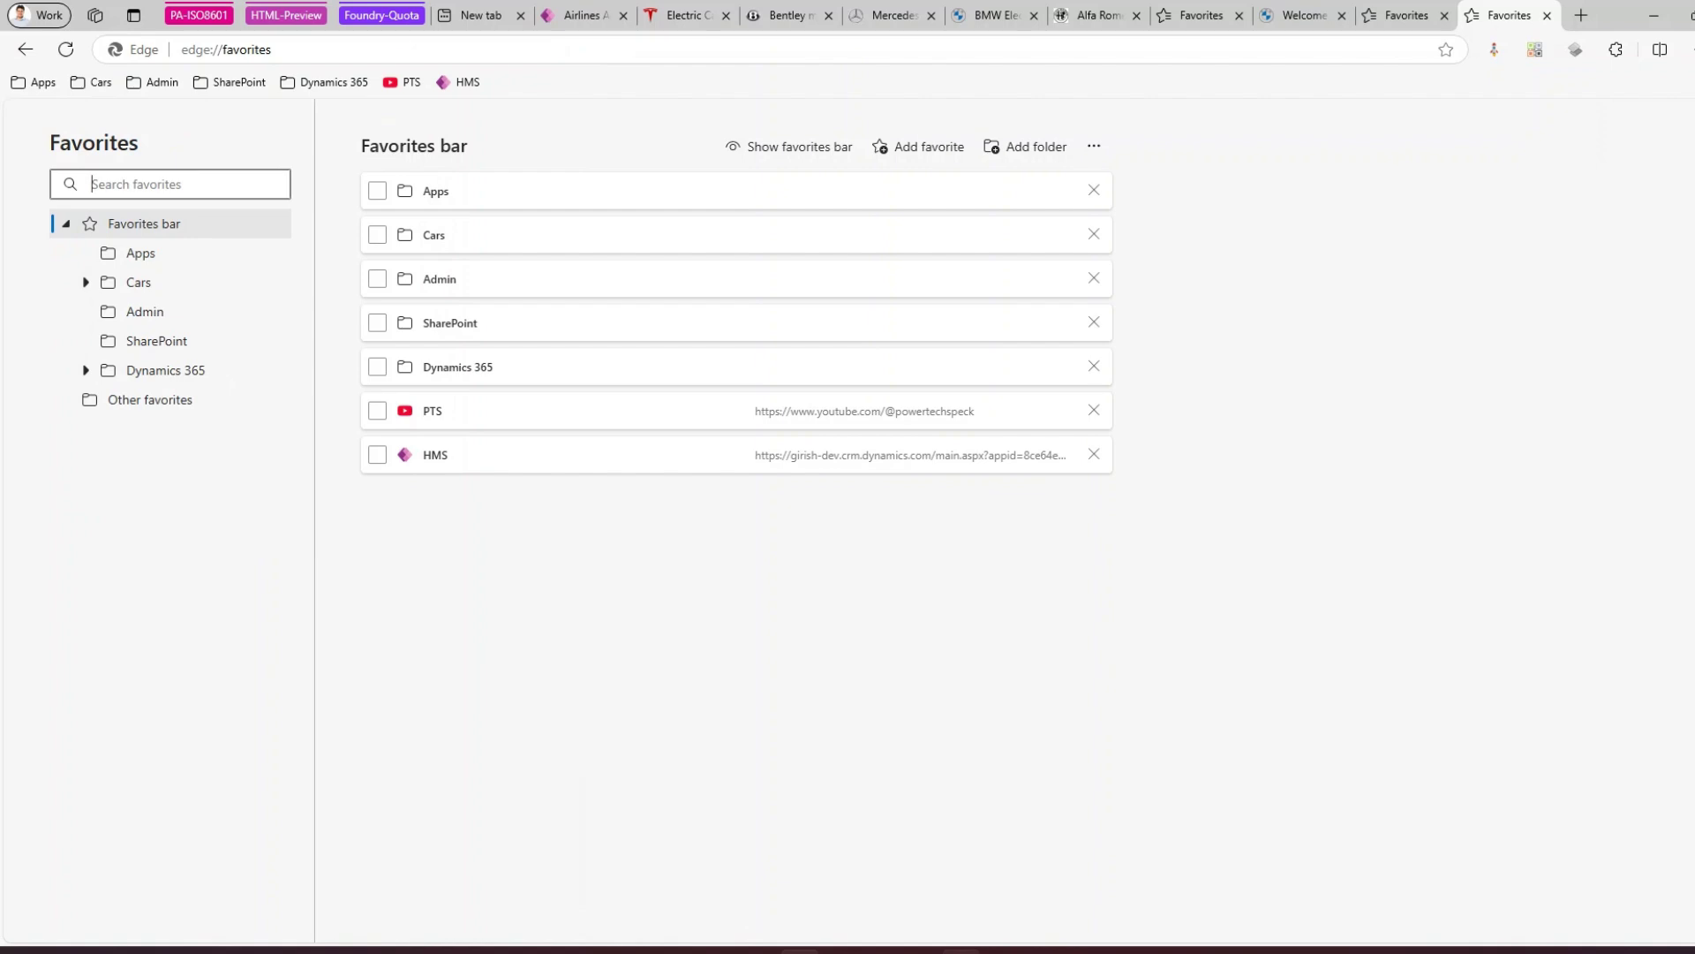
key("alt+Tab")
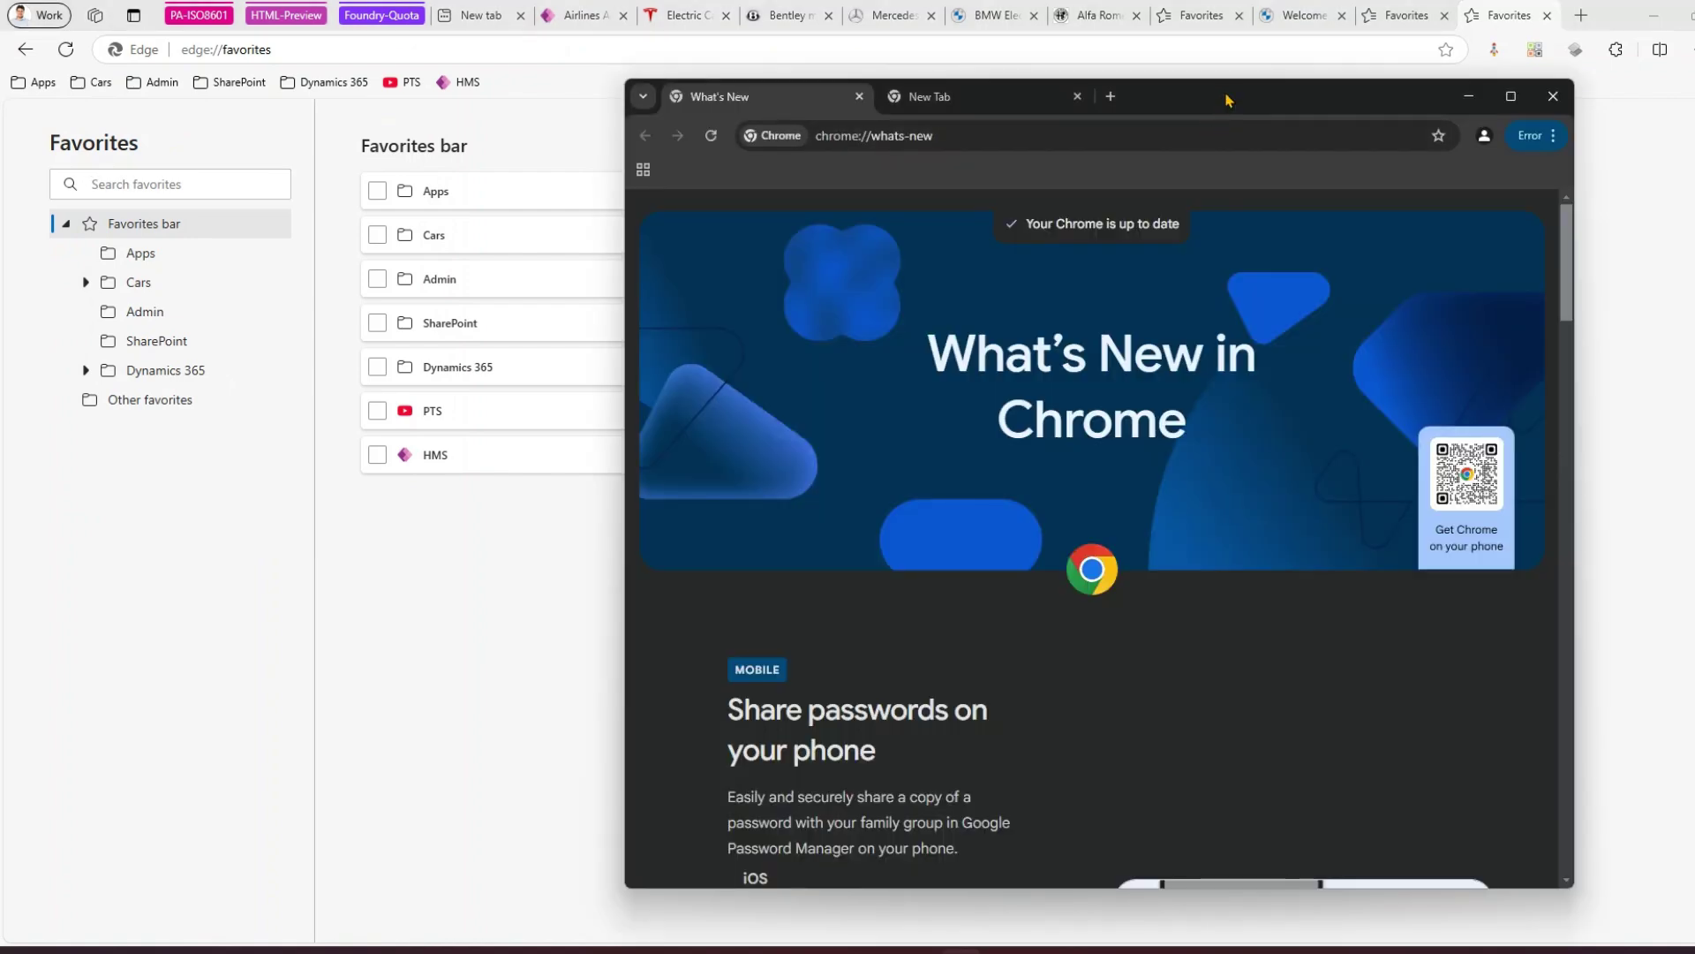
left_click_drag(1226, 100, 1224, 86)
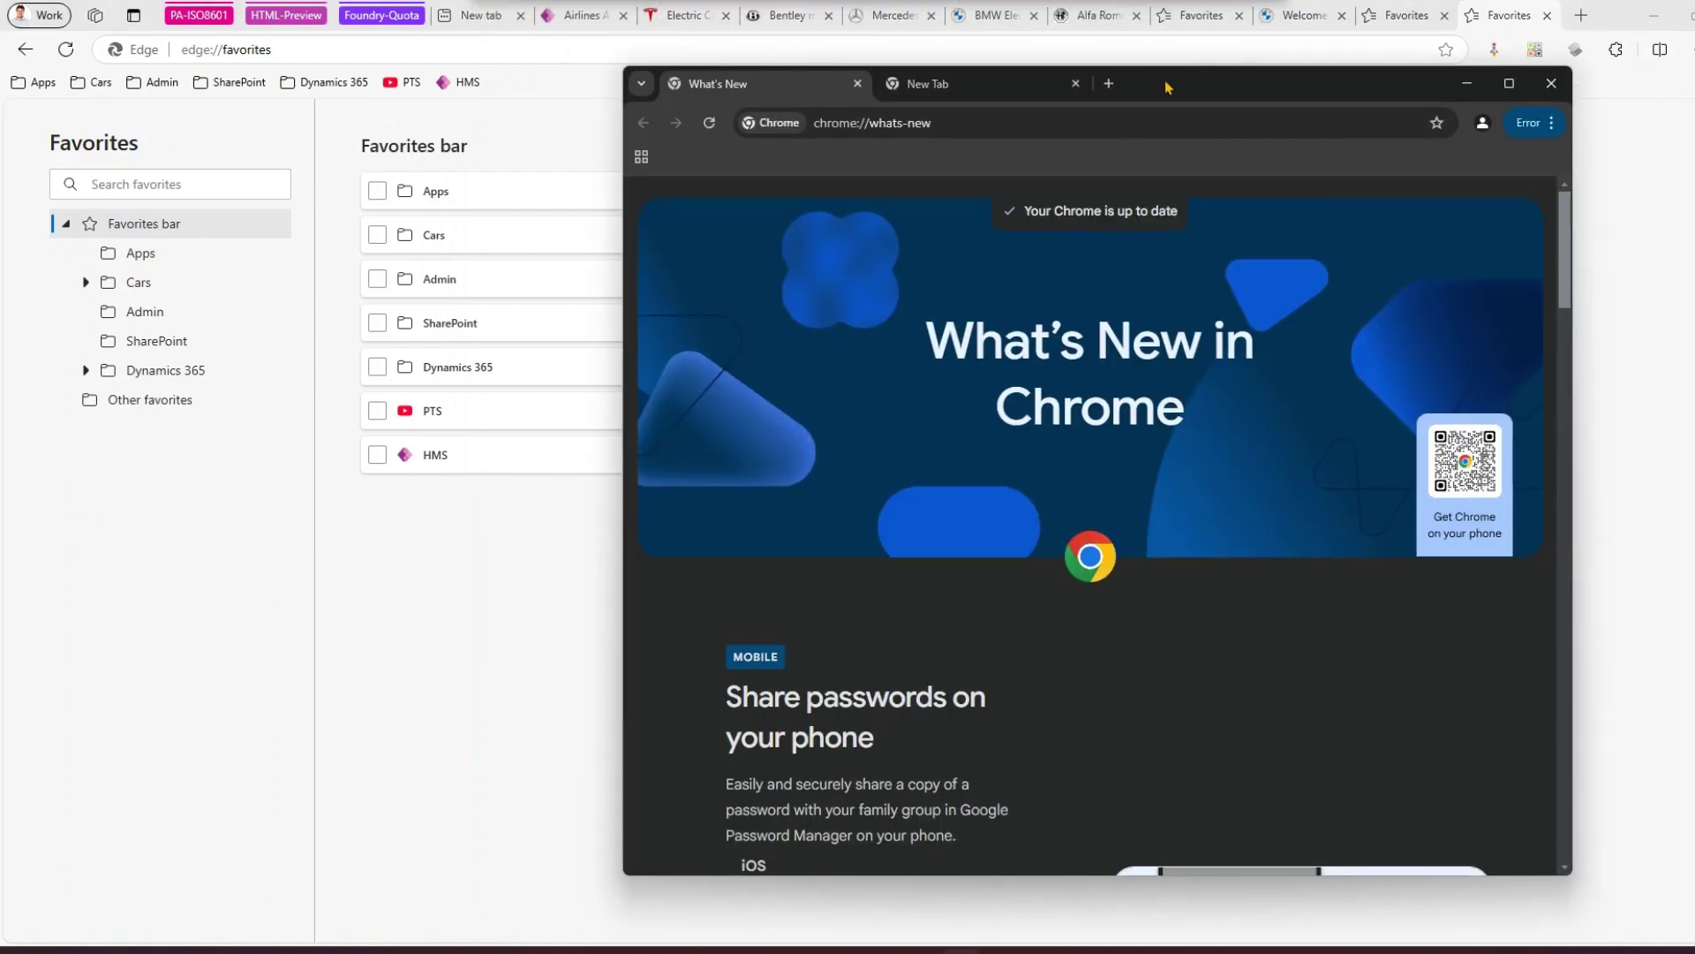
right_click(1141, 168)
left_click(1198, 390)
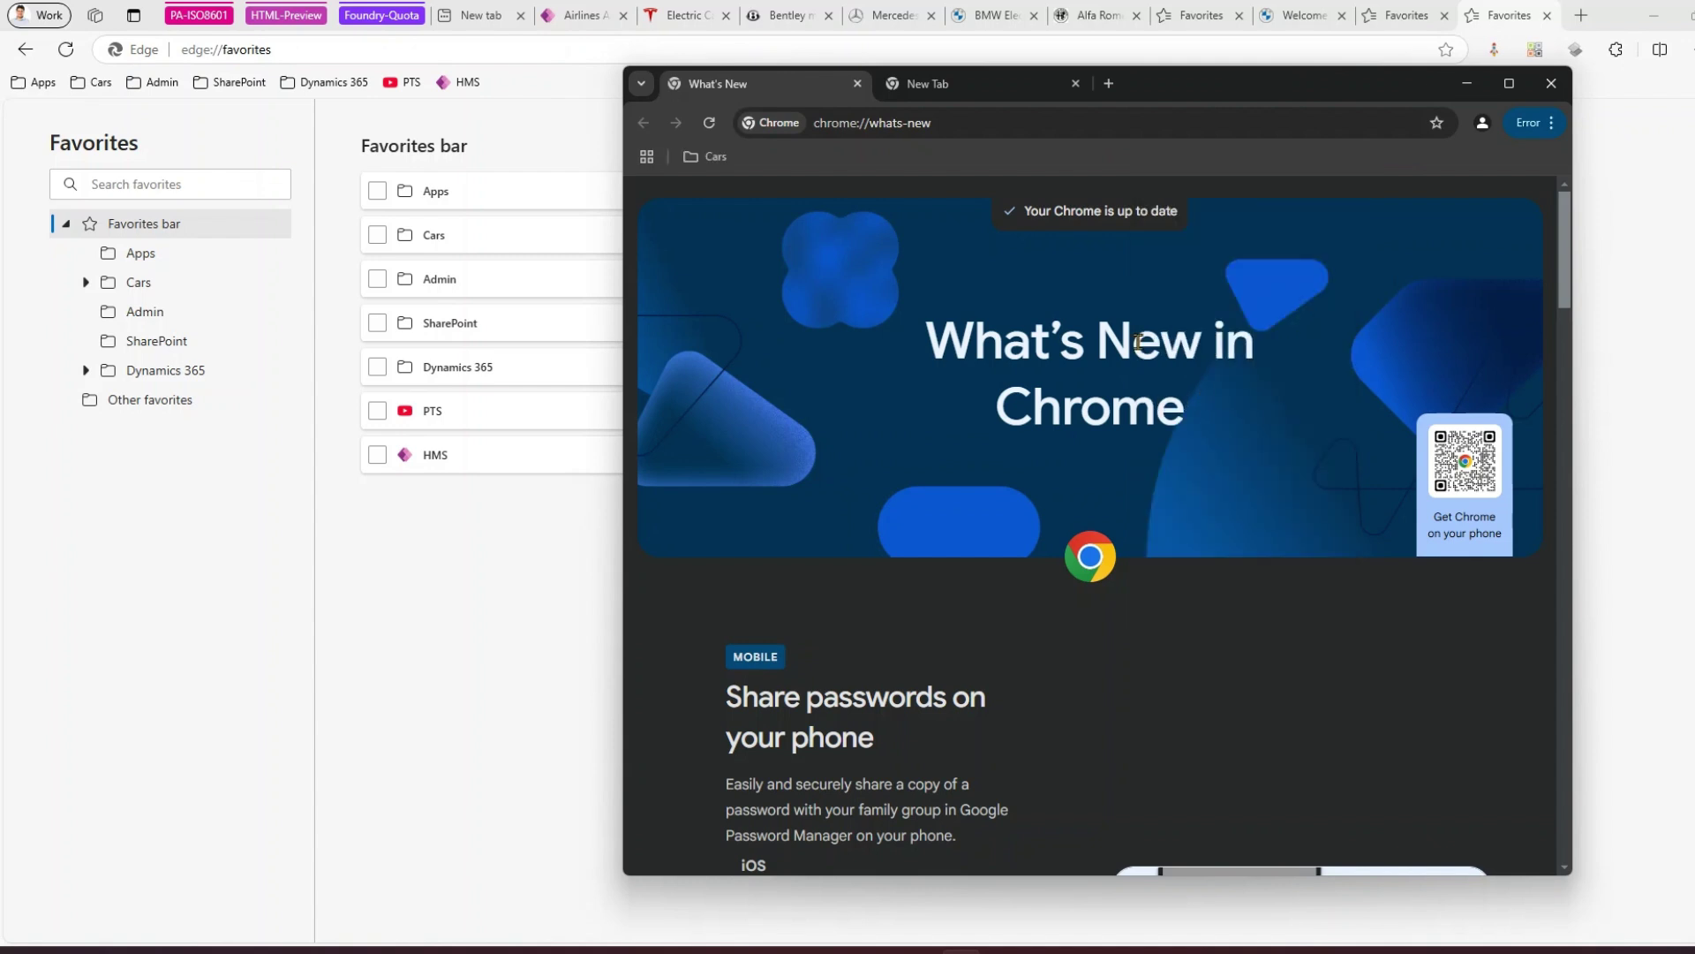
Check the Cars folder and its Italian subfolder on Chrome's bookmarks bar, and minimize the Chrome window
left_click(707, 164)
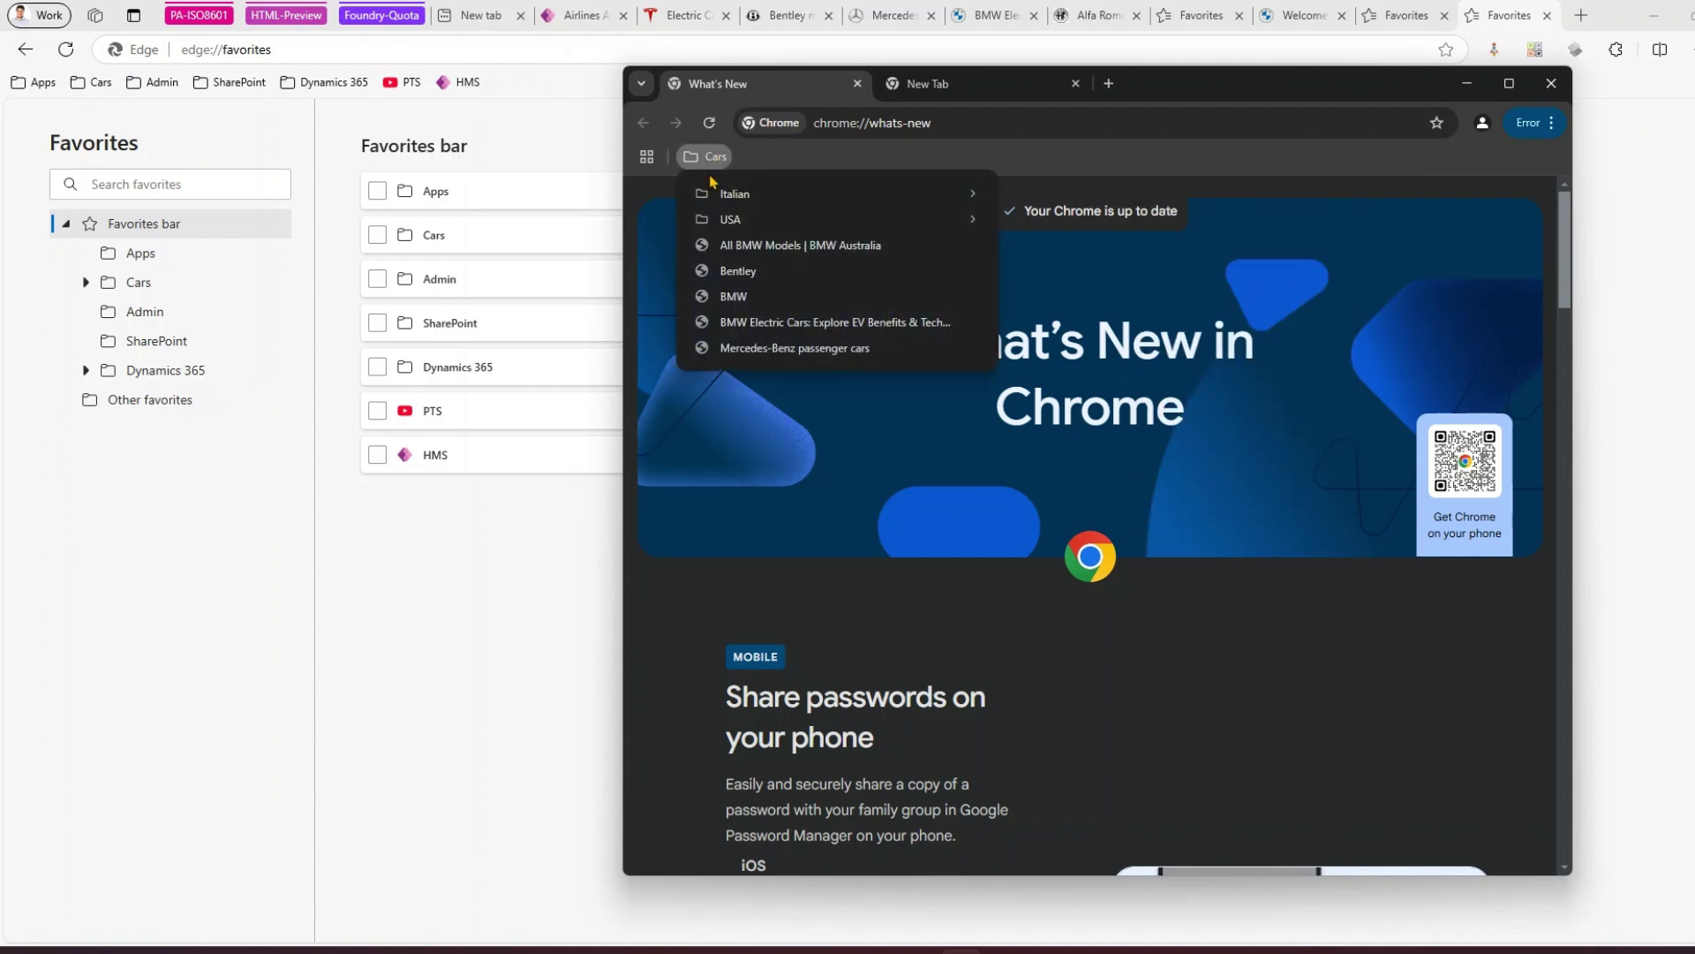
mouse_move(743, 192)
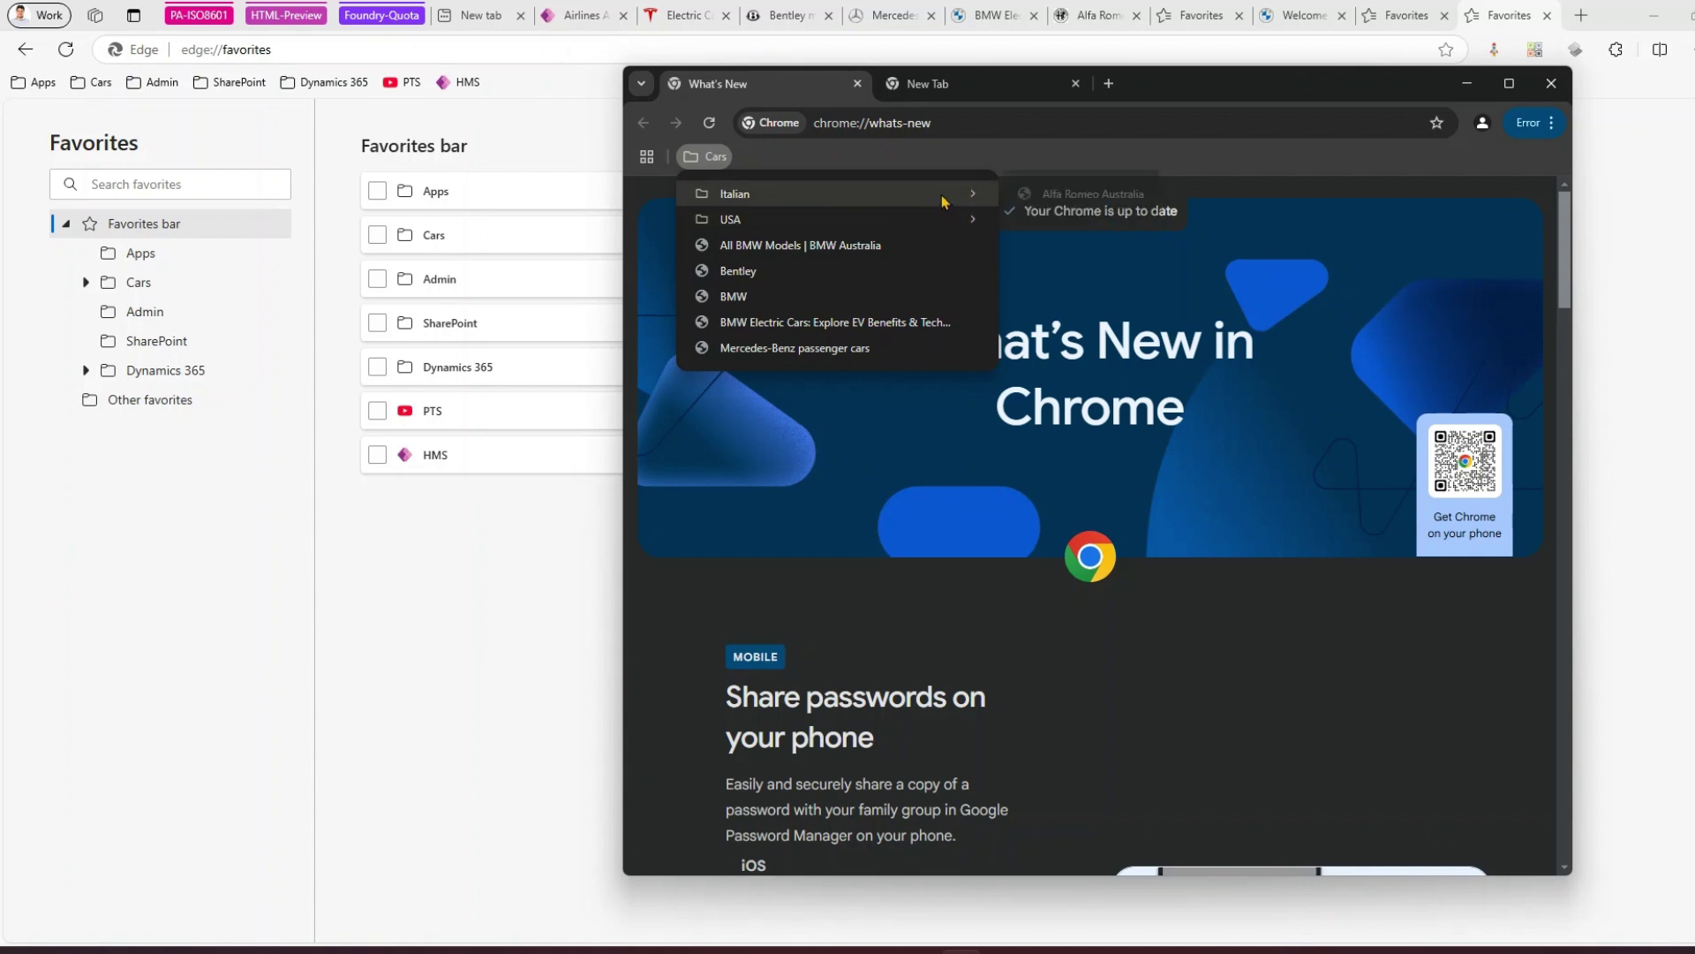
left_click(1502, 84)
left_click(1465, 86)
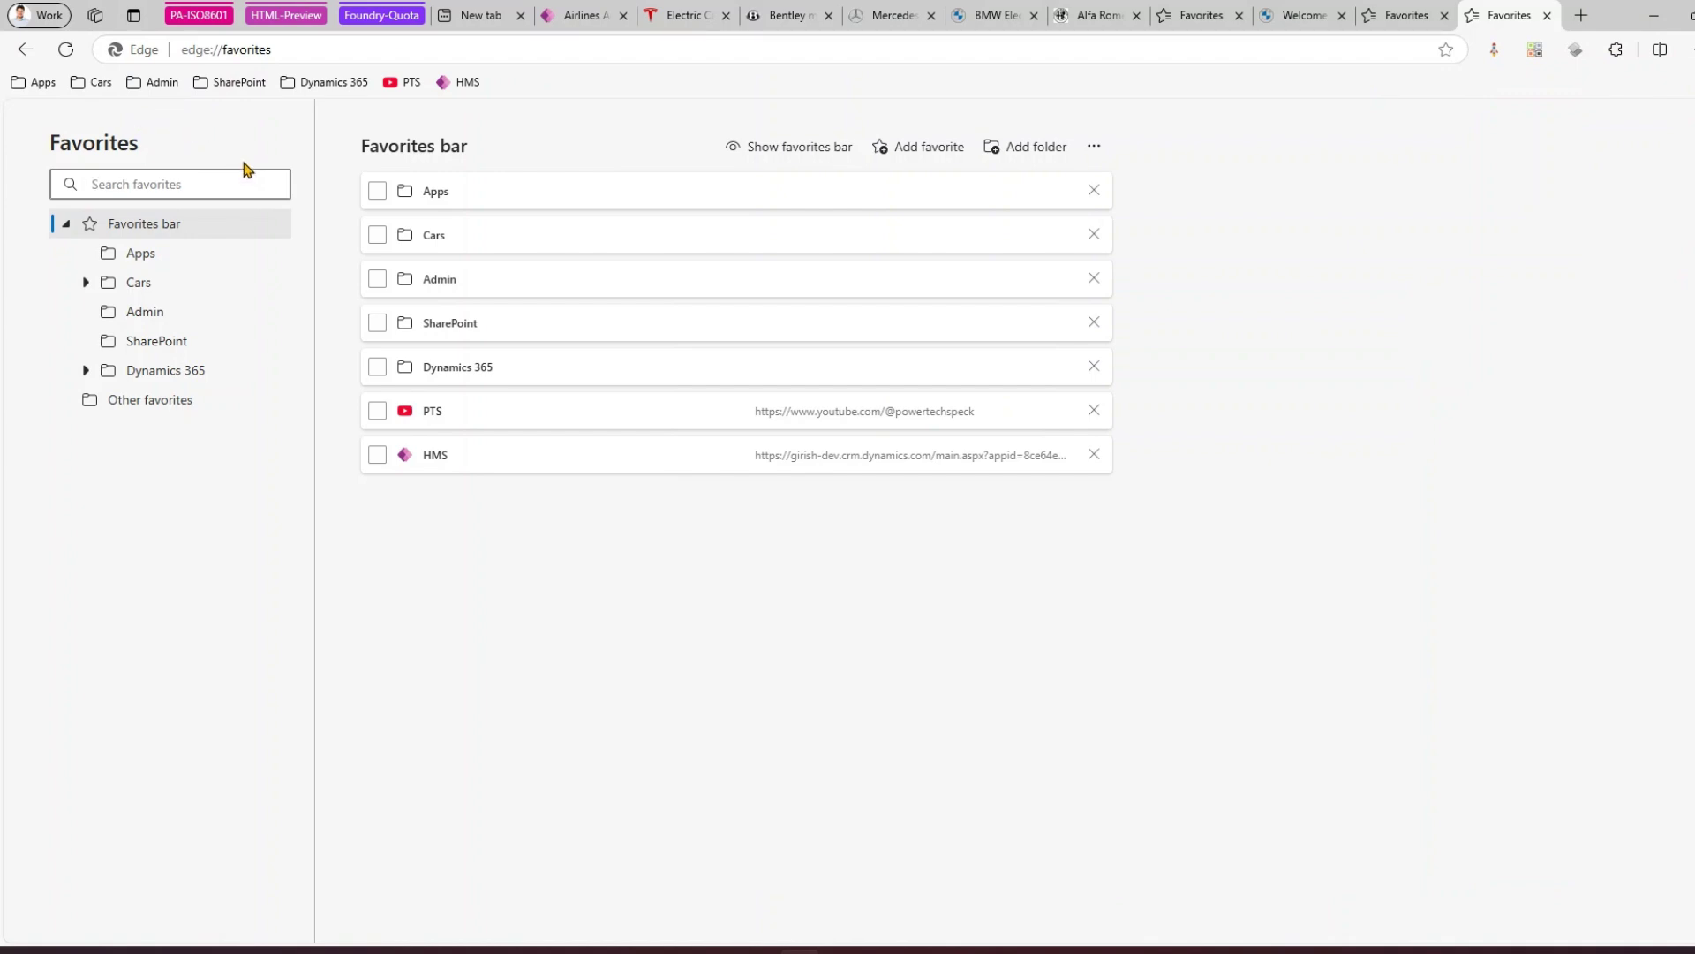
Export the Edge favorites to the Downloads folder as favorites_2_22_25.html
left_click(1688, 50)
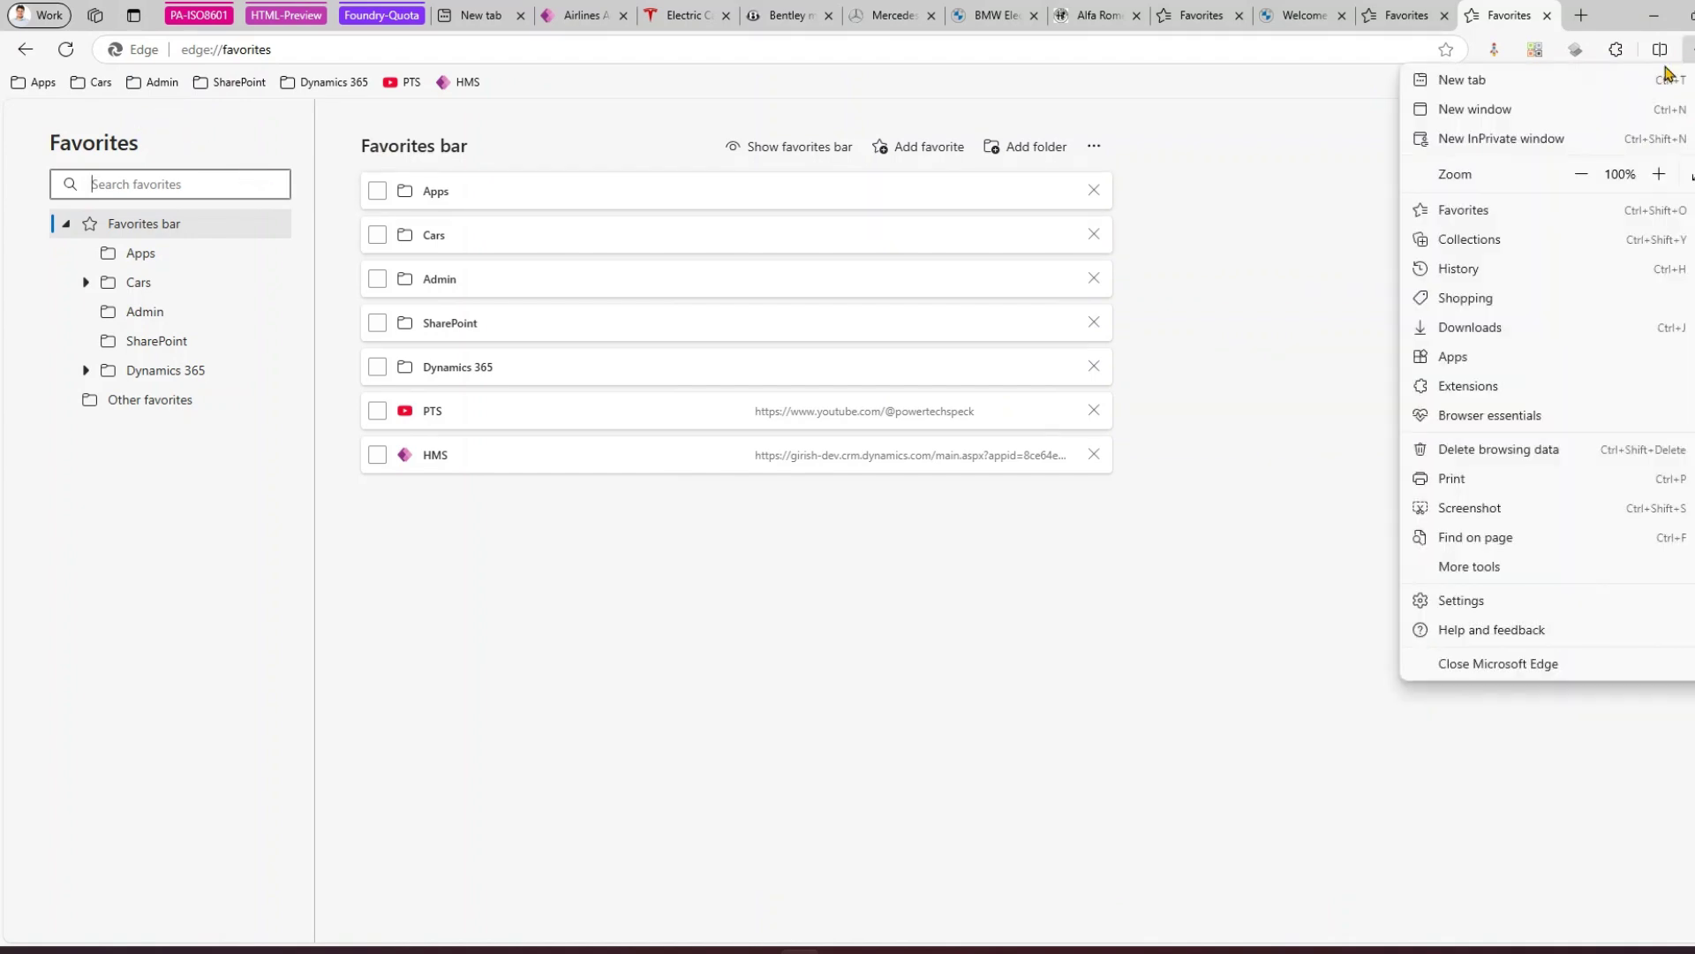
left_click(1541, 210)
left_click(1616, 84)
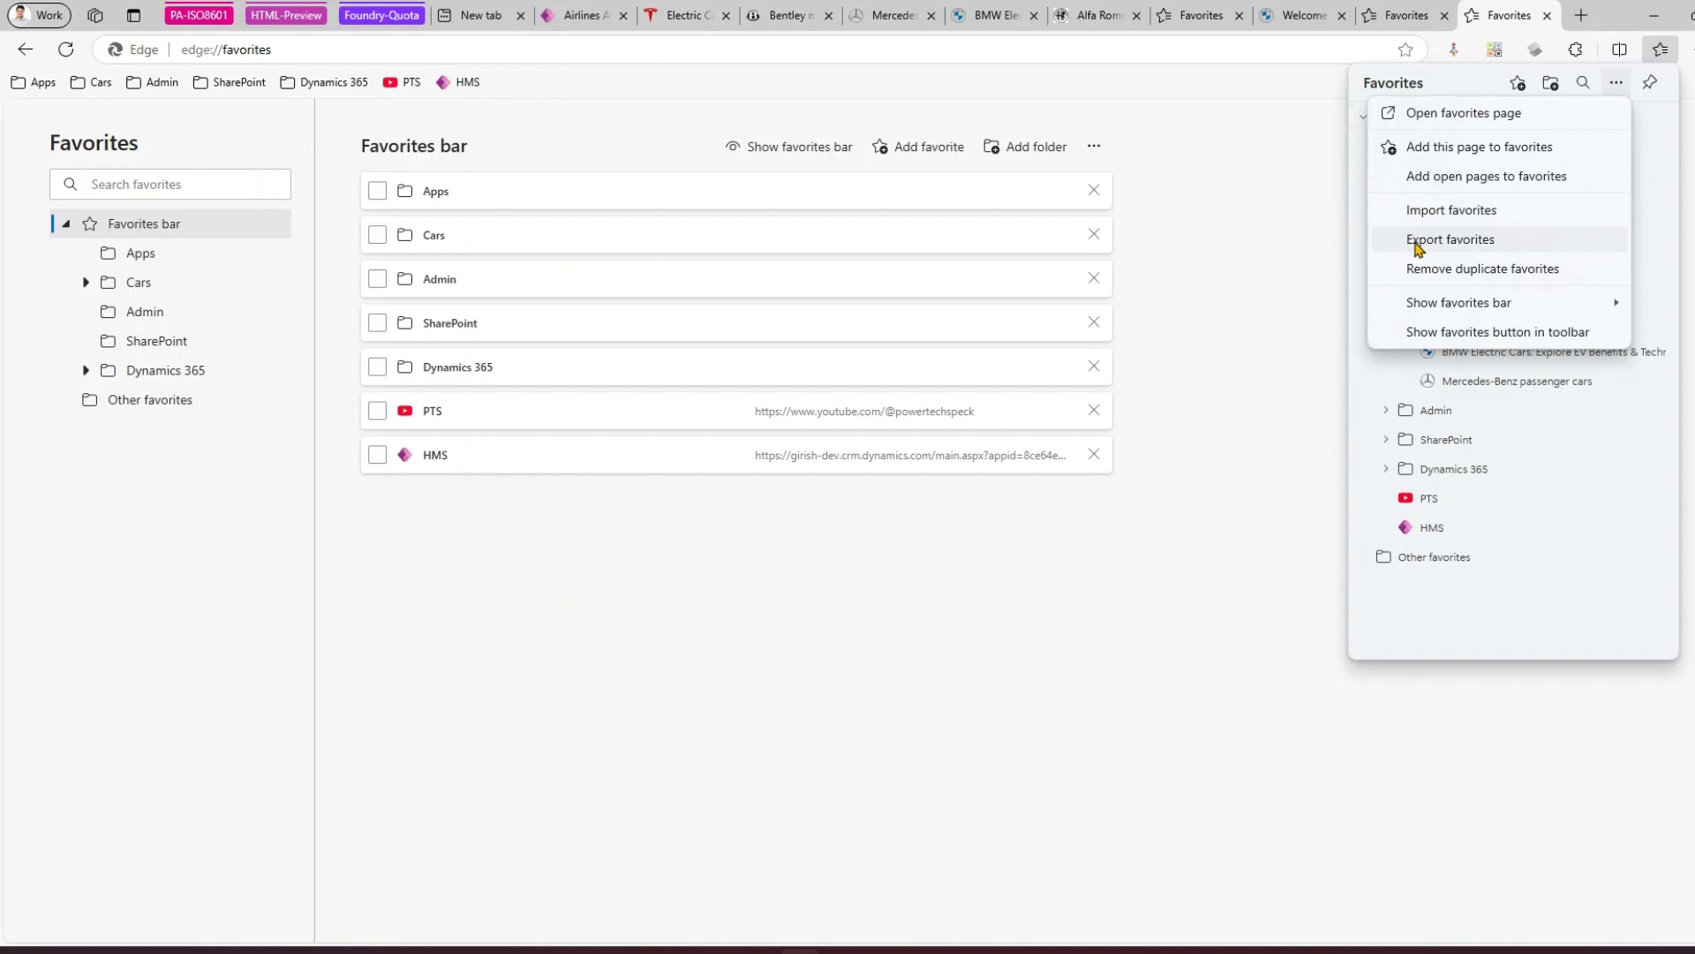
left_click(1415, 240)
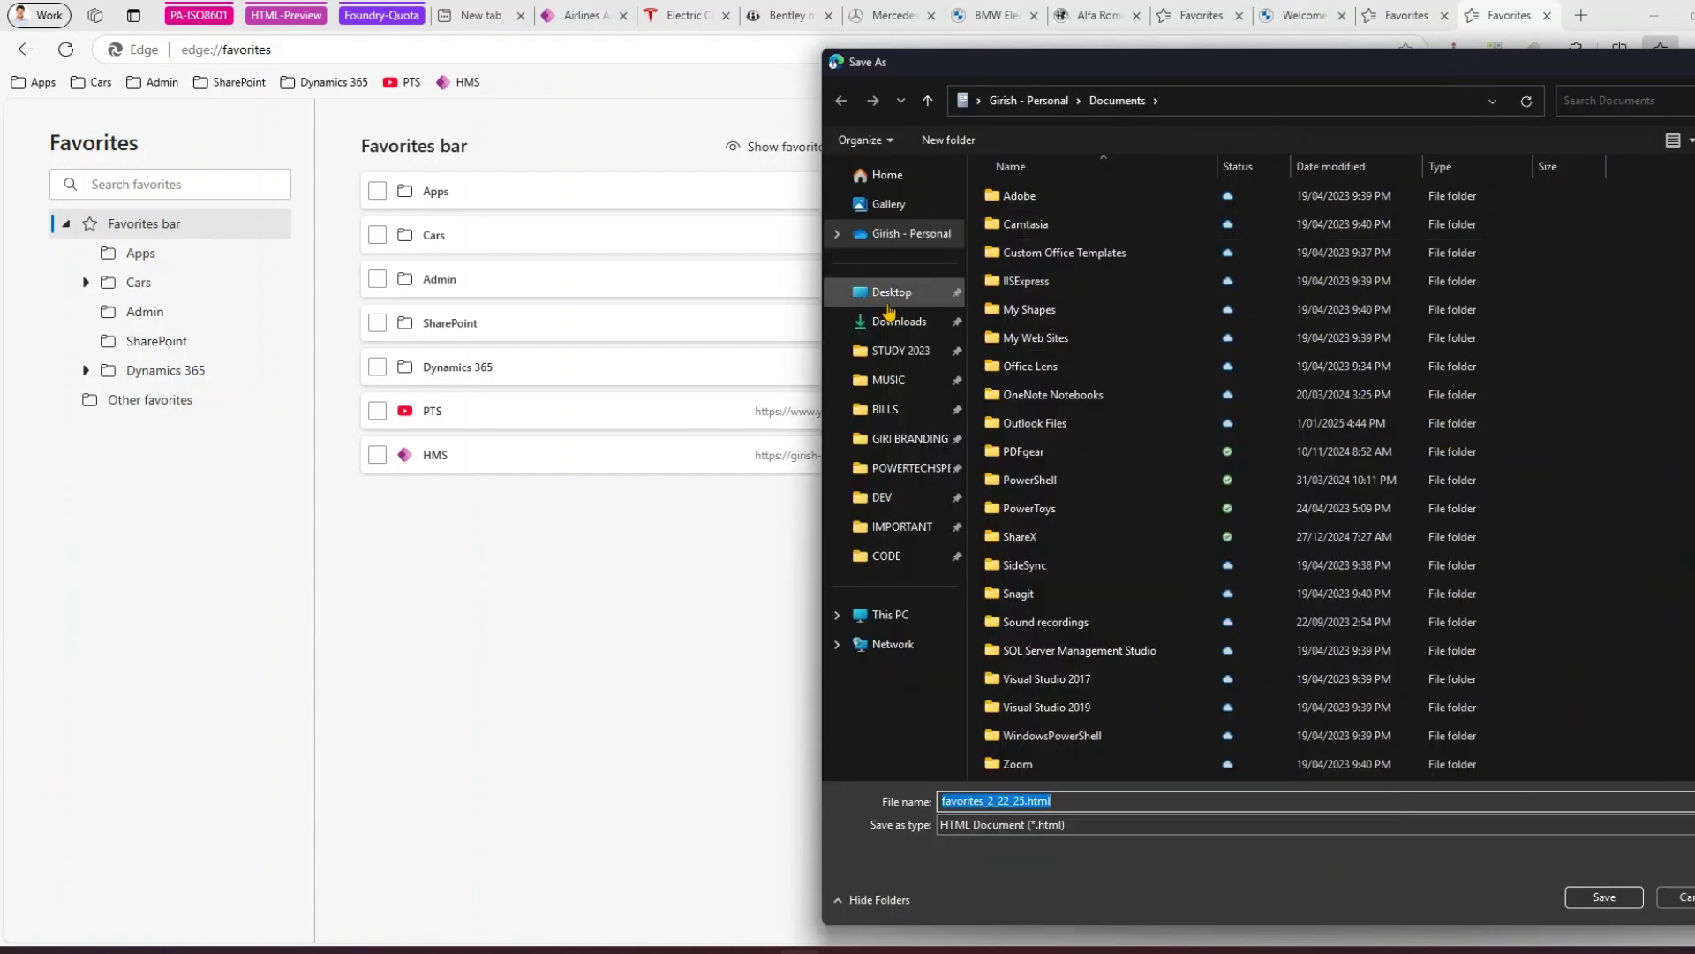
left_click(900, 322)
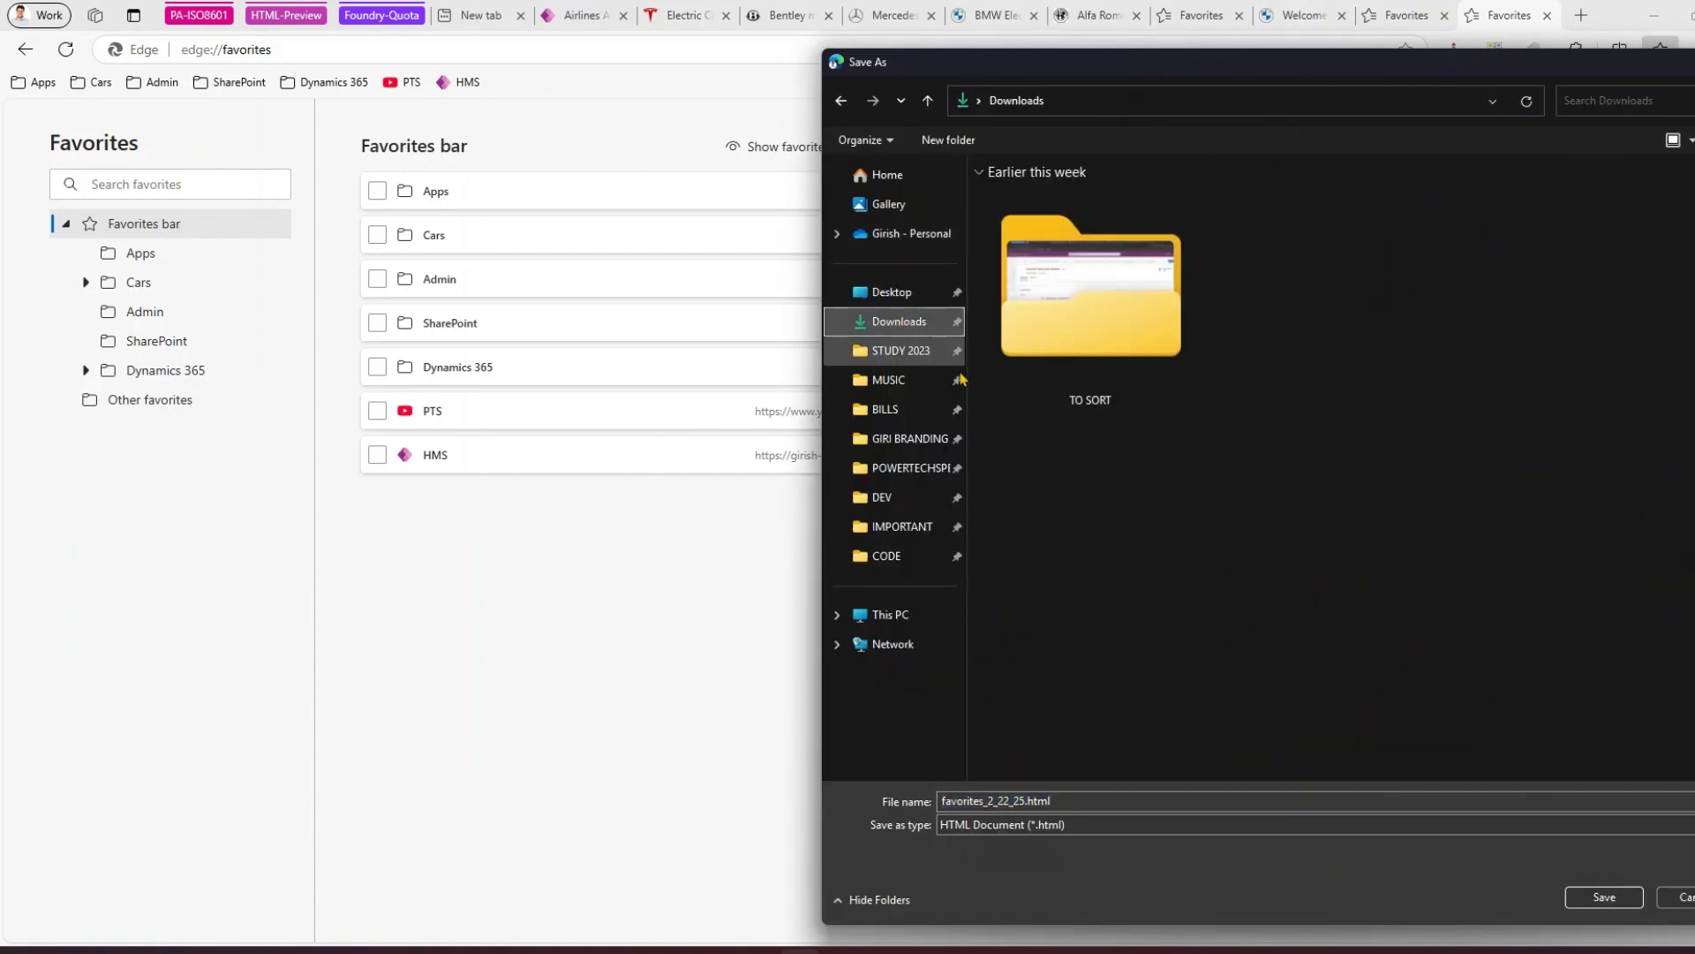
left_click(1604, 898)
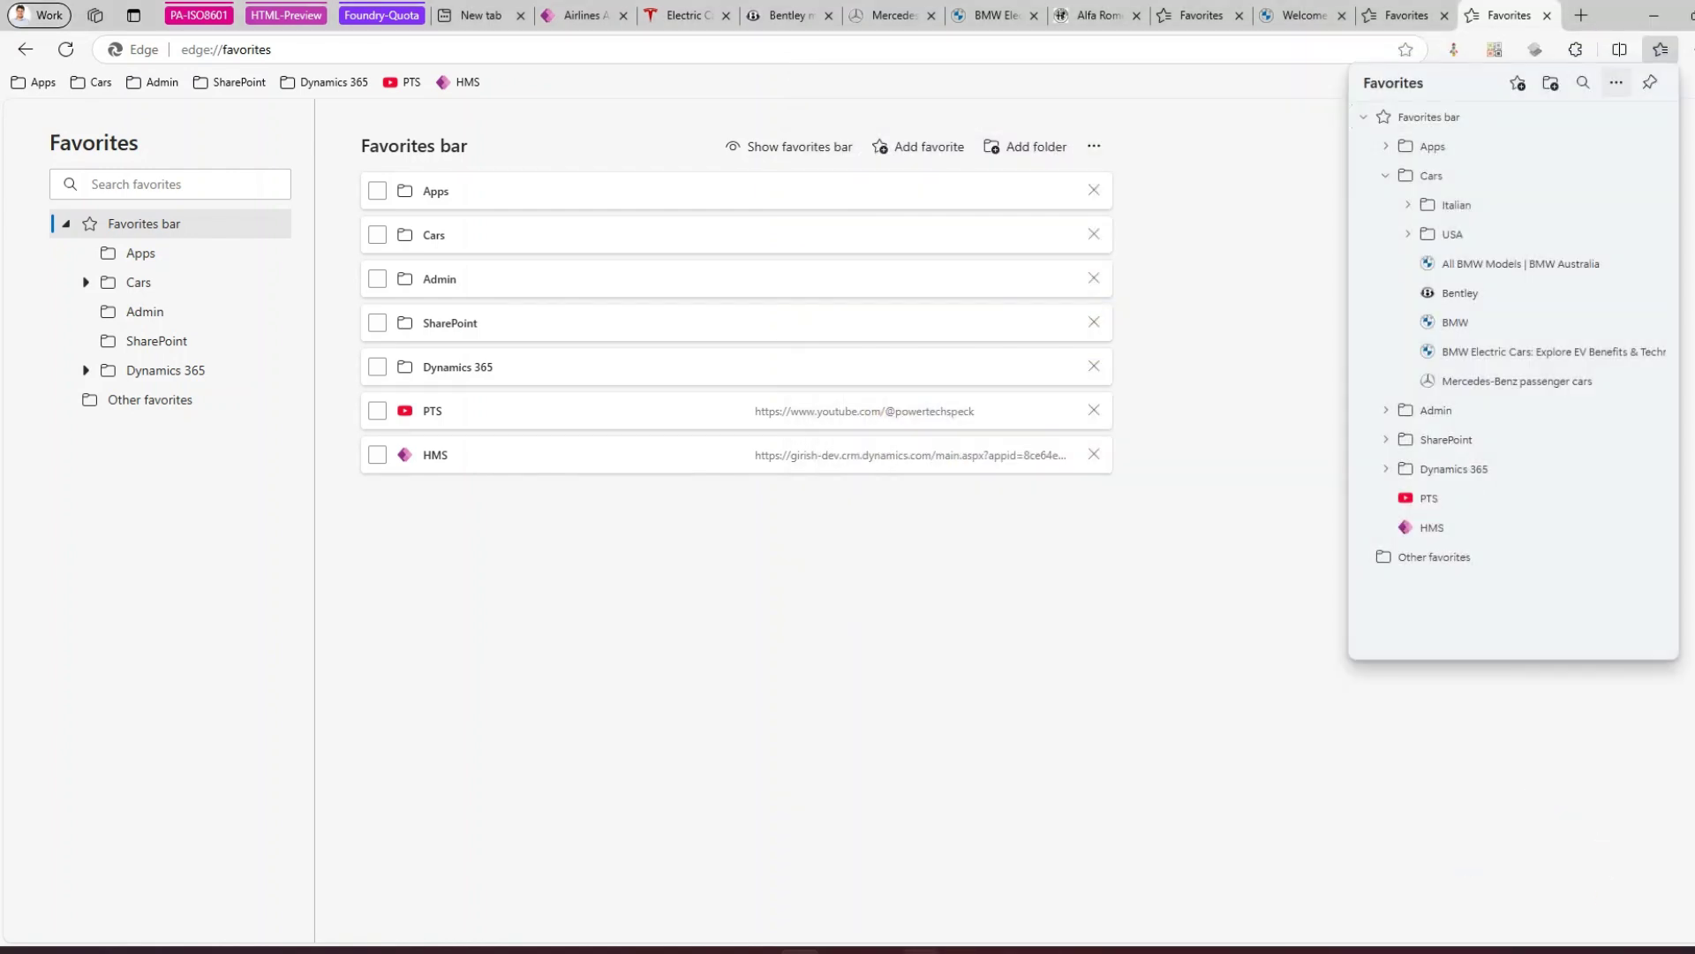
Switch to the Downloads folder in File Explorer and open the exported favorites_2_22_25.html file
mouse_move(880, 951)
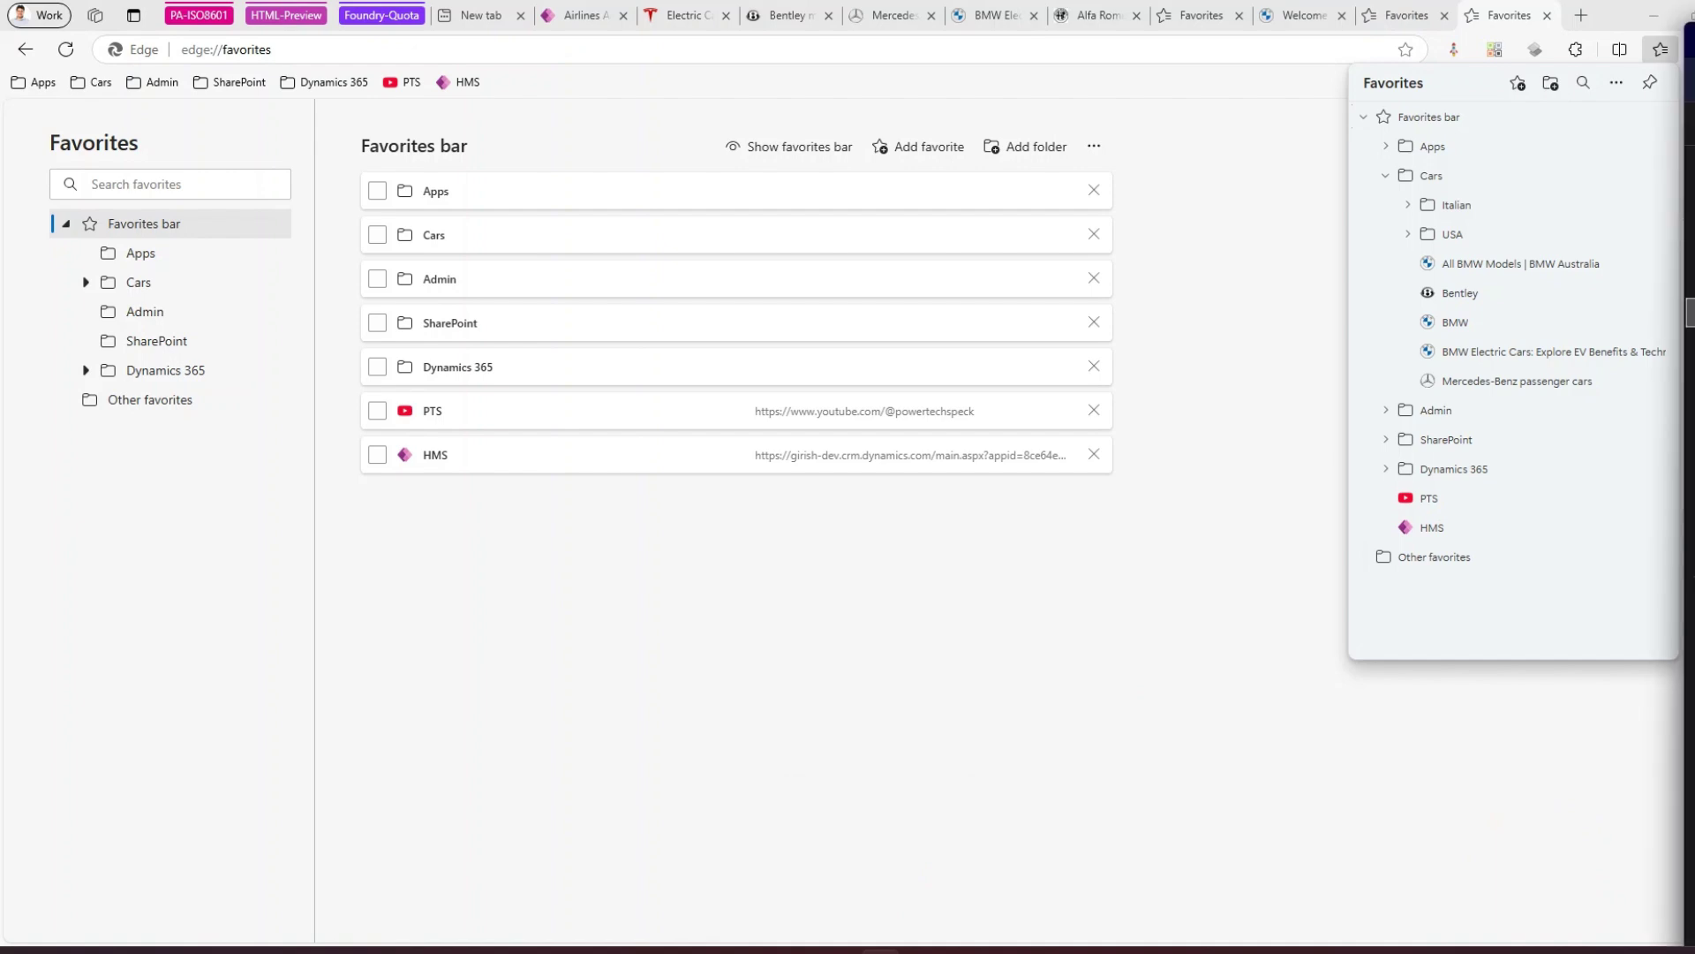
key("alt+Tab")
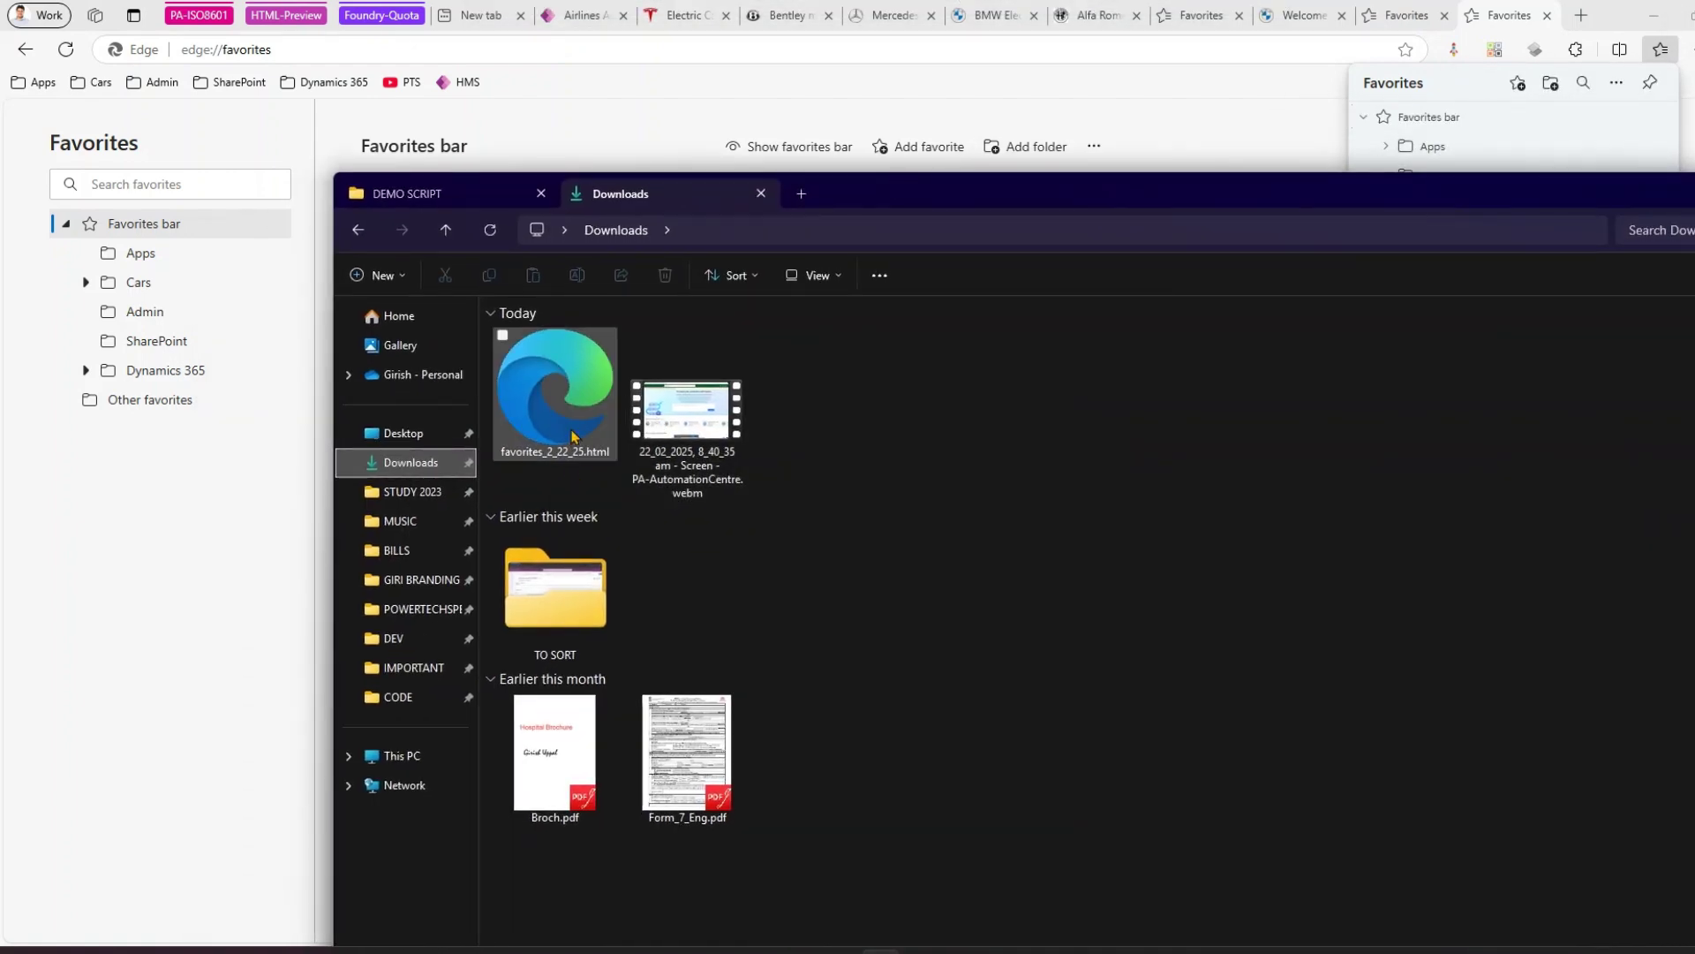
left_click(575, 435)
double_click(574, 435)
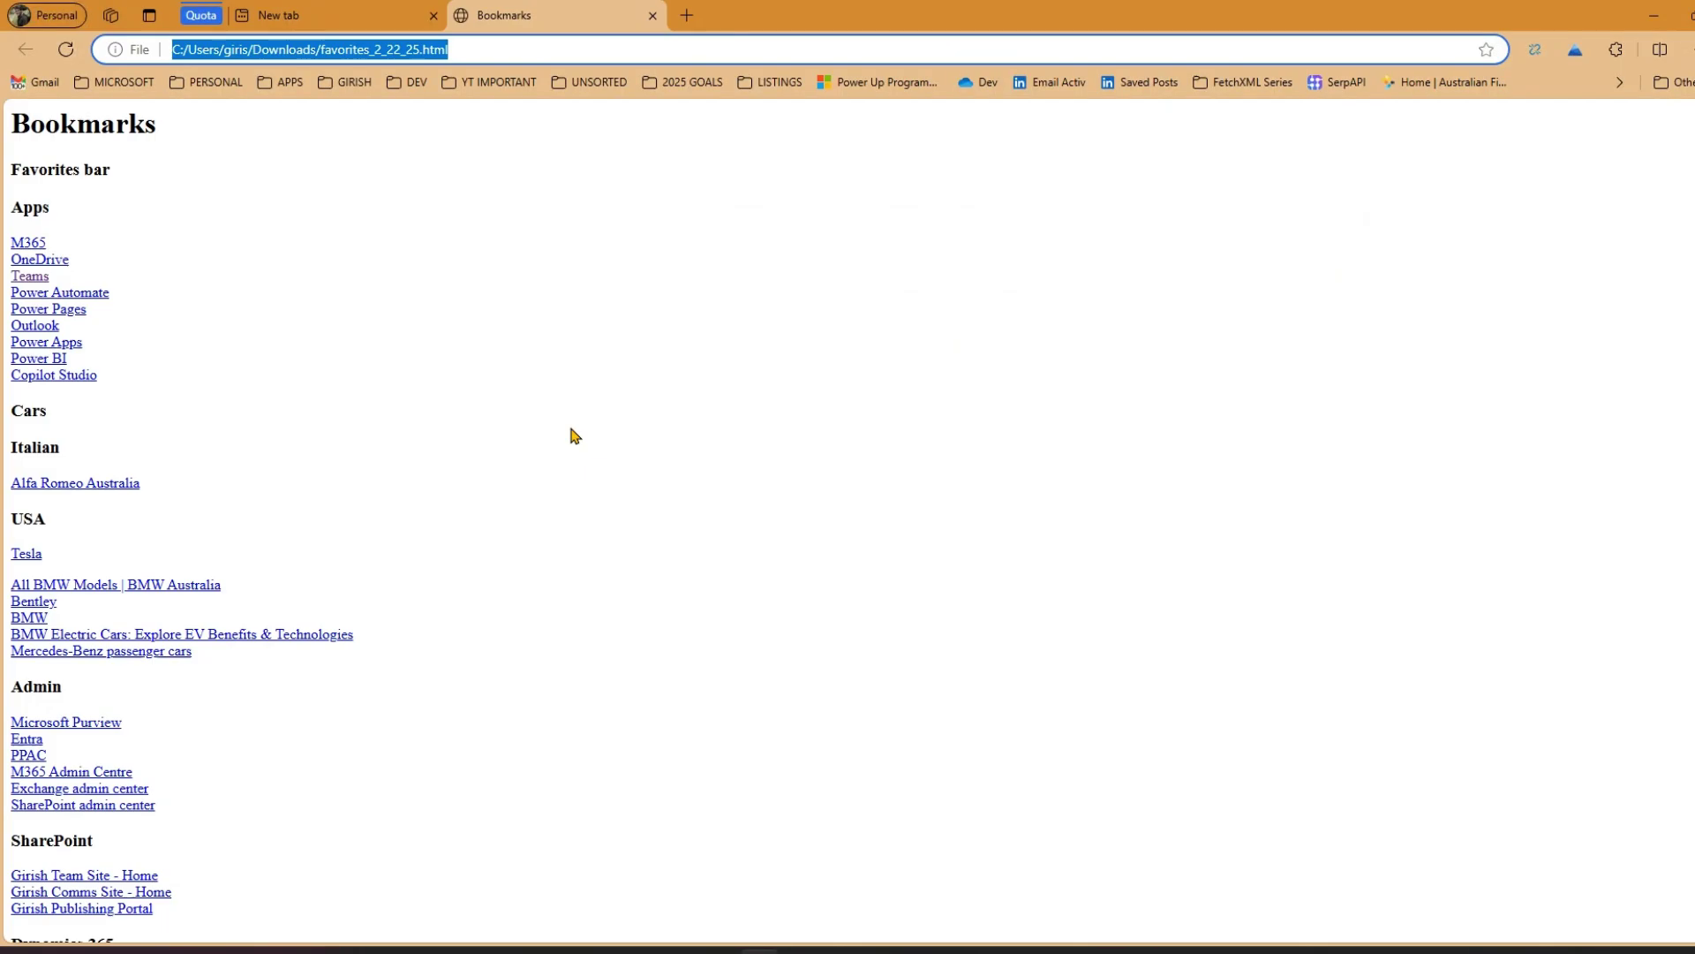
Examine the exported bookmarks page, including the Apps, Cars, Italian and USA headings and their links, and minimize that page and File Explorer
scroll(393, 448, "up", 4)
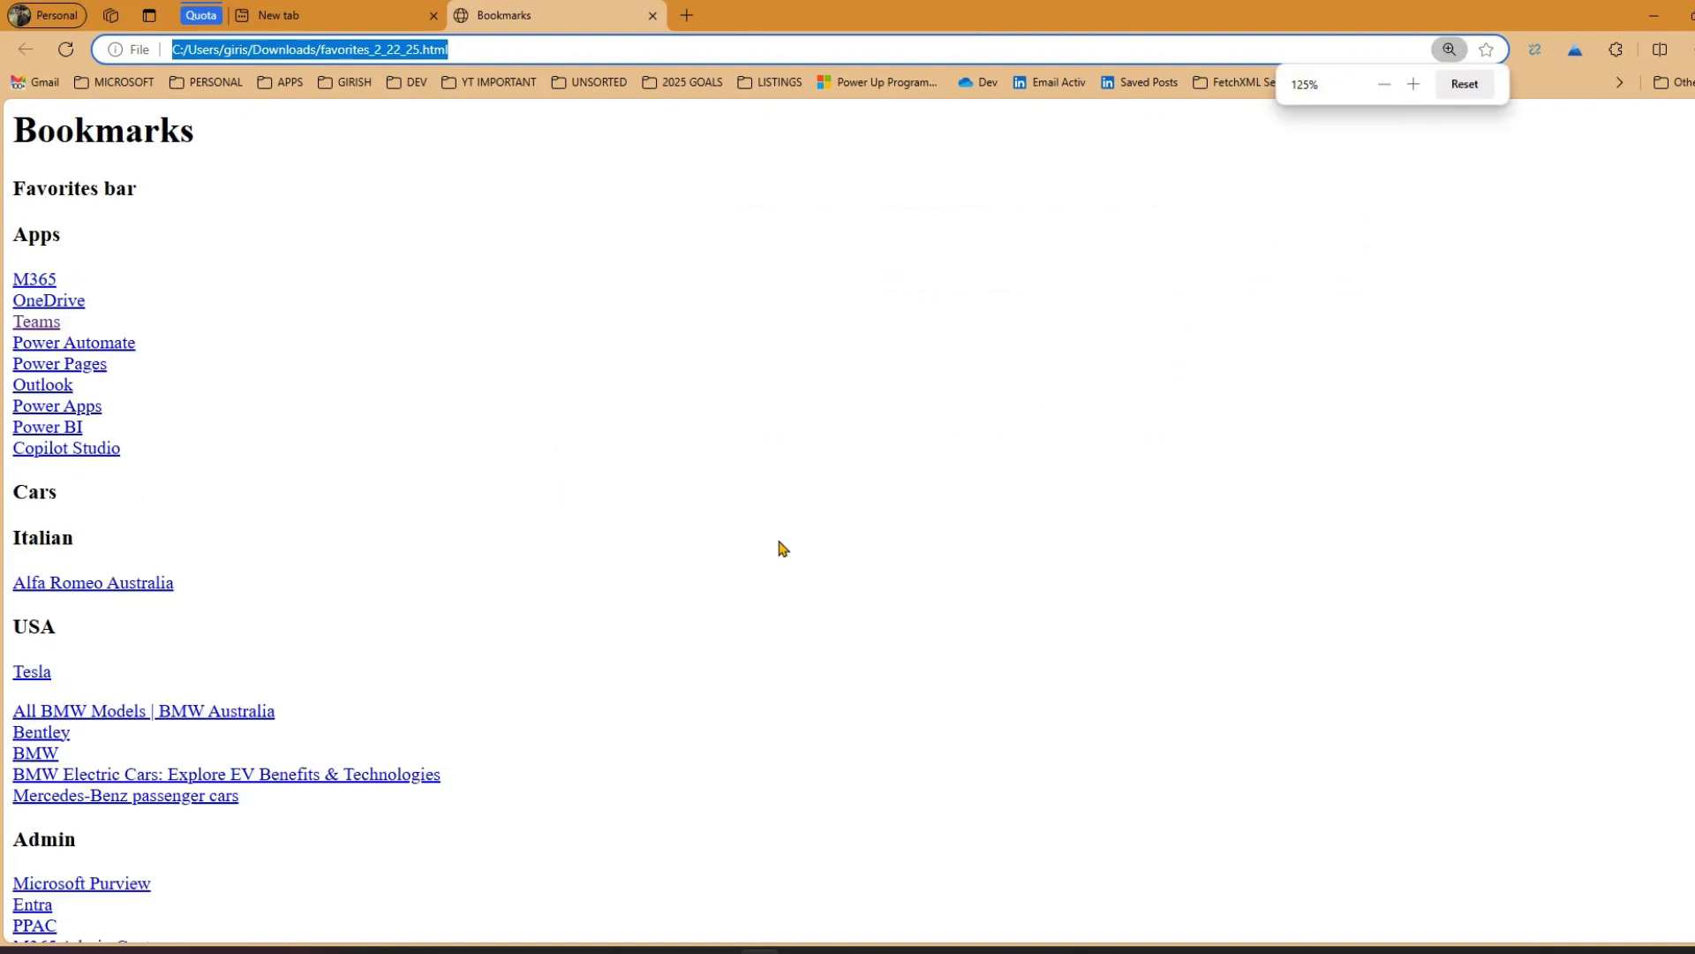
left_click_drag(24, 135, 333, 151)
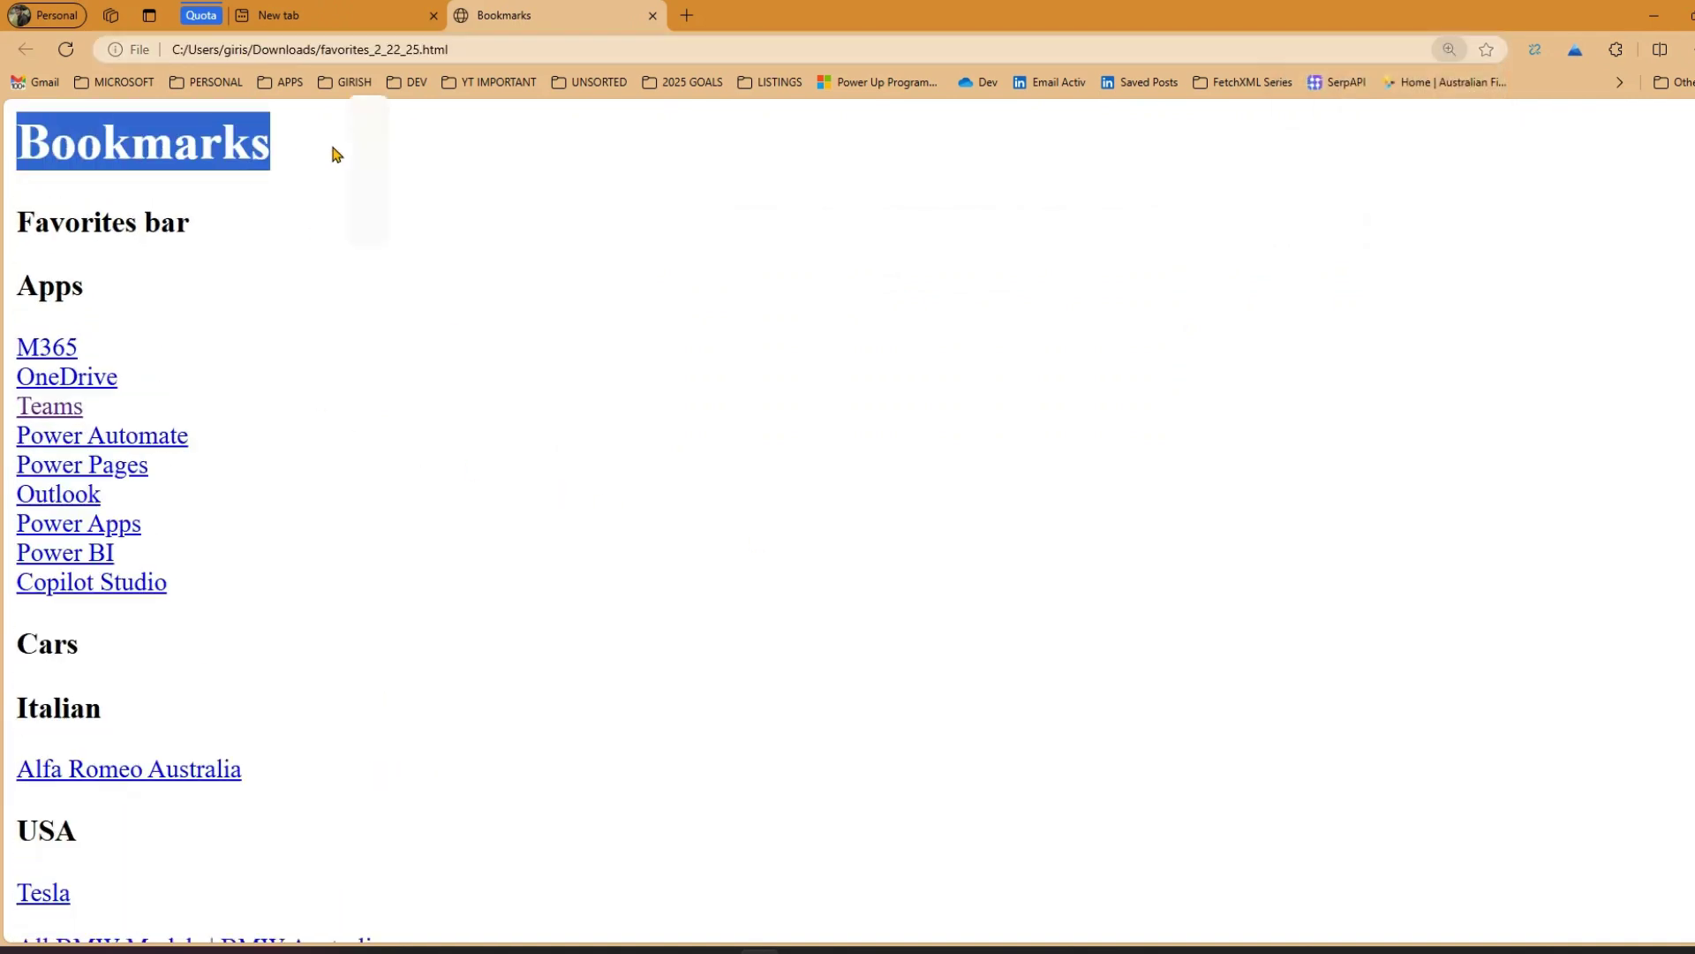
left_click_drag(39, 291, 106, 389)
scroll(48, 422, "down", 3)
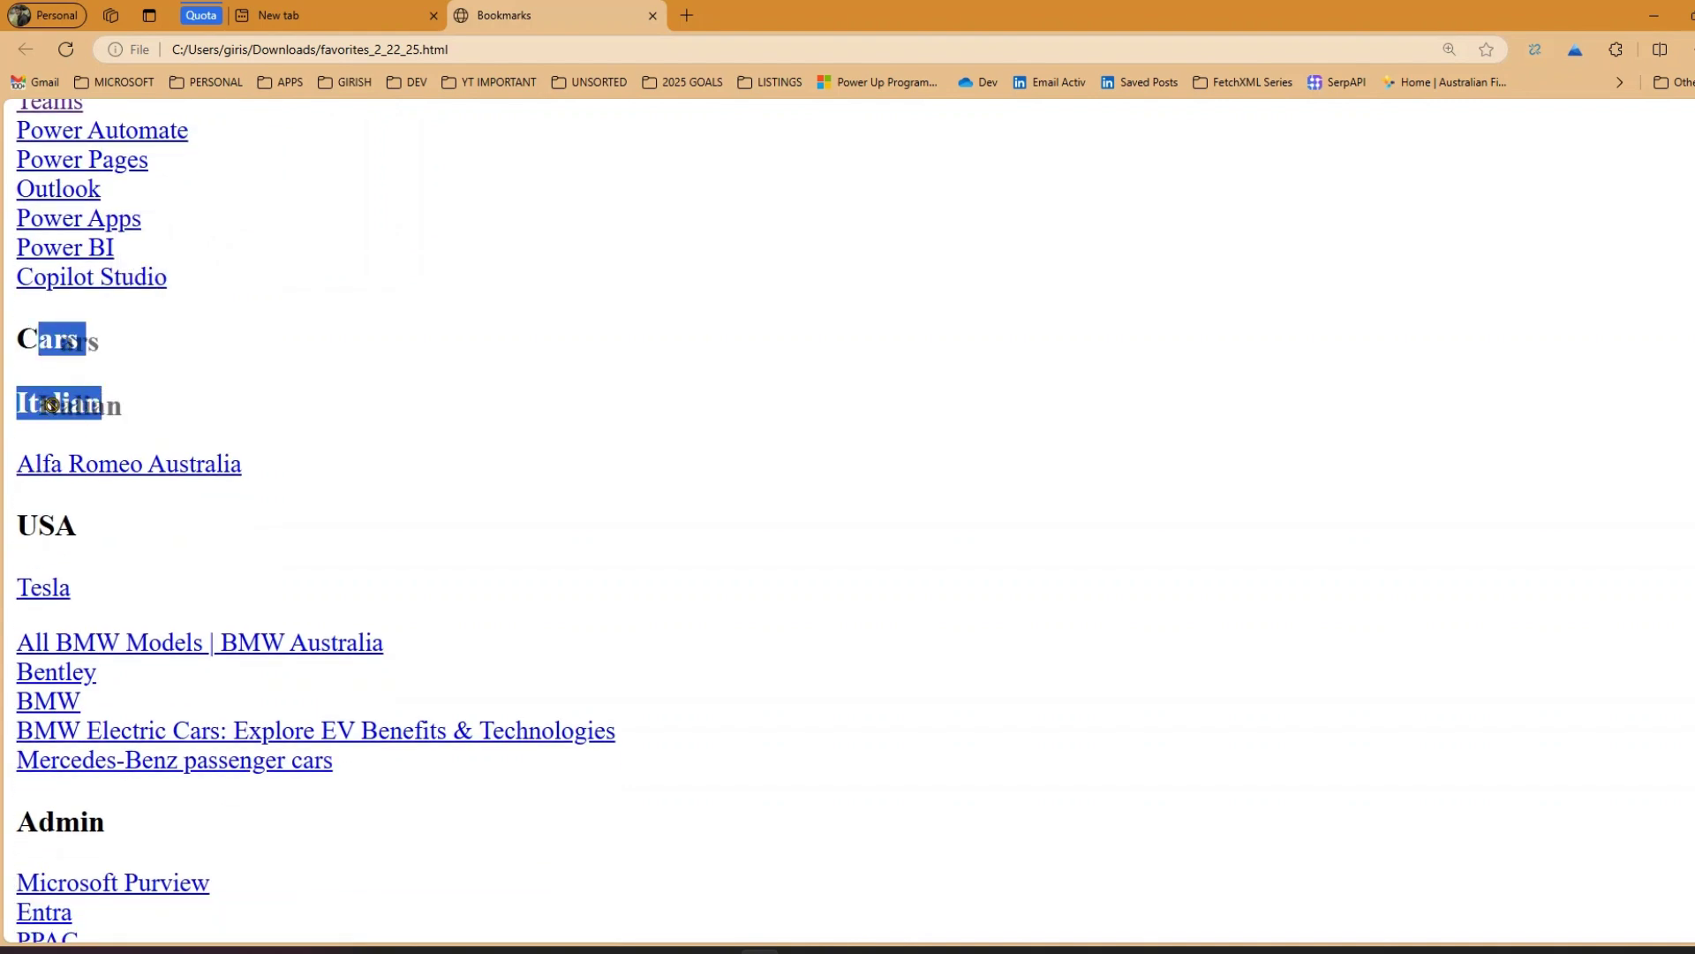
left_click_drag(38, 526, 78, 528)
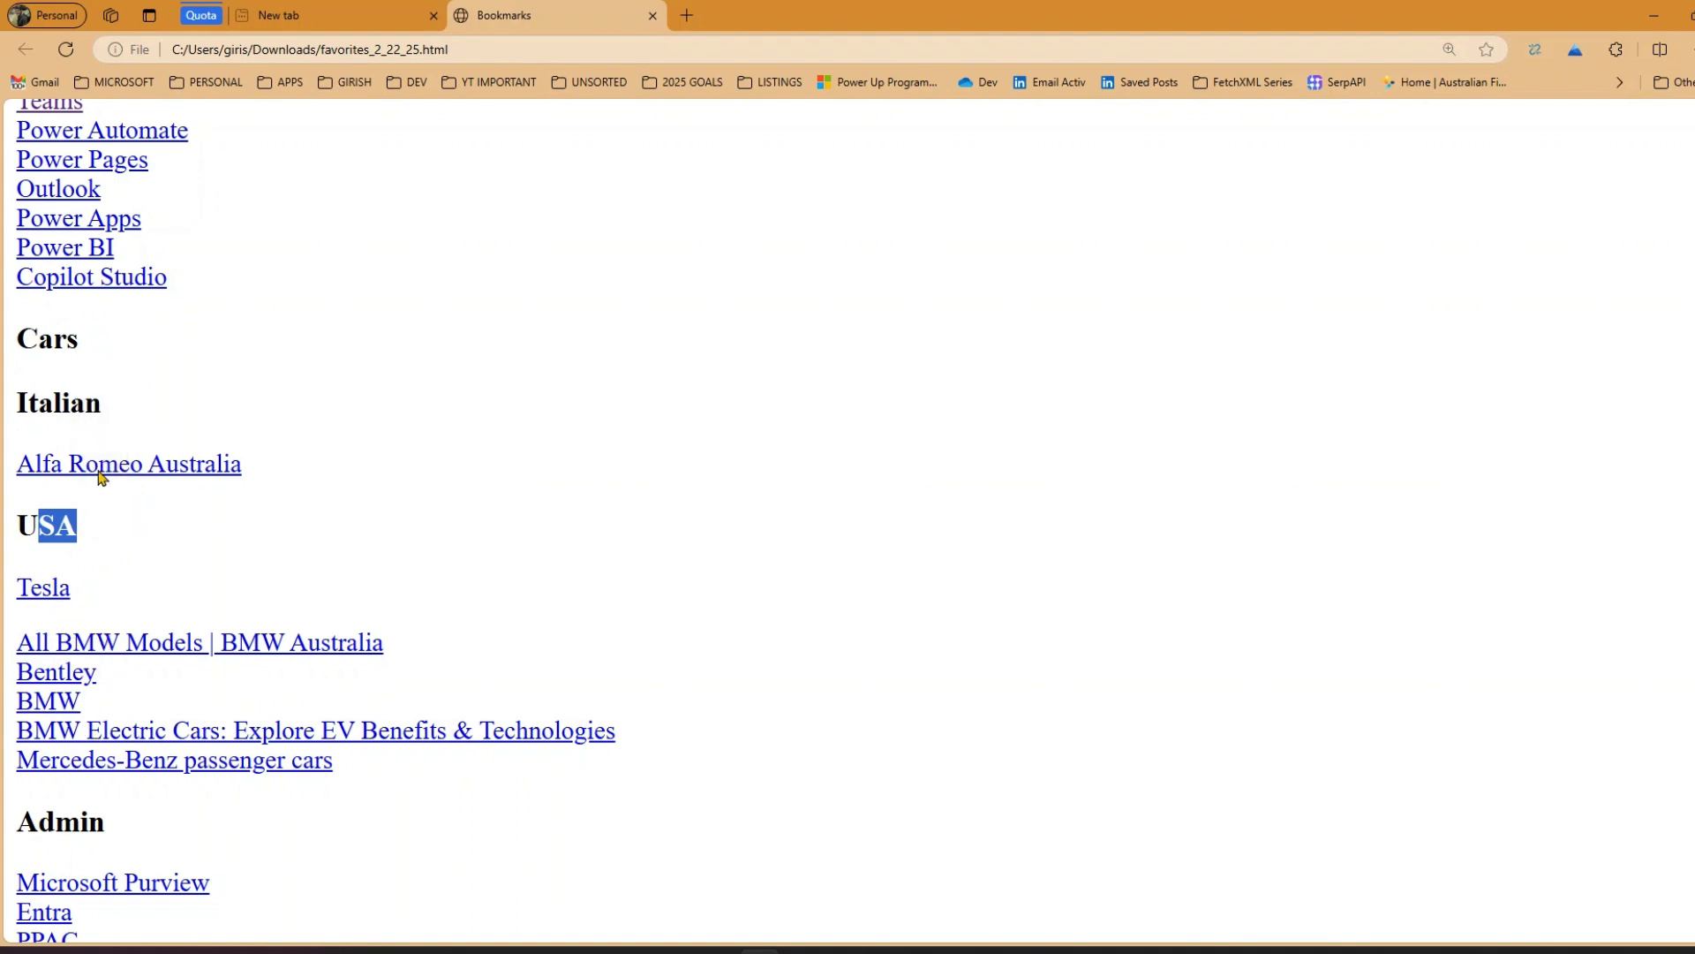
scroll(95, 516, "down", 5)
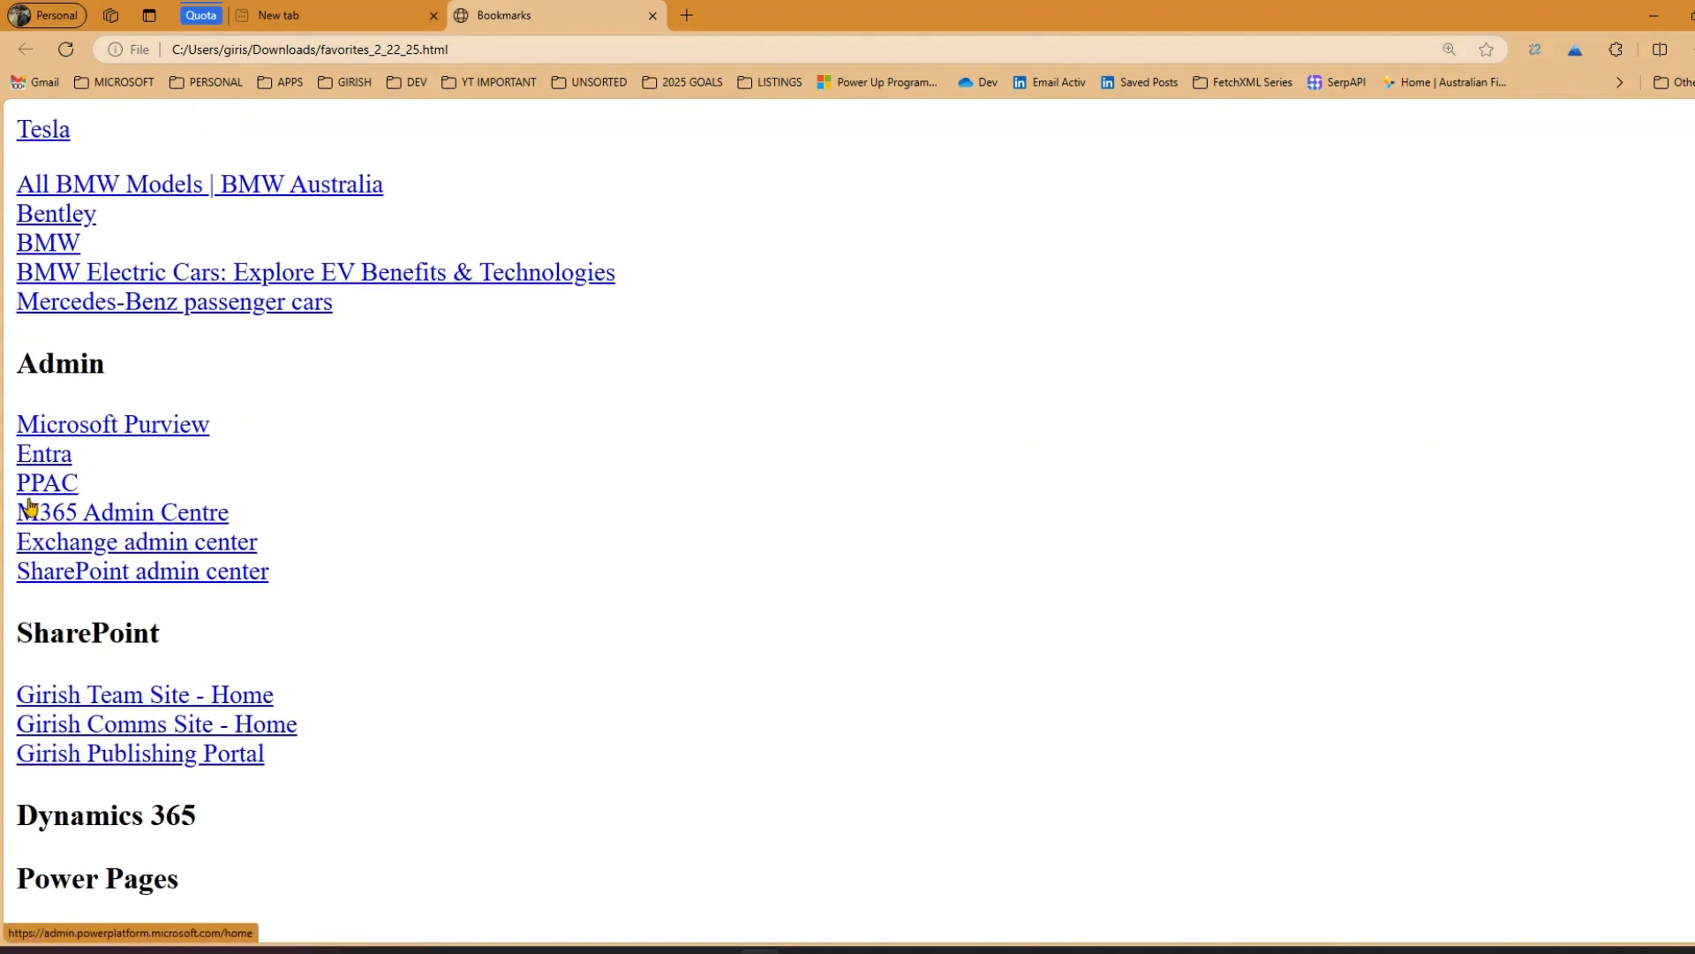
scroll(133, 714, "down", 3)
scroll(133, 713, "down", 4)
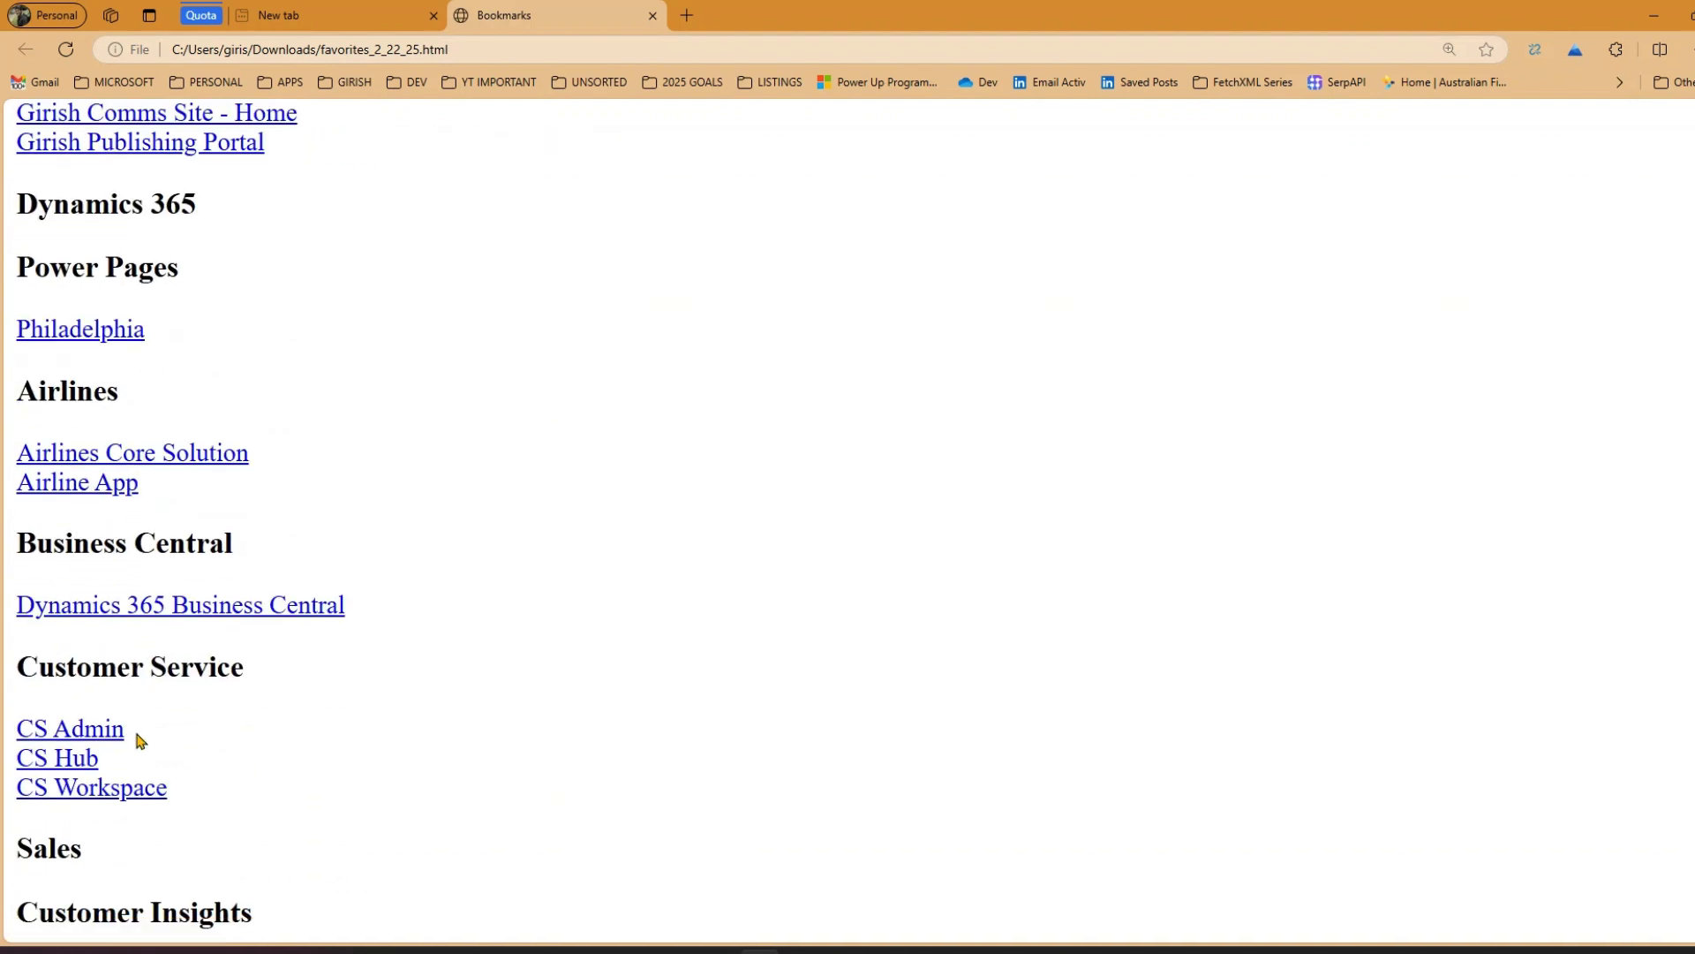
left_click(1654, 15)
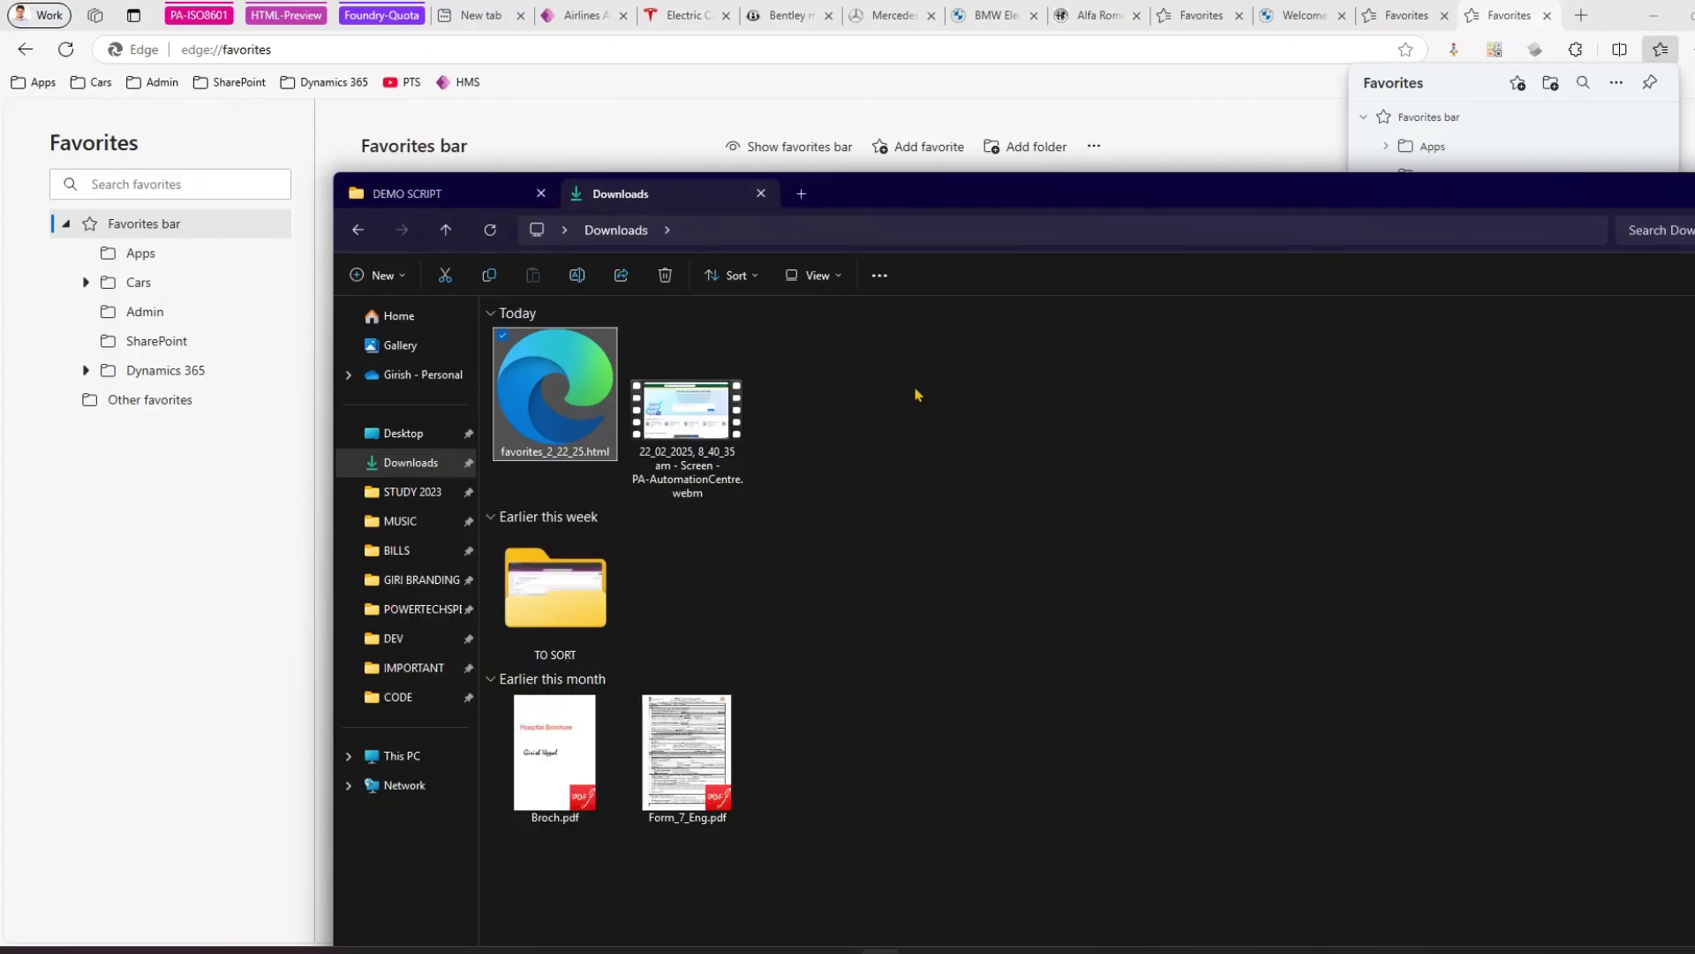
left_click(1616, 194)
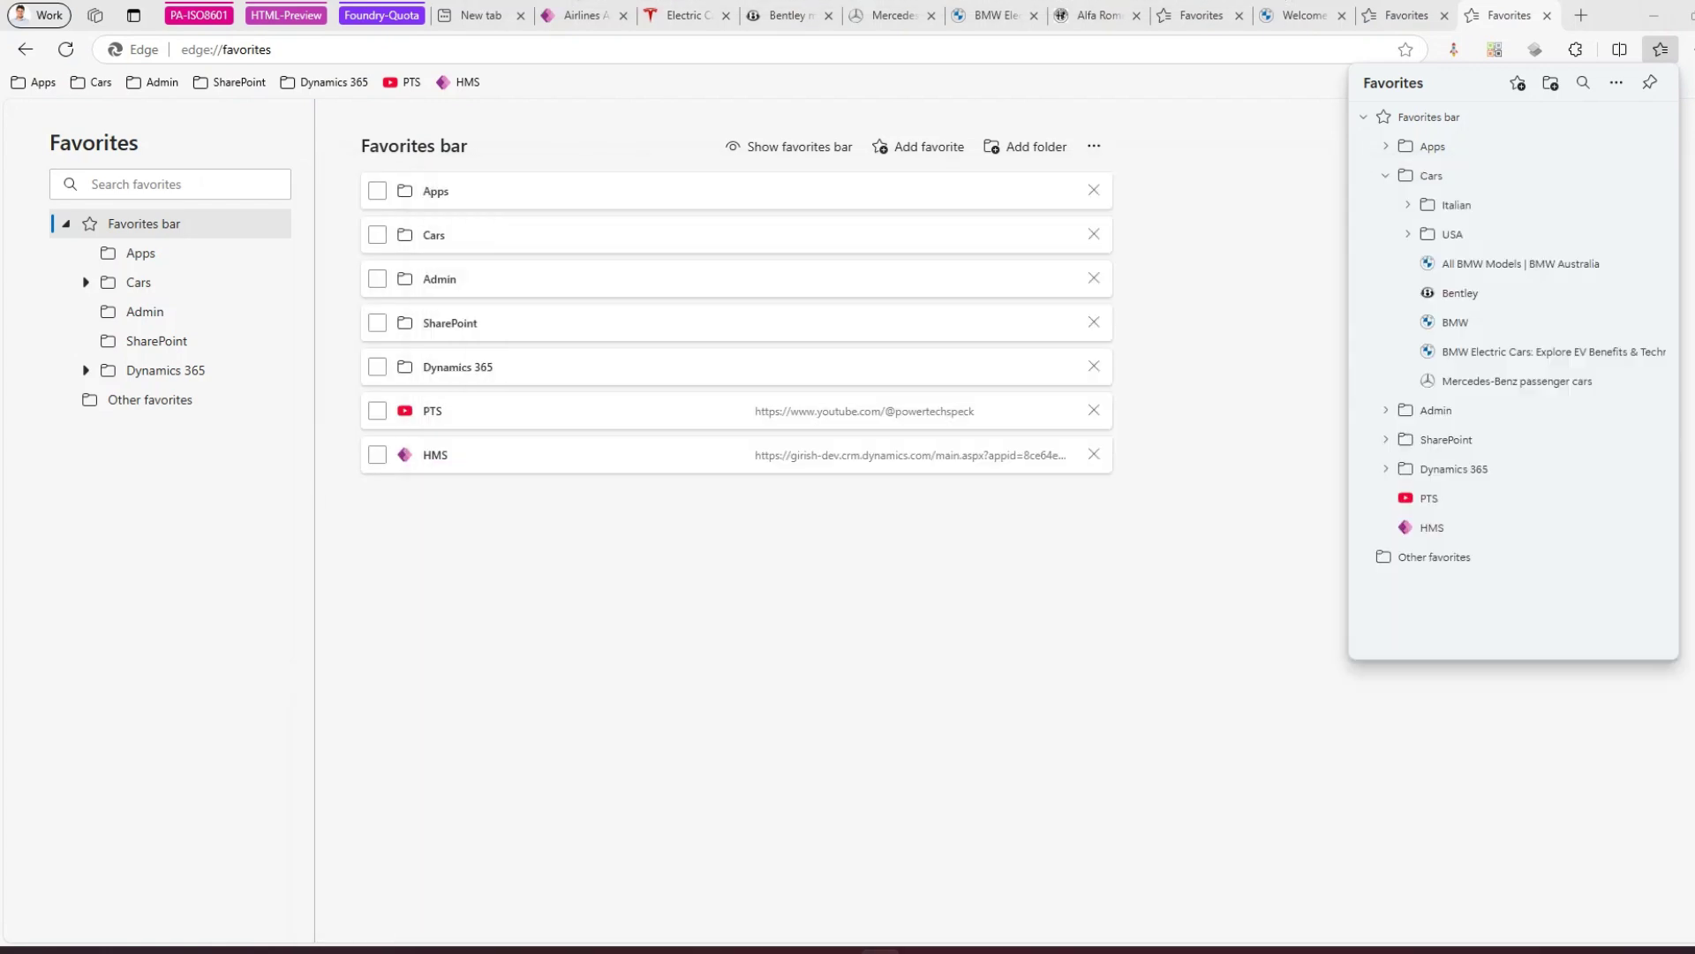
Dismiss the favorites pane and view the contents of the Apps and Admin folders on the favorites page
left_click(912, 729)
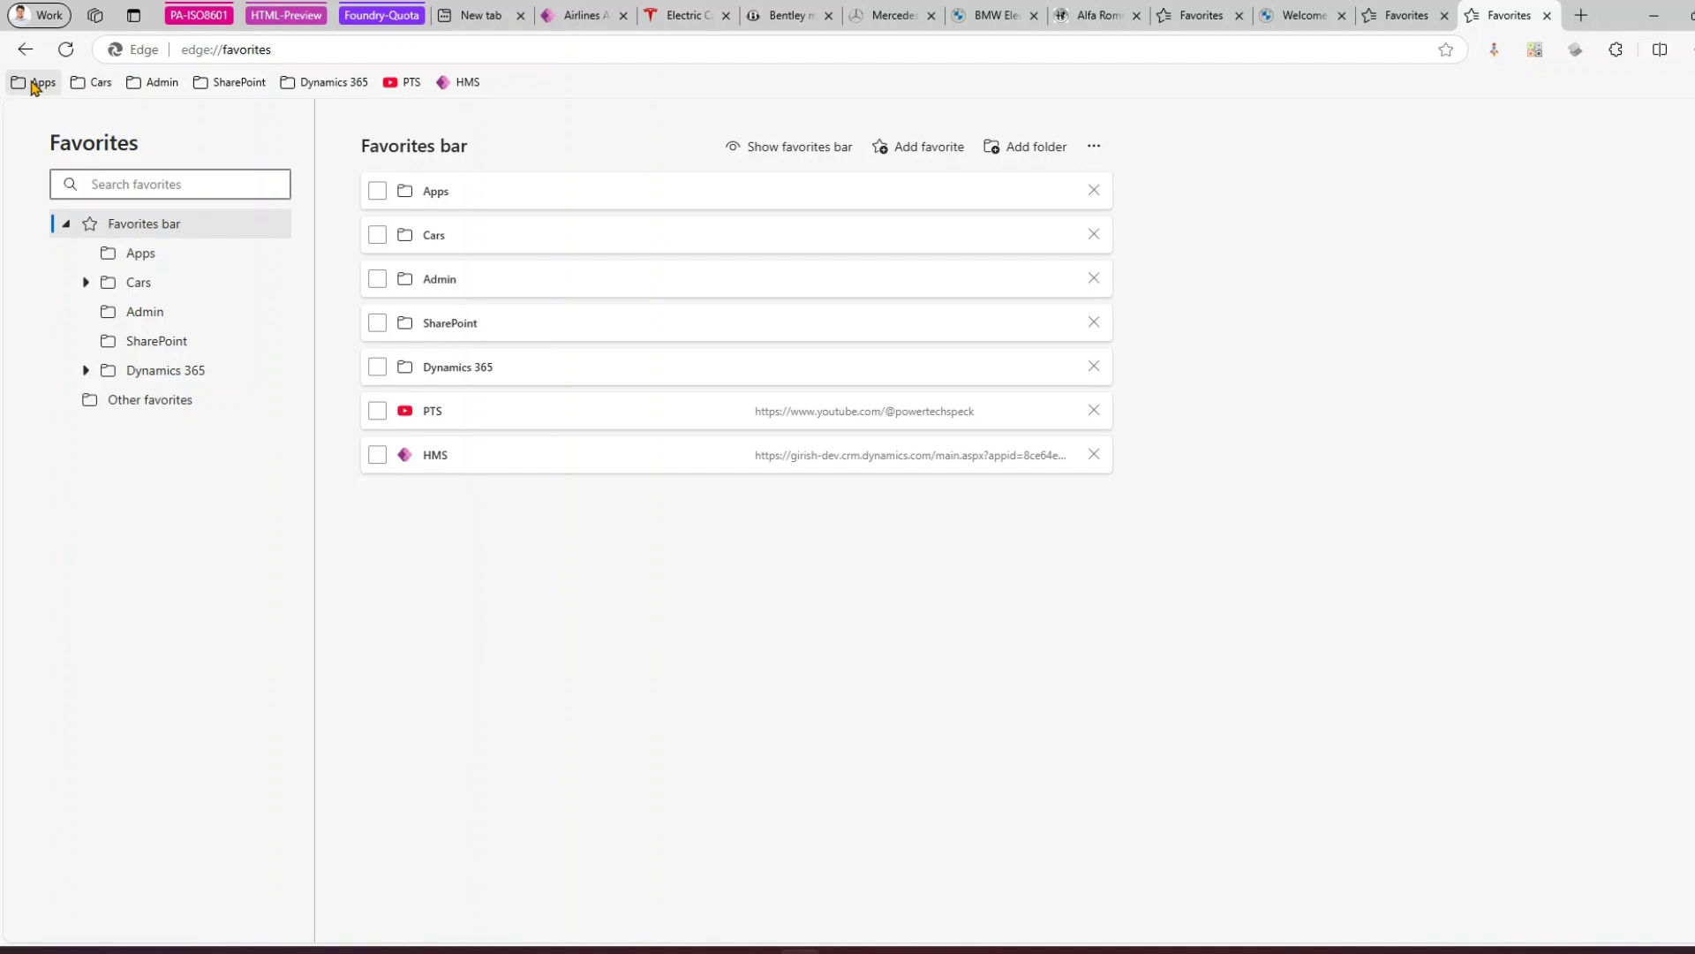
left_click(141, 254)
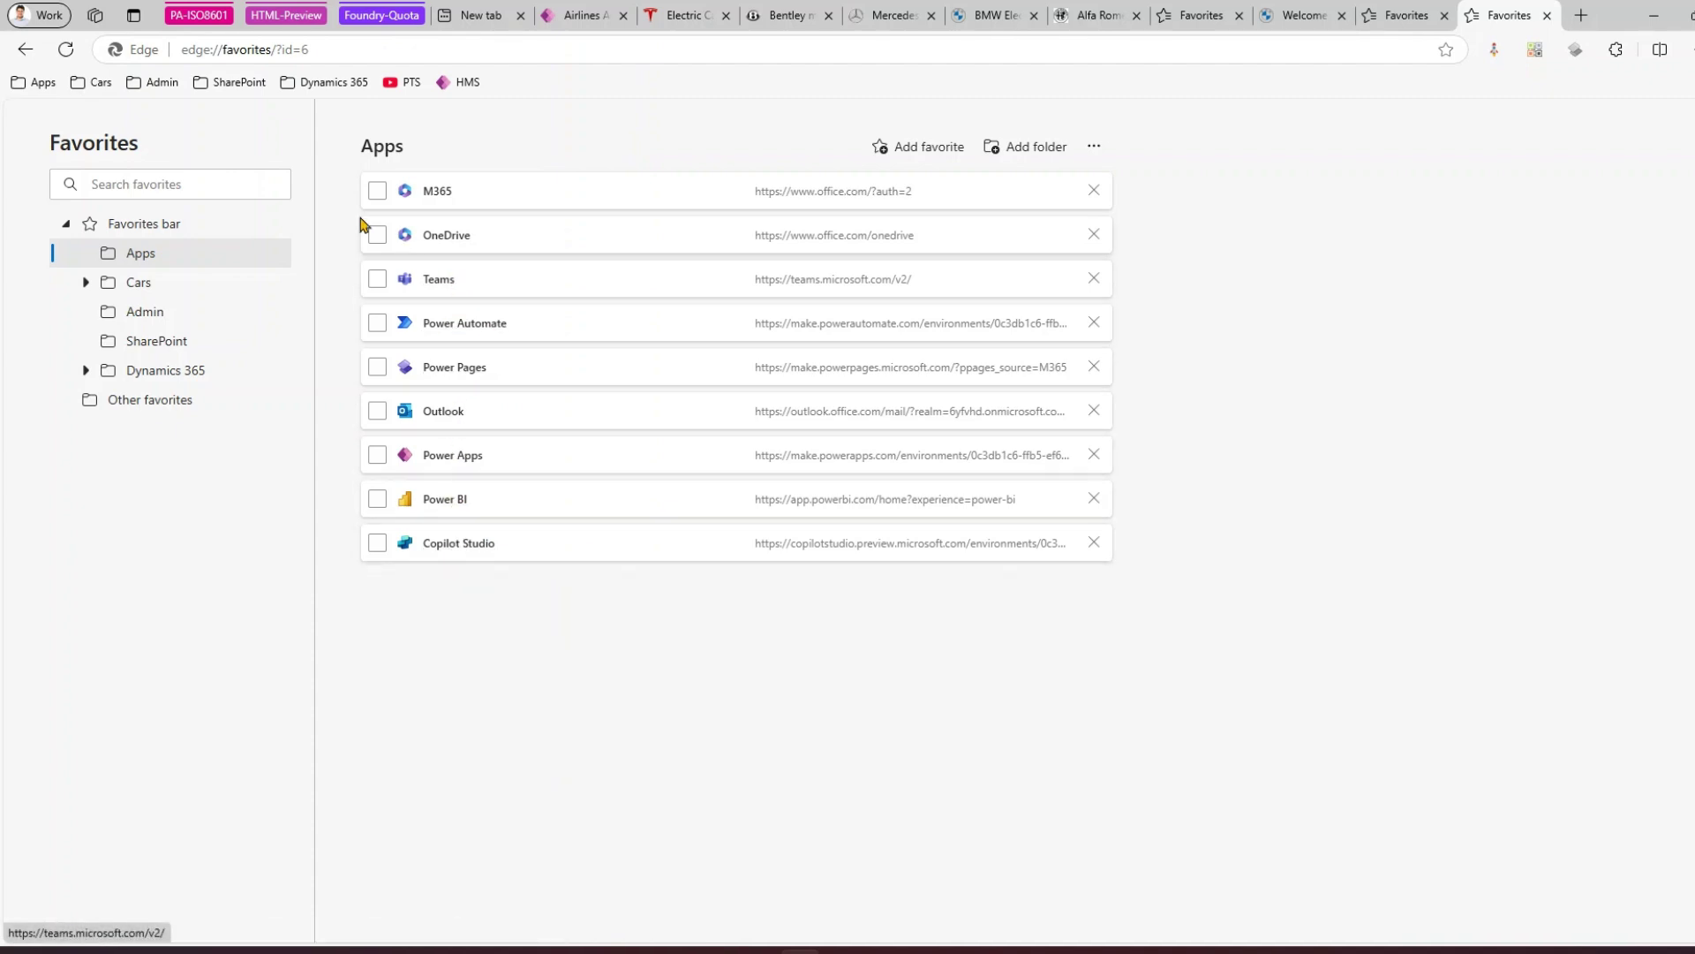
left_click(147, 316)
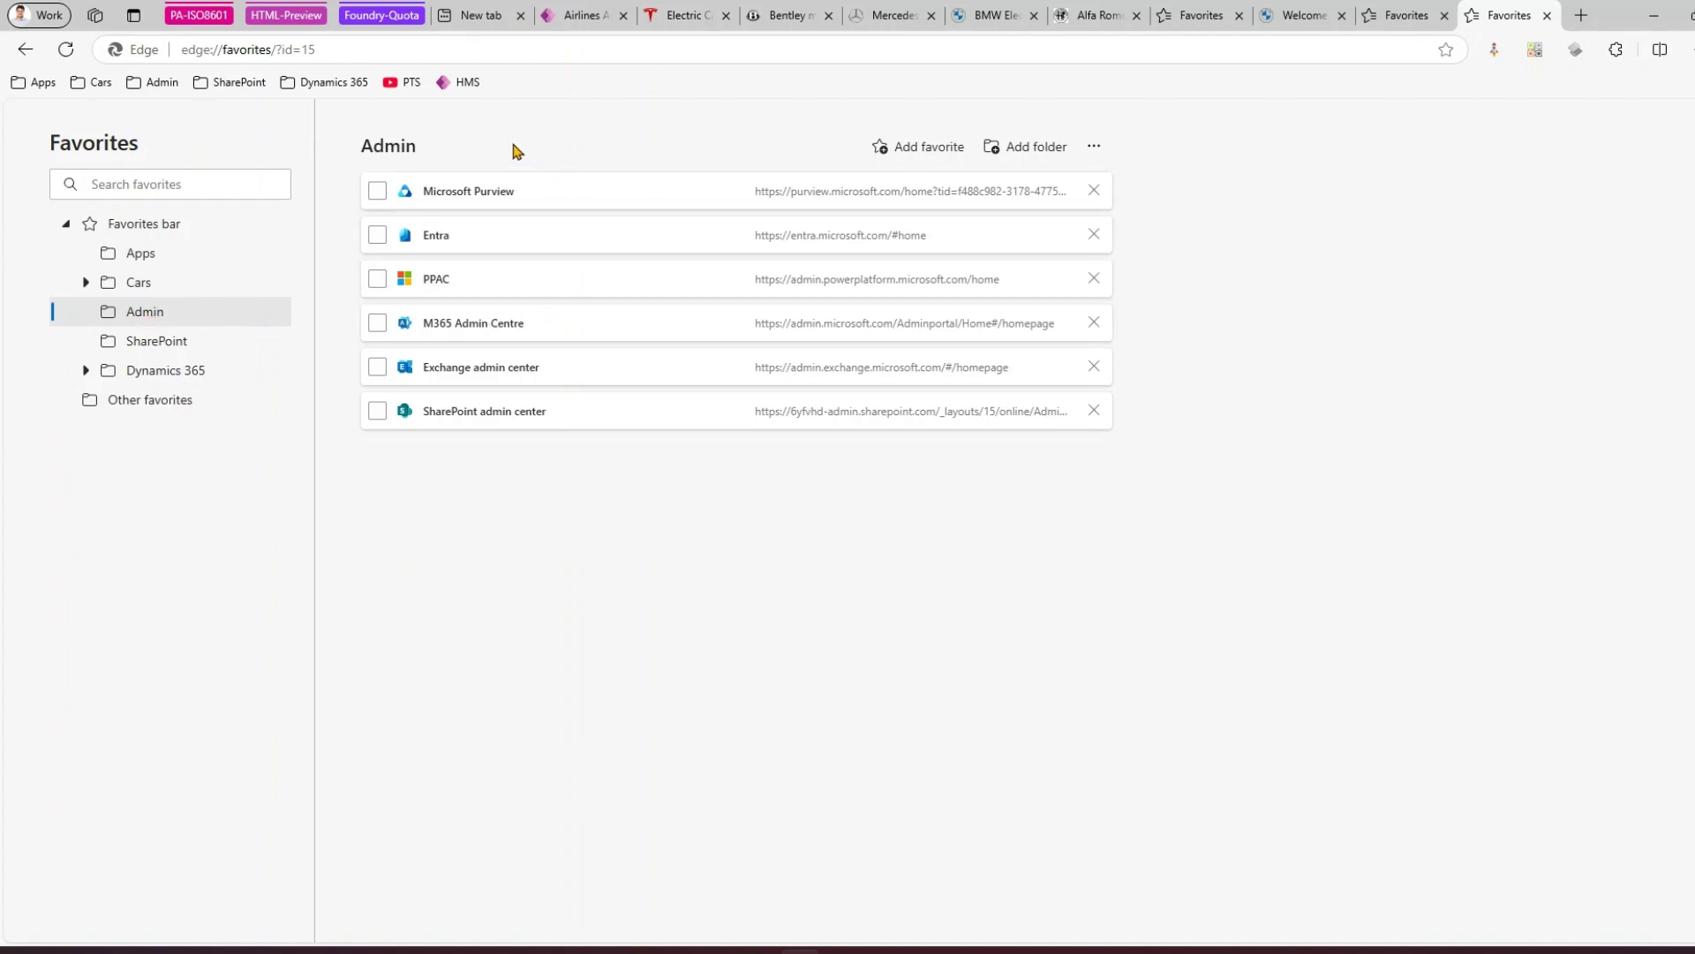